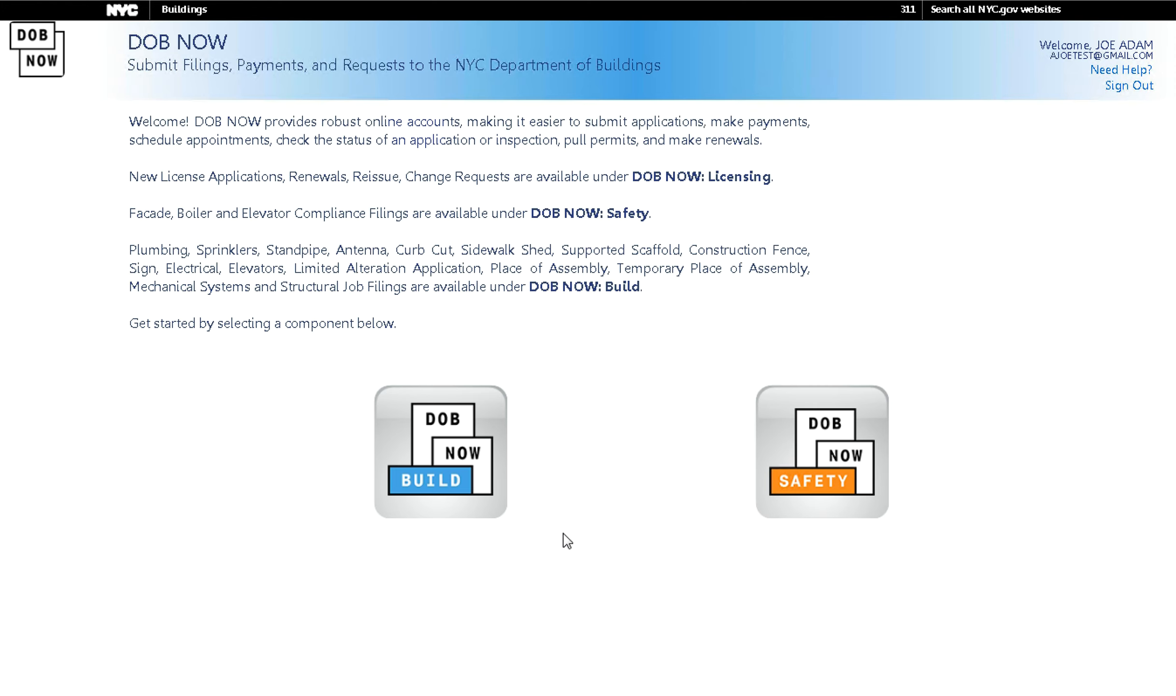
Open DOB NOW: Build from the welcome page to show the My Jobs filing list.
left_click(466, 494)
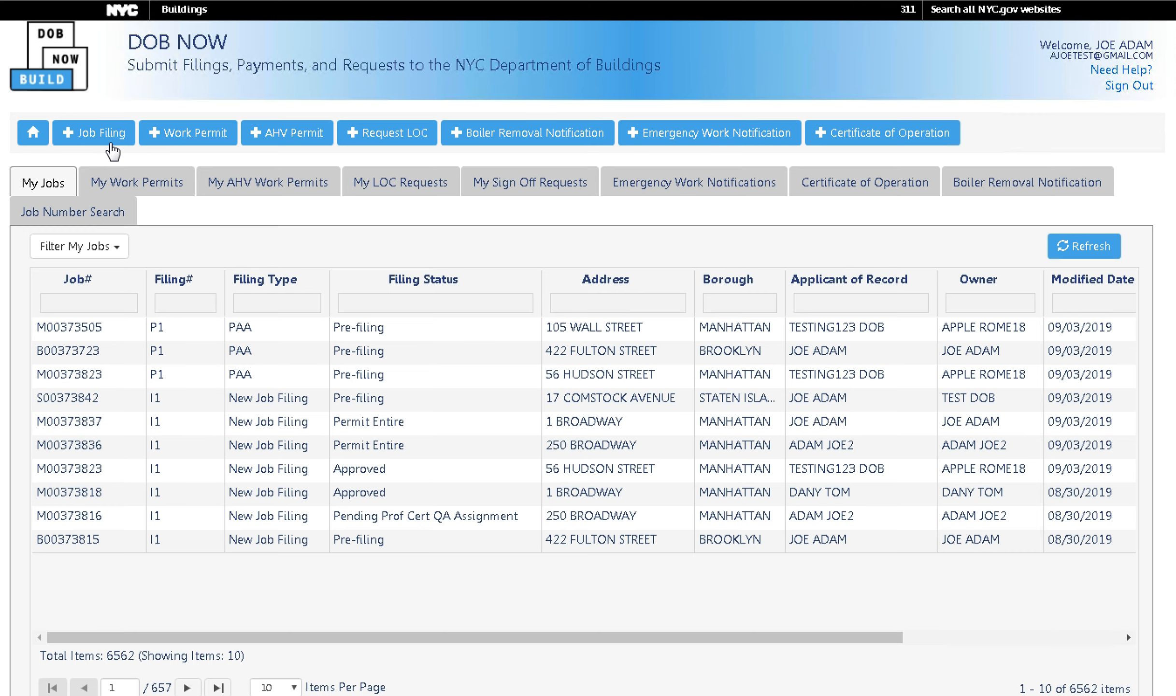
Create a new job filing that includes Boiler Equipment, with Replacement as the work type.
left_click(113, 150)
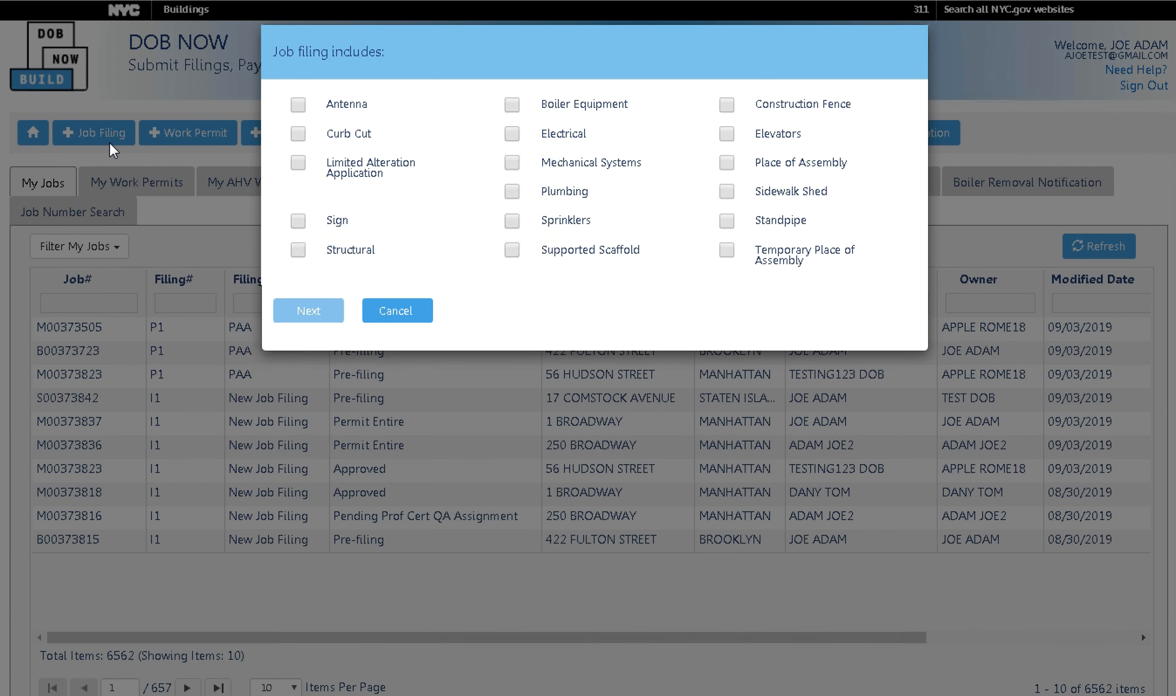
left_click(512, 106)
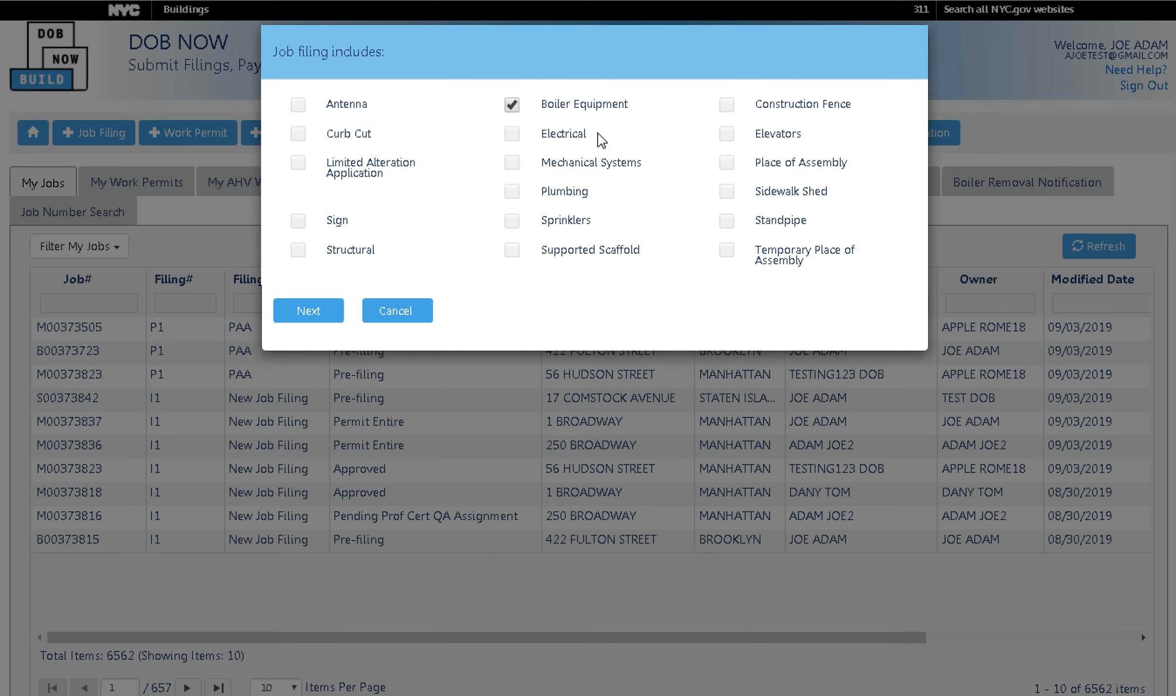
left_click(334, 316)
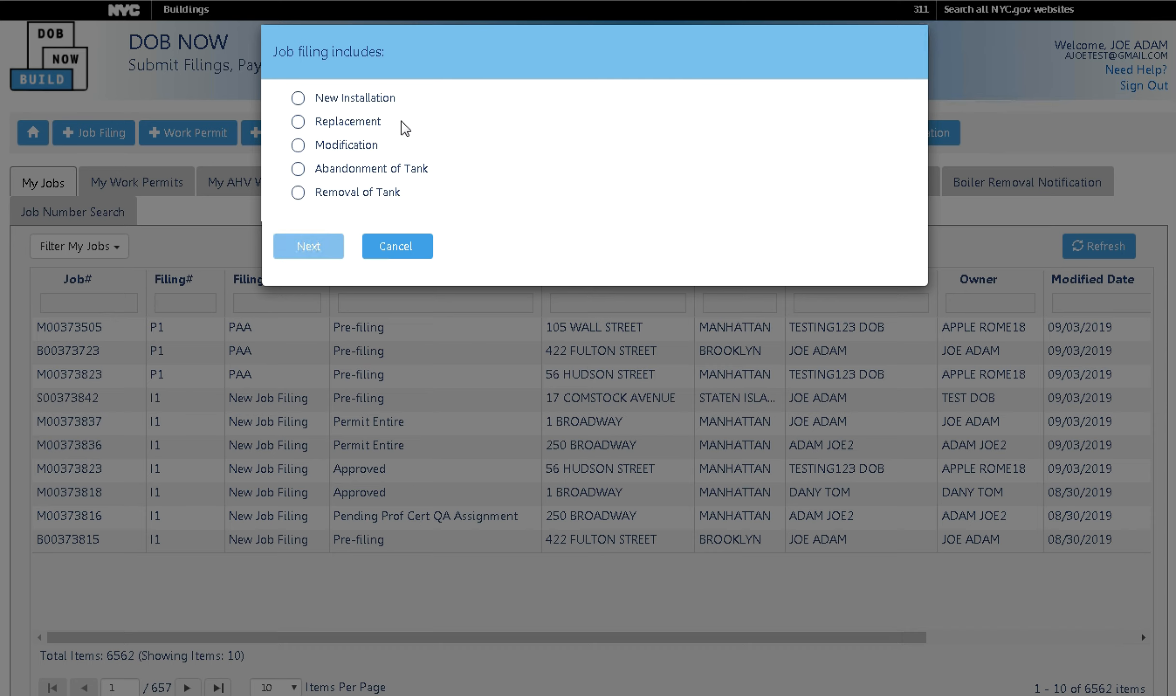
left_click(297, 123)
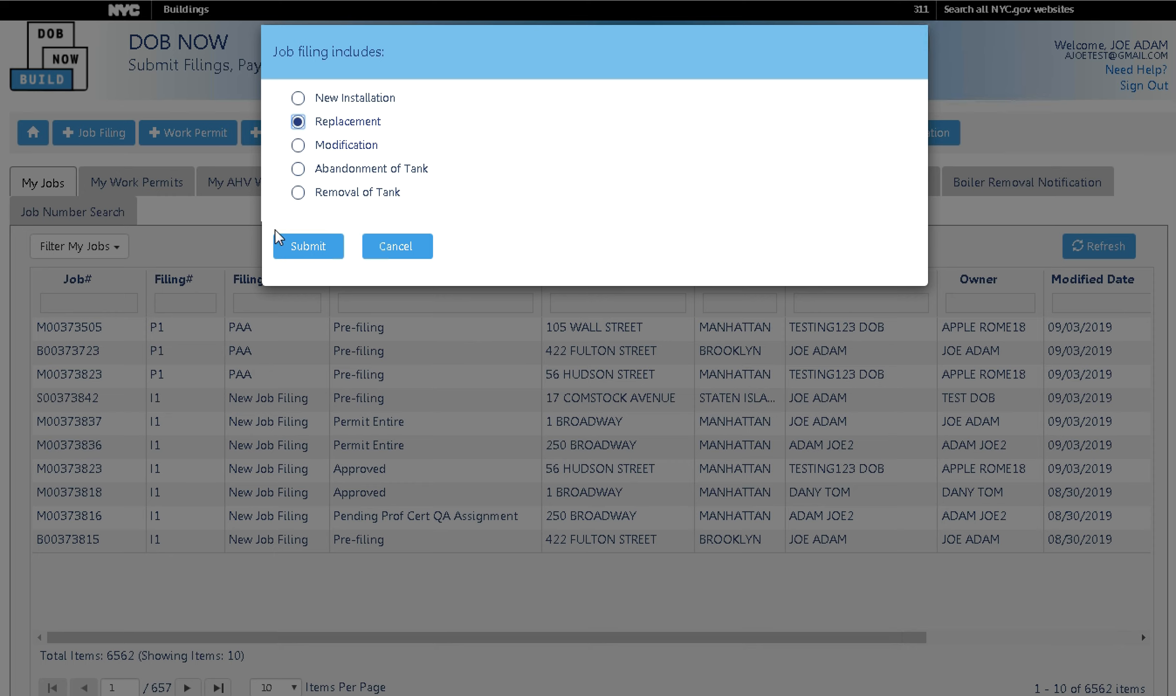
left_click(279, 254)
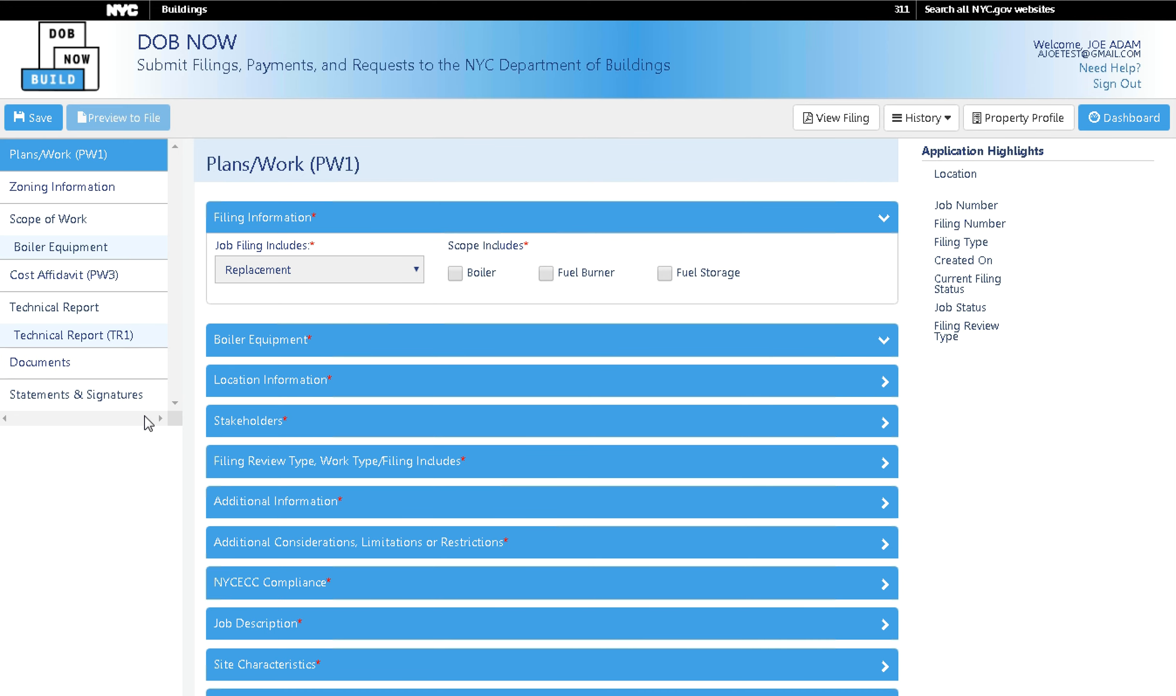
Add Boiler to Scope Includes in Filing Information and collapse the section.
left_click(454, 274)
left_click(843, 225)
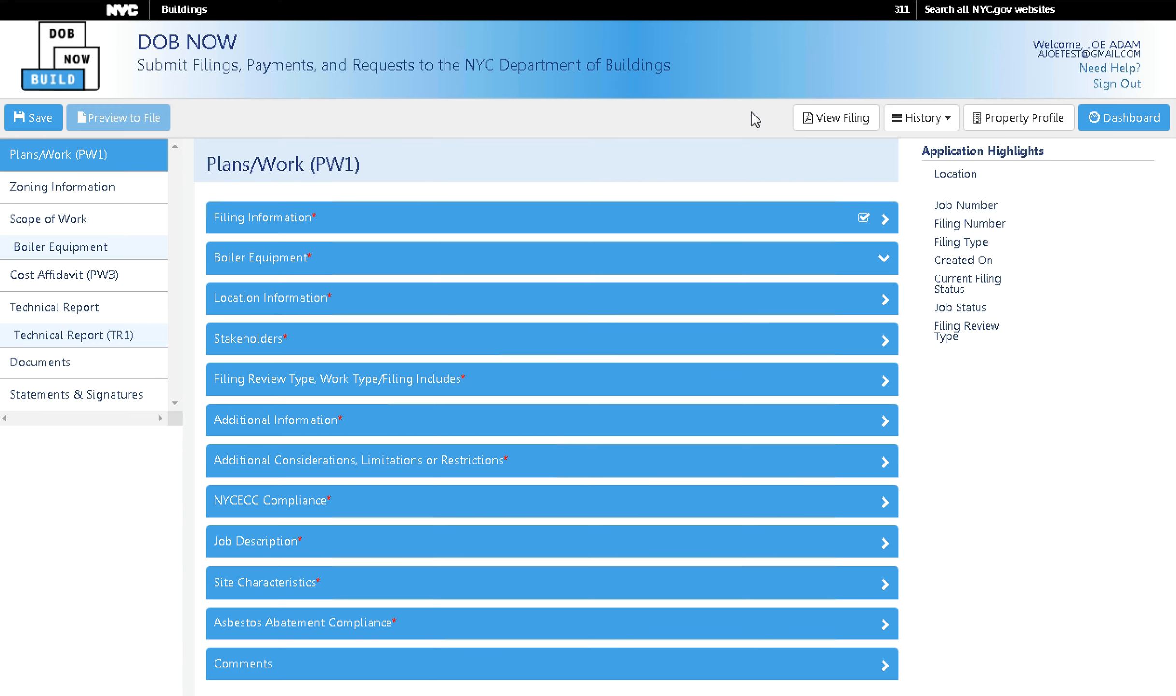
Search Boiler Equipment by address: house number 280, street BROADWAY, borough MANHATTAN.
left_click(706, 268)
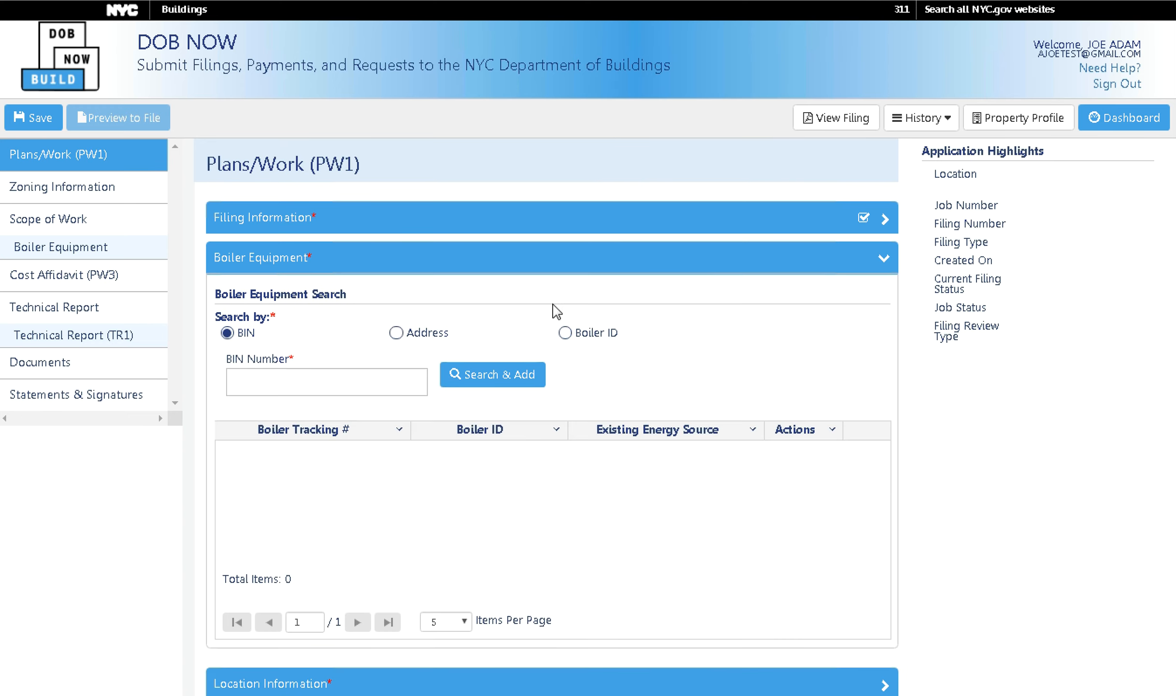
left_click(396, 333)
left_click(353, 385)
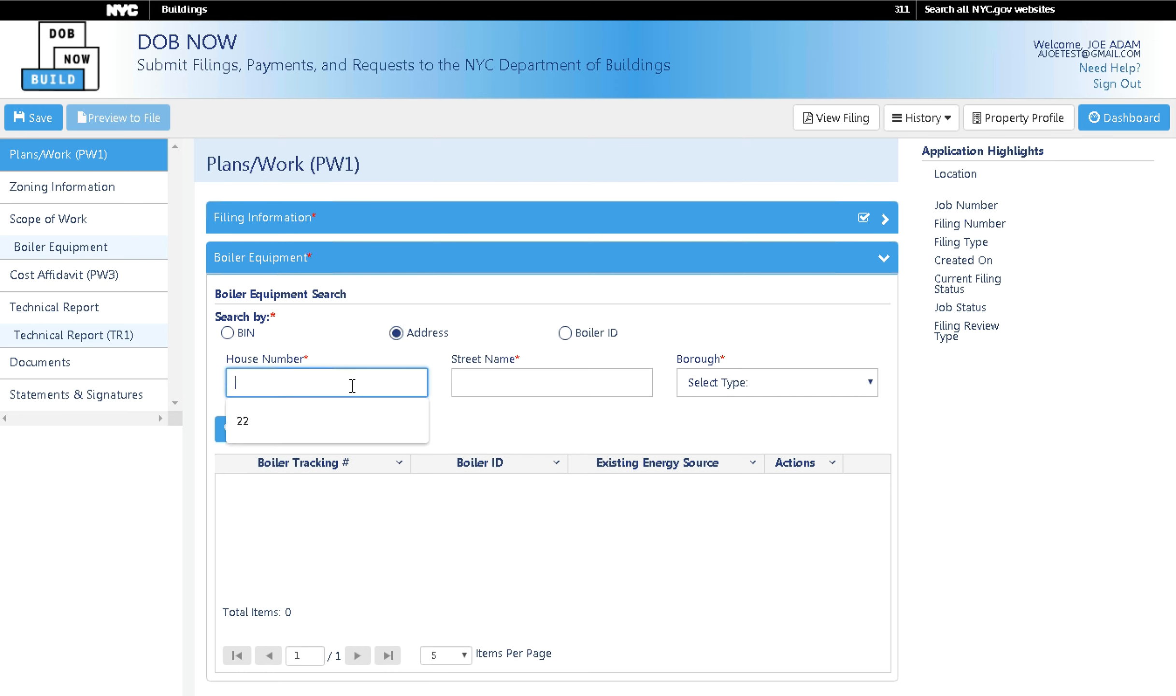
type("280")
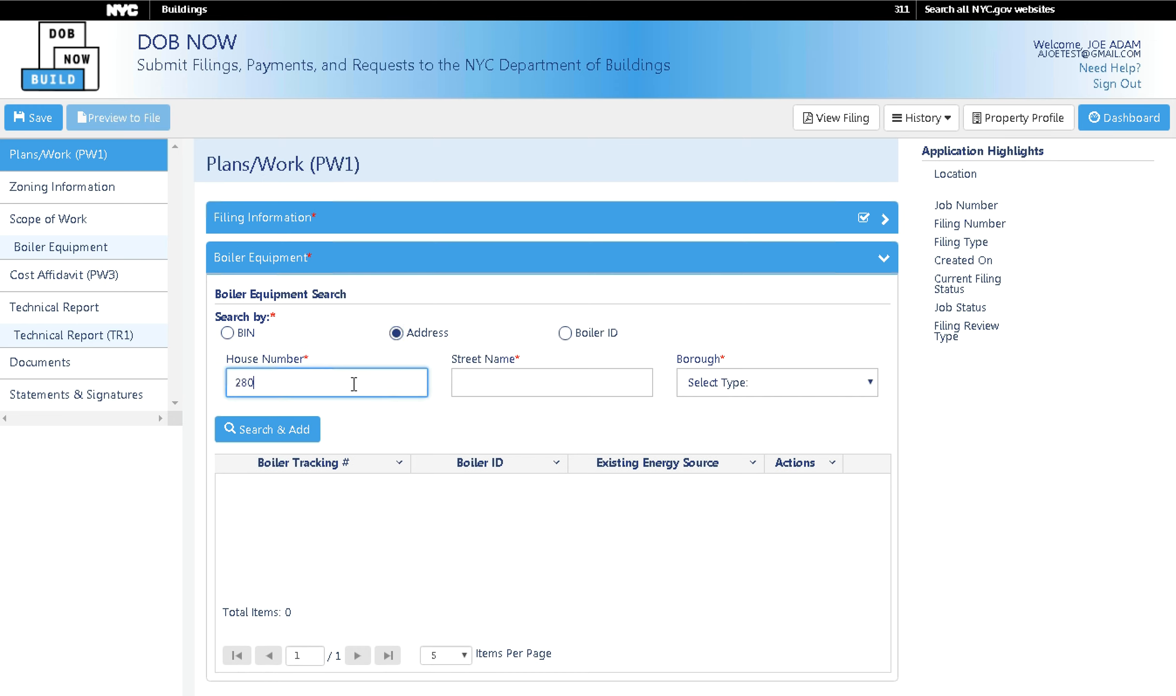
key("Tab")
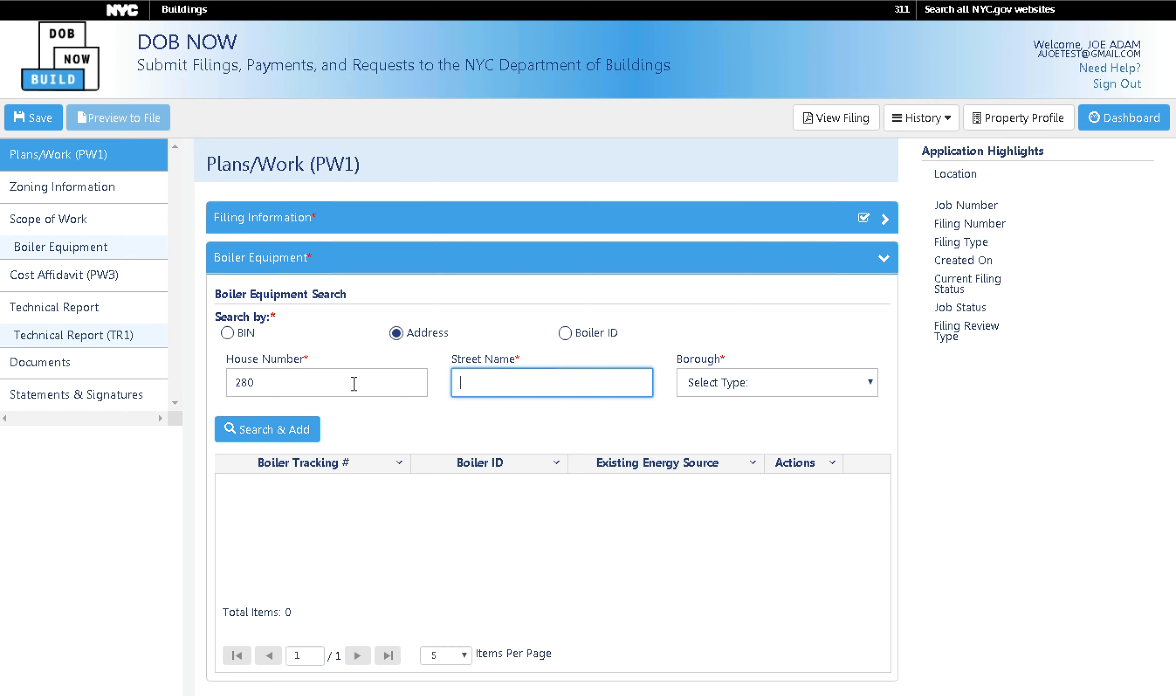
type("BROADWAY")
left_click(864, 389)
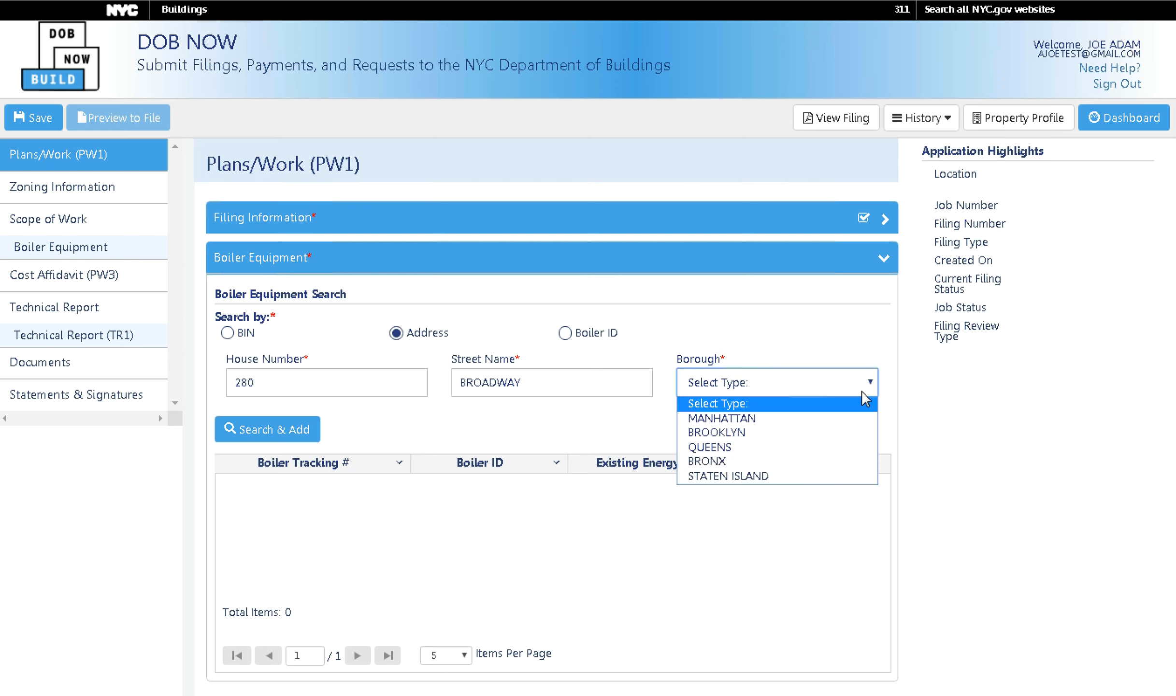
left_click(825, 418)
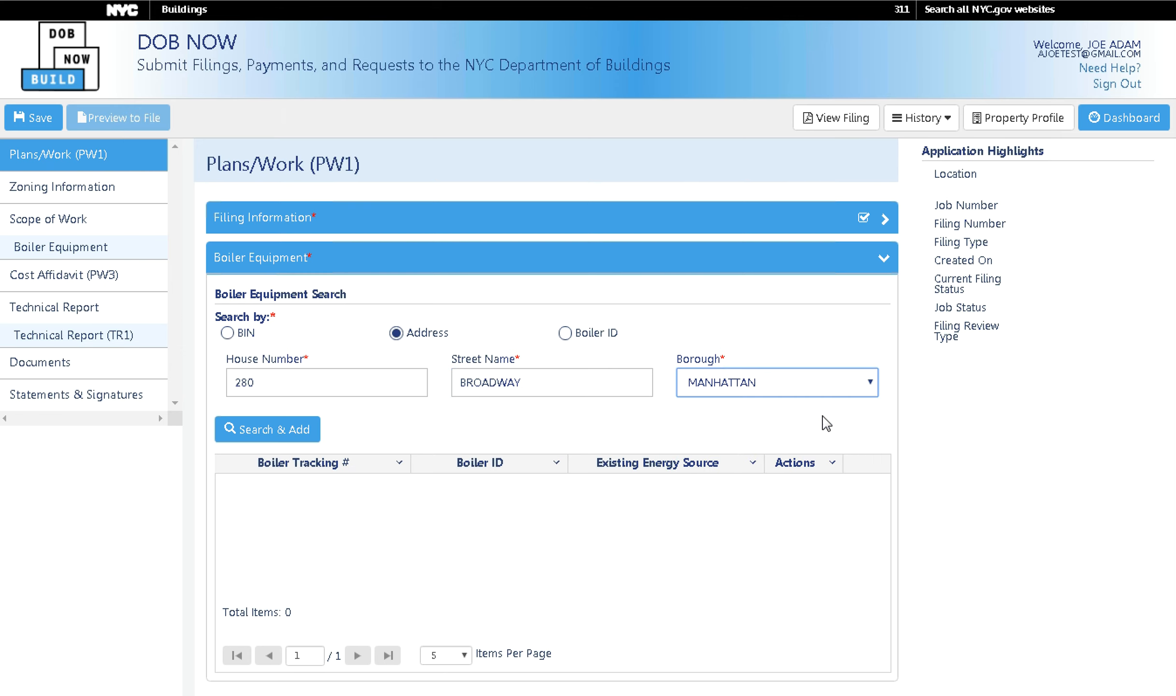
left_click(302, 426)
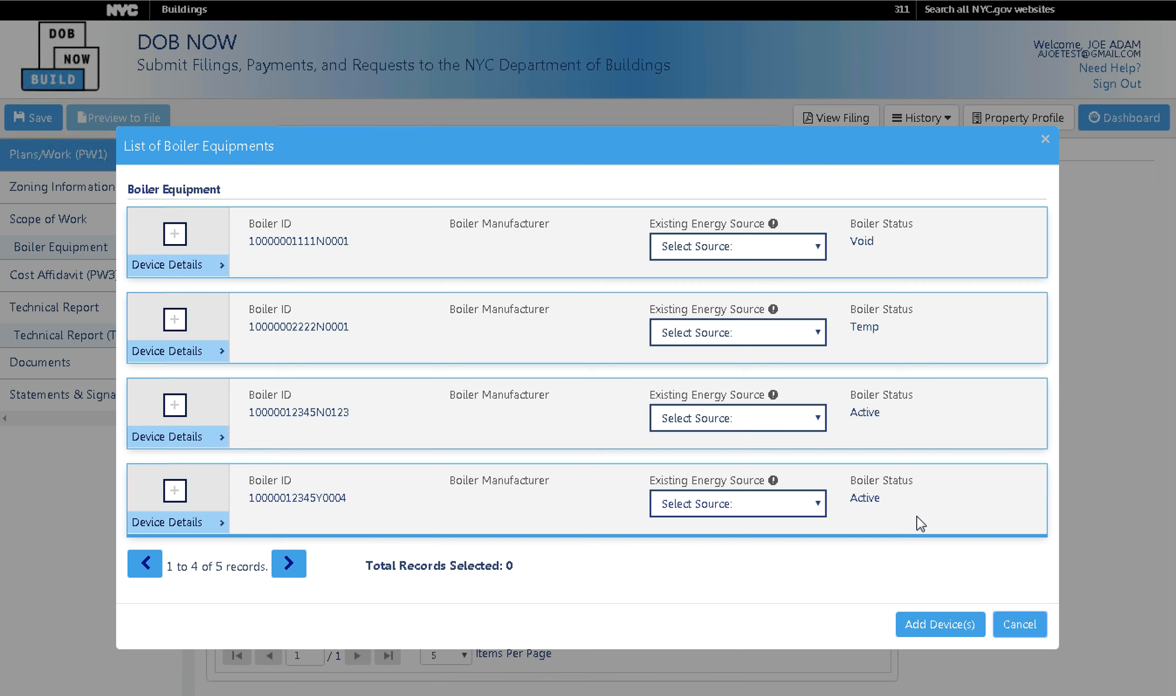
left_click(818, 505)
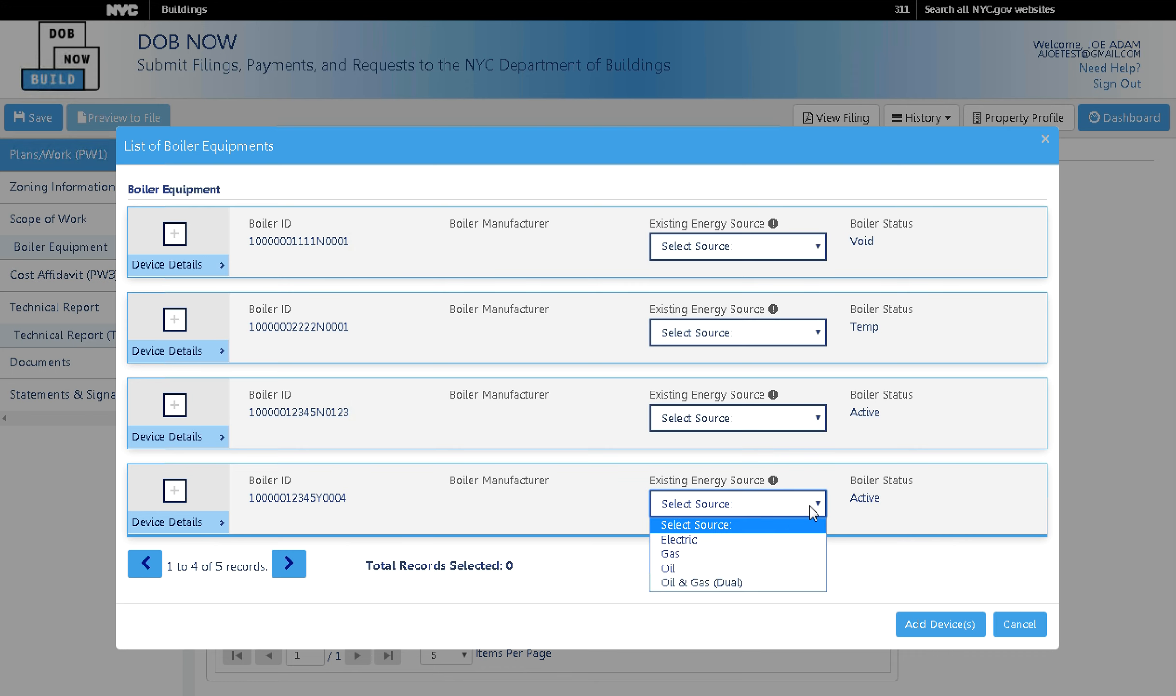
left_click(756, 585)
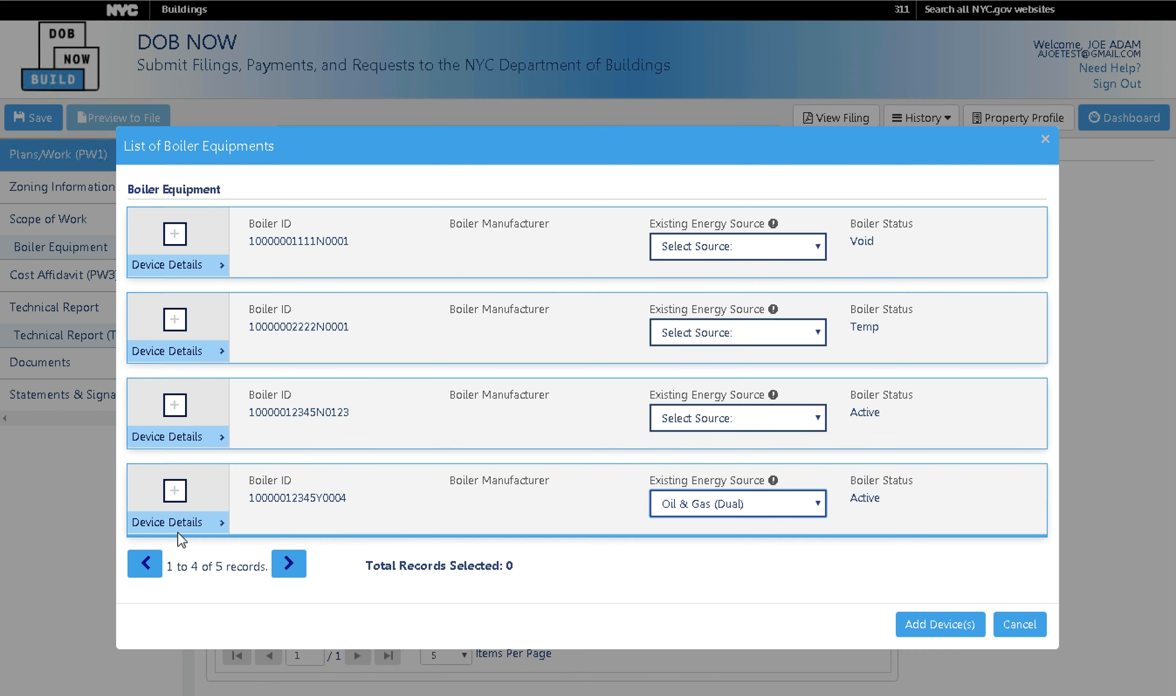
left_click(174, 502)
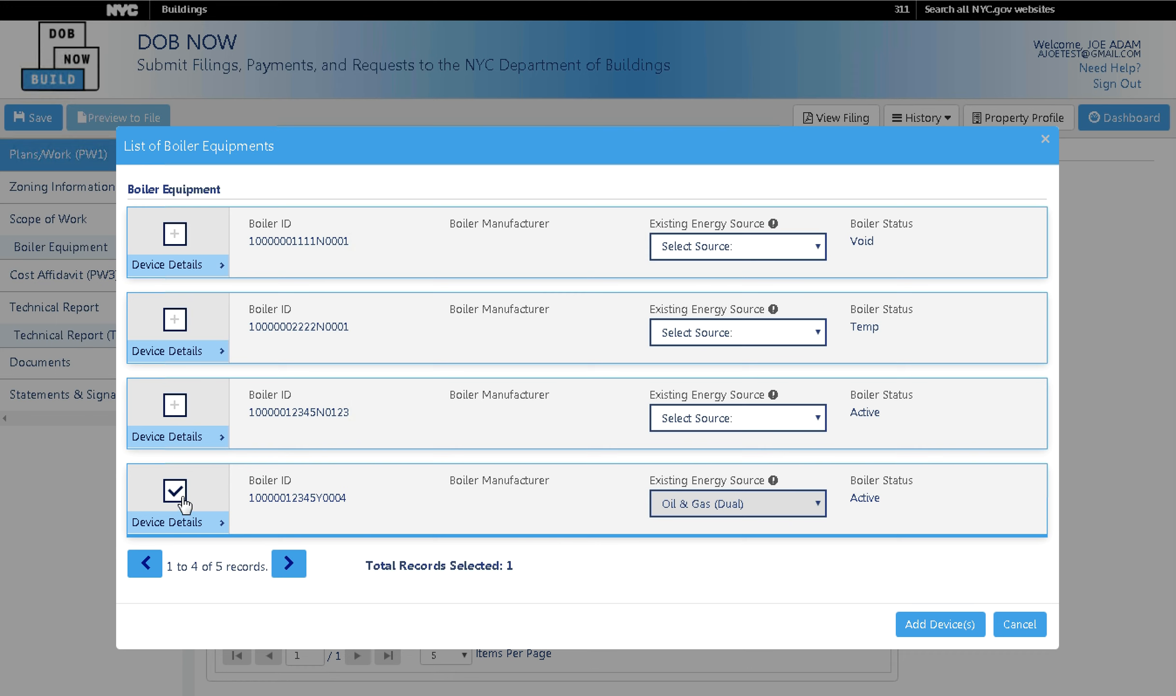
left_click(680, 428)
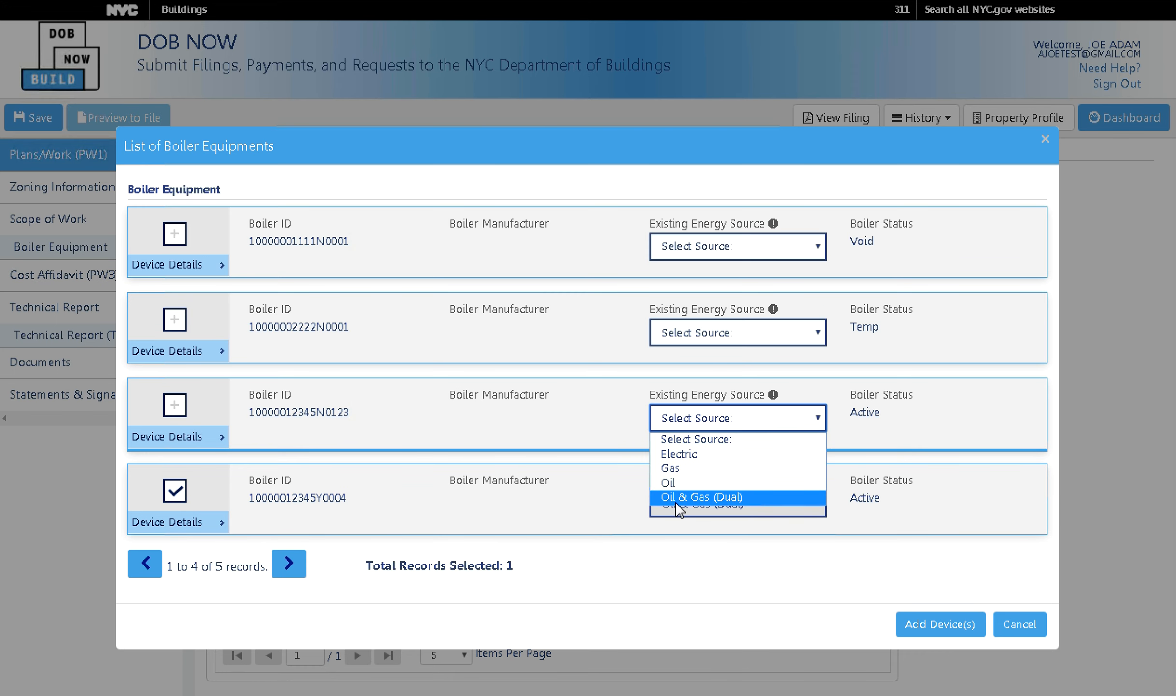
left_click(681, 496)
left_click(175, 406)
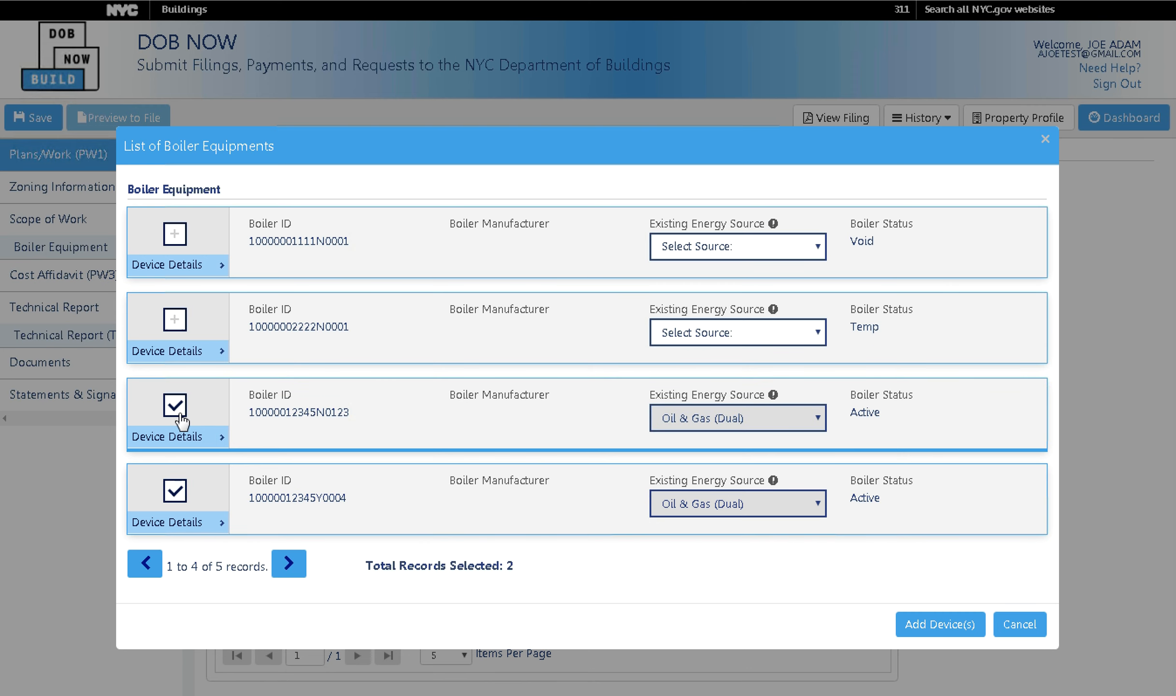
left_click(181, 419)
left_click(816, 419)
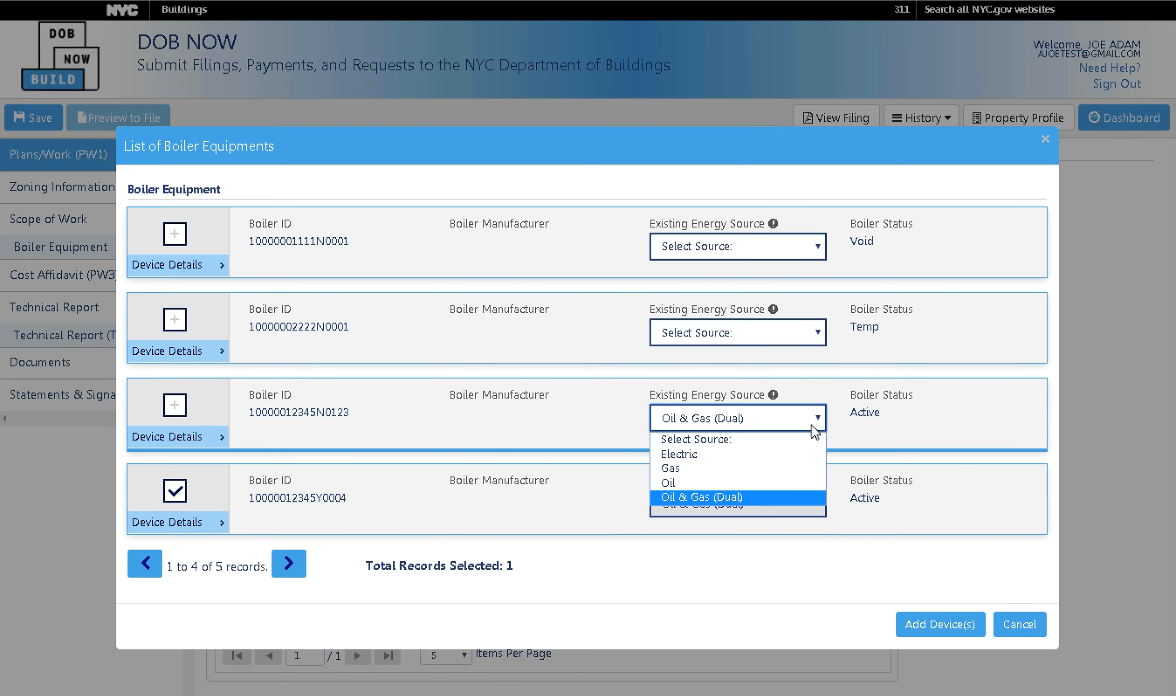
left_click(786, 440)
left_click(942, 631)
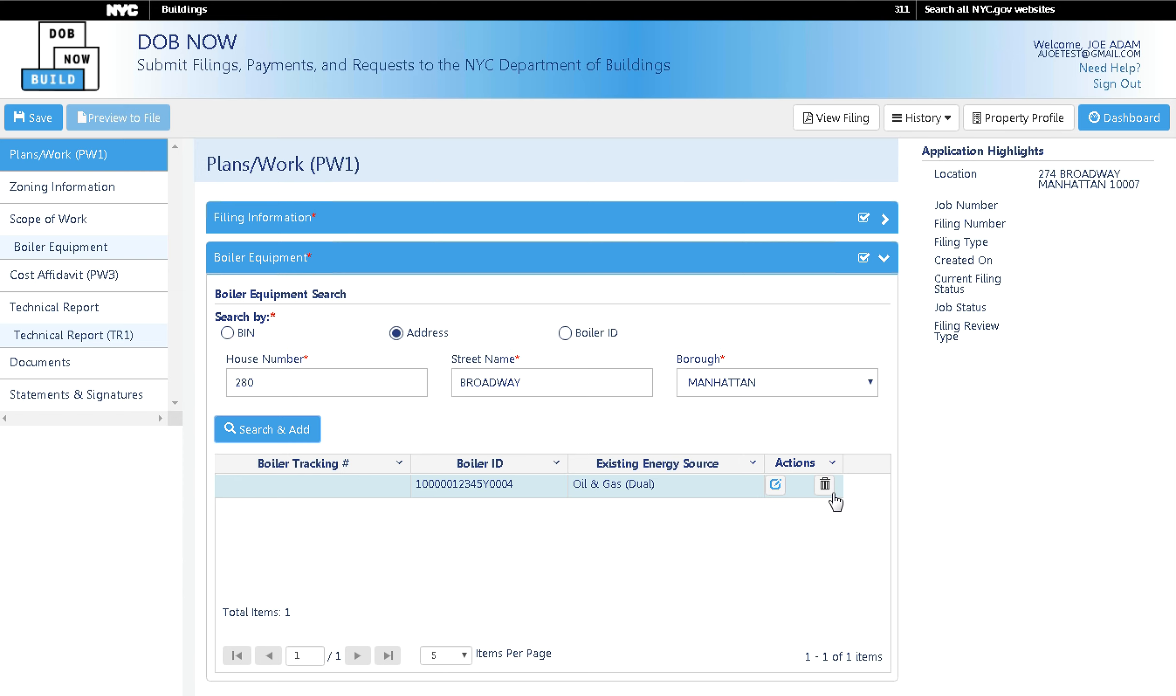
Collapse Boiler Equipment and open the Location Information section.
left_click(748, 270)
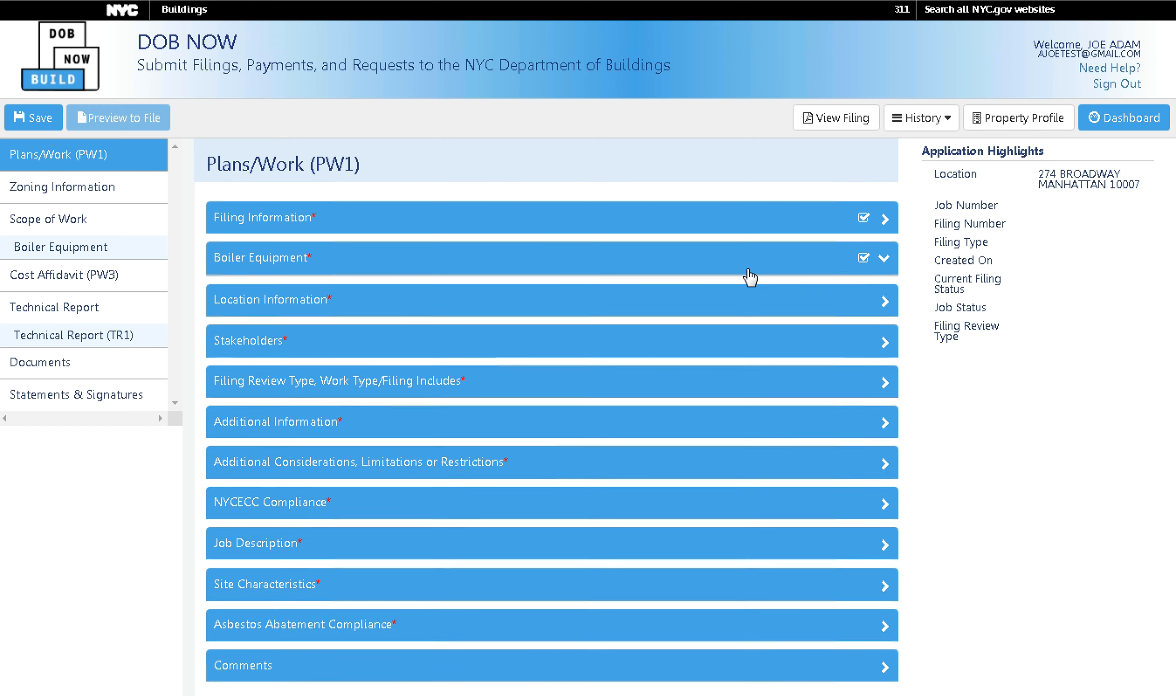
left_click(745, 306)
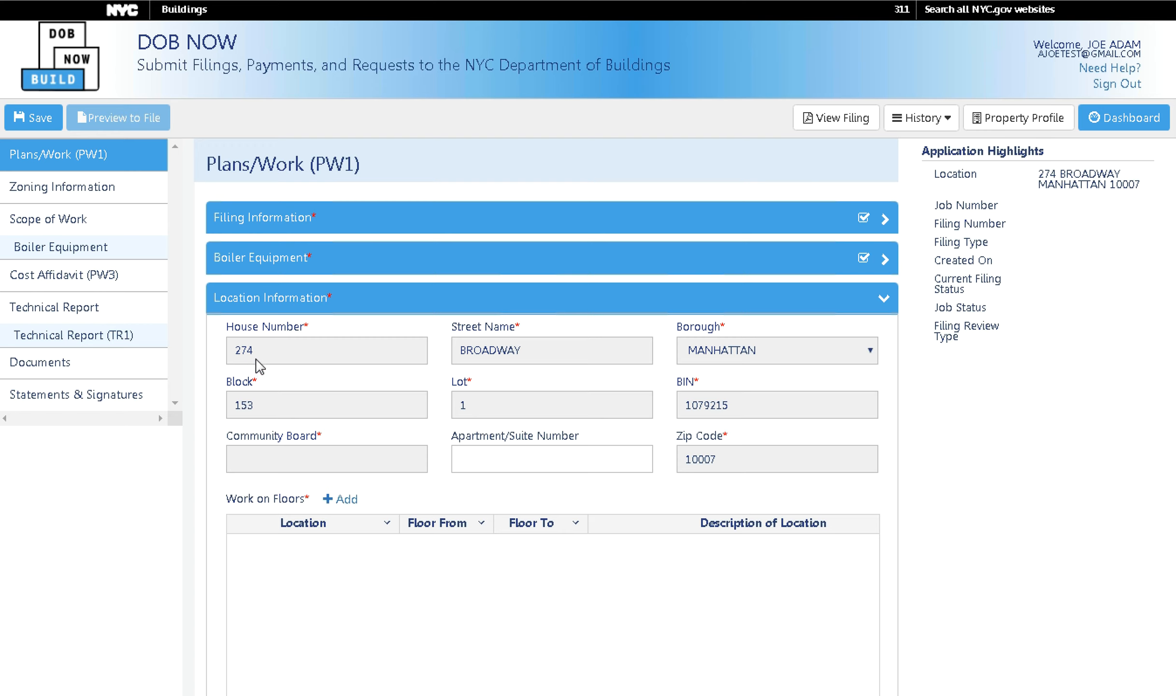
left_click(459, 265)
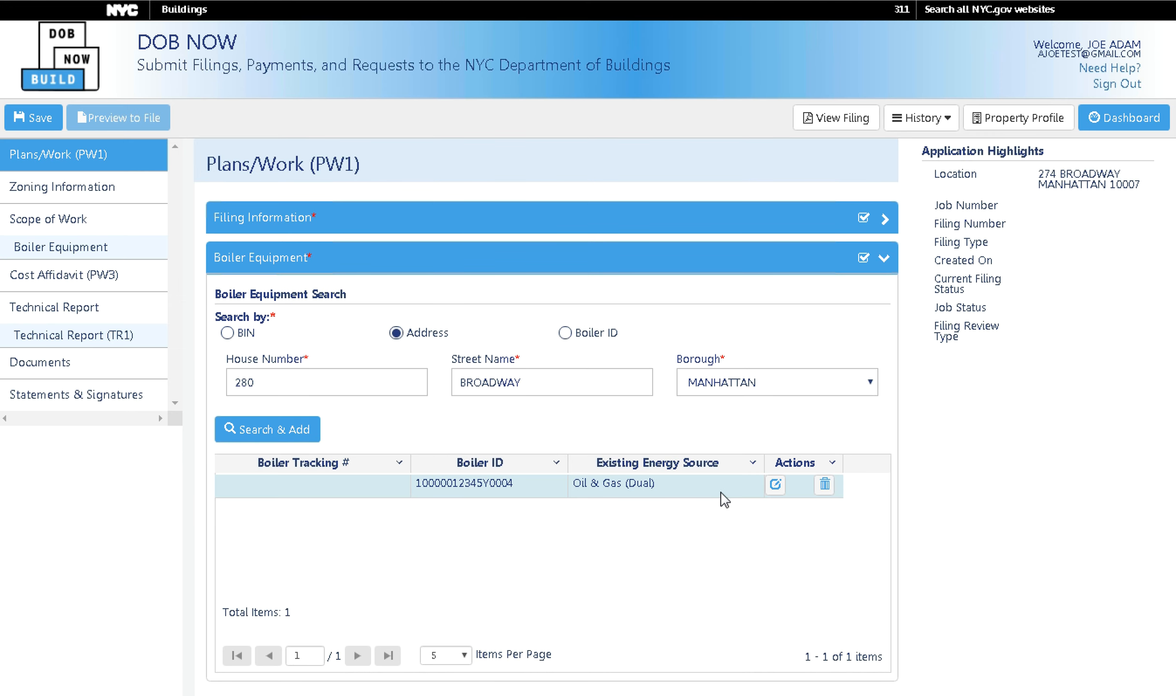
left_click(739, 265)
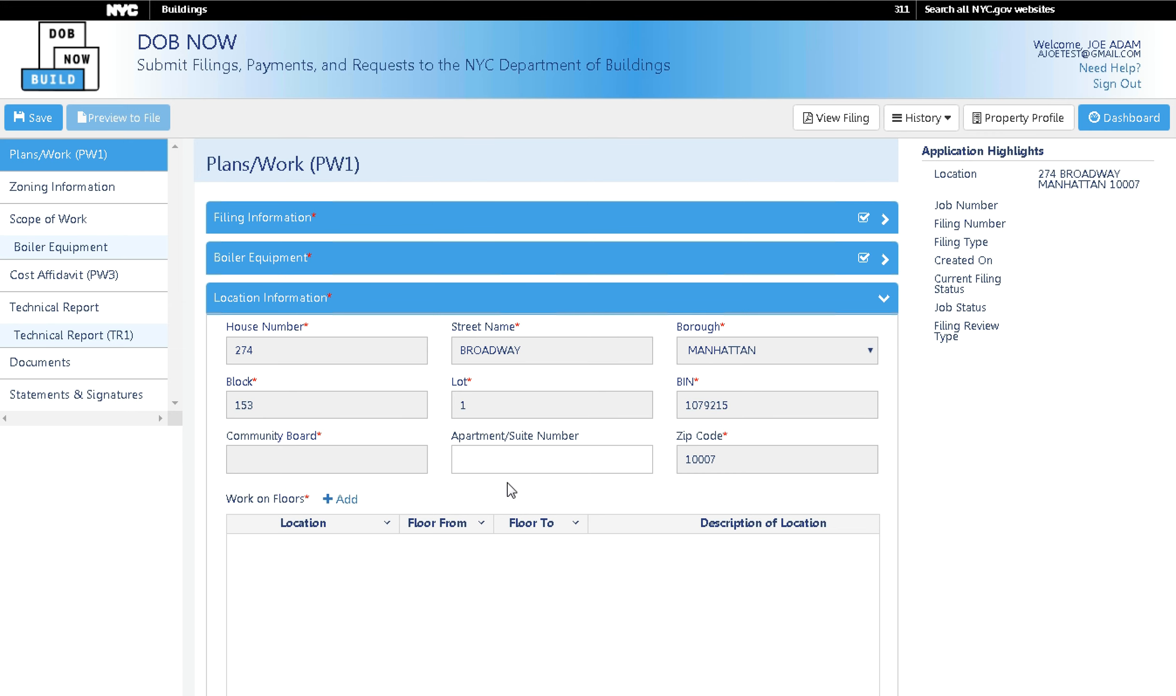
scroll(519, 452, "down", 4)
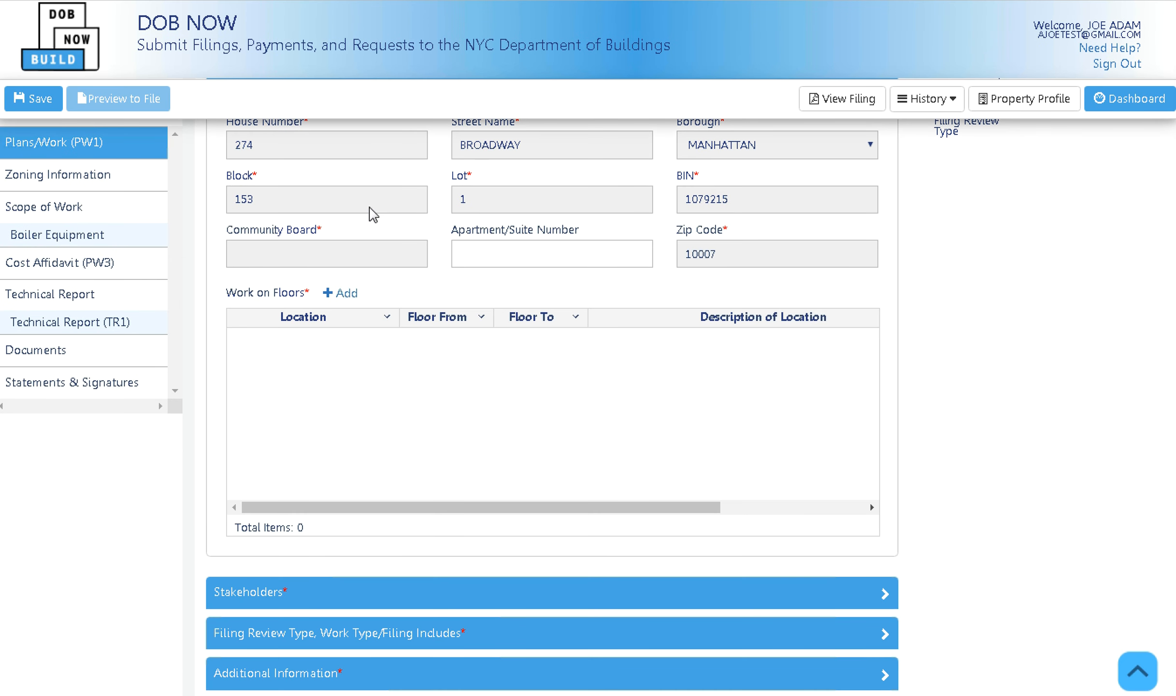
Add a Work on Floors entry for Basement/Sub-basement with description DEMO.
left_click(356, 302)
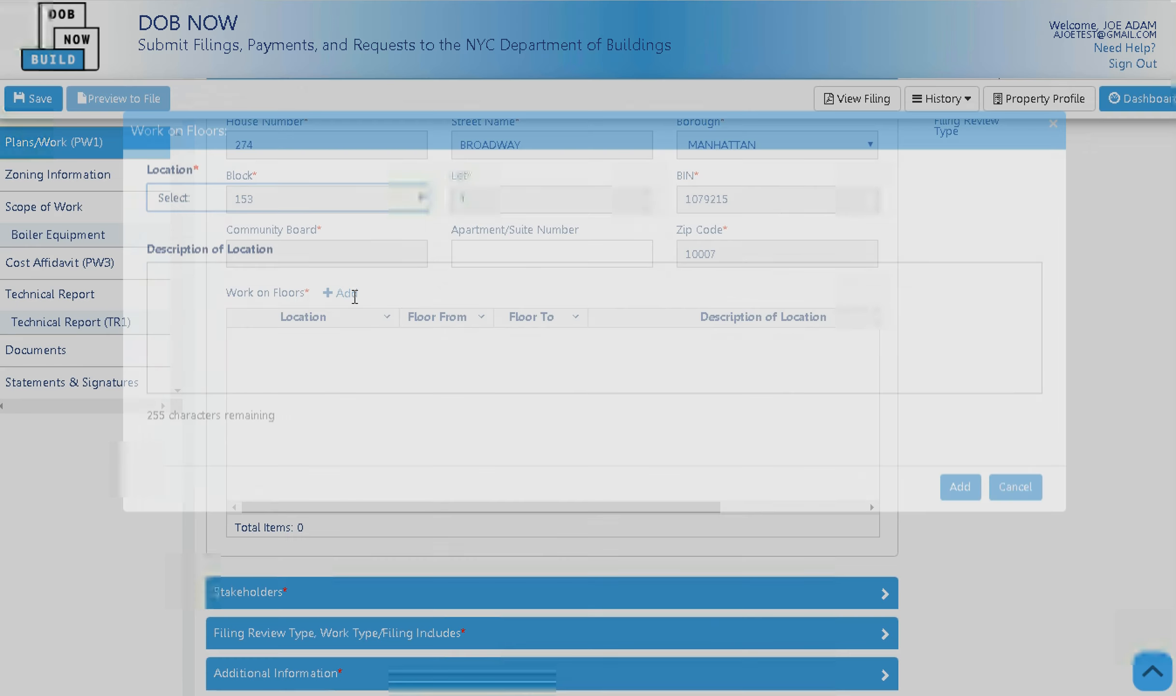
left_click(392, 219)
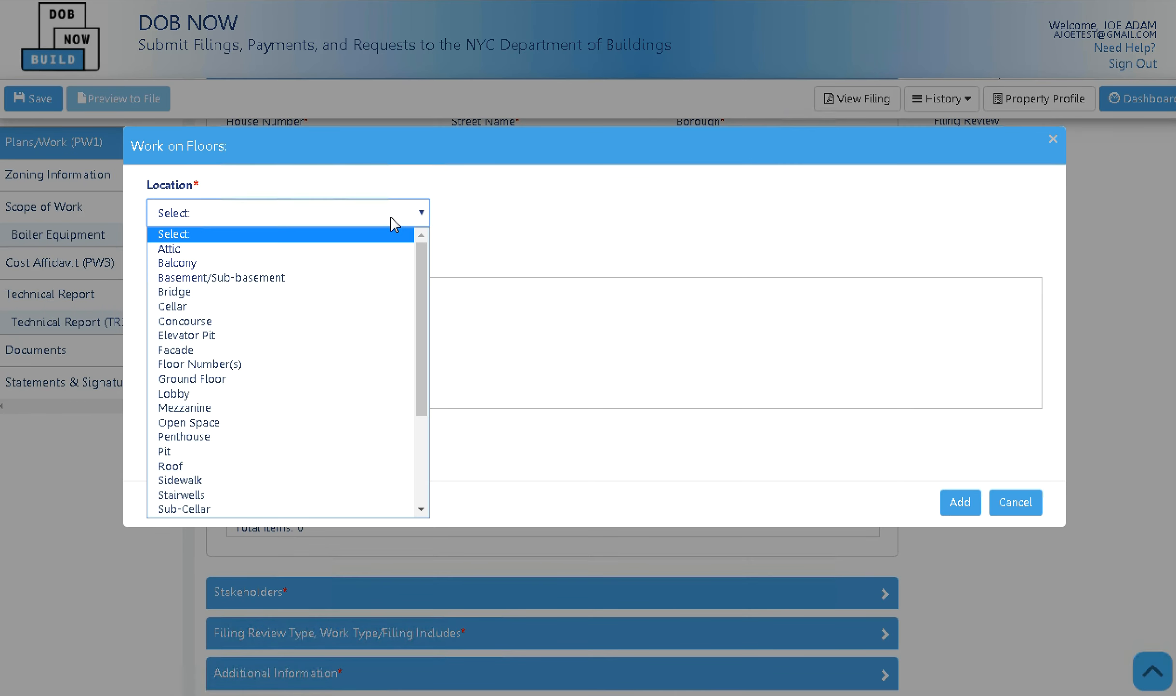
left_click(328, 279)
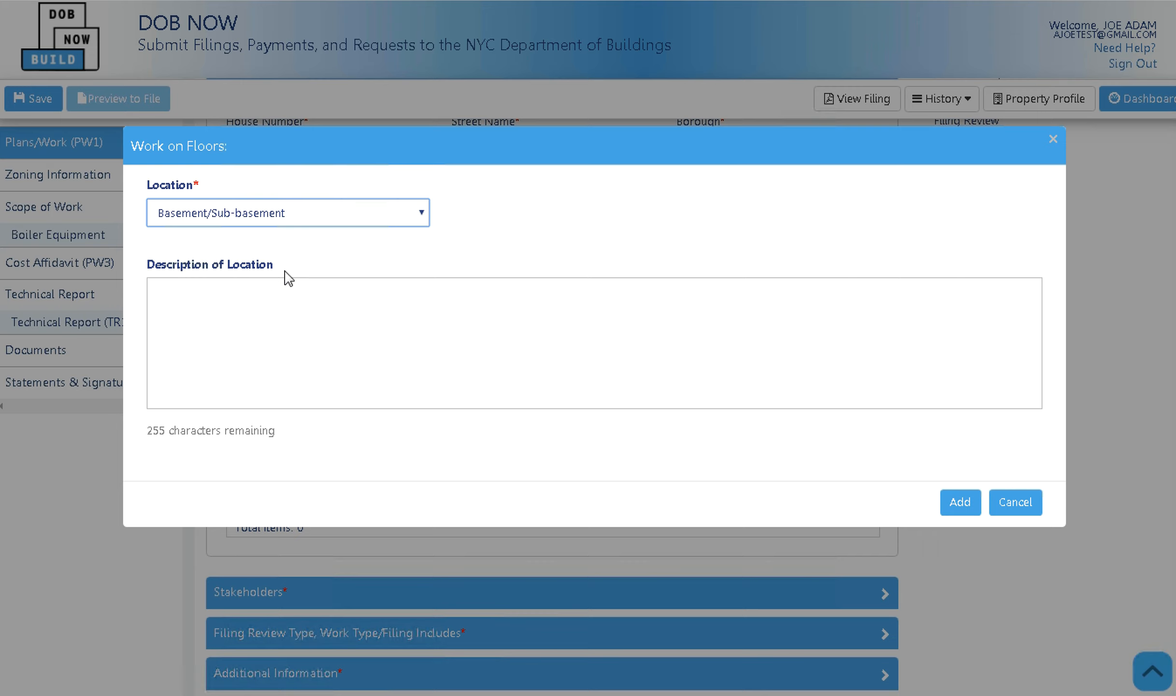
left_click(277, 303)
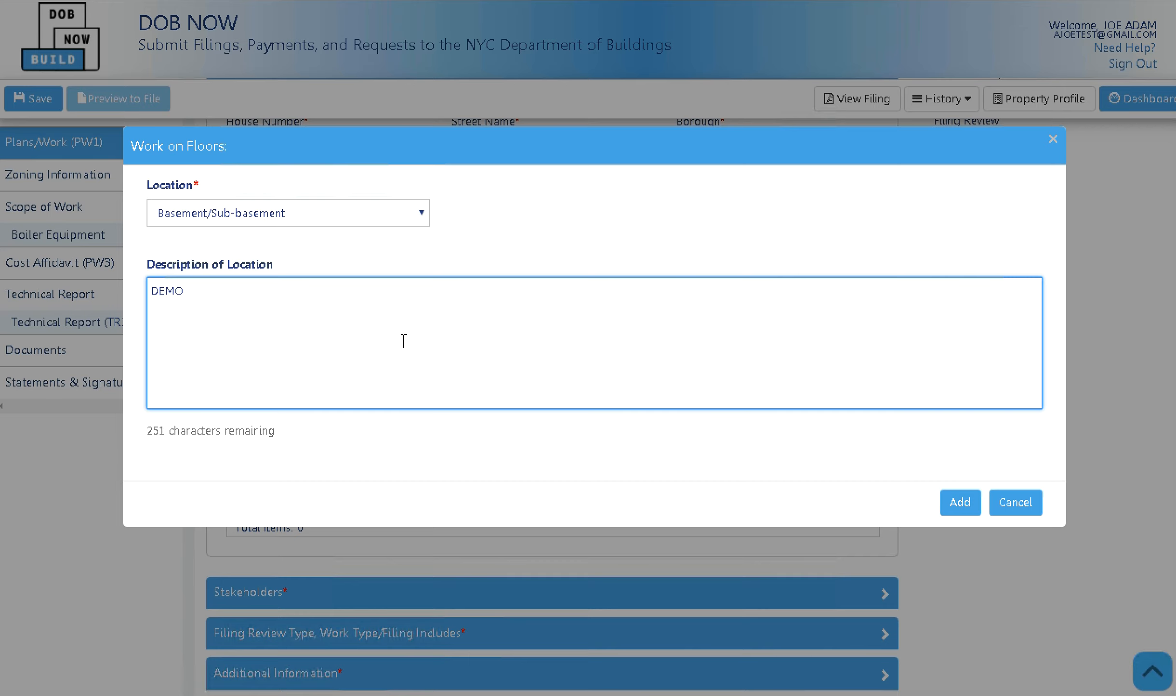
left_click(950, 505)
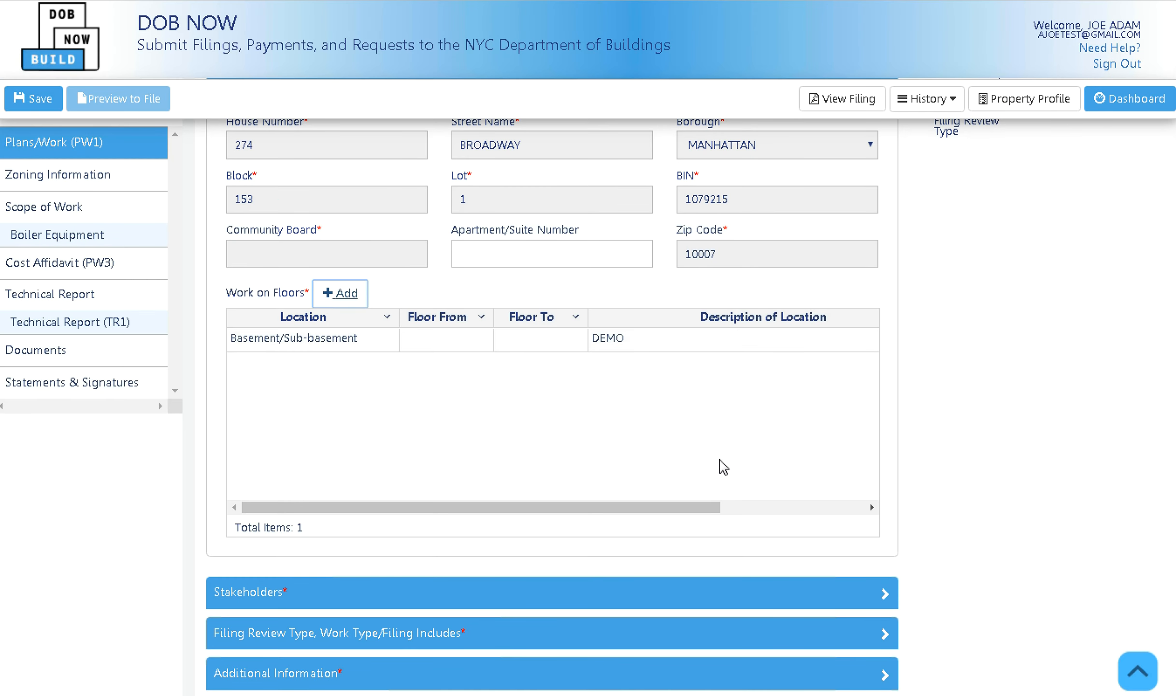
scroll(719, 459, "up", 4)
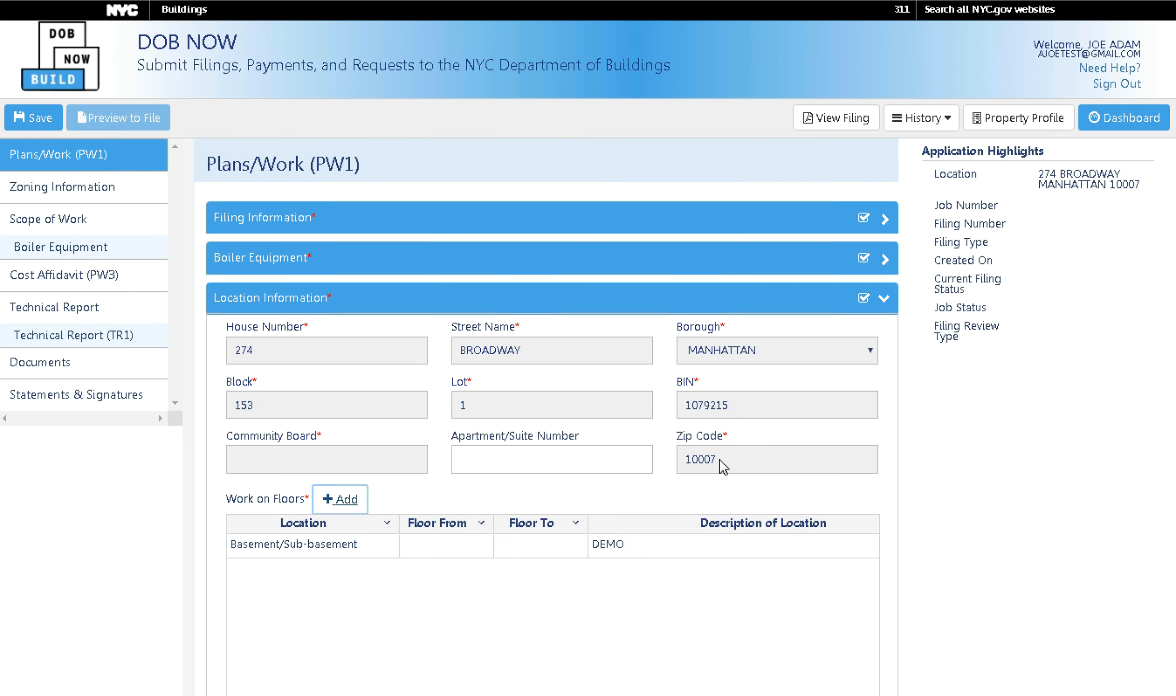
In Stakeholders, enter the applicant's e-mail, accept the suggestion, and set License Type to Professional Engineer.
left_click(826, 308)
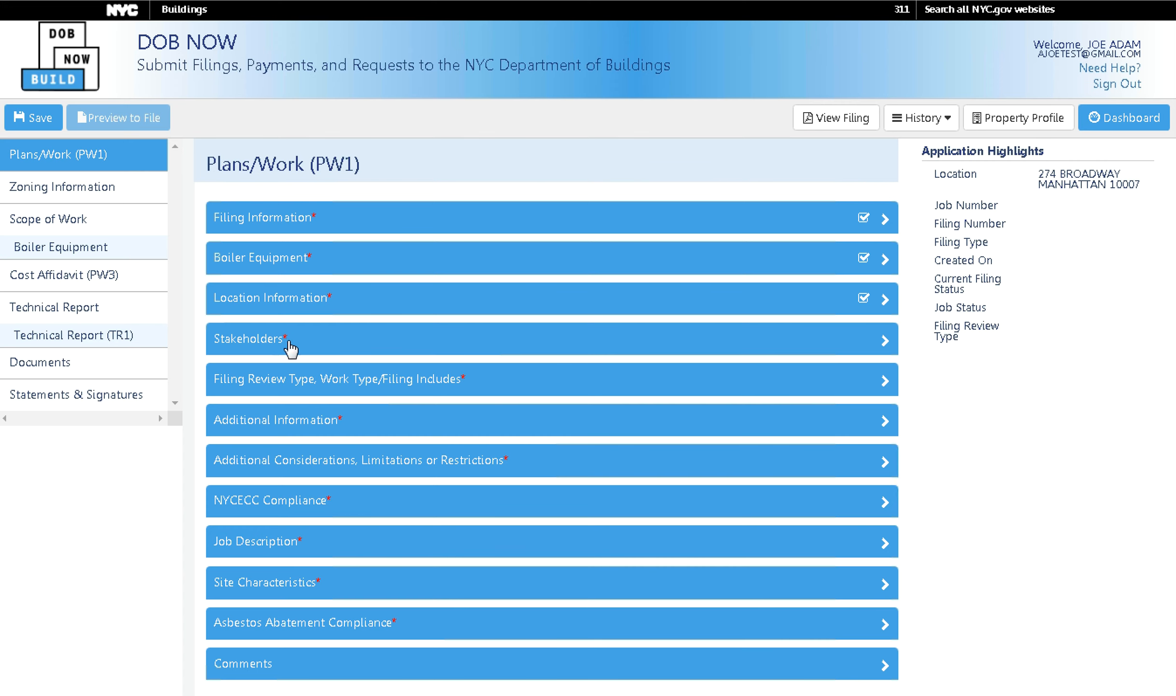
left_click(341, 346)
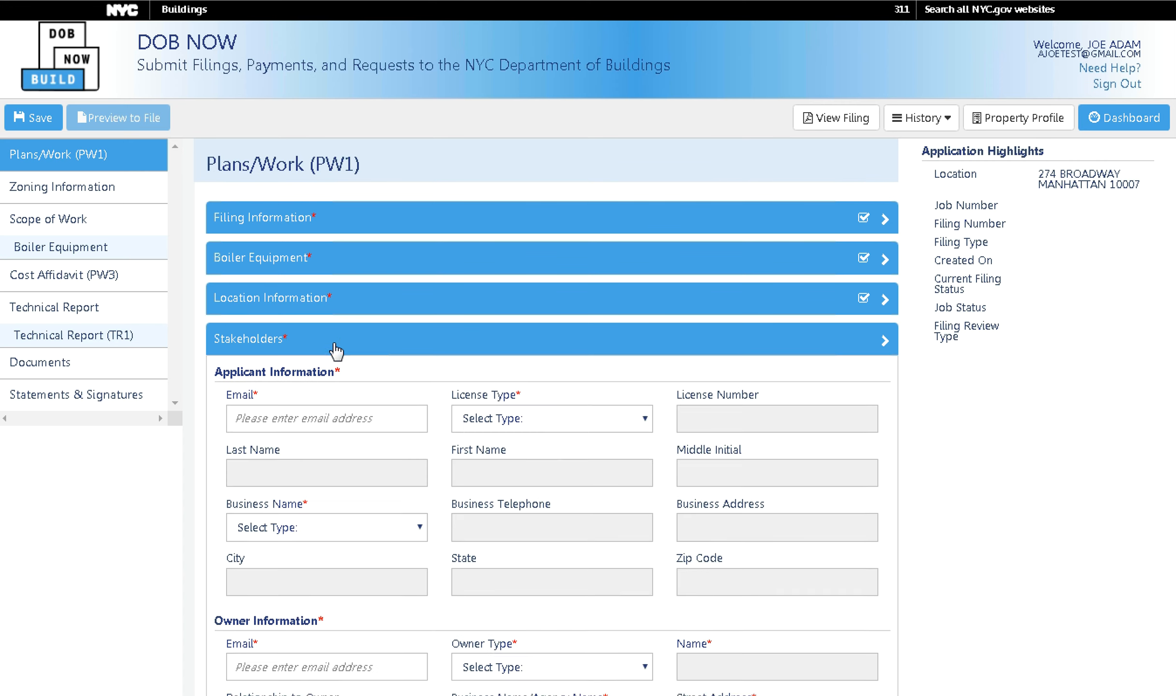
left_click(293, 419)
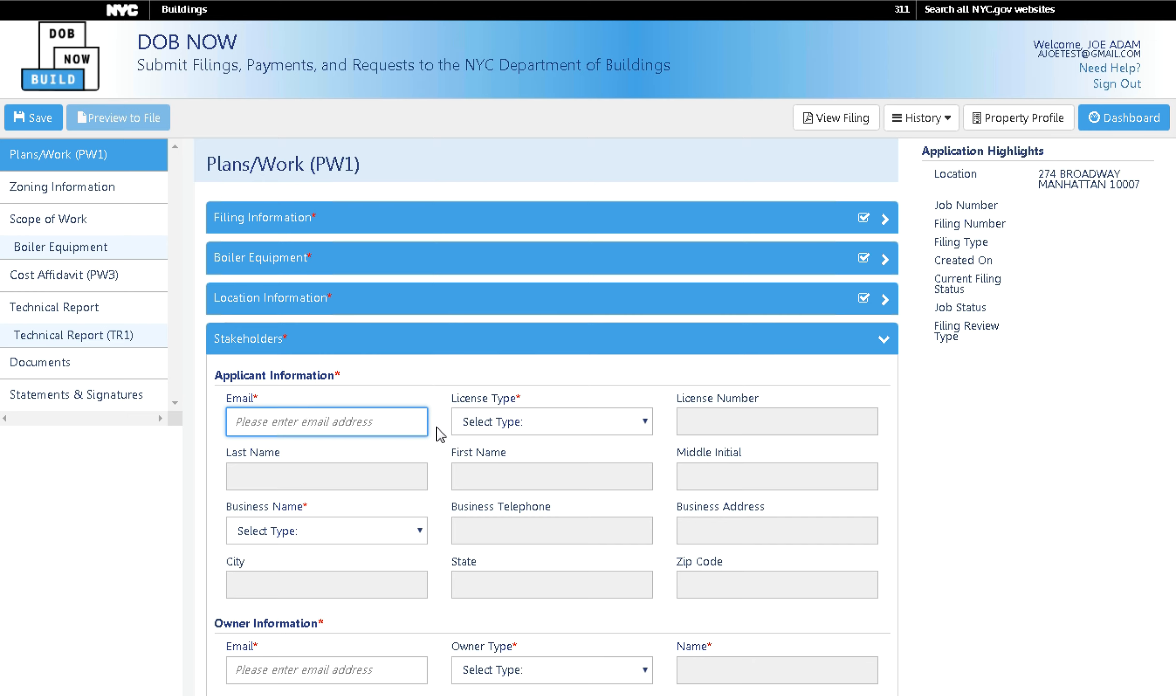
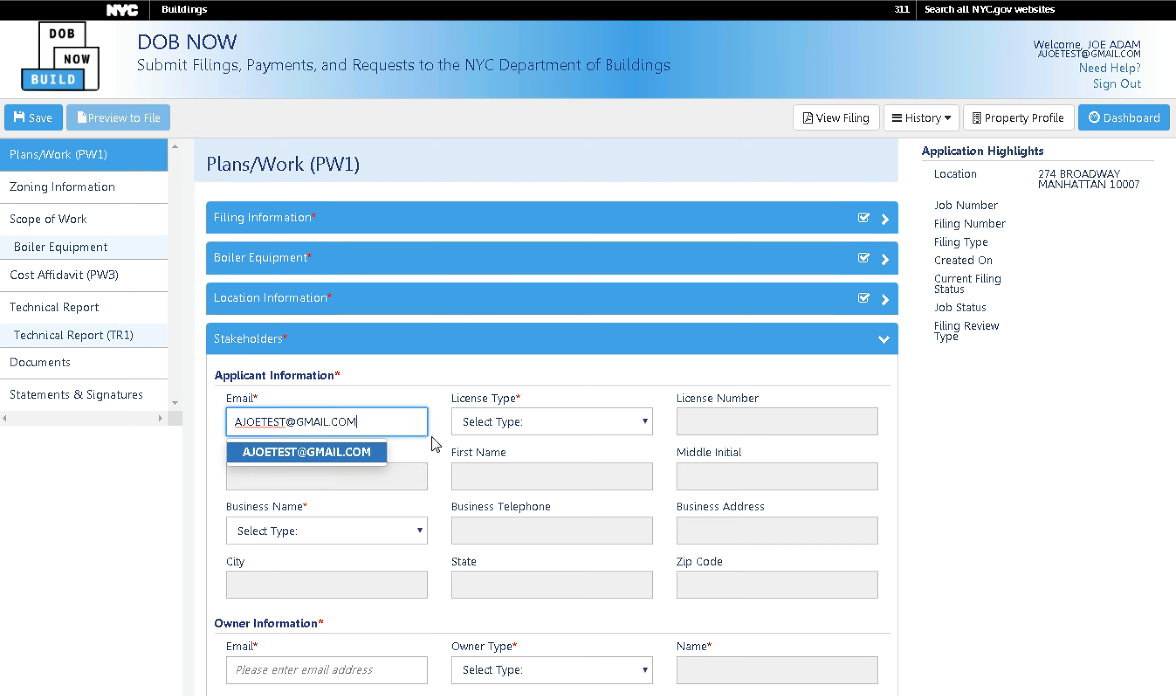
left_click(385, 452)
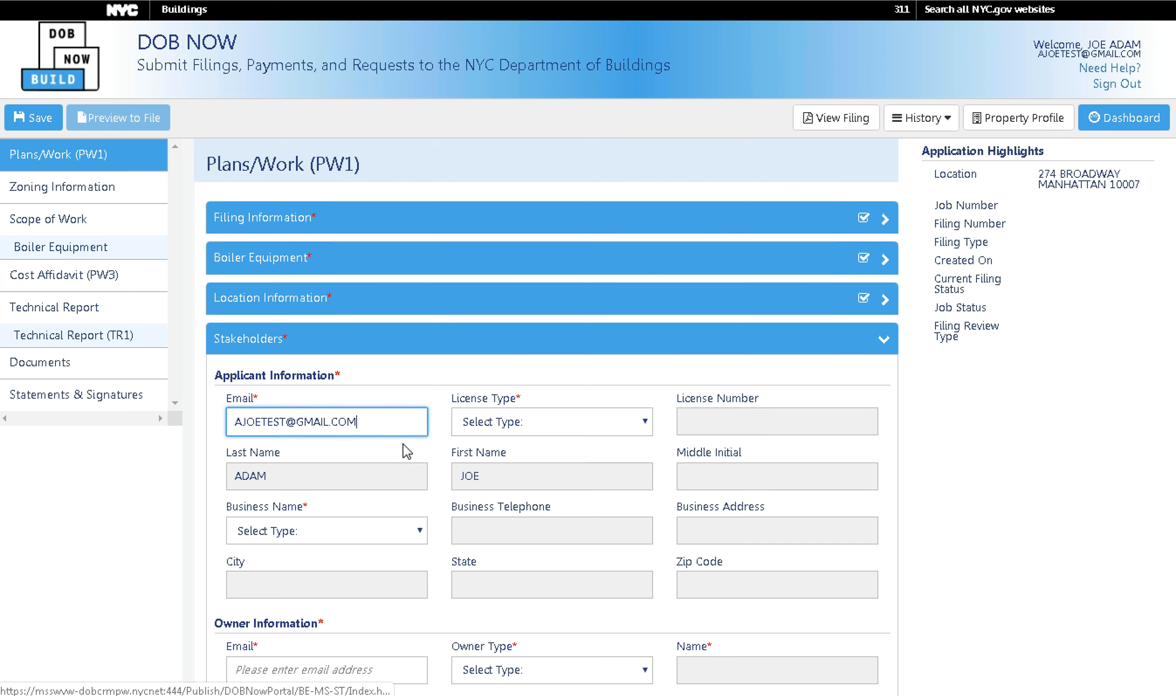
left_click(646, 432)
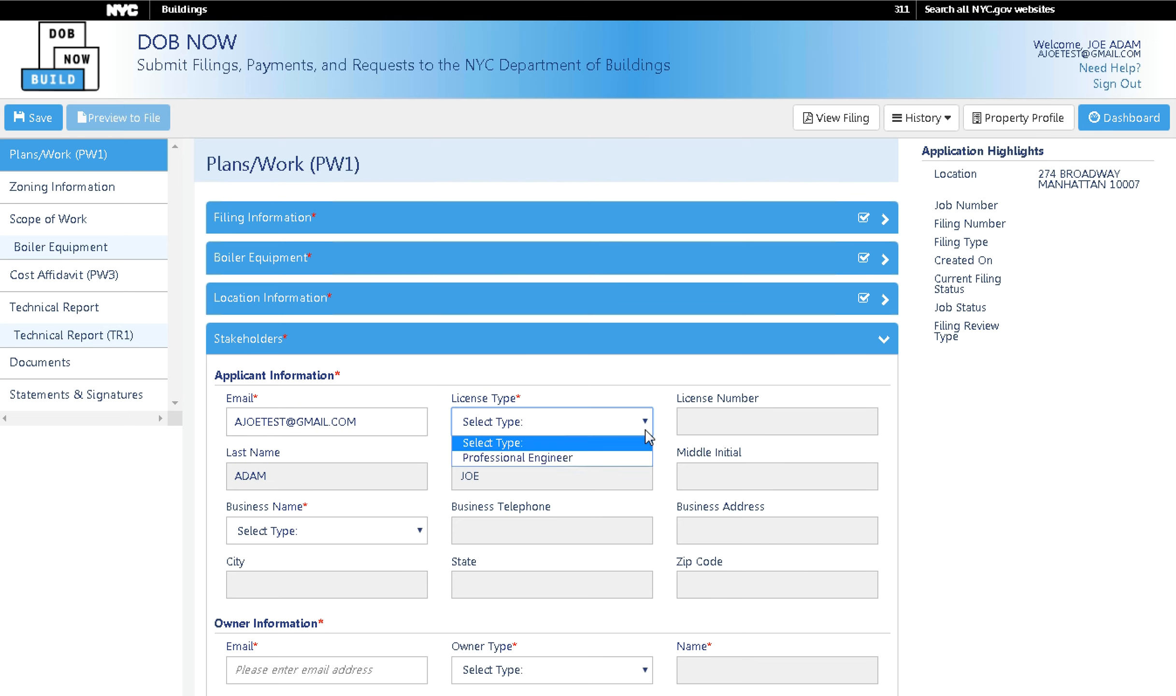
left_click(628, 458)
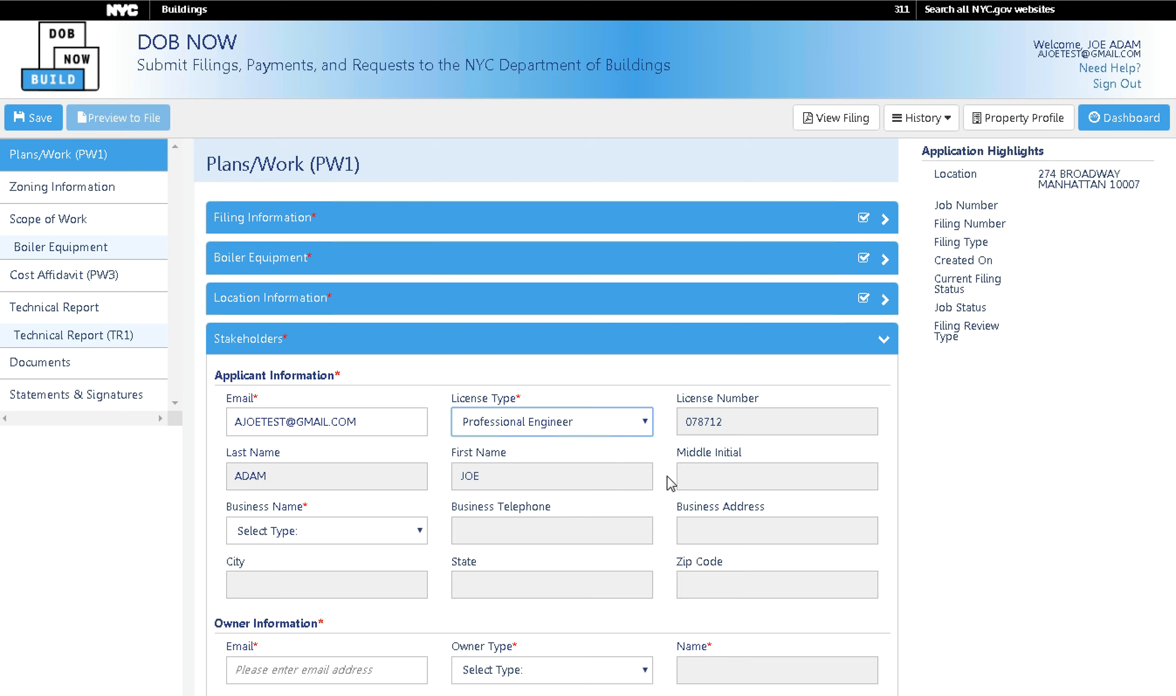
Re-pick the suggested applicant e-mail and reapply the Professional Engineer license type.
left_click(391, 422)
key("BackSpace")
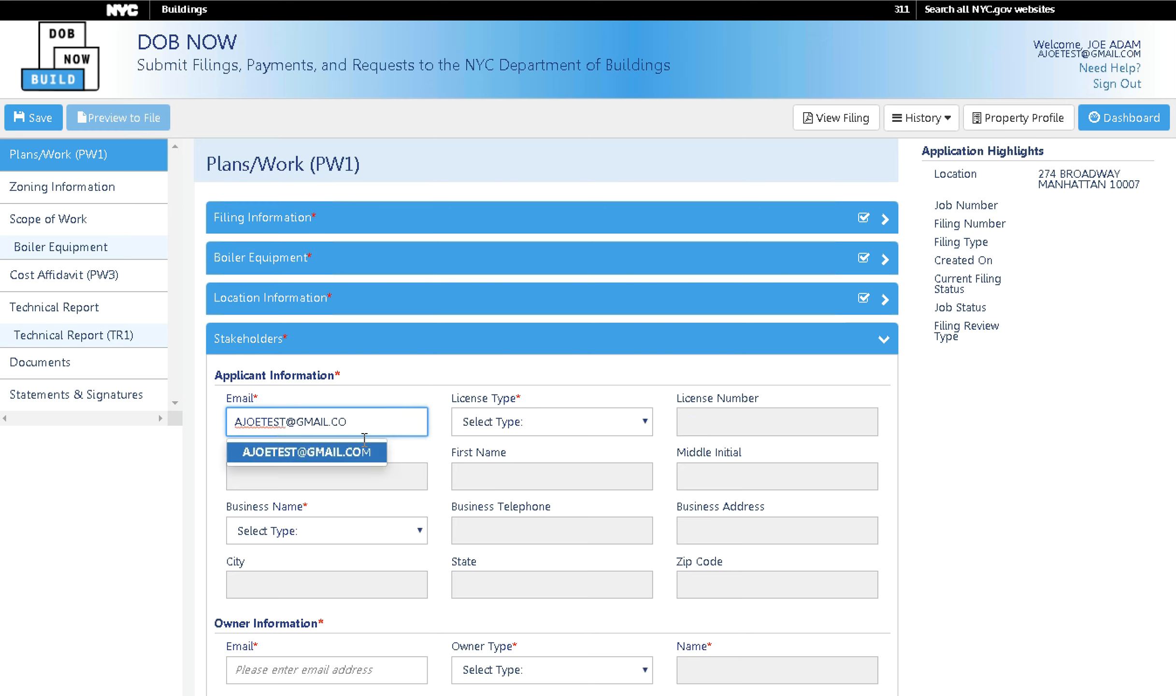
left_click(356, 456)
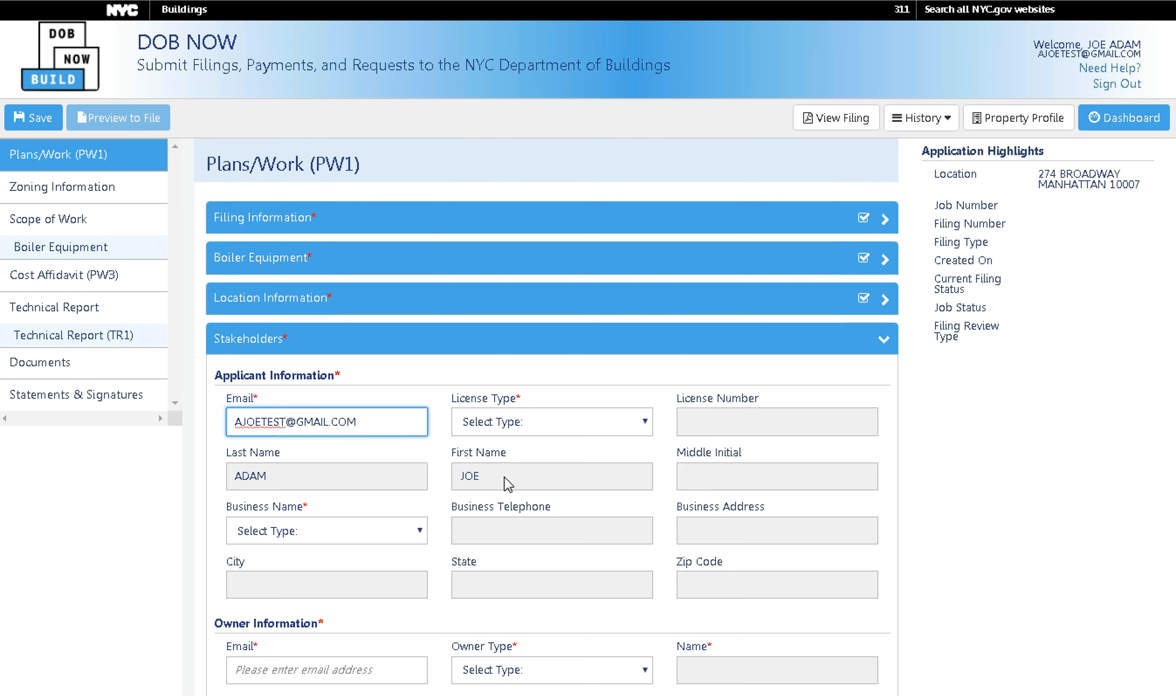
left_click(637, 427)
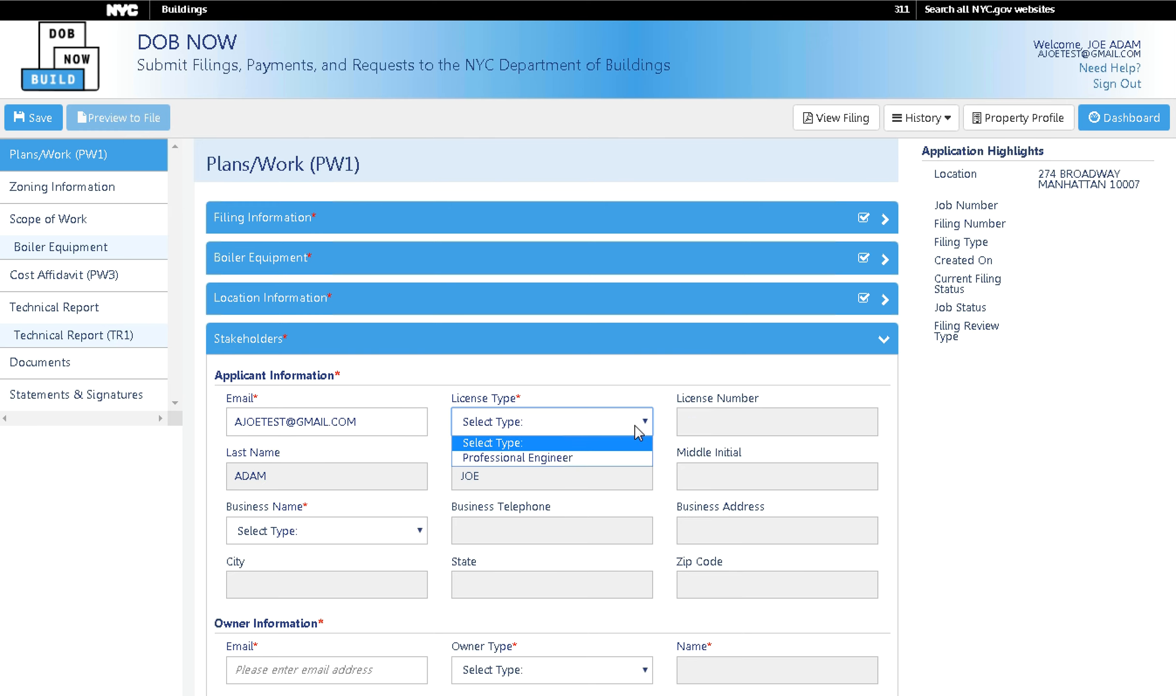
left_click(571, 462)
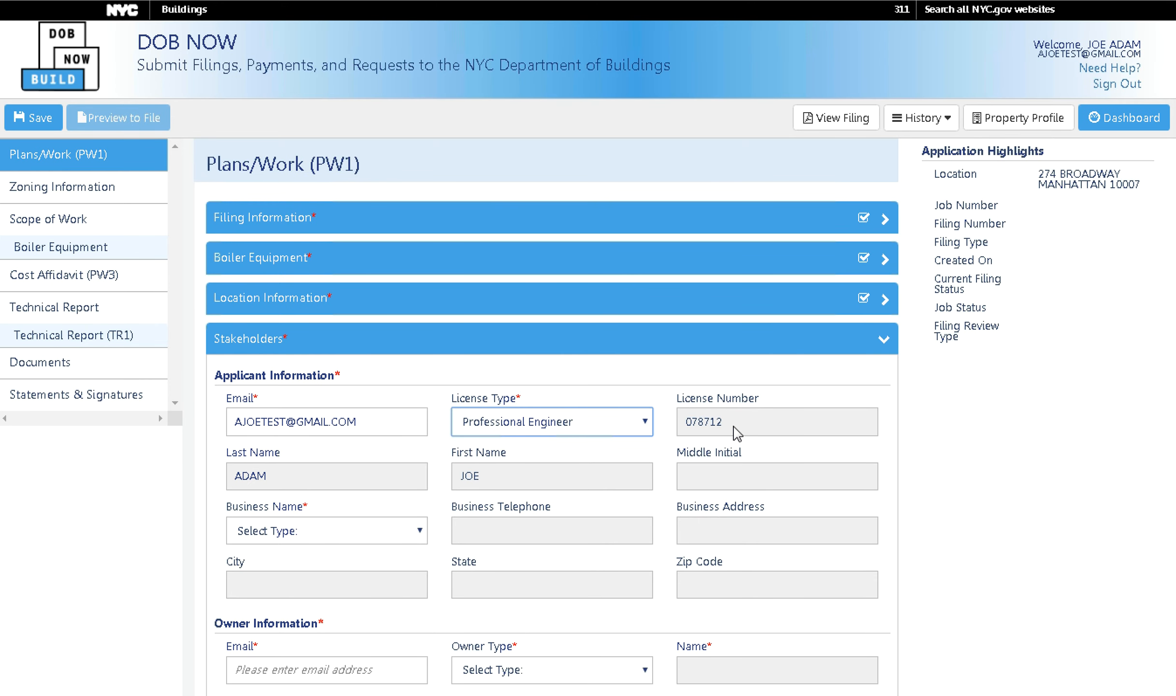
Reselect the applicant e-mail suggestion, set Professional Engineer, and choose business JA& LLC.
left_click(375, 425)
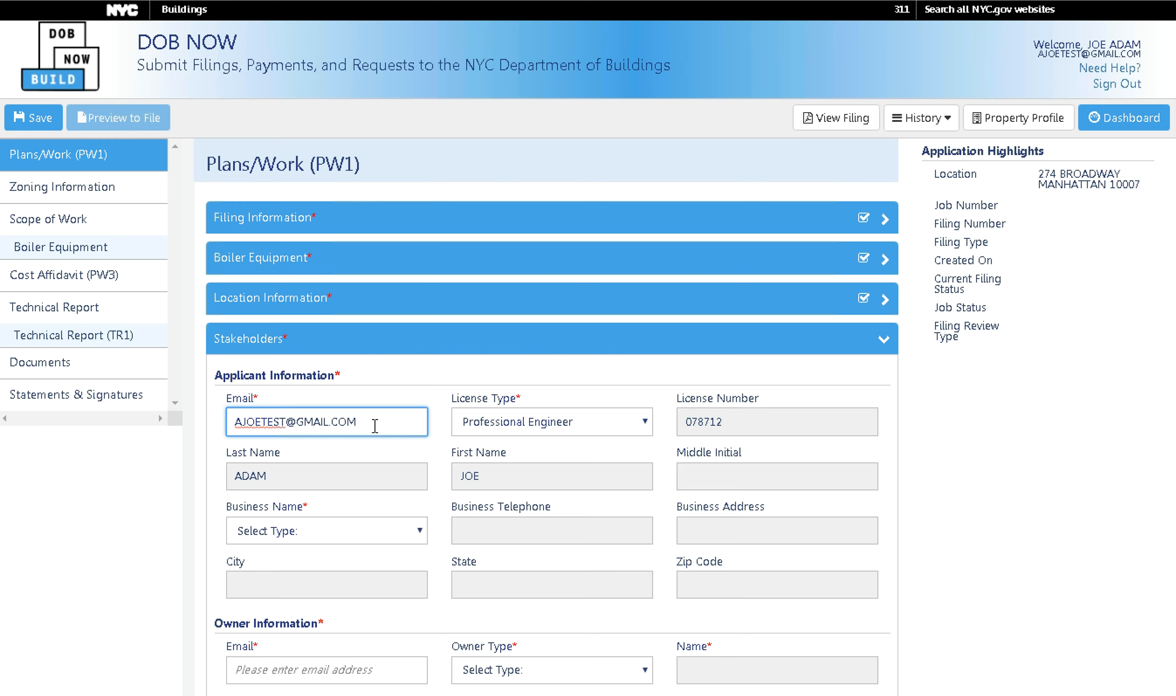
key("BackSpace")
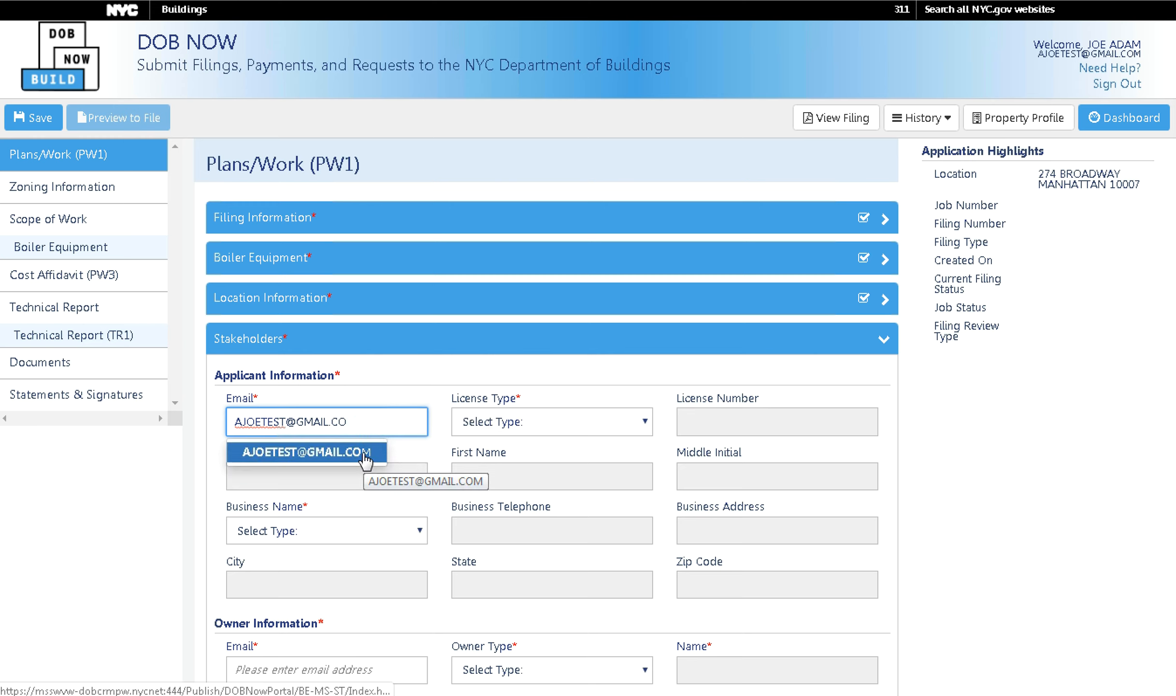
left_click(366, 459)
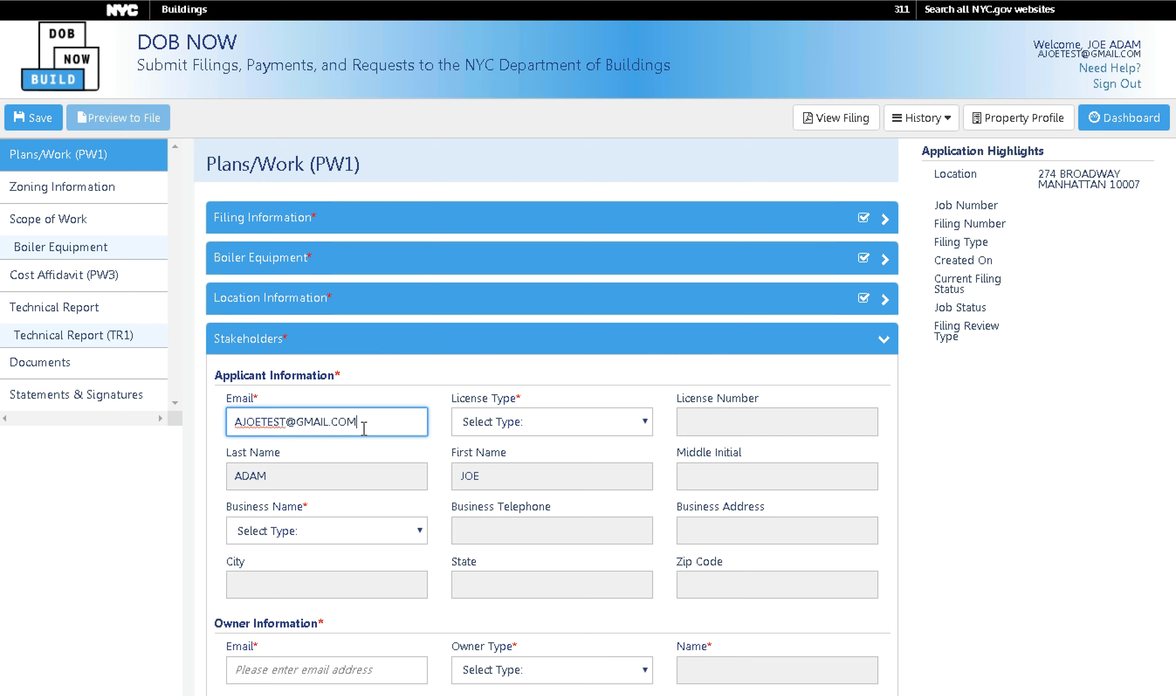
left_click(496, 431)
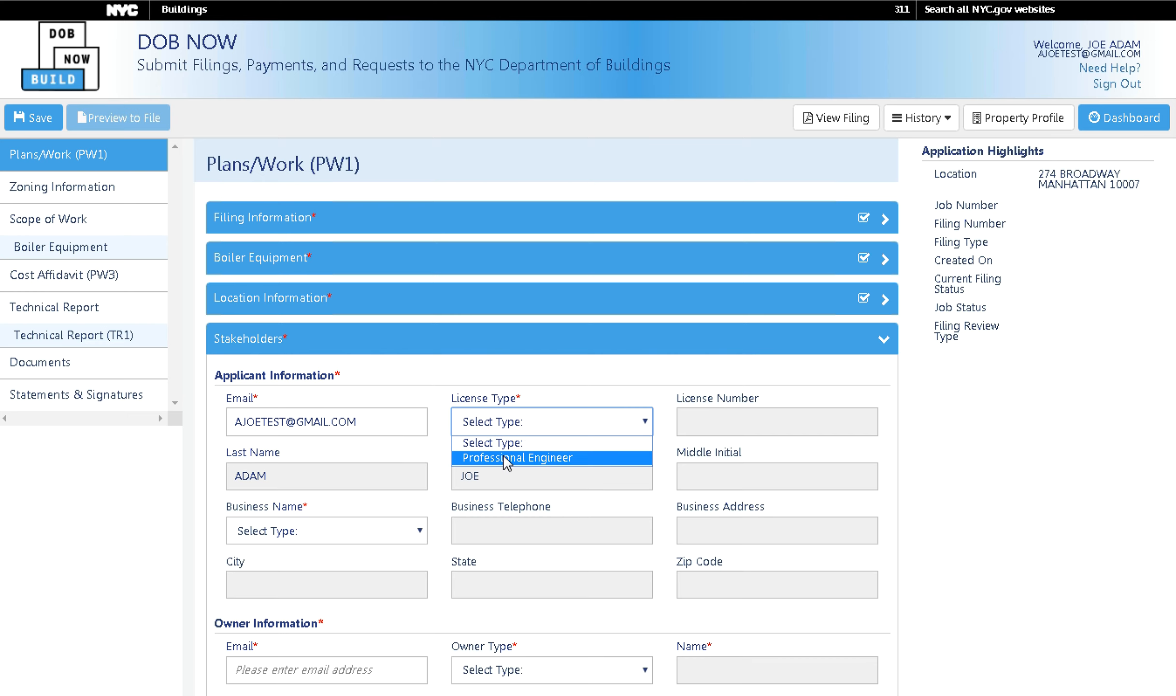
left_click(506, 459)
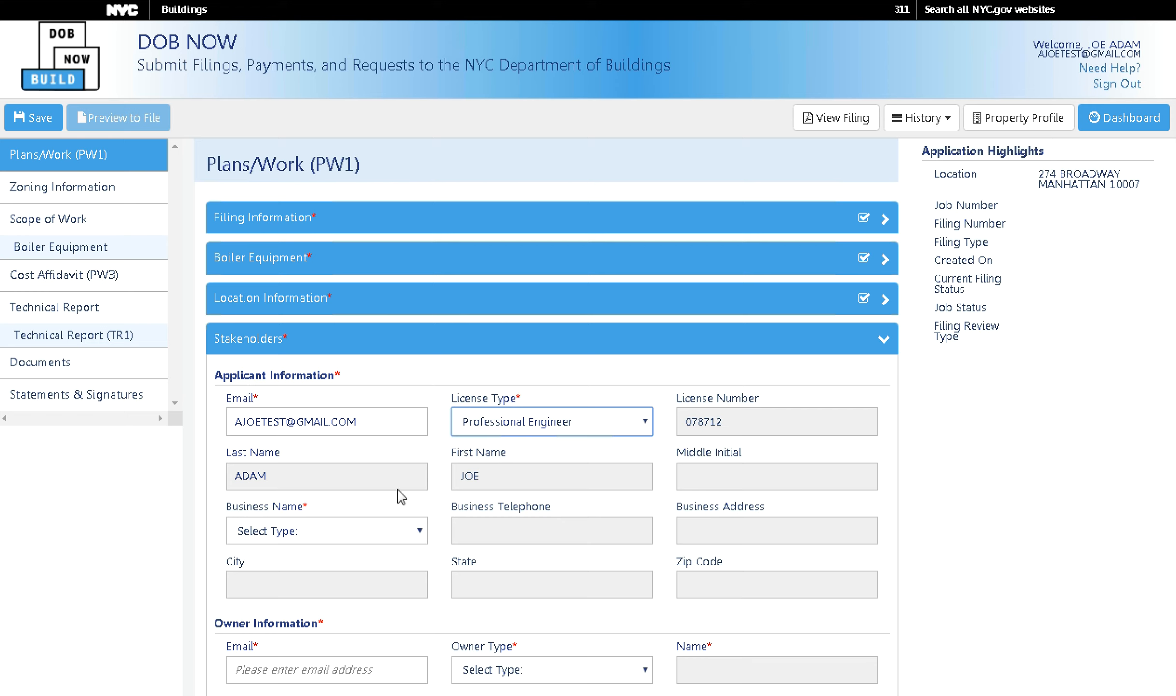
left_click(416, 537)
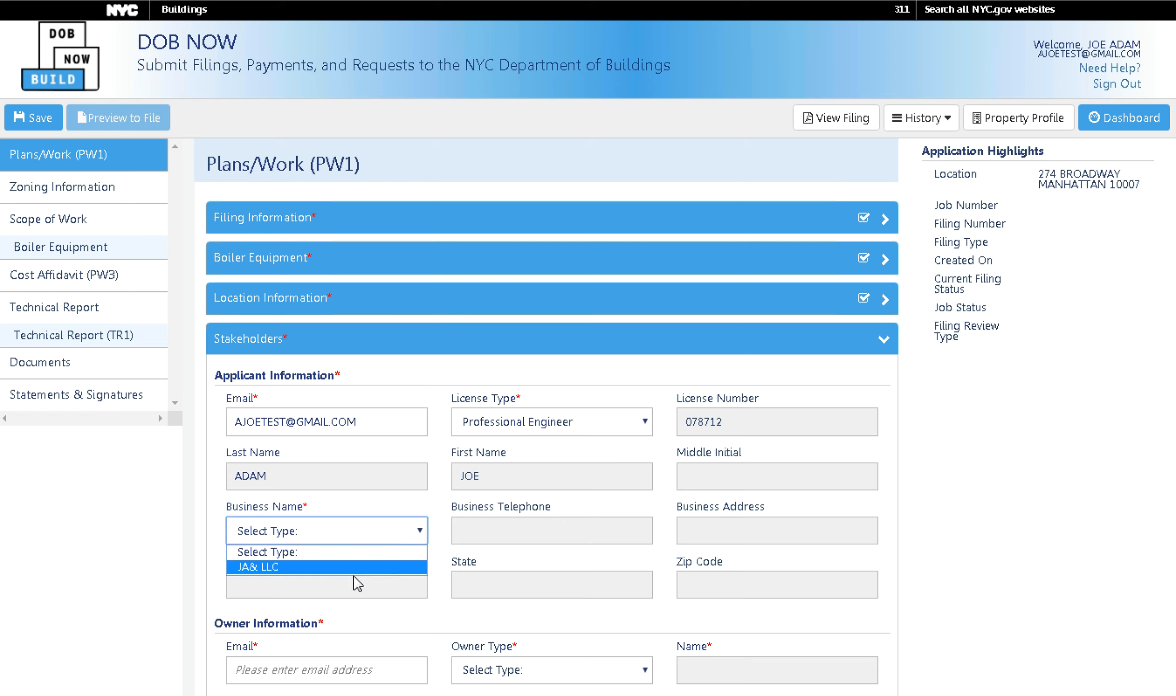
left_click(358, 569)
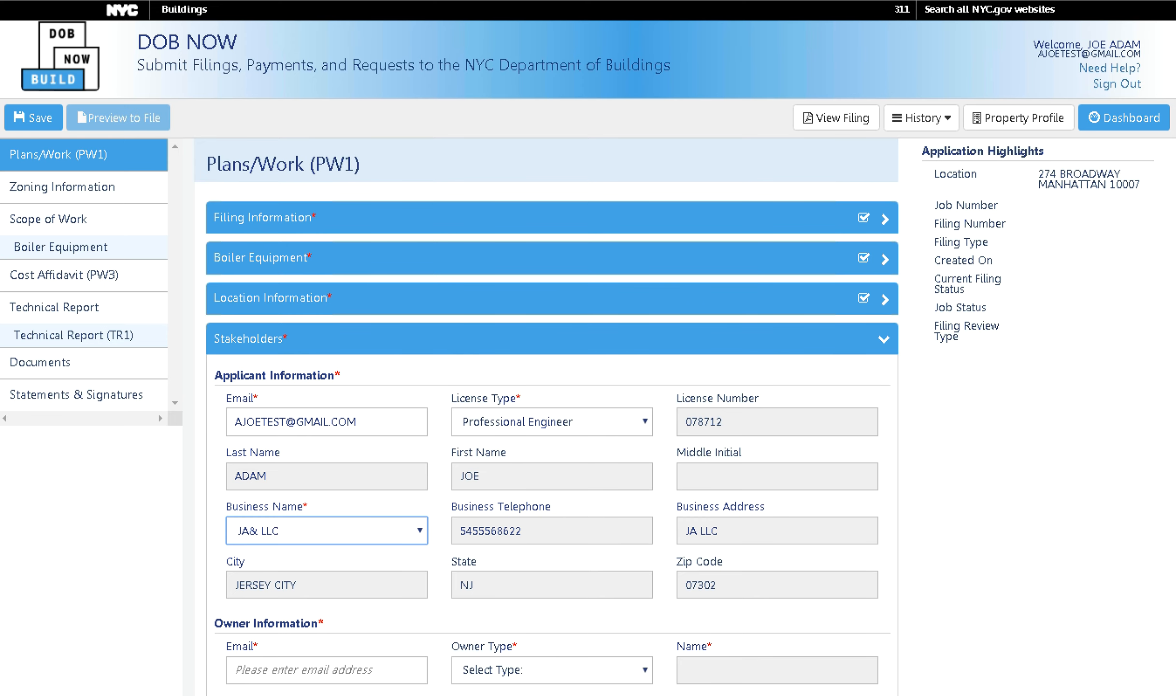
Enter the owner's e-mail, accept the suggestion, and set Owner Type to NYCHA/HHC.
scroll(551, 435, "down", 5)
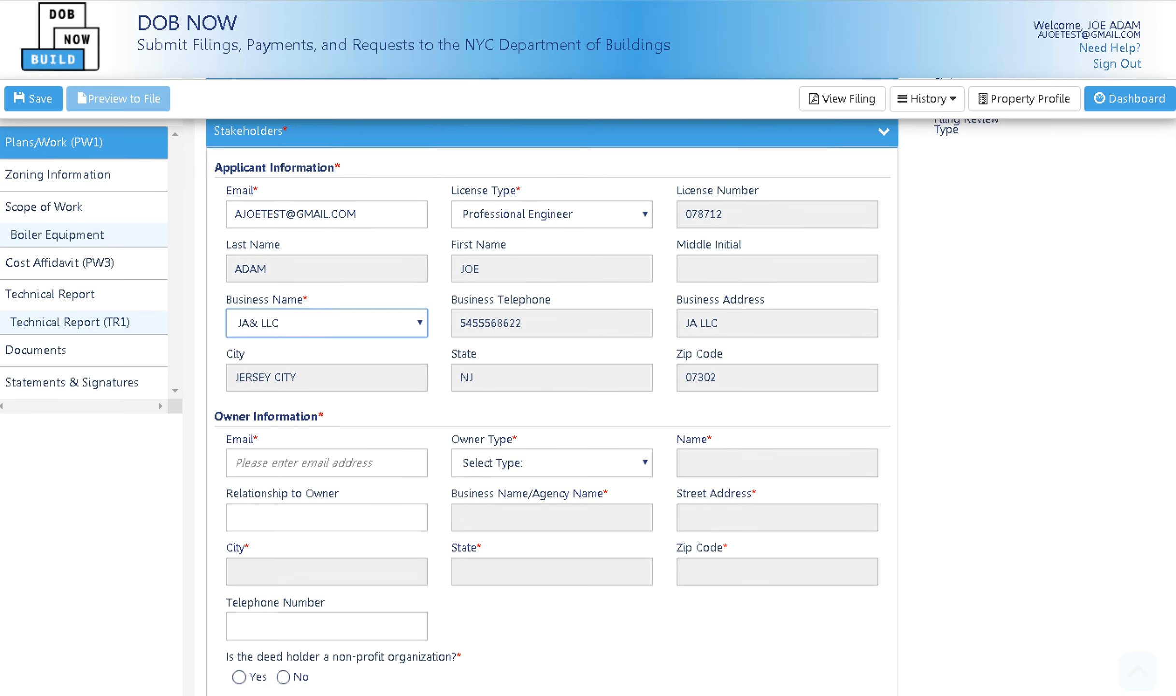
left_click(389, 460)
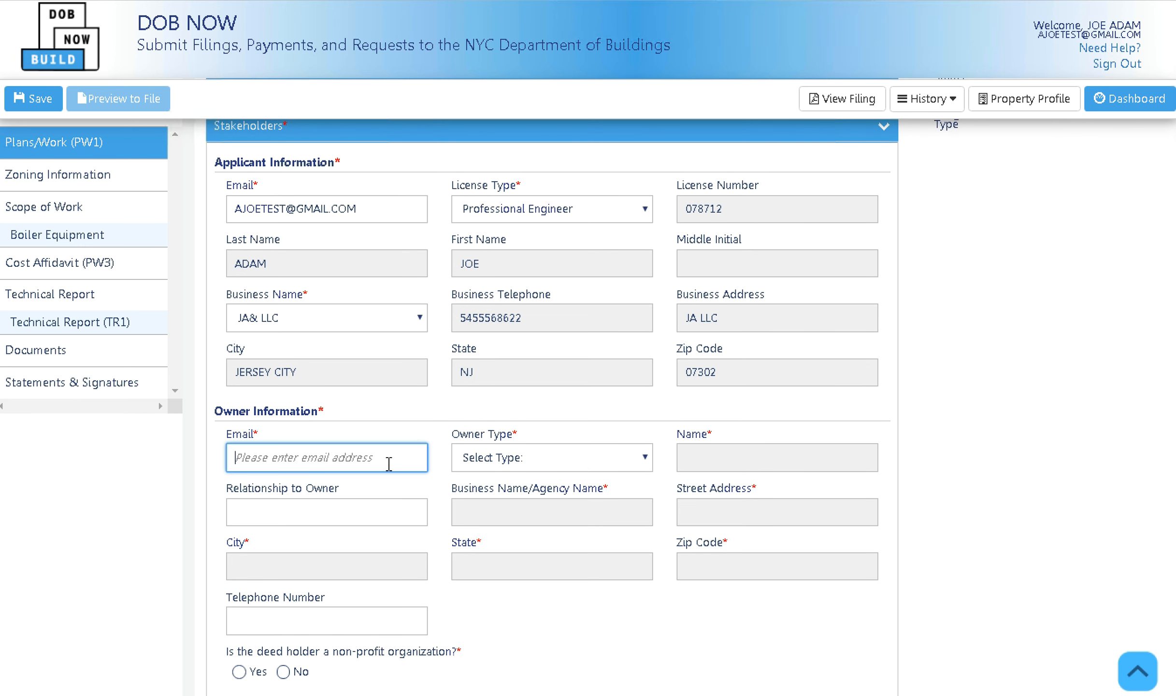
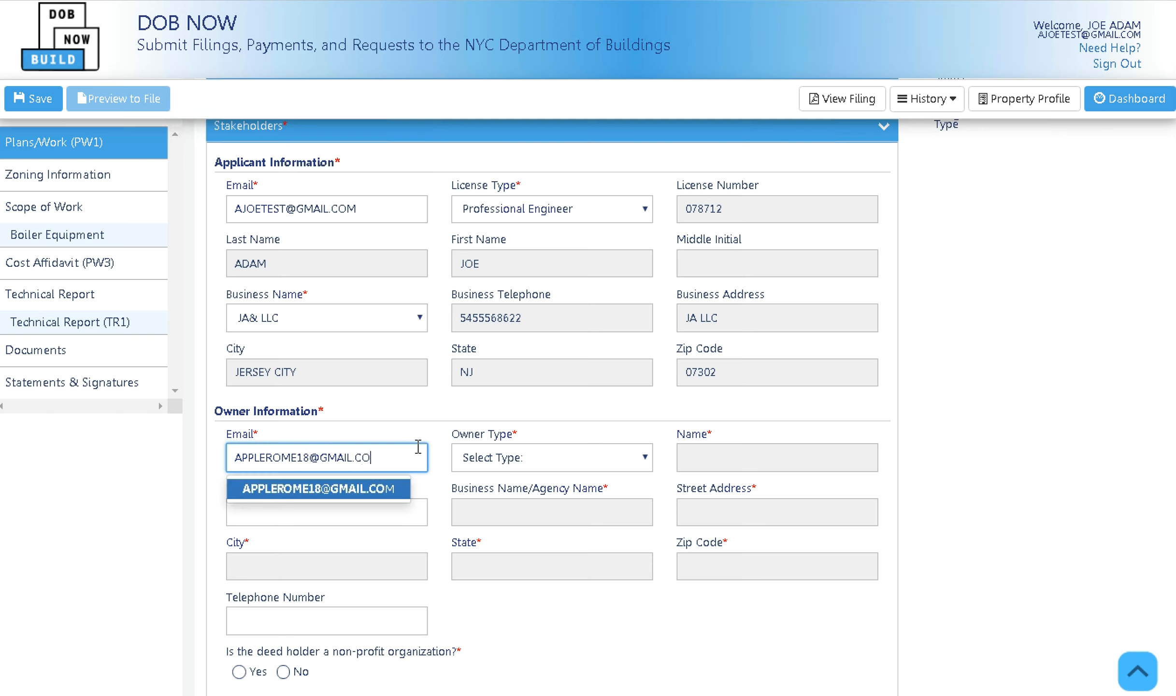
left_click(399, 491)
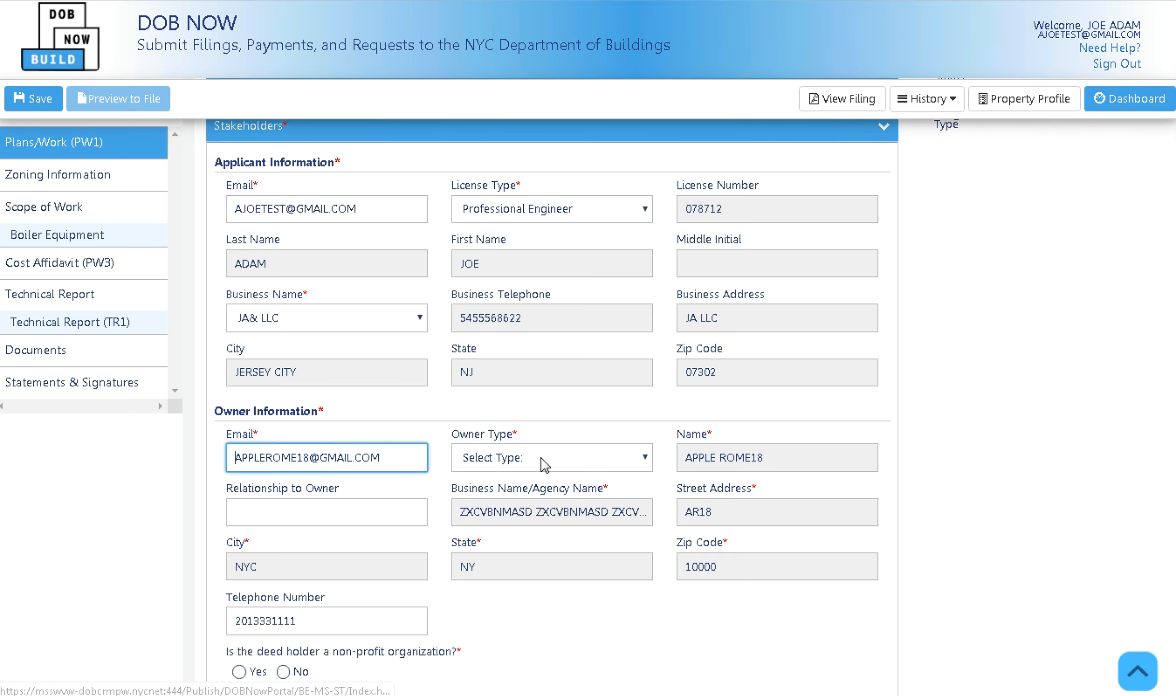
left_click(560, 462)
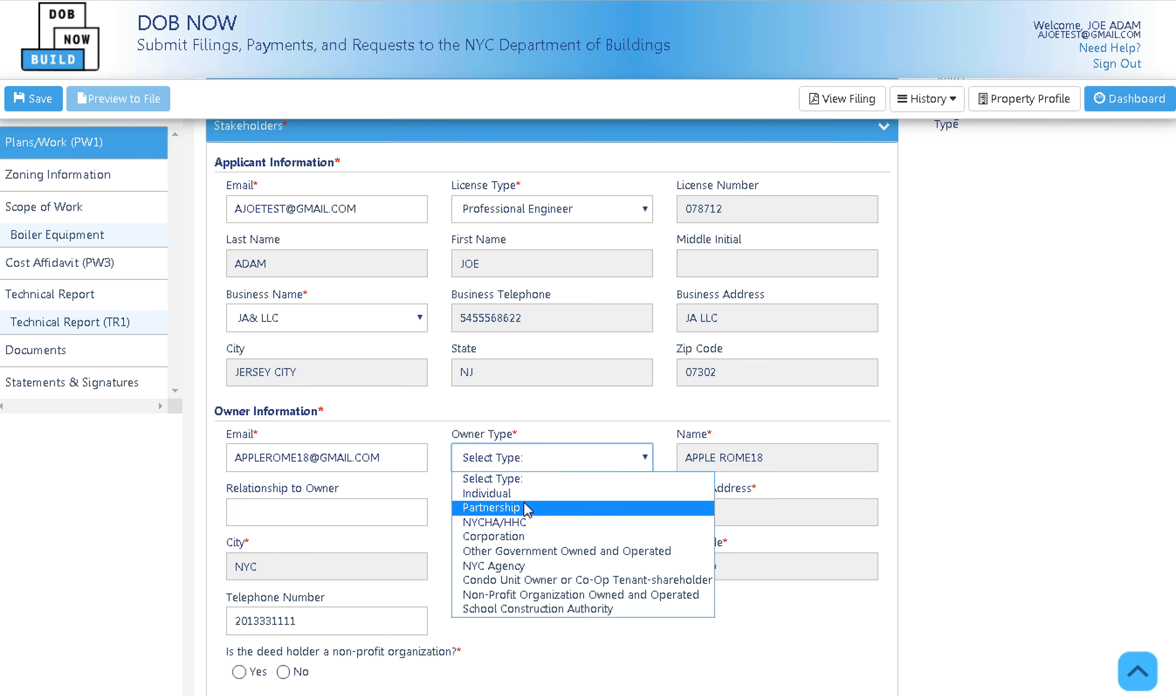
left_click(523, 533)
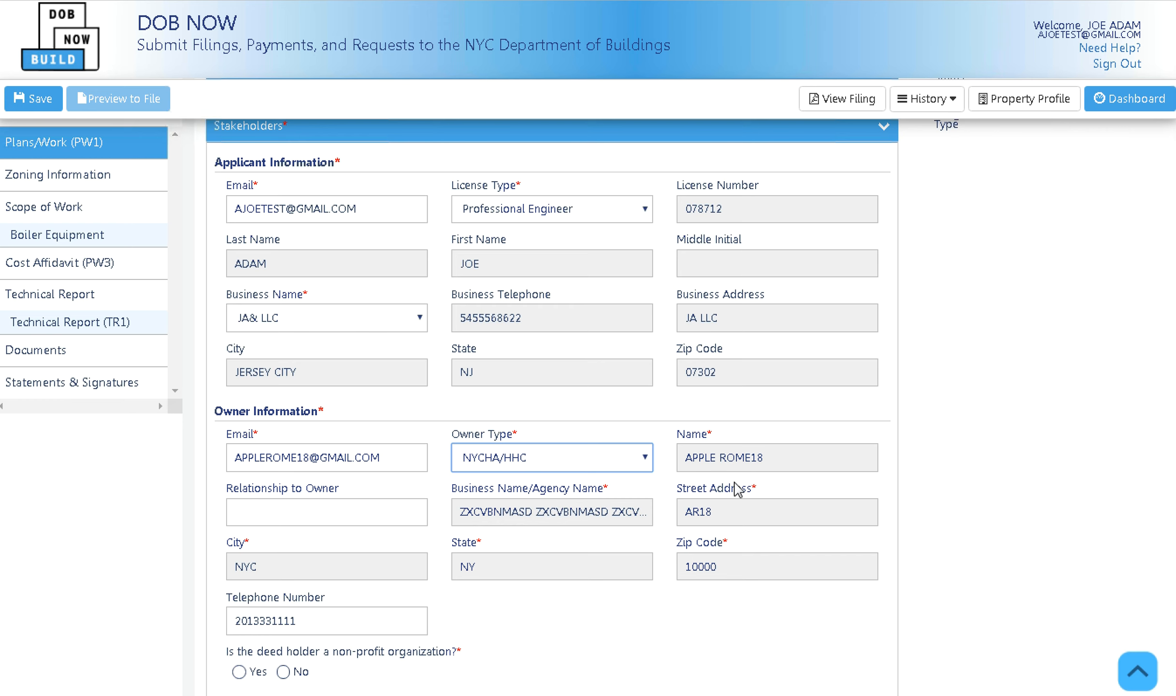
Answer No to the non-profit deed holder question.
scroll(736, 488, "up", 5)
scroll(555, 549, "down", 5)
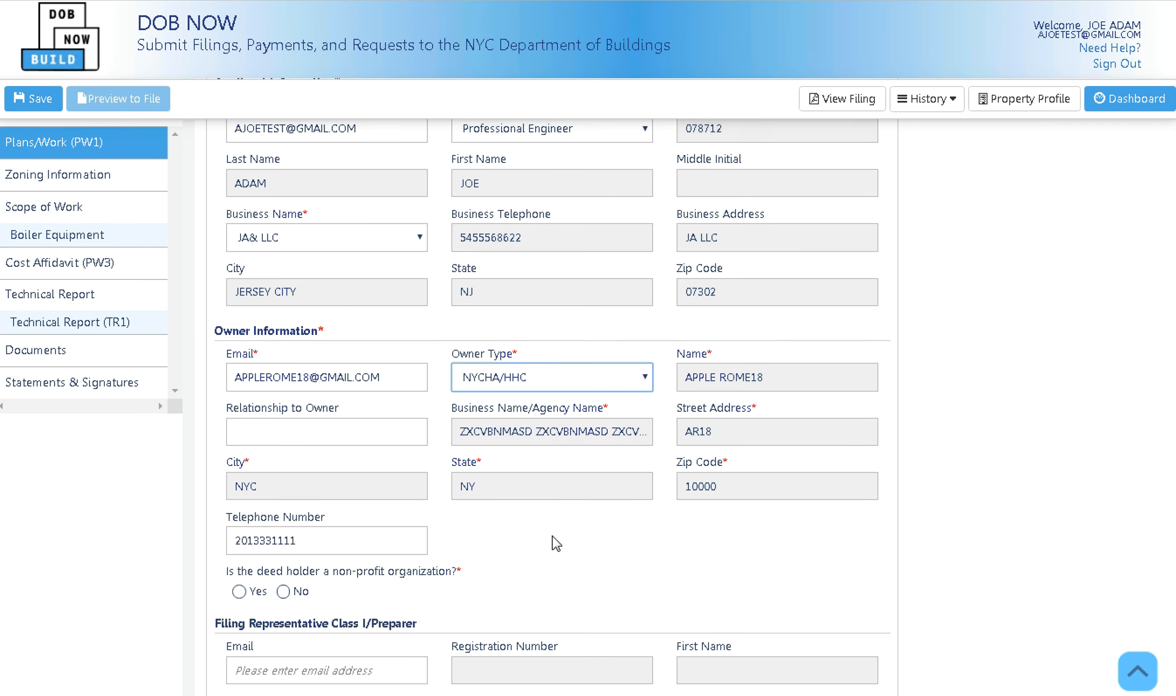
left_click(283, 591)
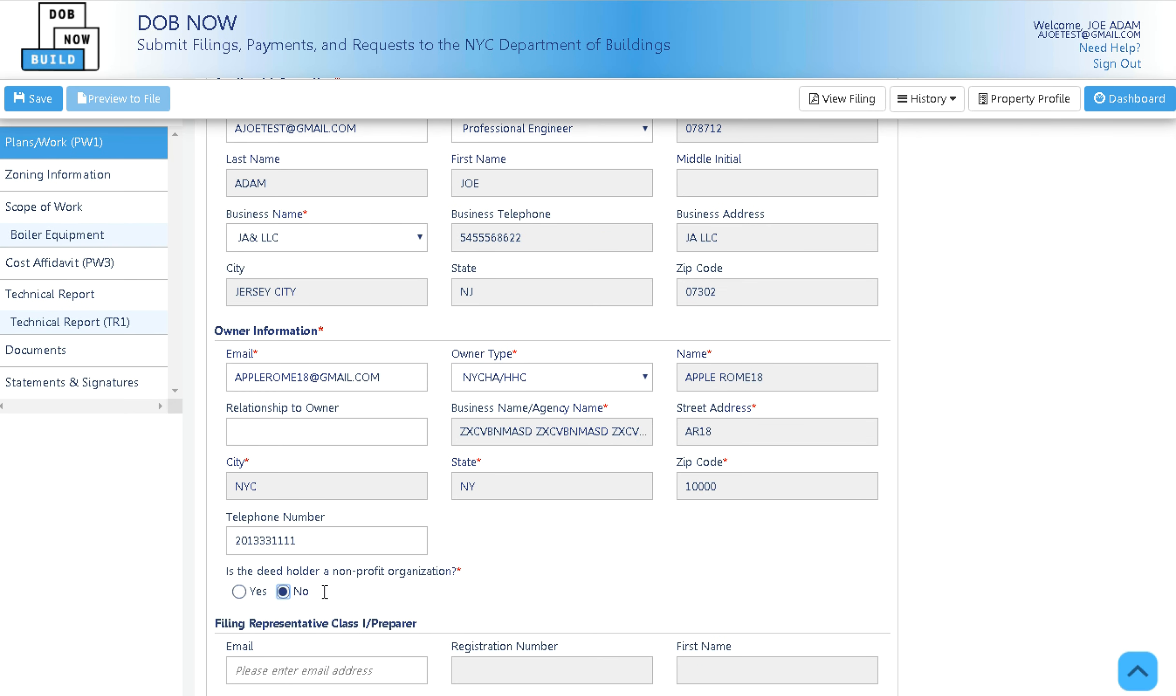
scroll(409, 570, "down", 3)
scroll(356, 524, "down", 2)
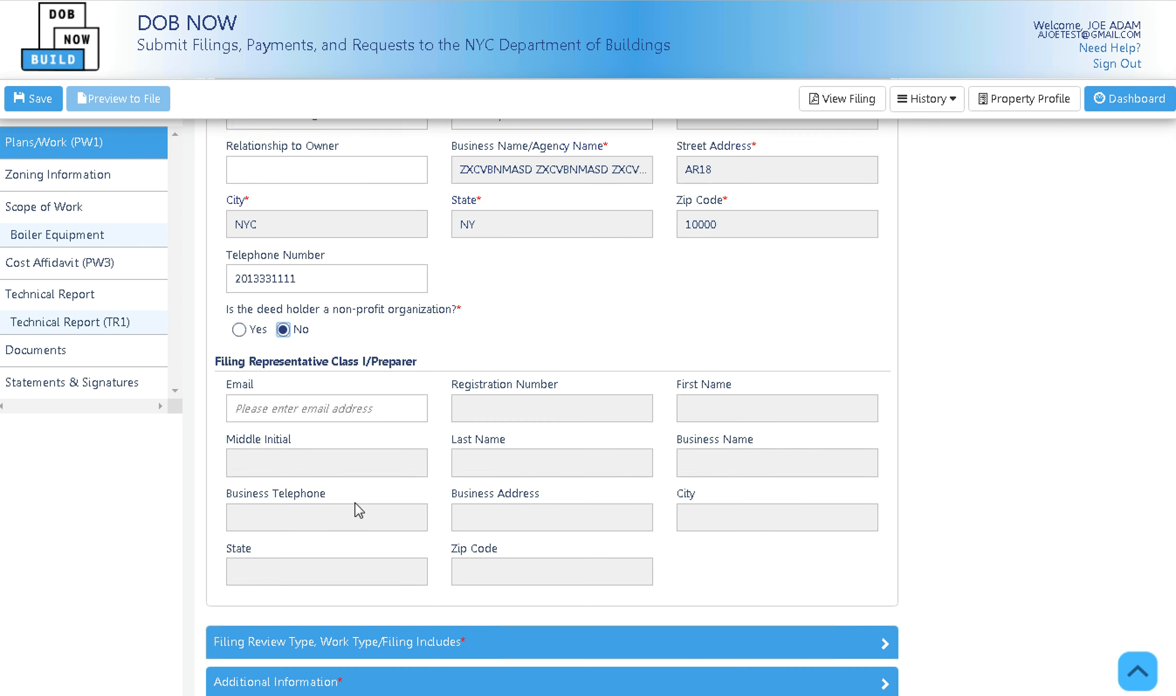
scroll(548, 485, "up", 10)
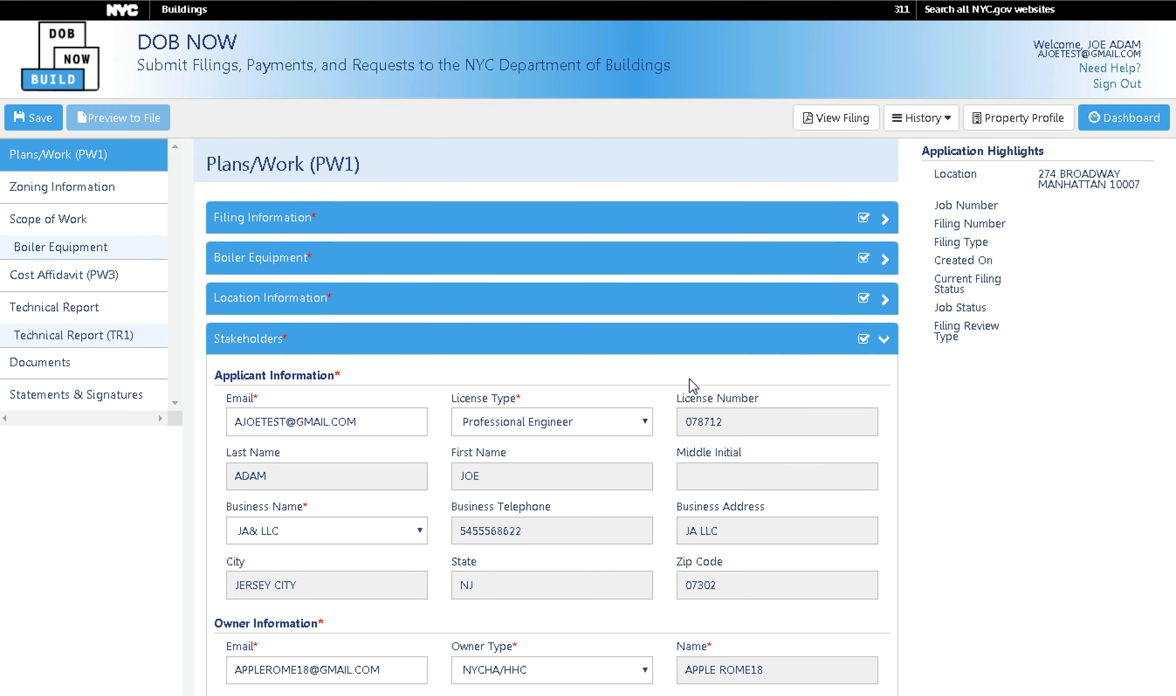
In Filing Review Type, choose New Work and Professional Certification as the review type.
left_click(744, 347)
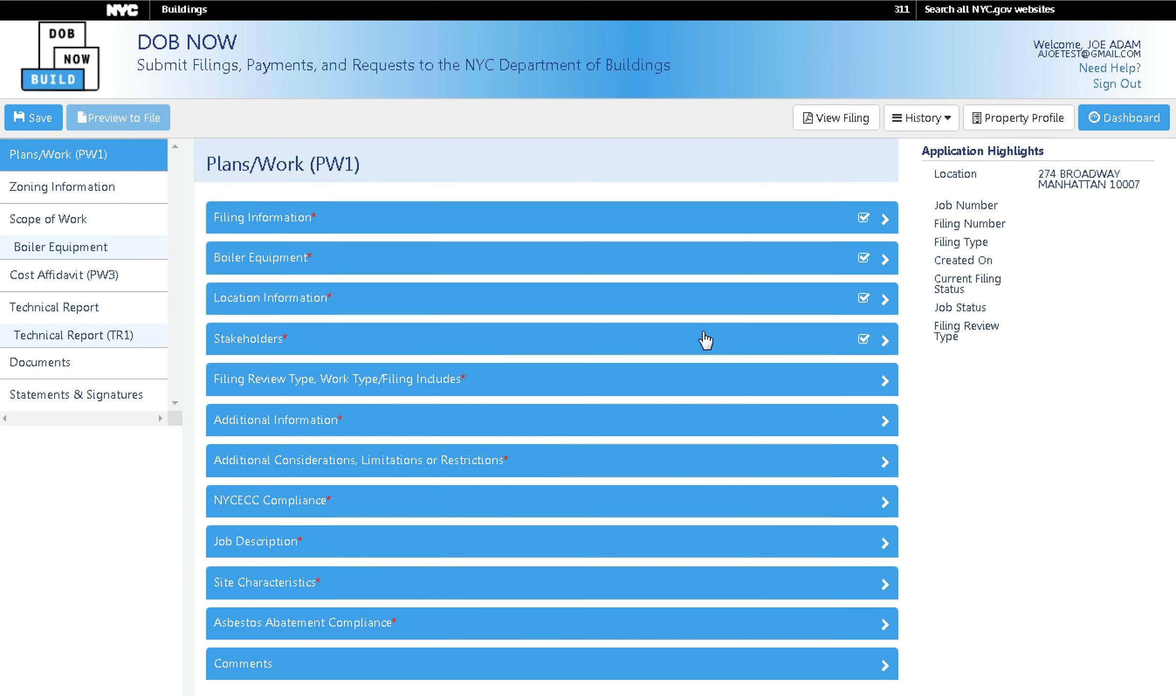
left_click(708, 387)
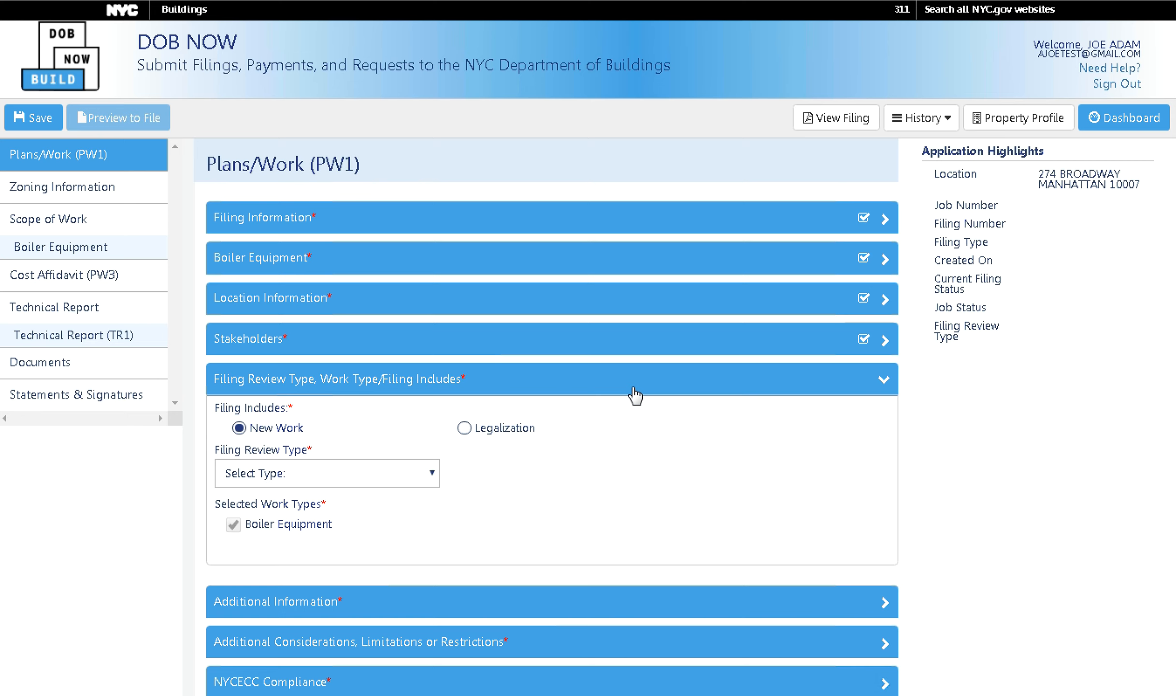
left_click(464, 428)
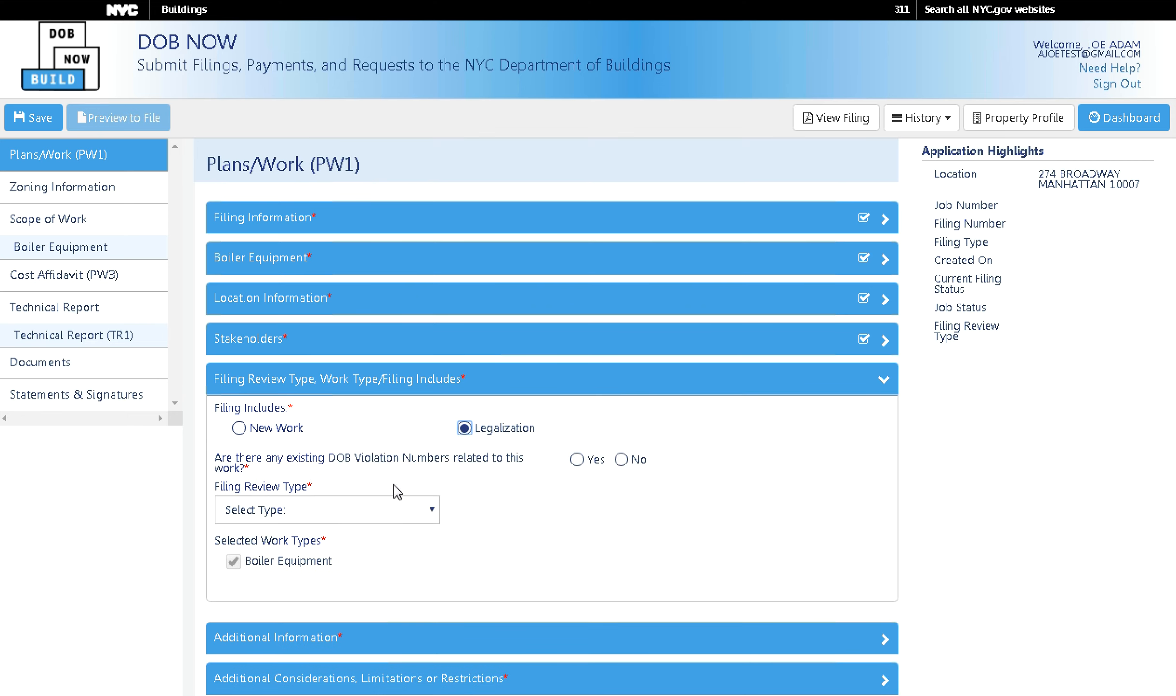
left_click(577, 459)
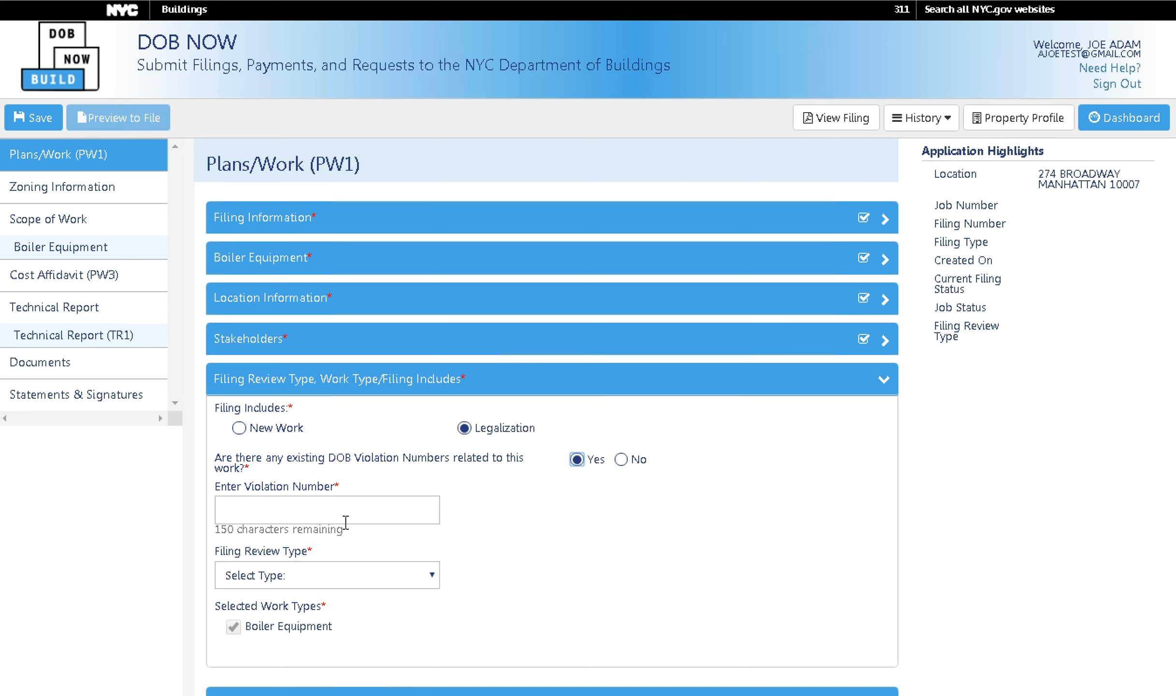
left_click(239, 428)
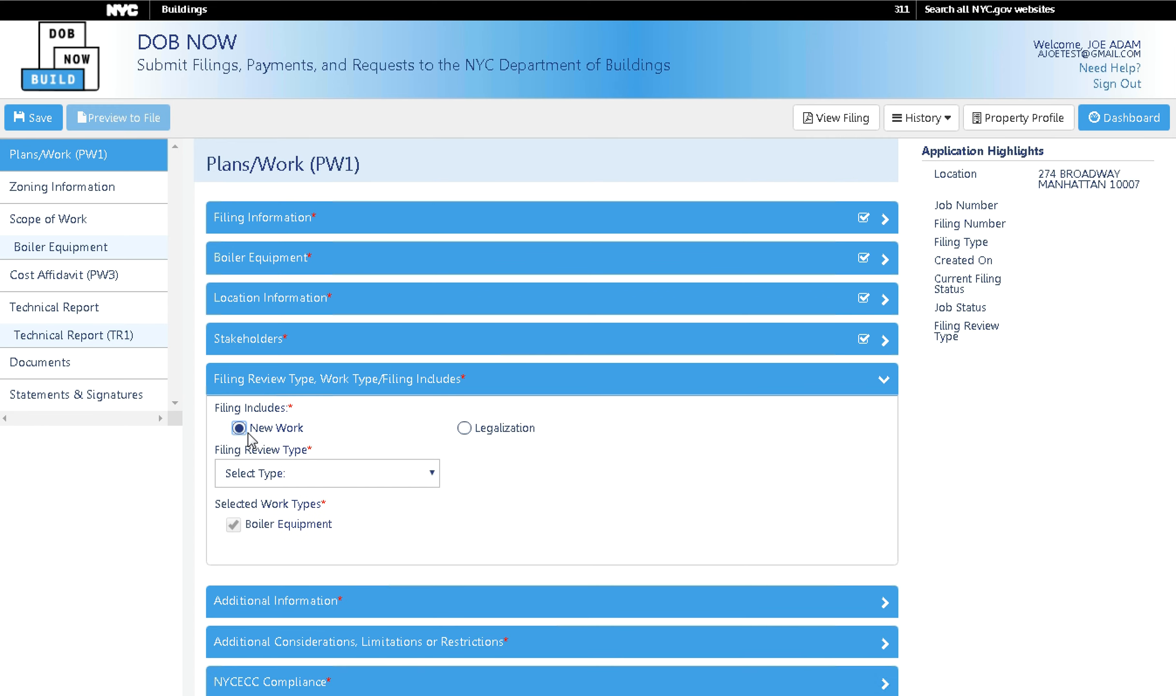
left_click(319, 481)
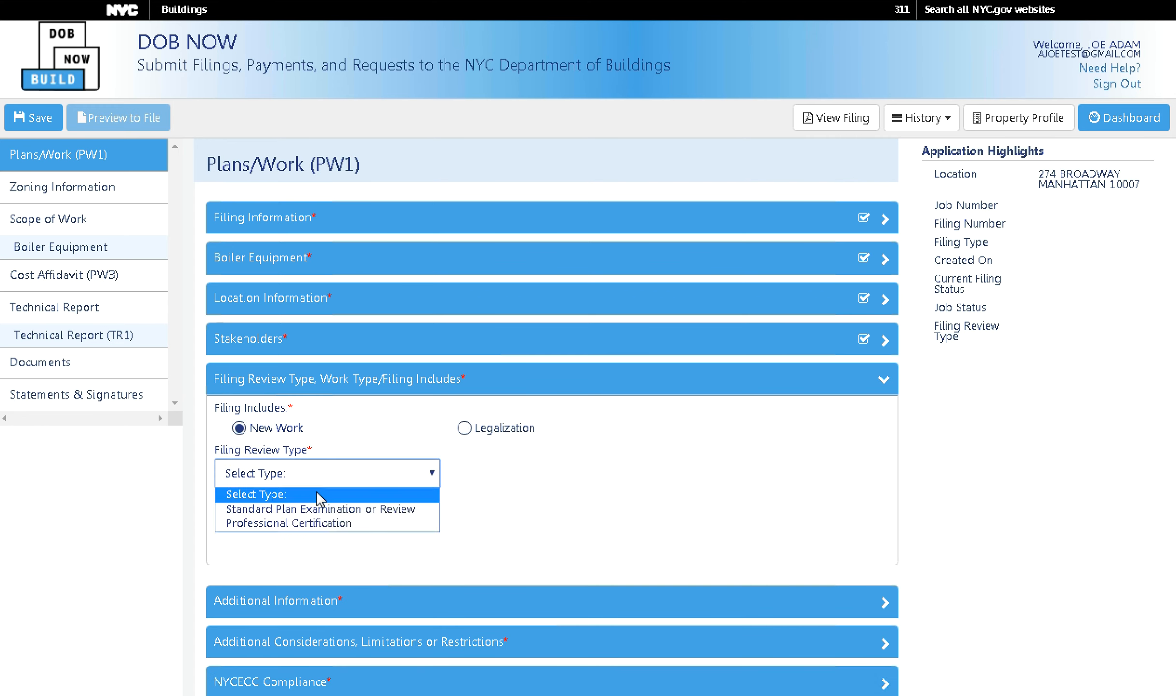
left_click(321, 526)
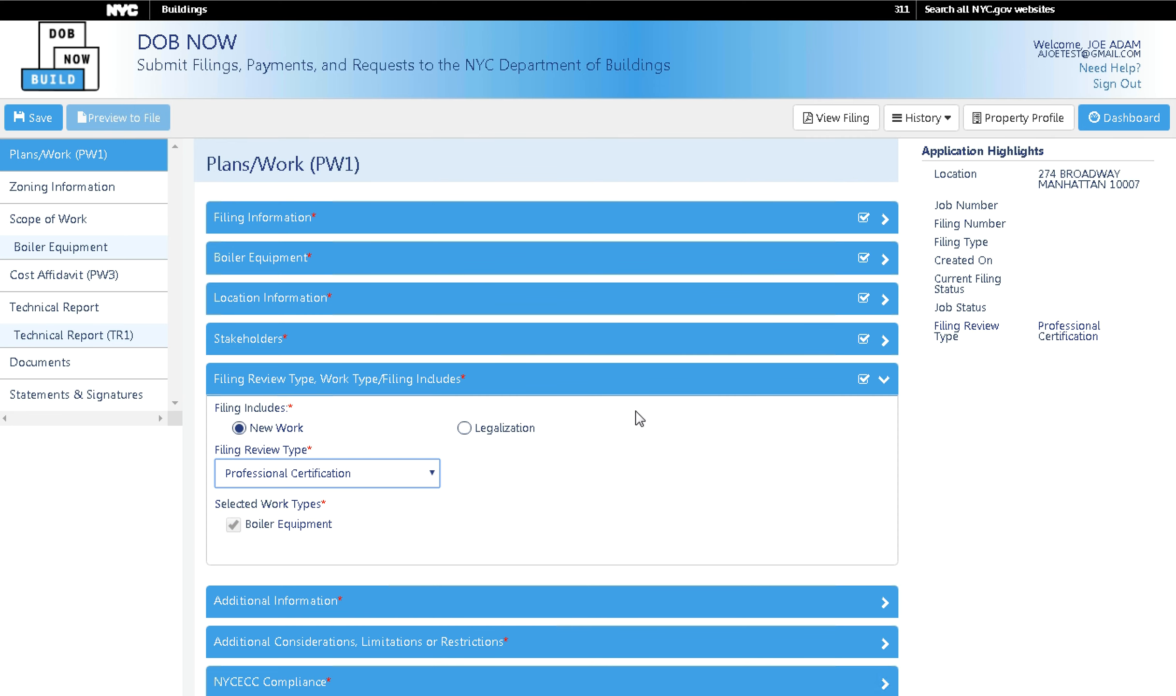
Save the job filing and confirm Yes in the Address Confirmation dialog.
left_click(742, 385)
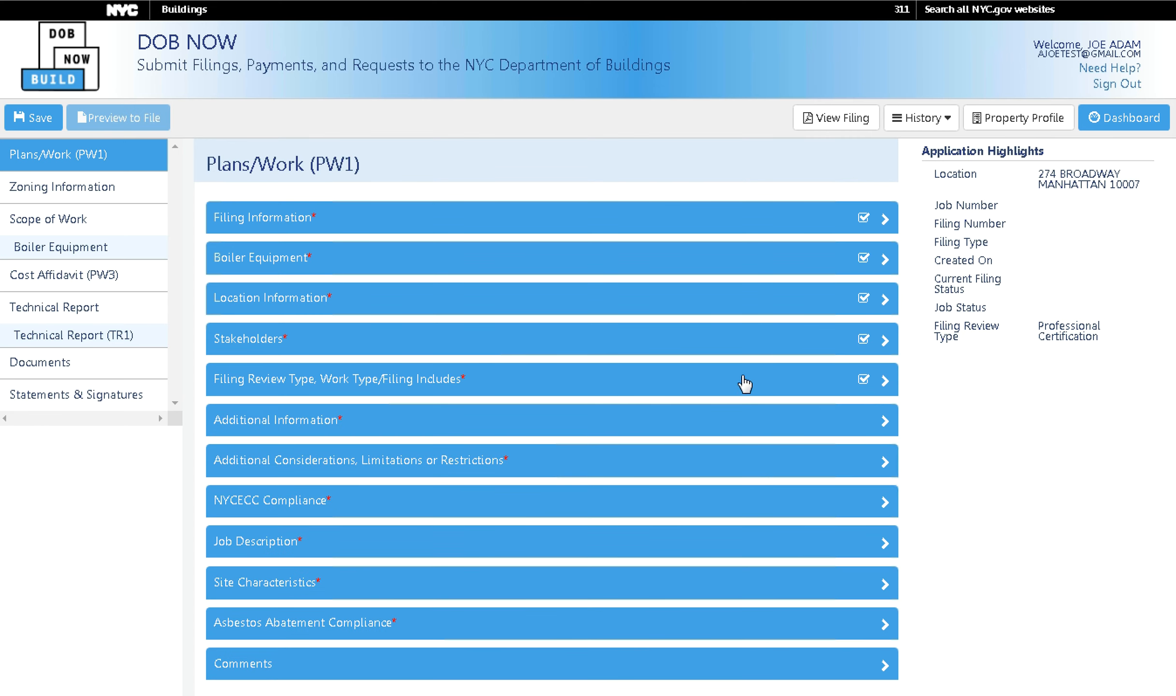
left_click(47, 117)
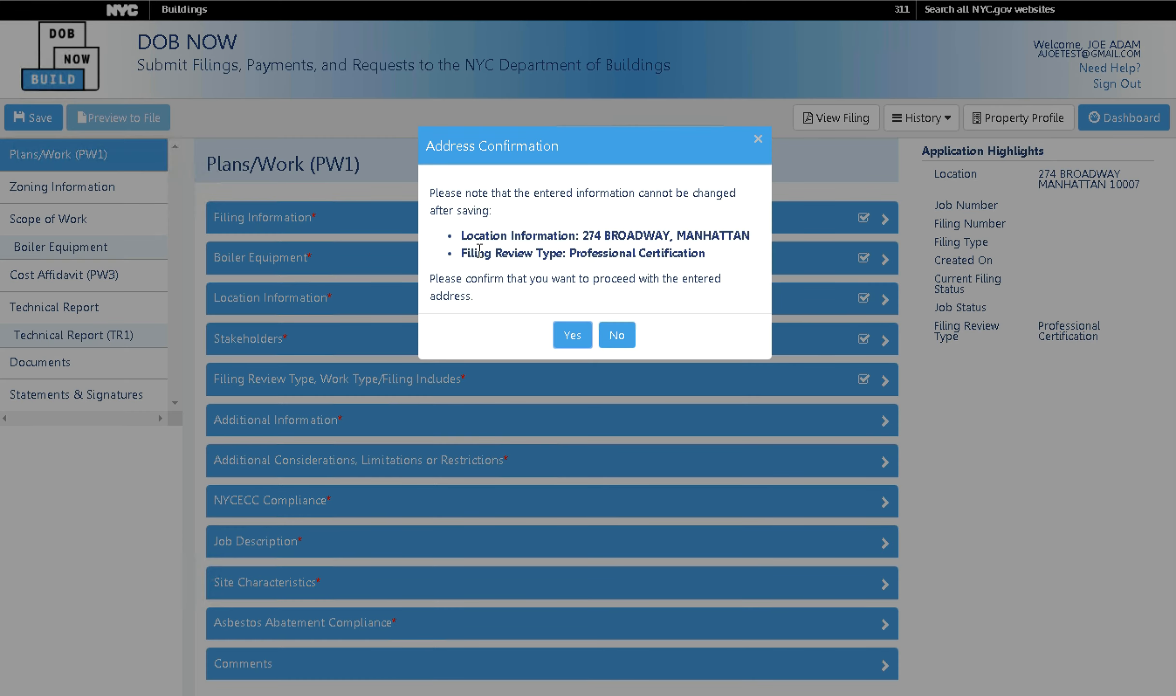
left_click(563, 336)
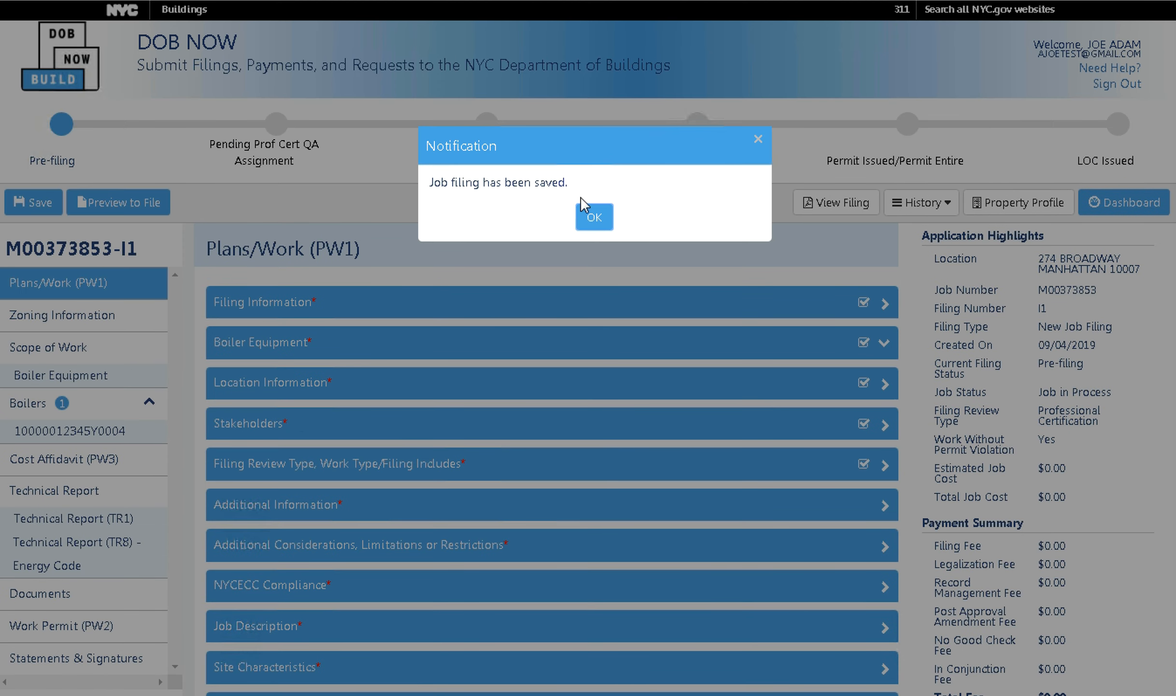
left_click(592, 225)
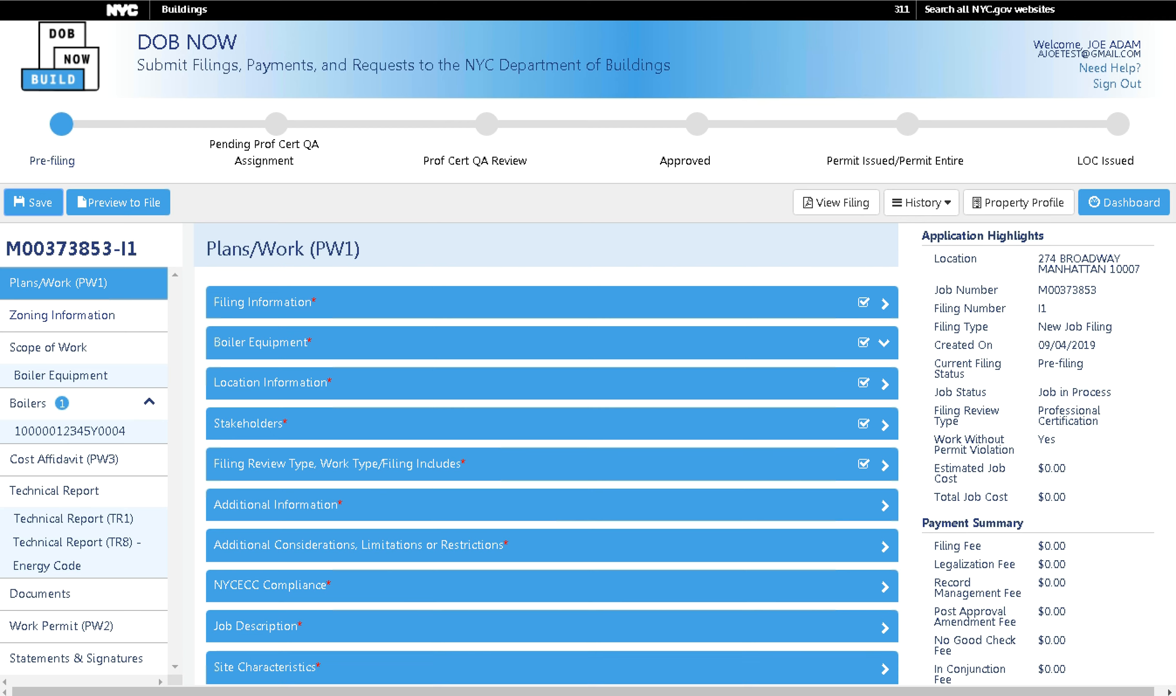
scroll(588, 435, "down", 4)
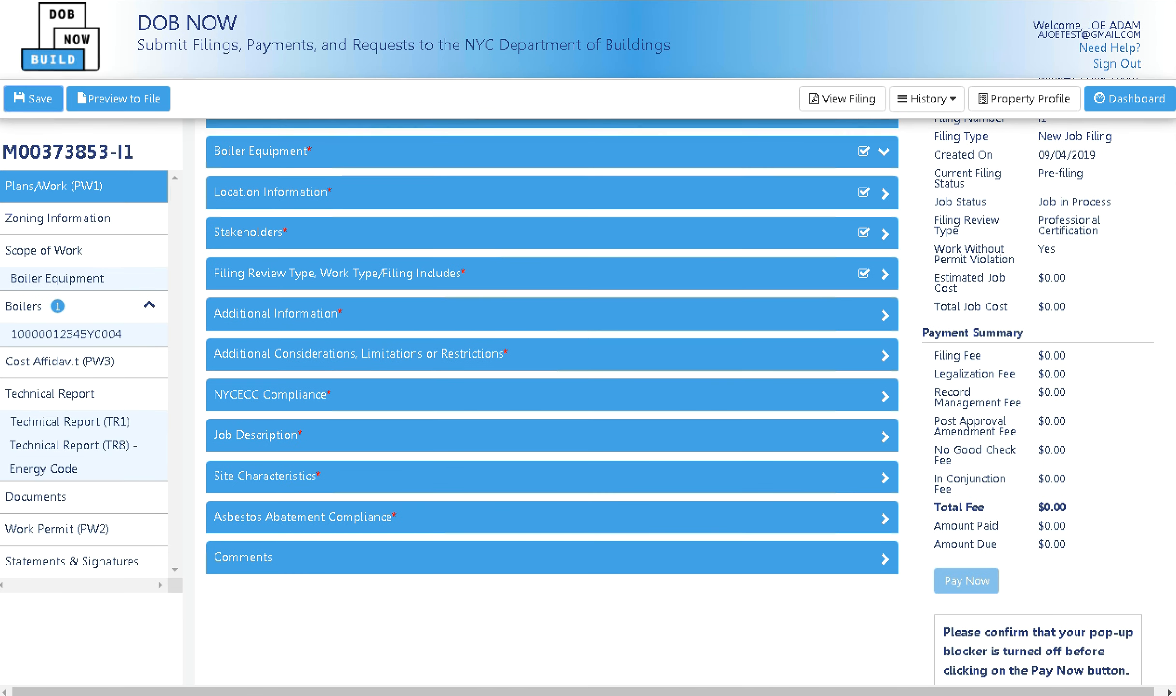
scroll(588, 434, "up", 4)
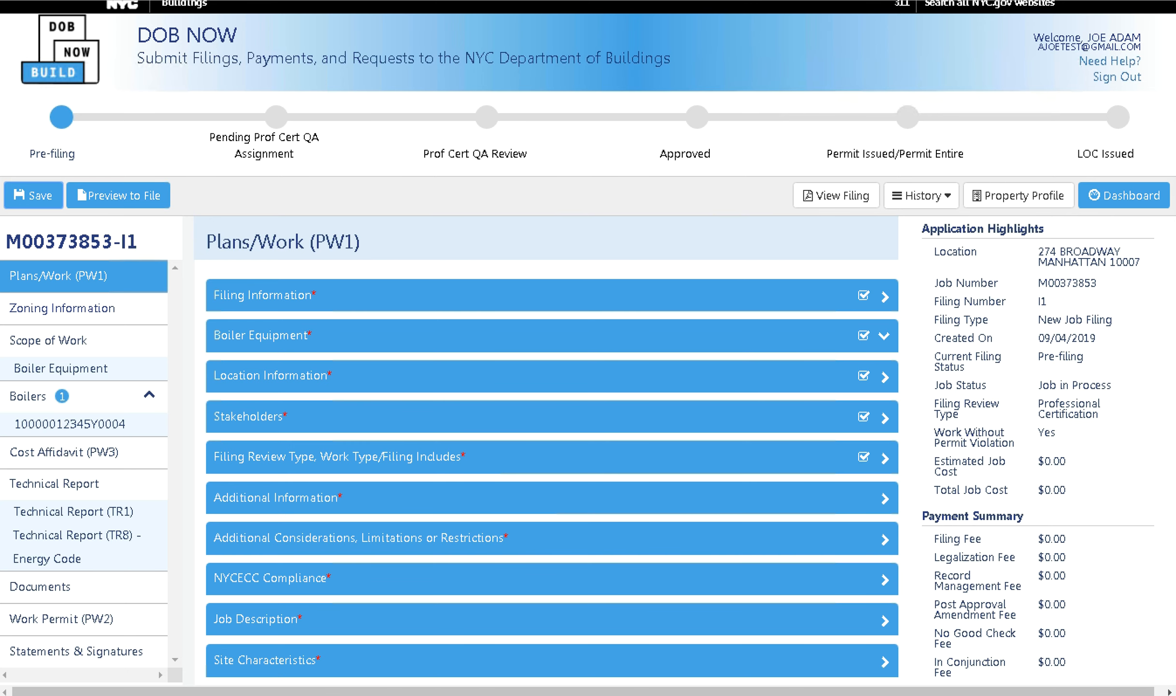
scroll(588, 434, "down", 4)
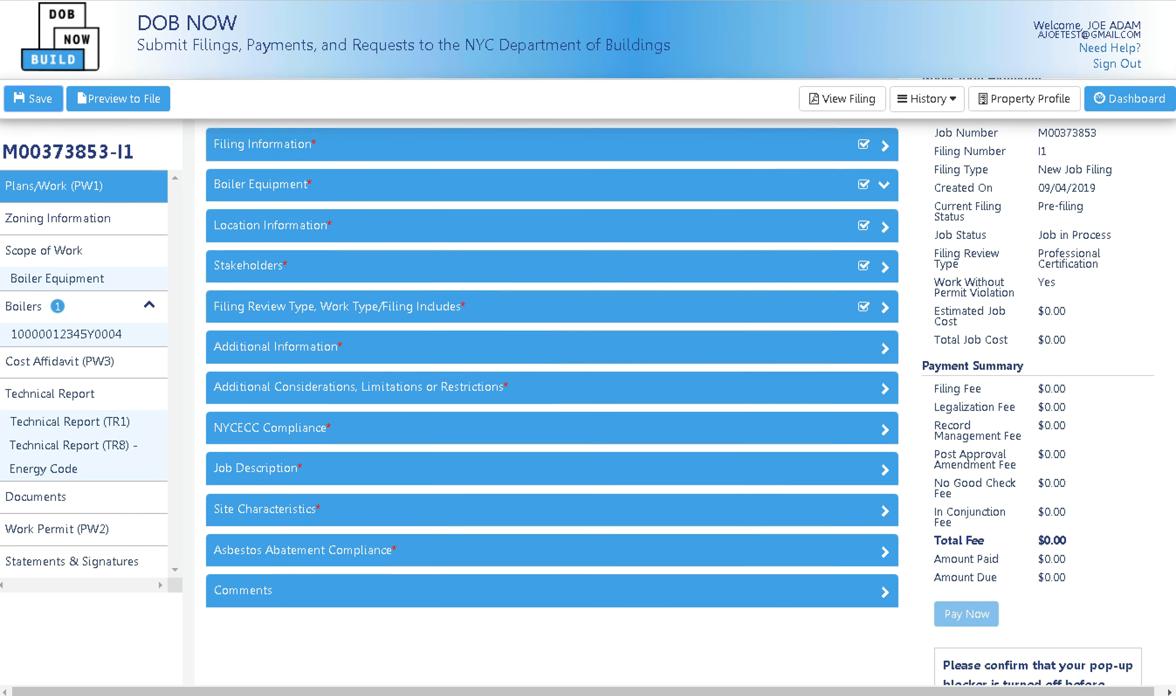
scroll(1147, 376, "down", 1)
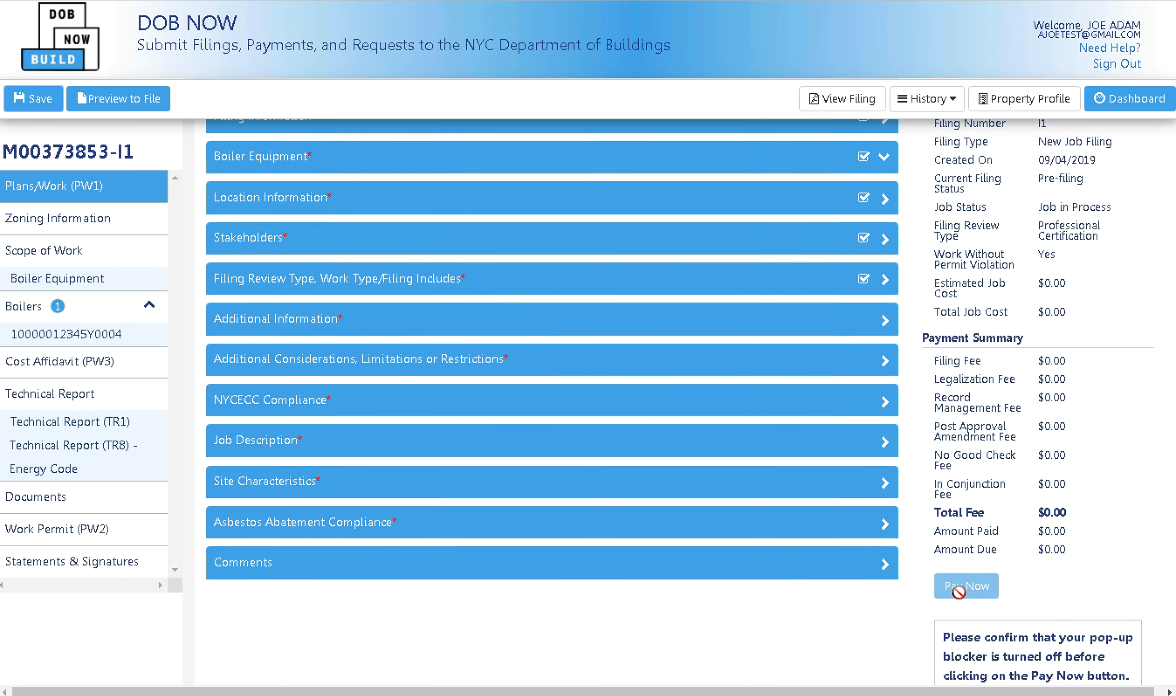
scroll(1113, 442, "up", 4)
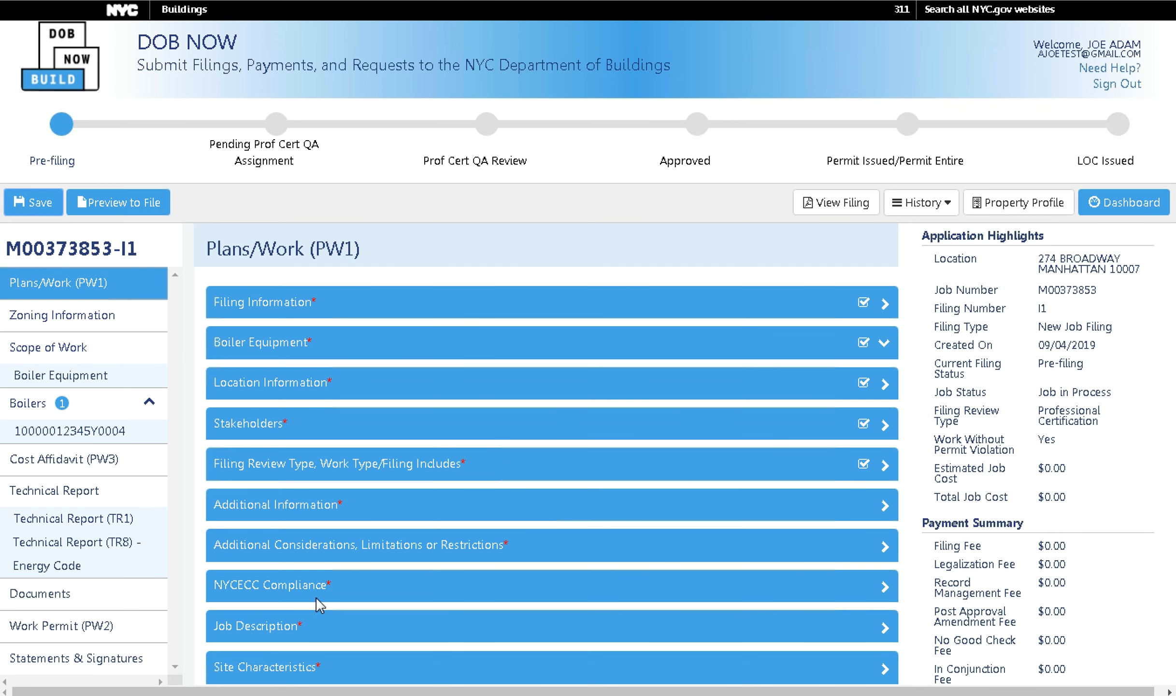
scroll(552, 434, "down", 3)
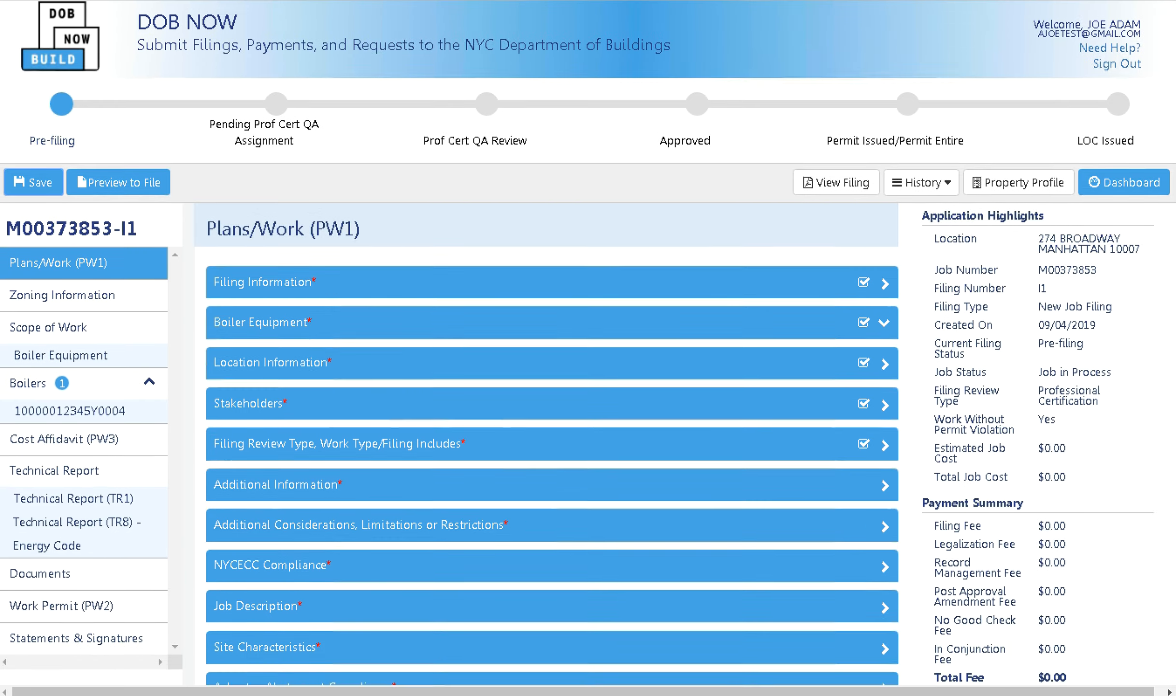
scroll(552, 435, "up", 3)
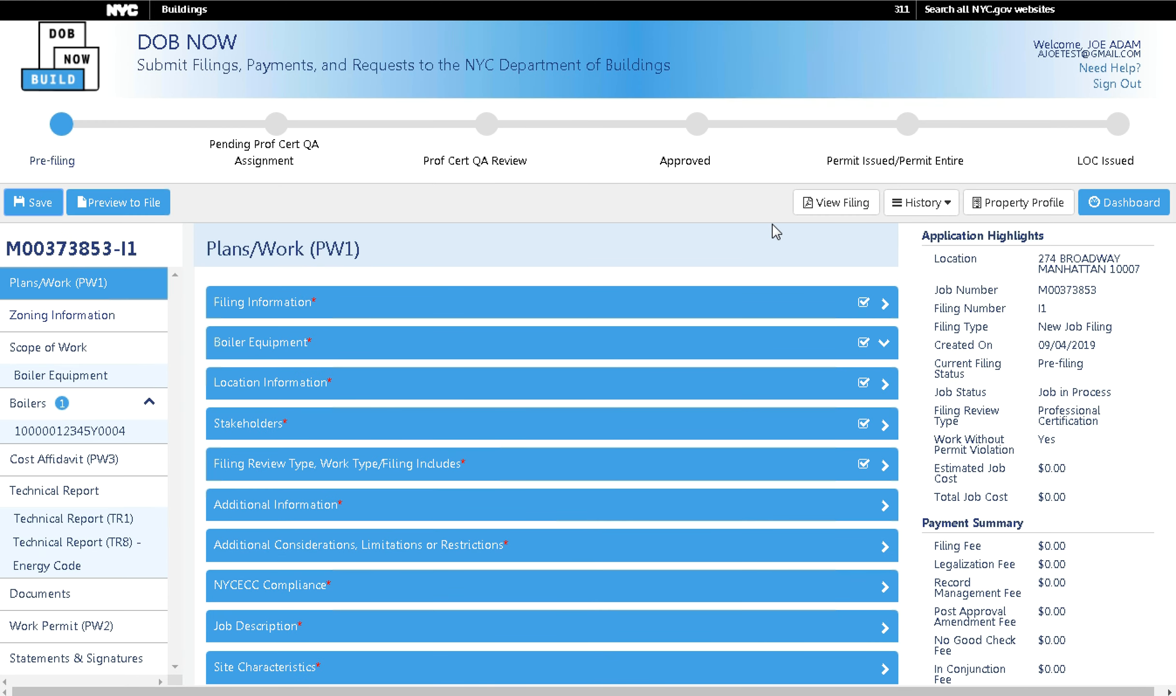
left_click(663, 432)
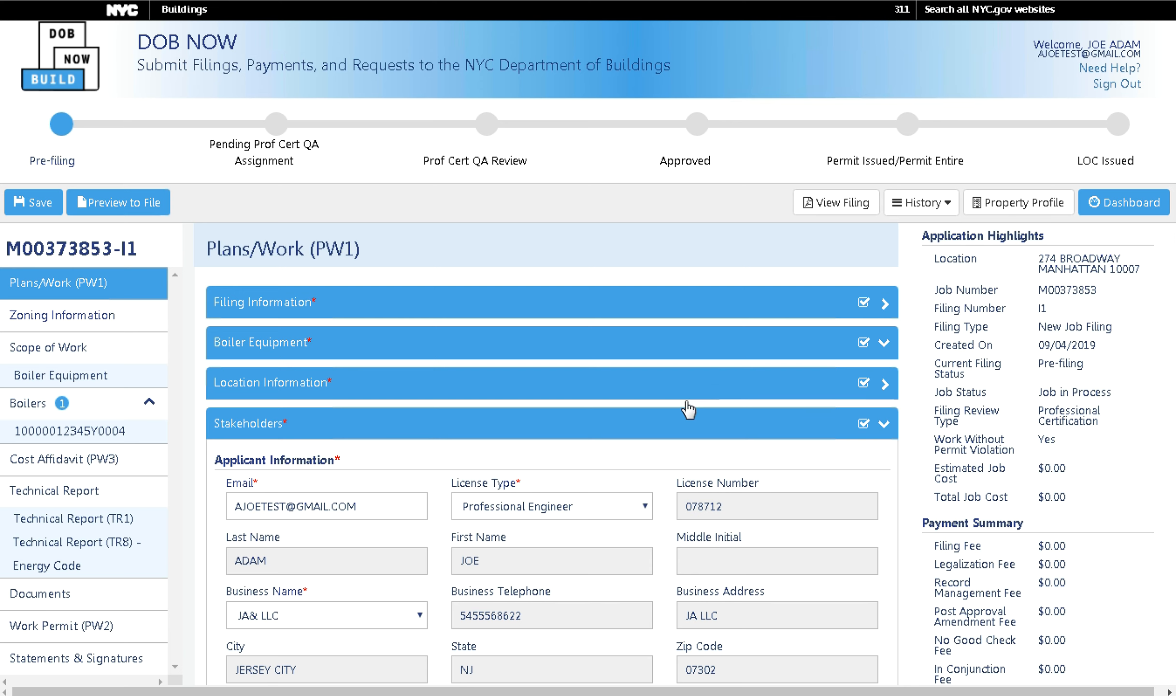
left_click(653, 428)
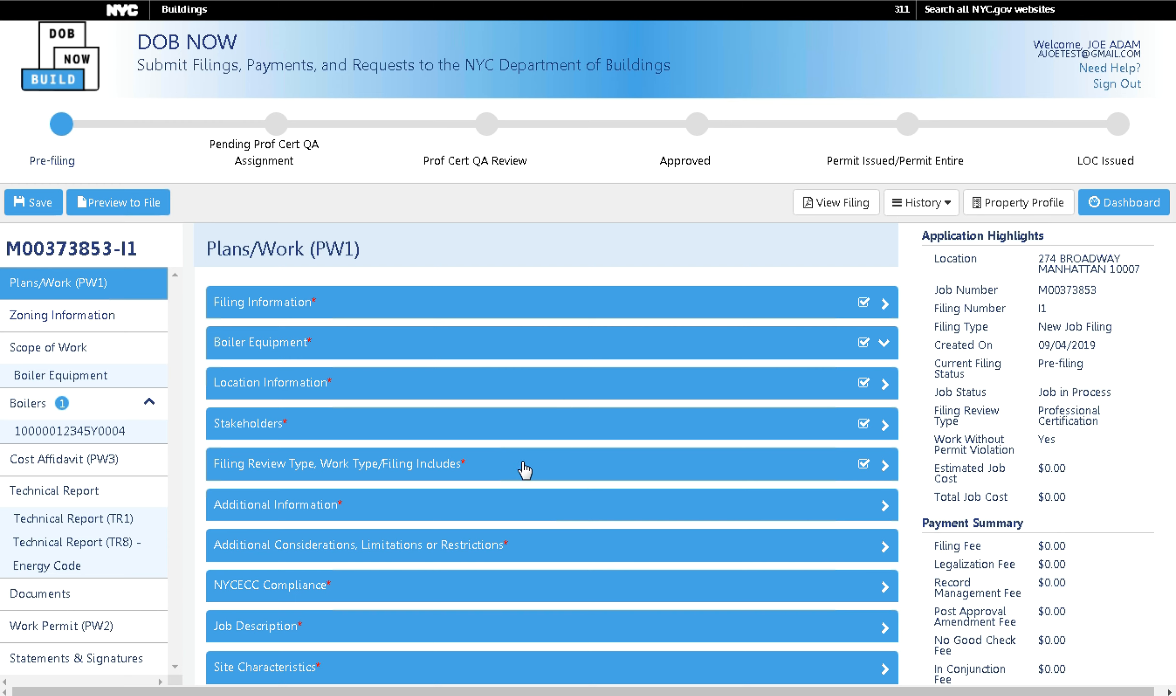
left_click(415, 434)
scroll(408, 433, "down", 10)
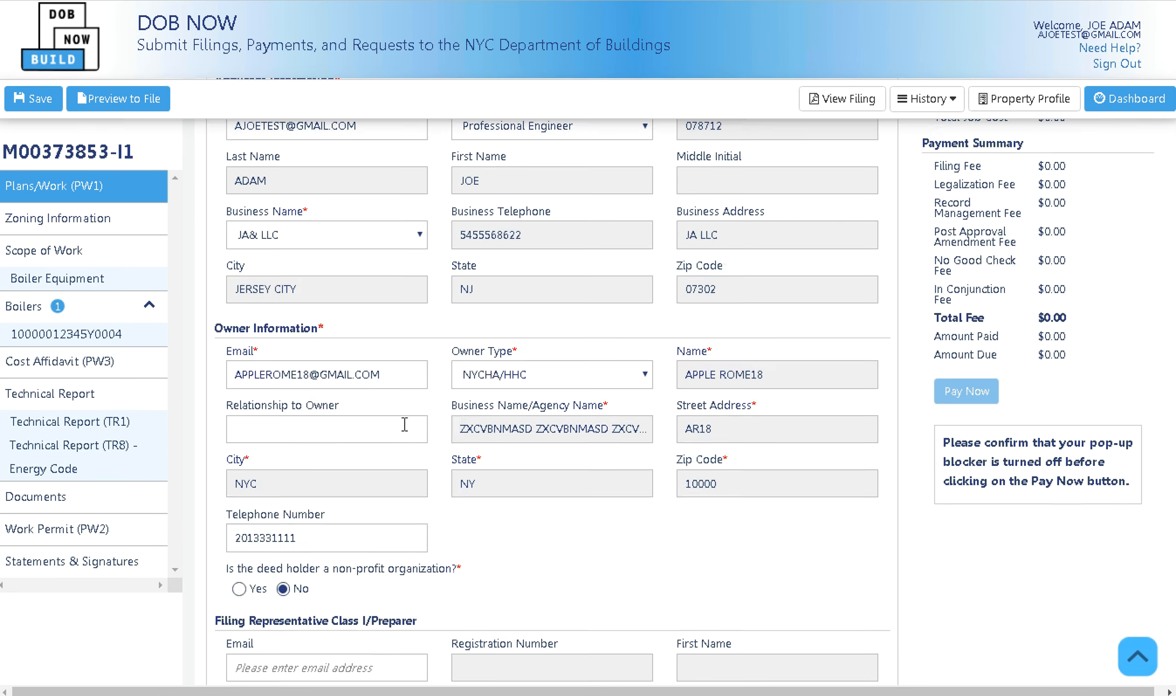
scroll(408, 432, "down", 9)
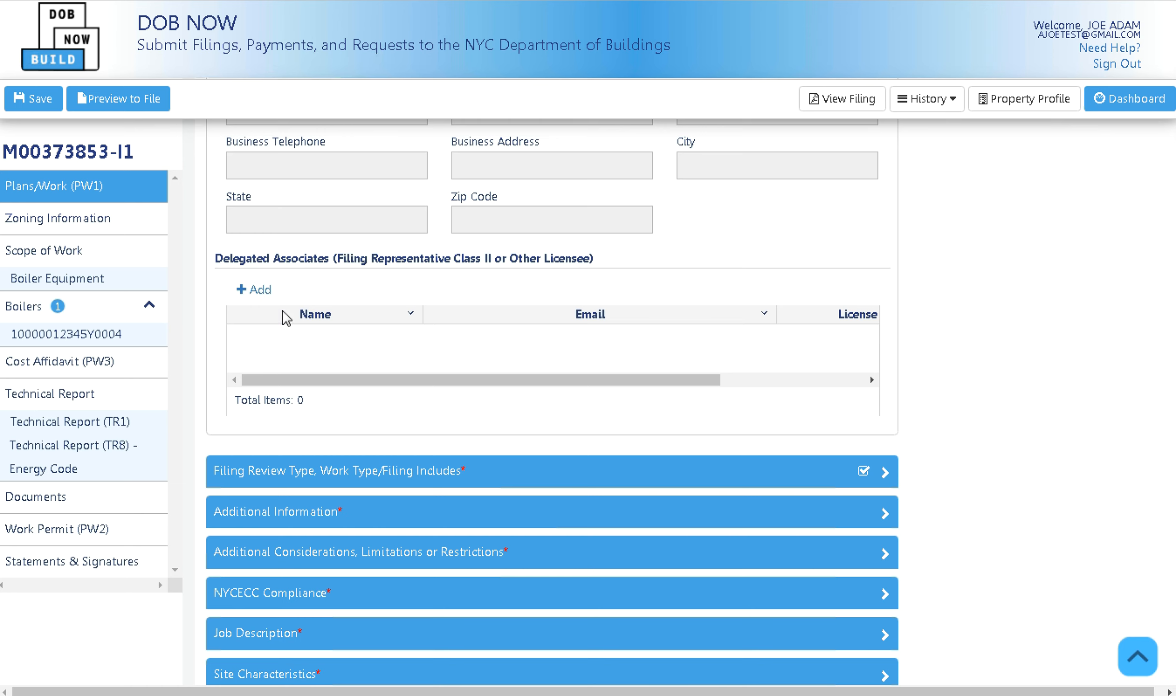
left_click(269, 296)
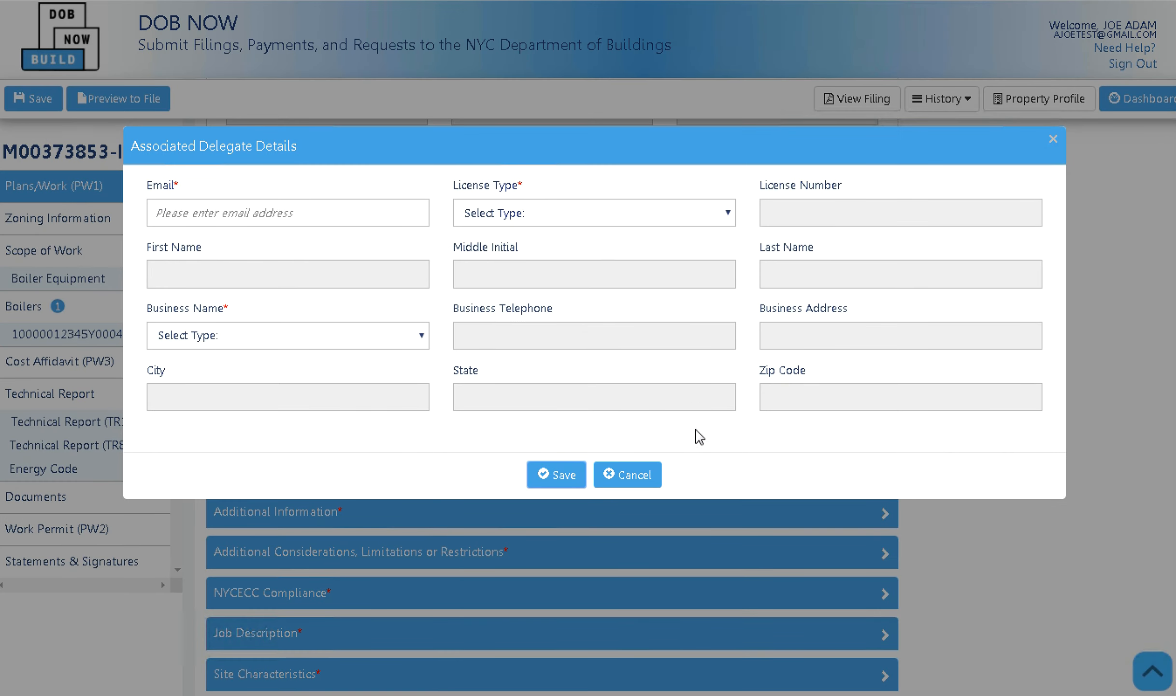
left_click(657, 486)
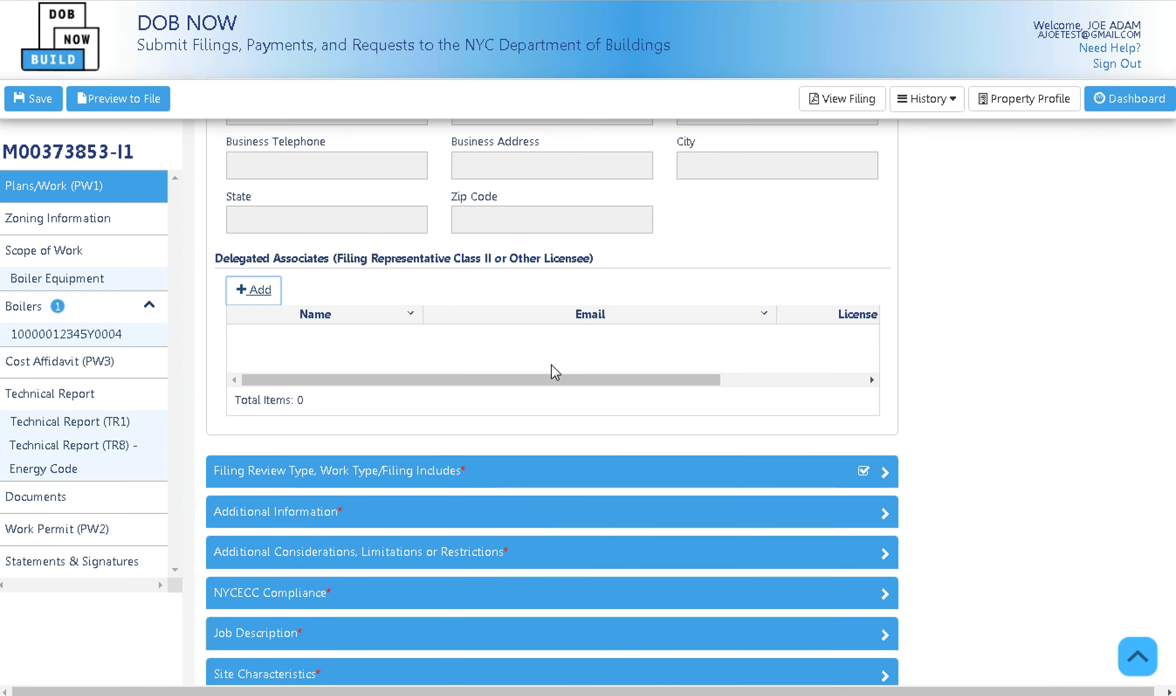
scroll(555, 372, "up", 15)
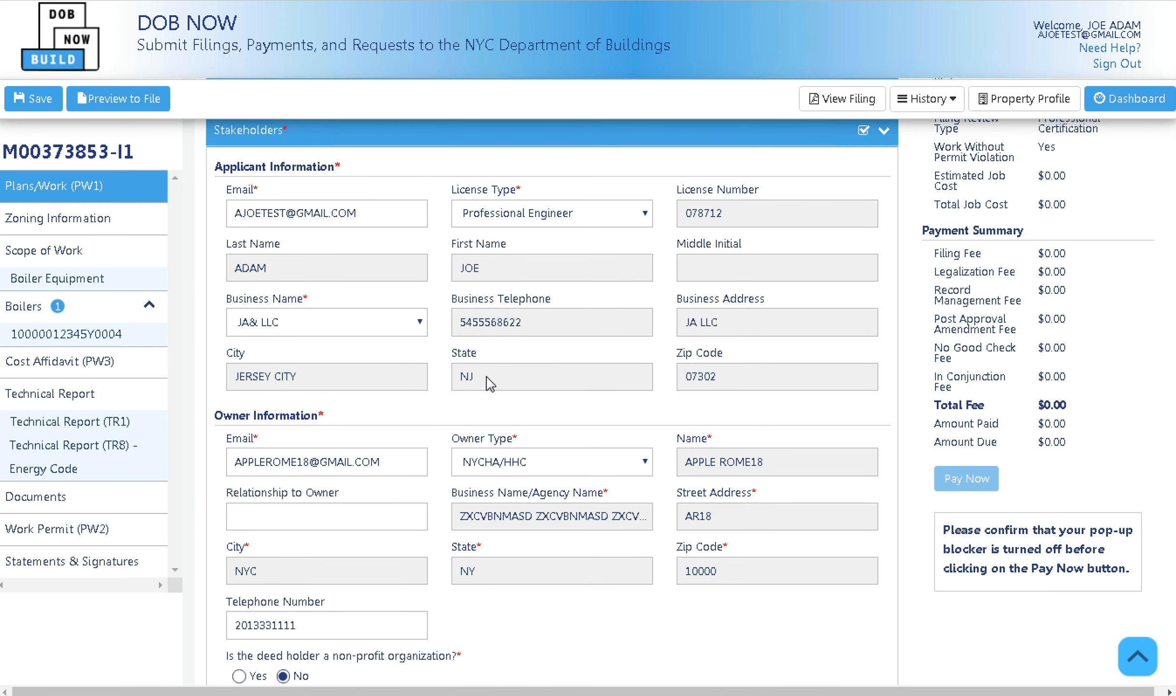
scroll(489, 382, "up", 5)
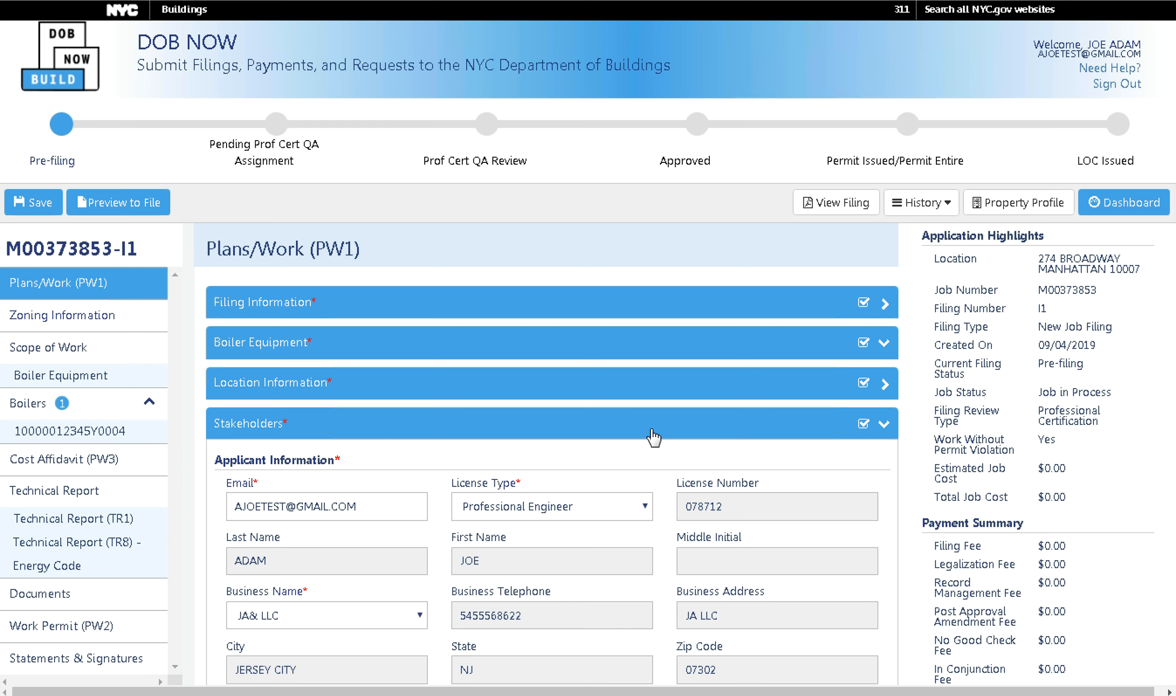
left_click(653, 435)
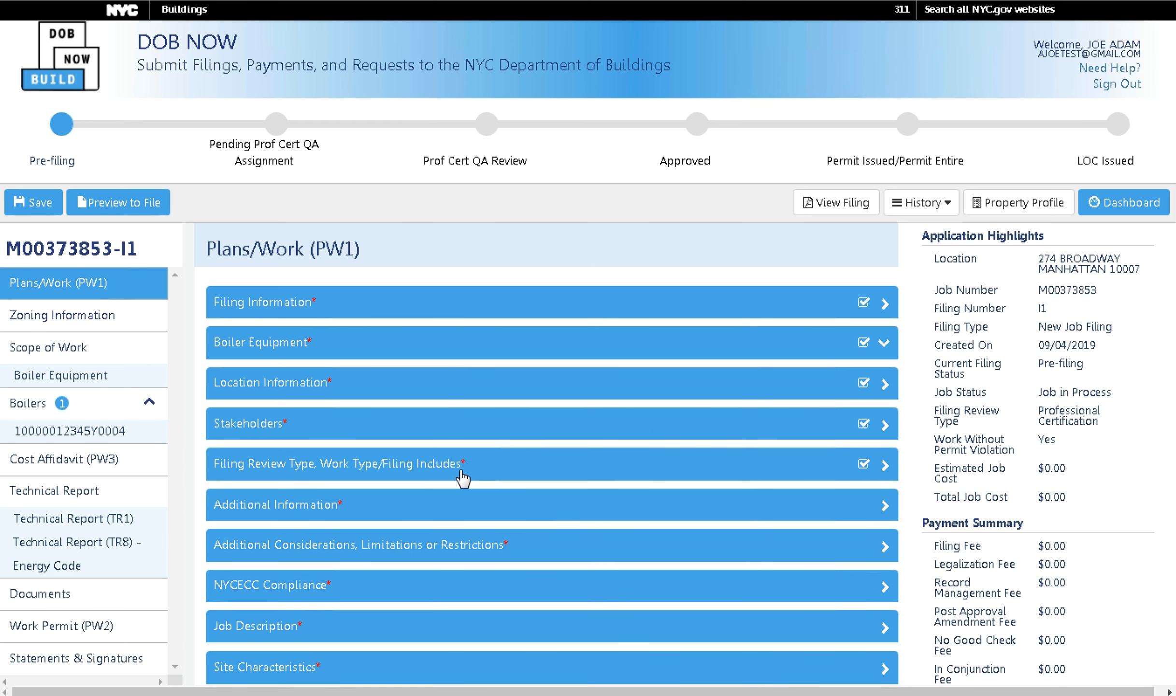
Enter an estimated job cost of $10,000 and a total construction floor area of 5000.
left_click(460, 507)
scroll(466, 498, "down", 4)
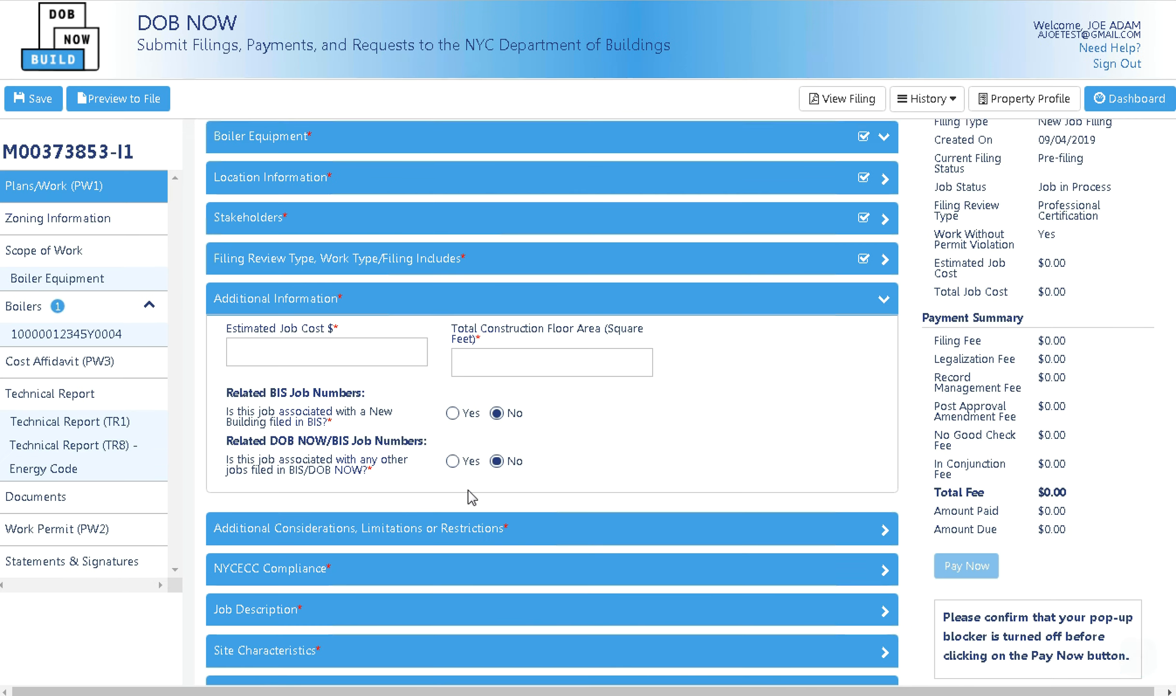
left_click(385, 353)
type("$1")
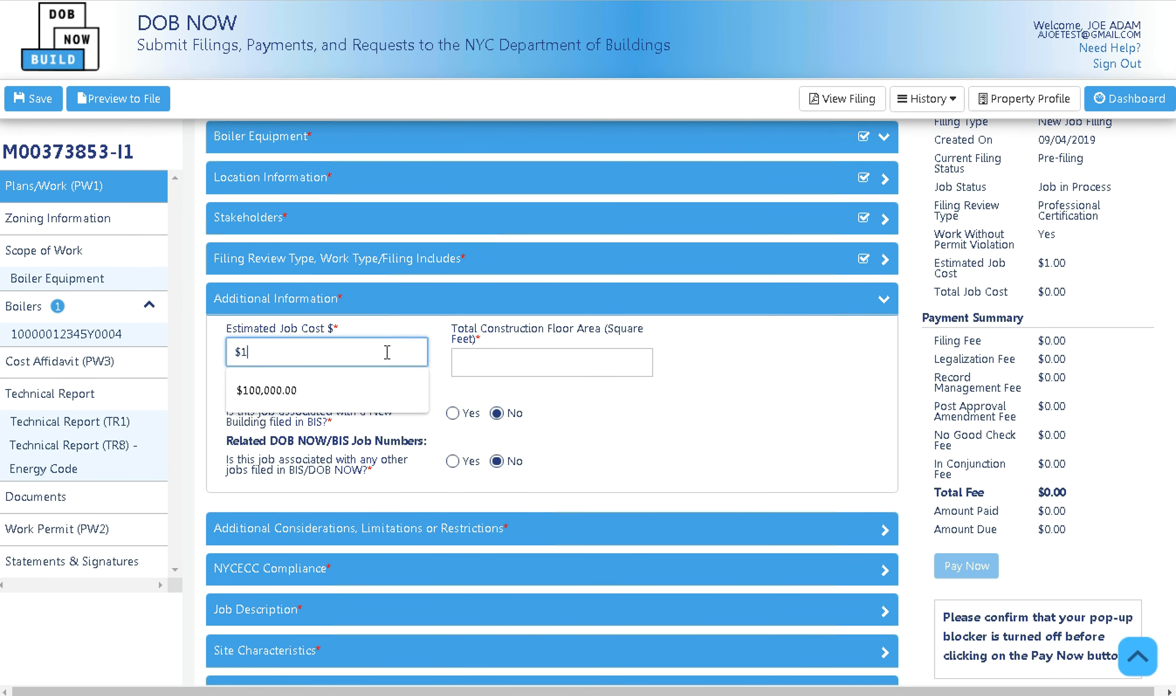
type("0,000")
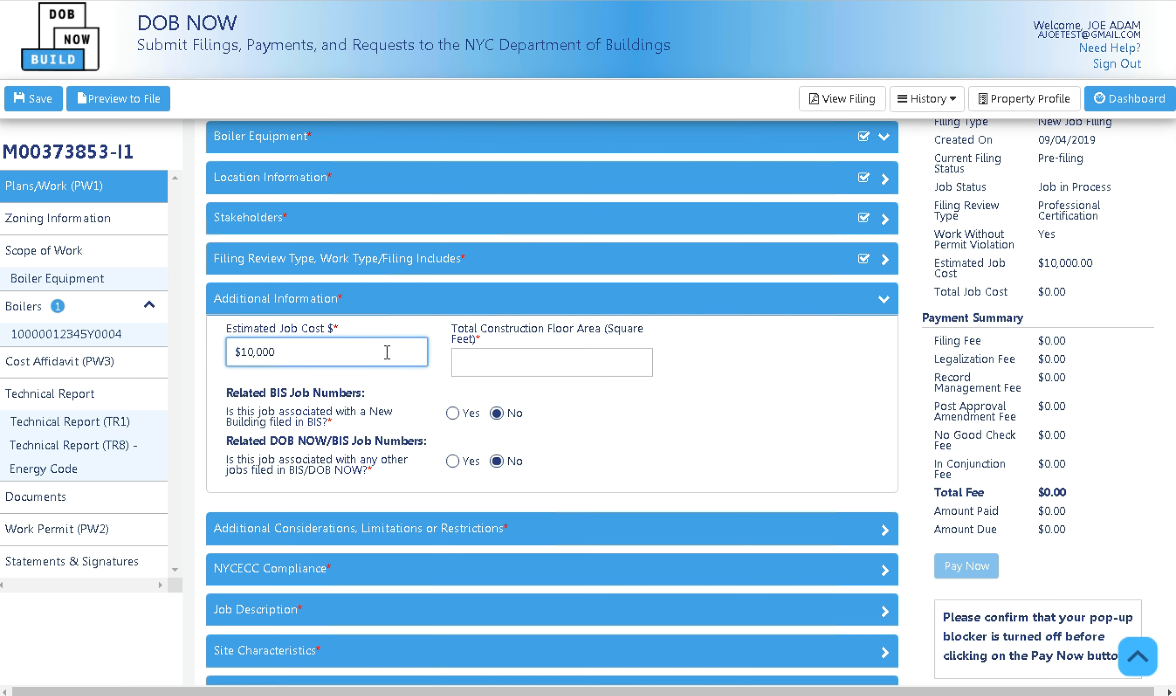
left_click(501, 357)
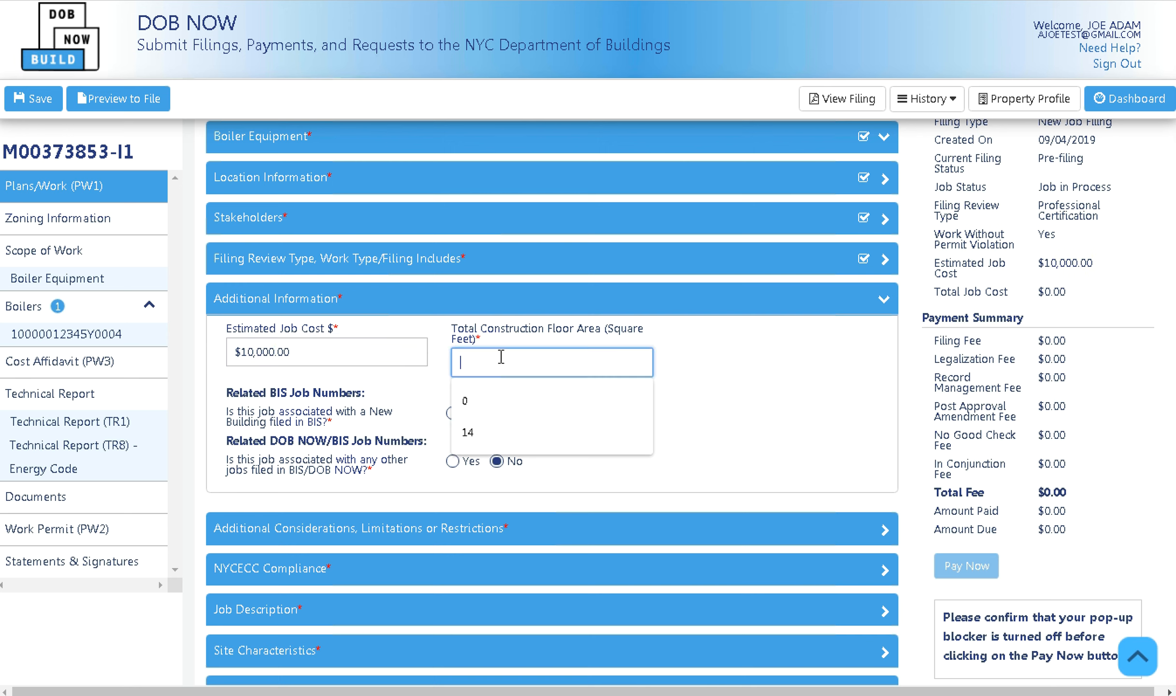
type("5000")
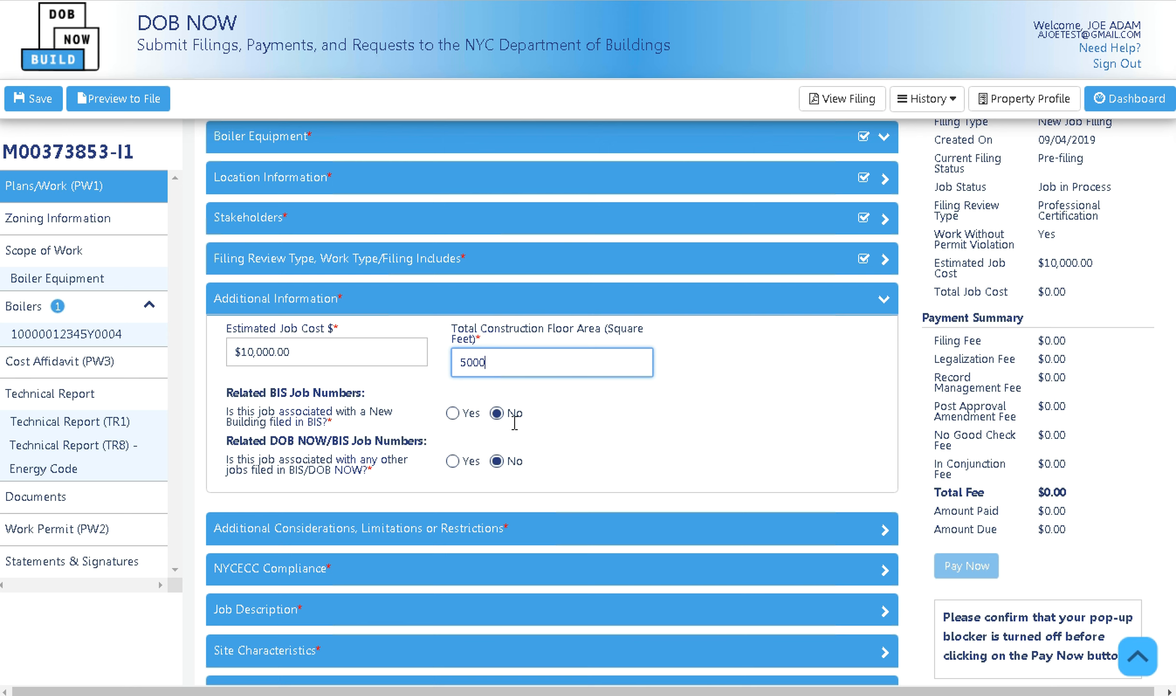
Answer No to the BIS new-building related-job question and collapse Additional Information.
left_click(452, 414)
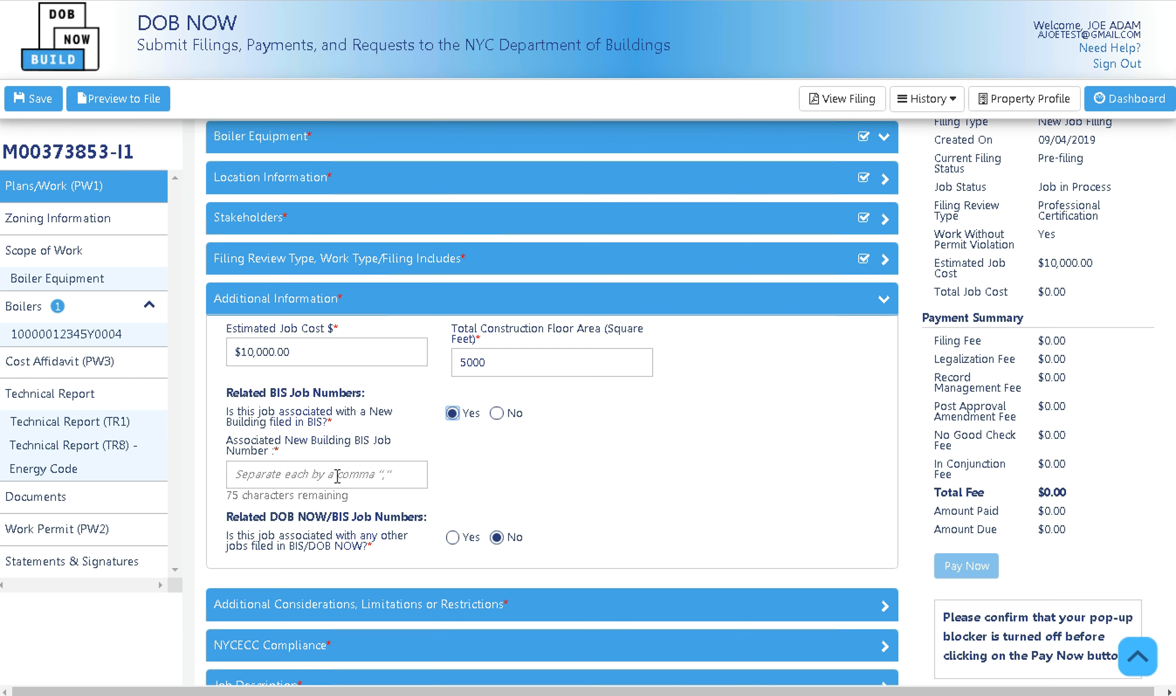
left_click(336, 476)
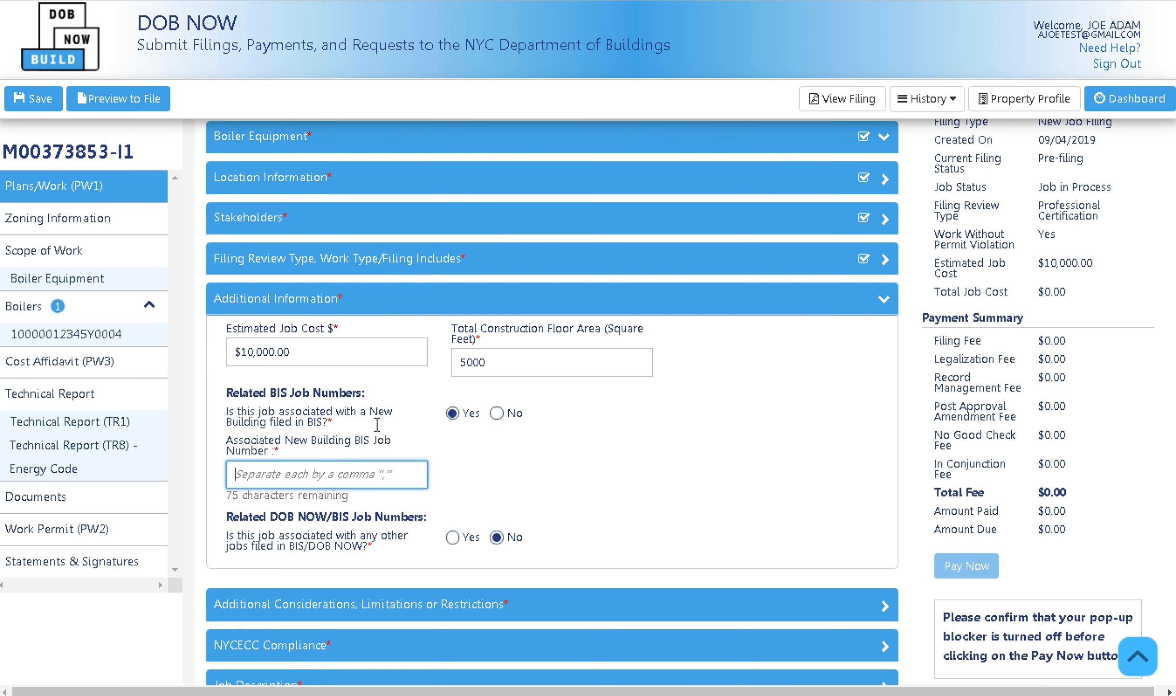
left_click(496, 413)
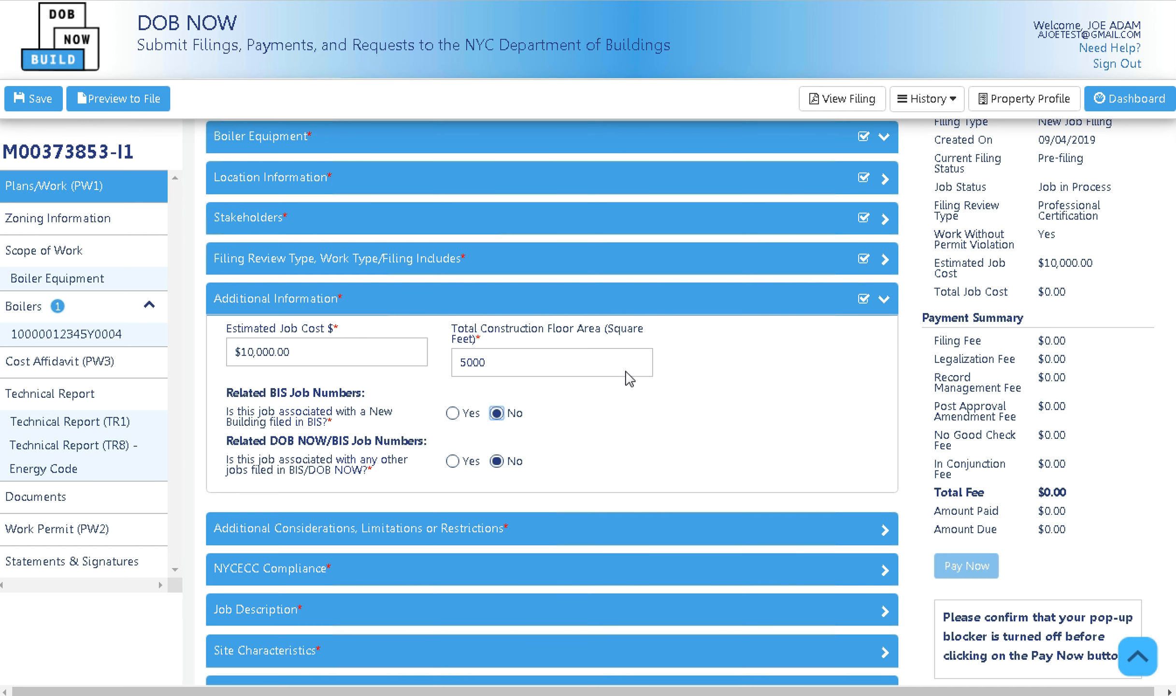
left_click(788, 311)
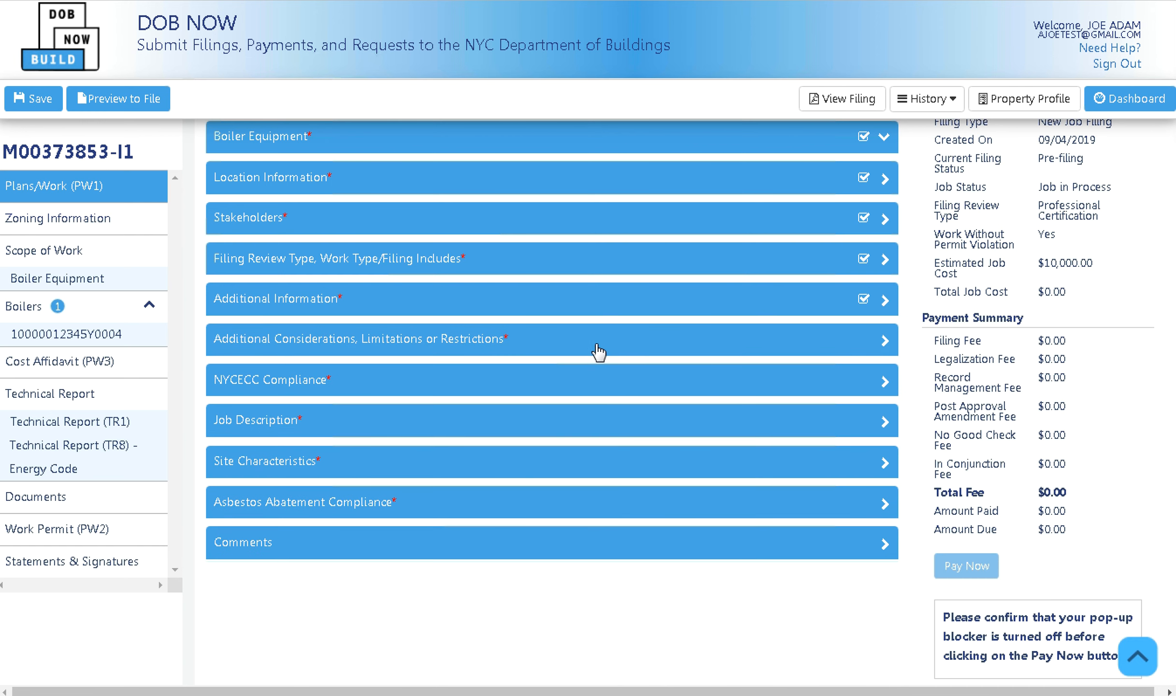
Enter landmark approval number 10000 in Additional Considerations.
left_click(645, 344)
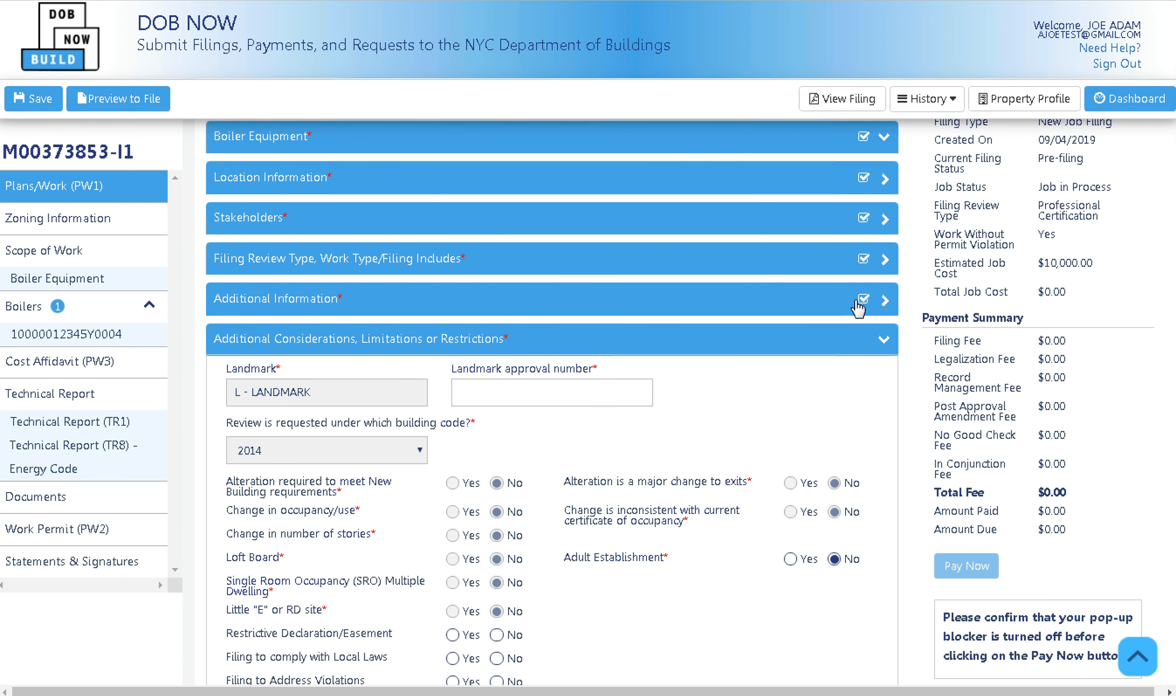
scroll(773, 317, "down", 2)
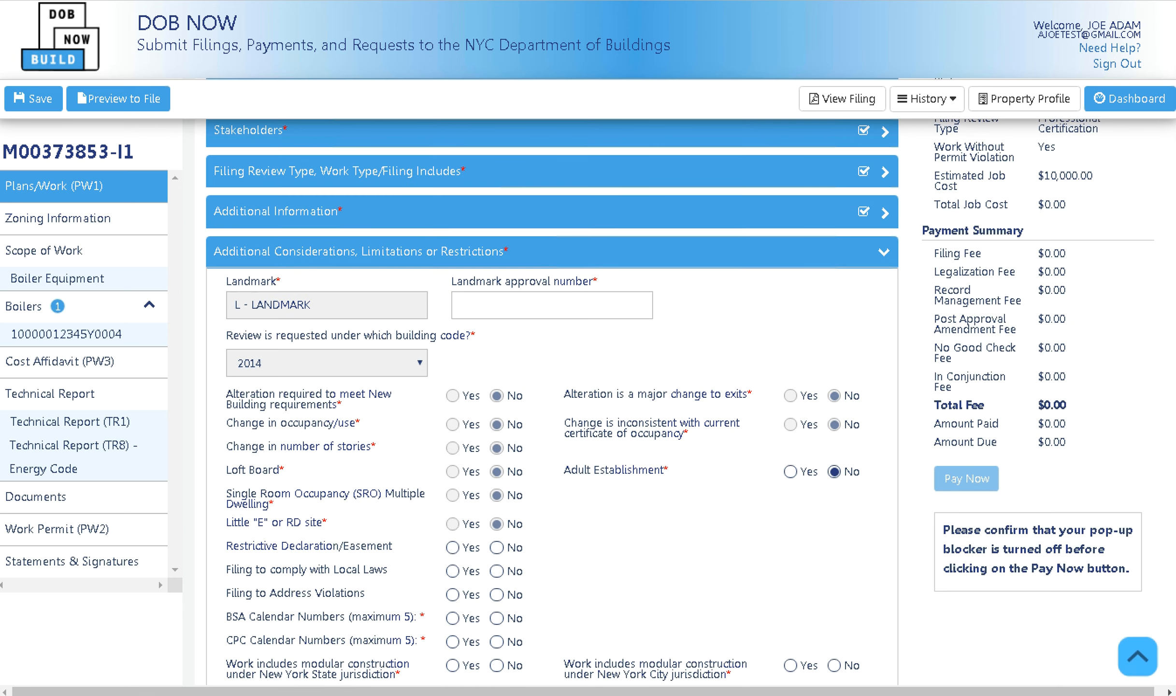
scroll(709, 288, "down", 1)
left_click(637, 289)
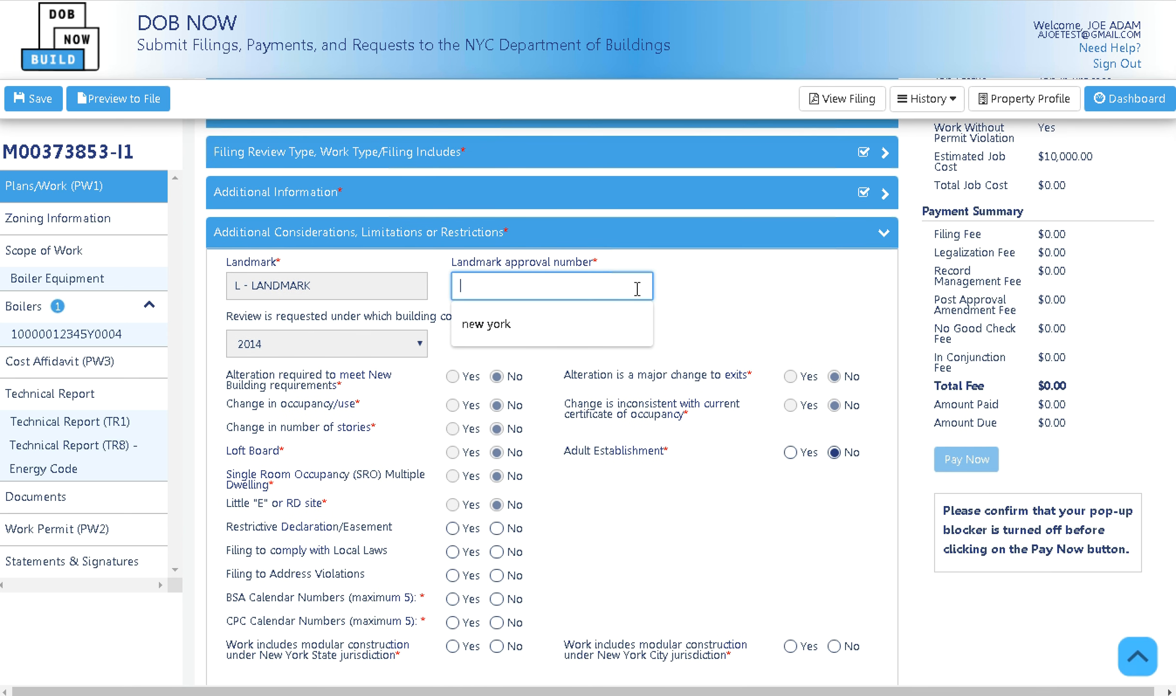
type("10000")
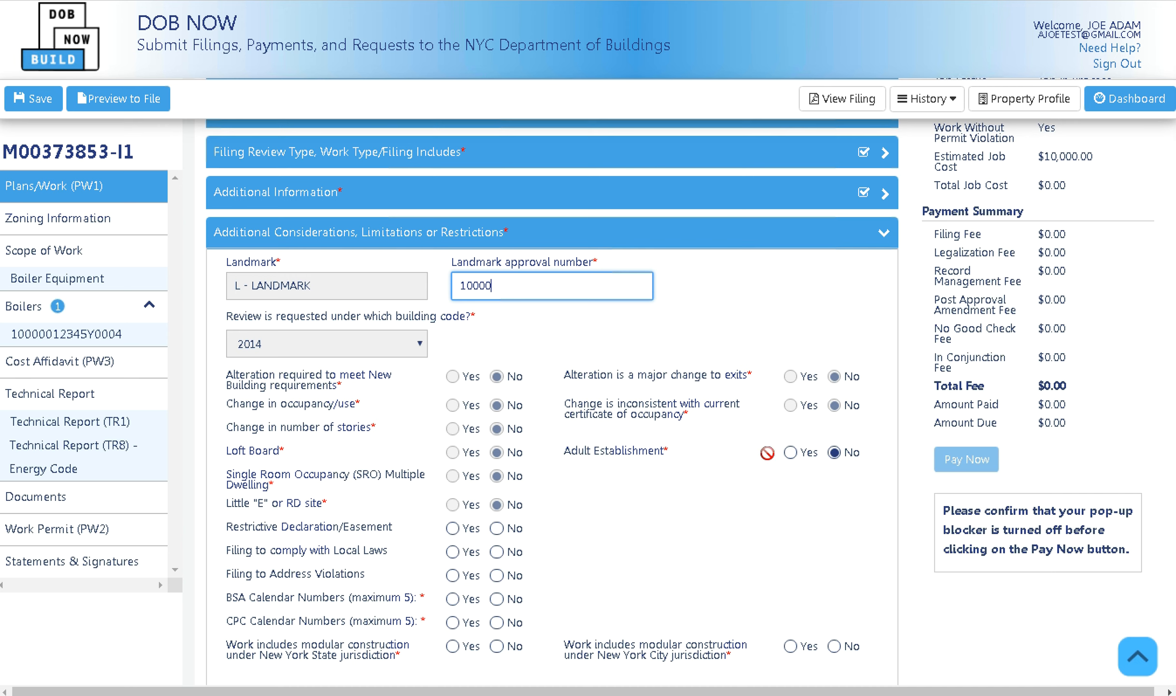
Answer No to the easement, local law, violations, BSA/CPC, modular construction and OTCR questions.
left_click(496, 528)
left_click(497, 552)
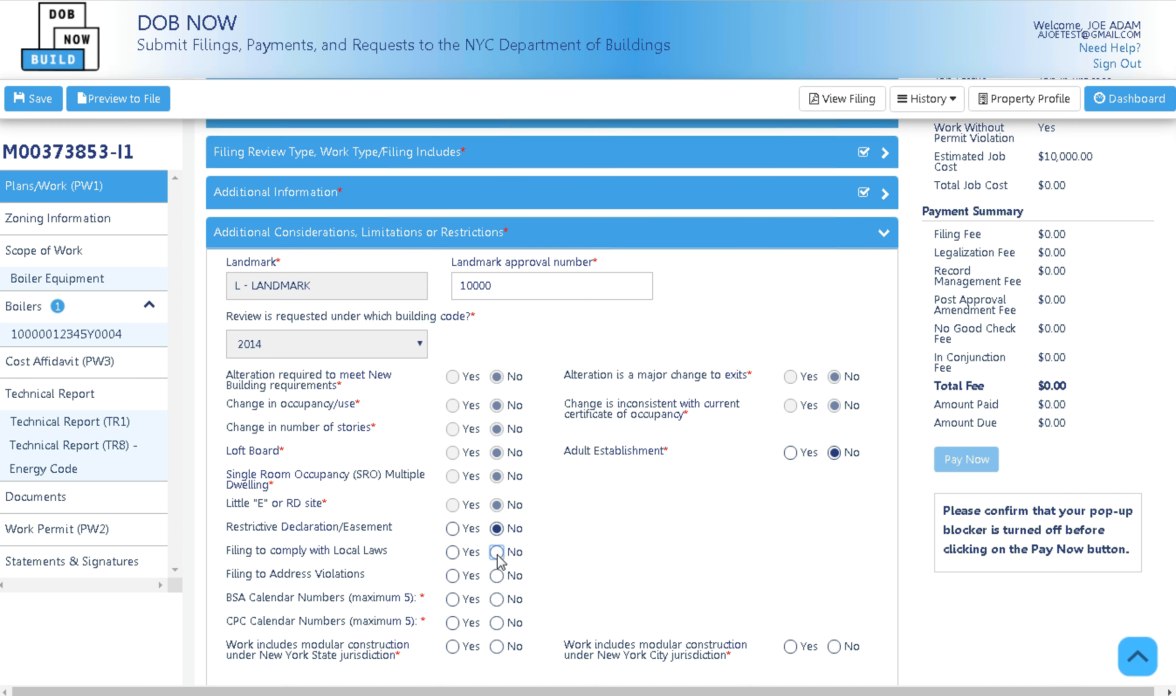
left_click(497, 575)
left_click(496, 599)
left_click(497, 622)
left_click(496, 646)
left_click(834, 648)
scroll(748, 622, "down", 3)
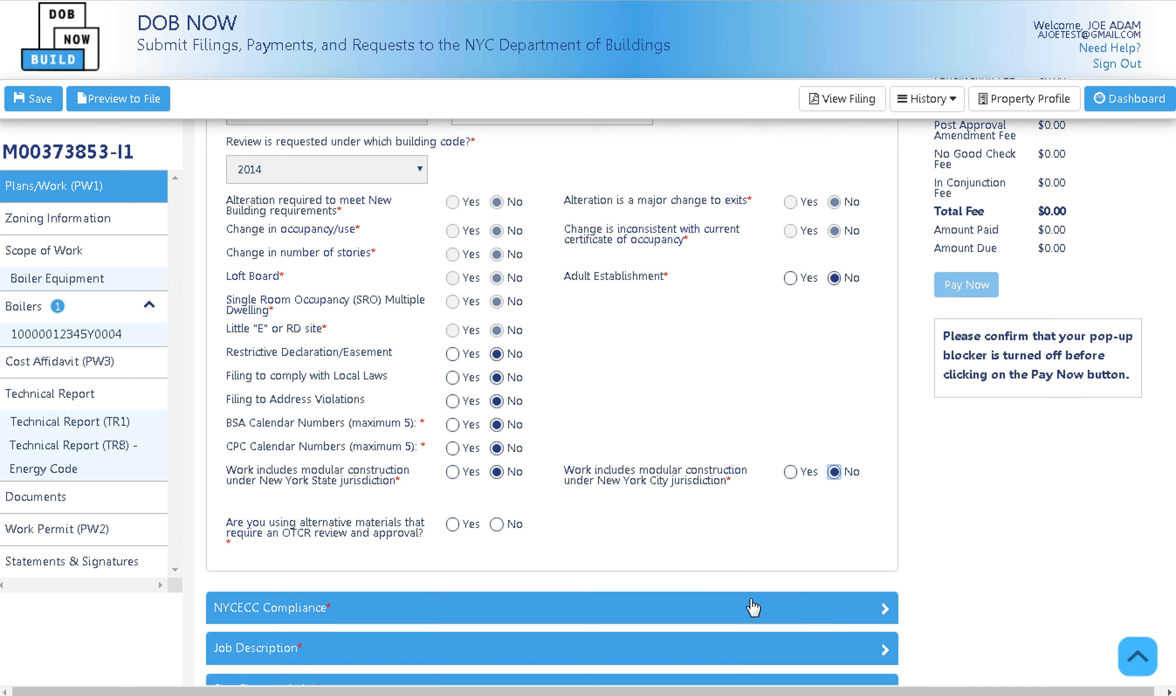
left_click(497, 524)
scroll(720, 423, "up", 1)
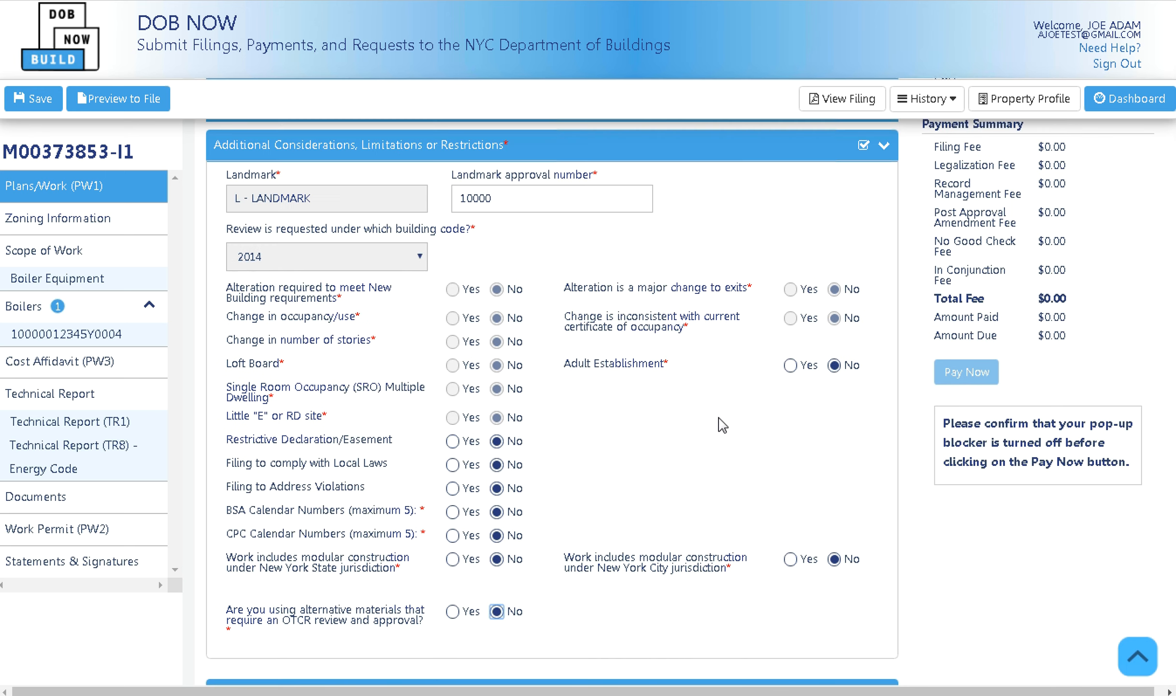
left_click(793, 156)
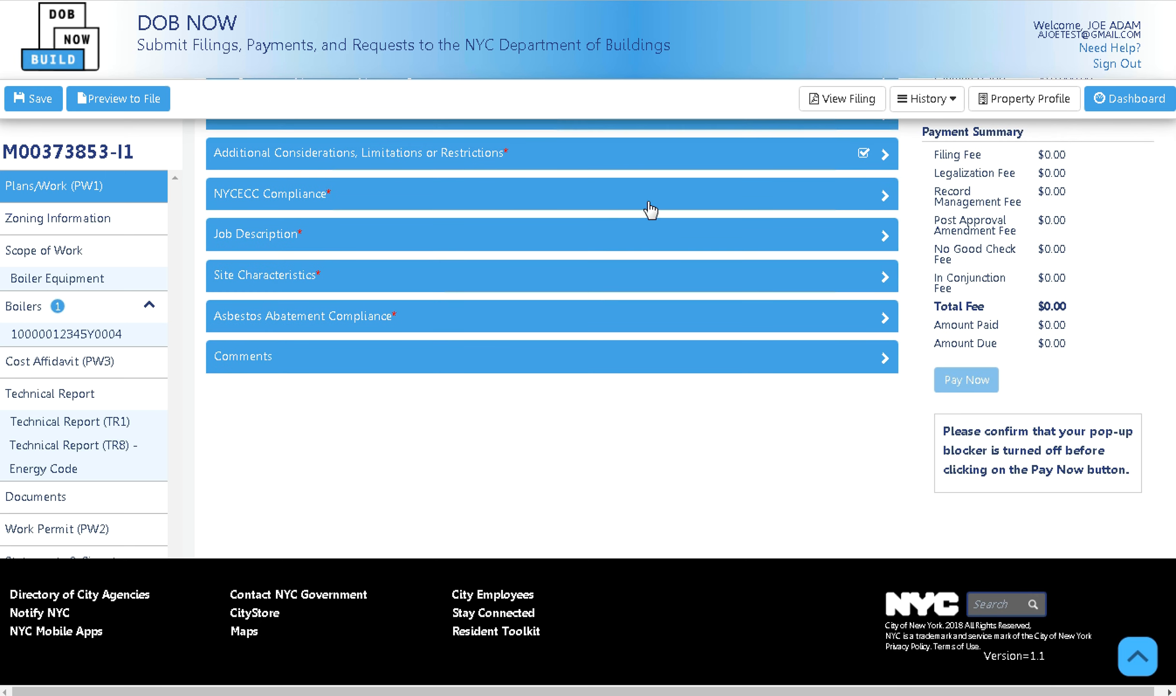
Choose the NYCECC compliance statement, confirm no TR8 inspections are required, and save the filing.
left_click(661, 205)
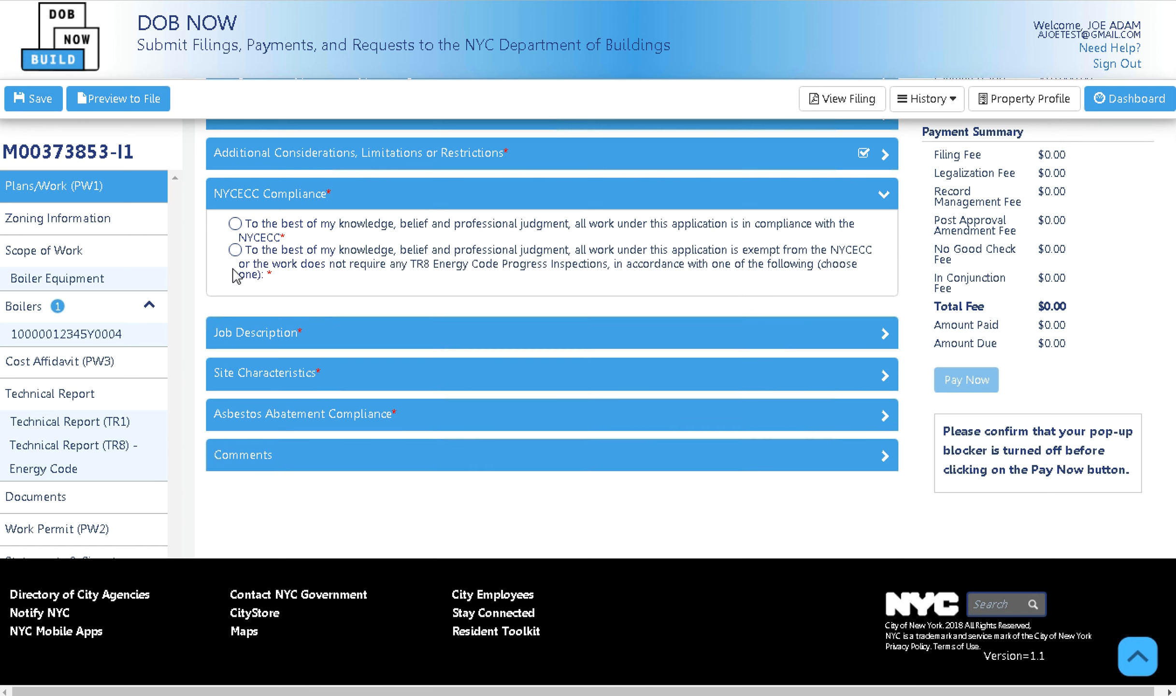
left_click(238, 251)
left_click(346, 301)
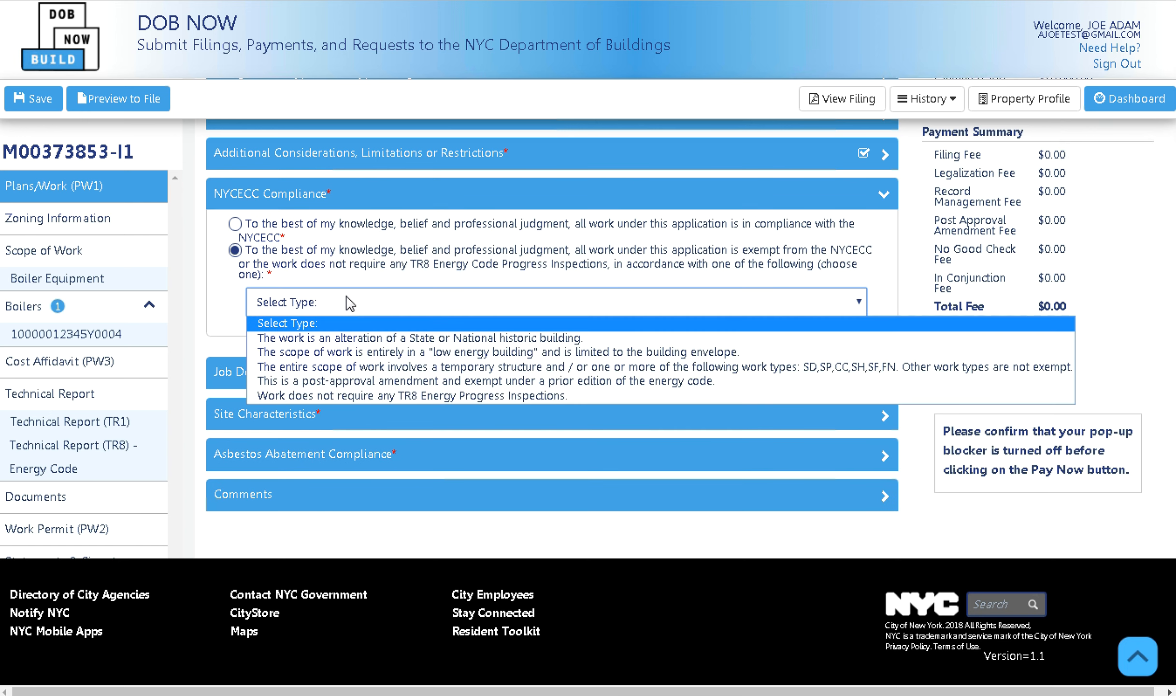
left_click(330, 340)
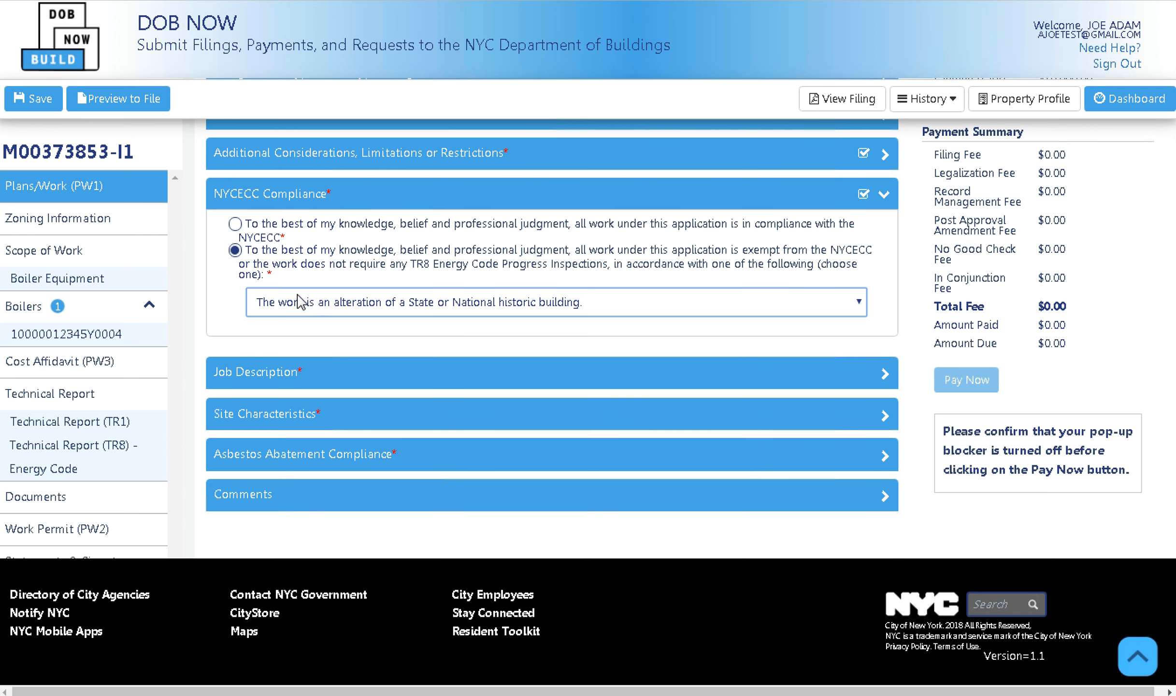
left_click(235, 224)
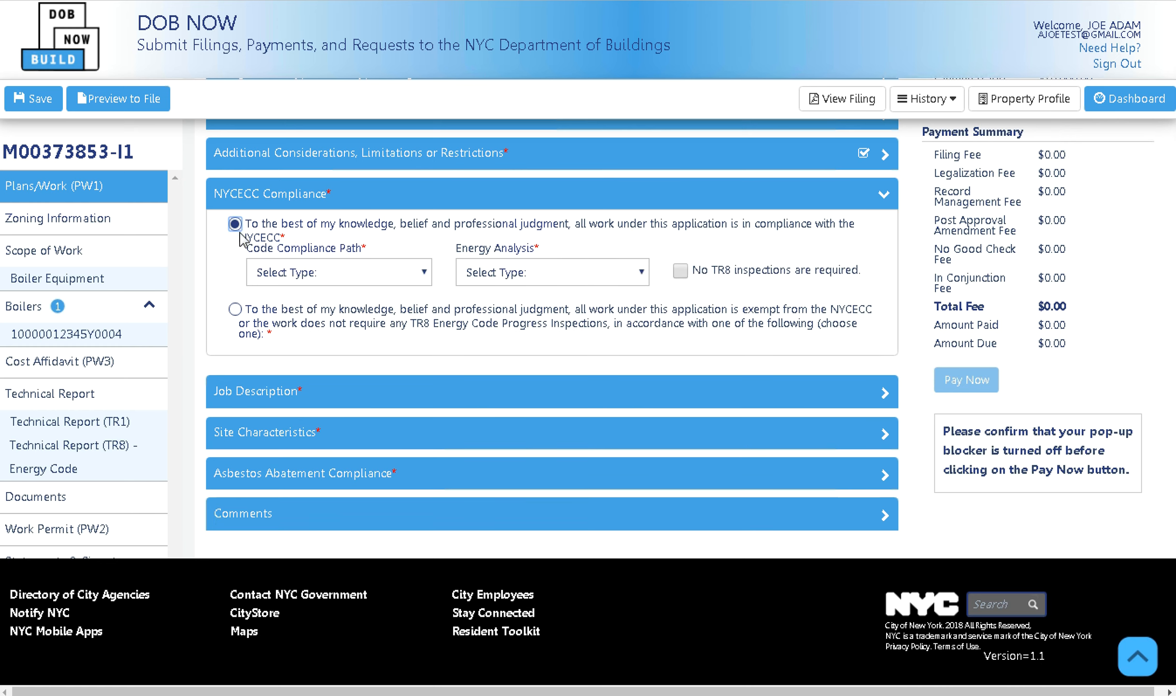
left_click(678, 274)
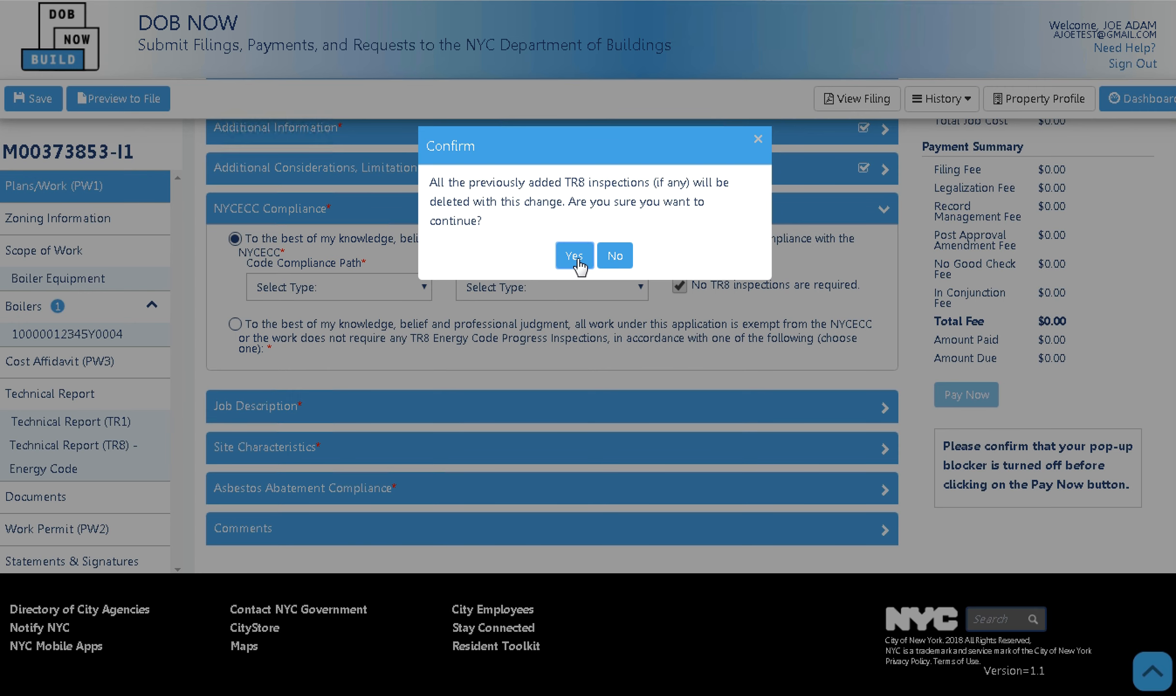
left_click(576, 257)
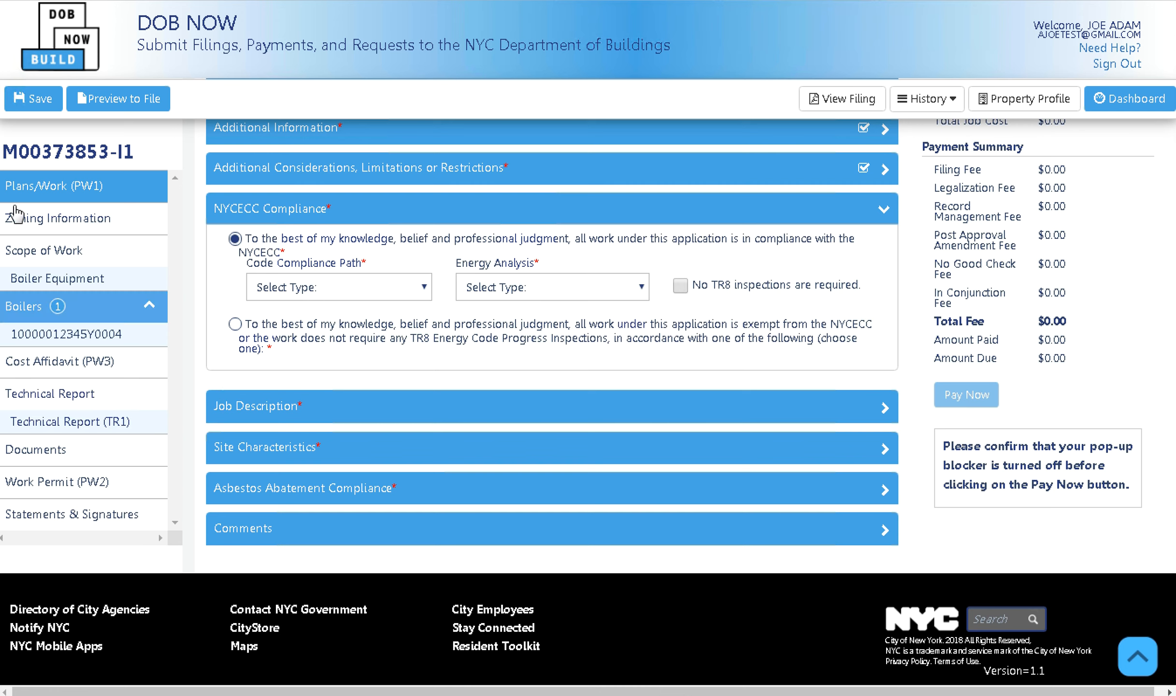
left_click(36, 100)
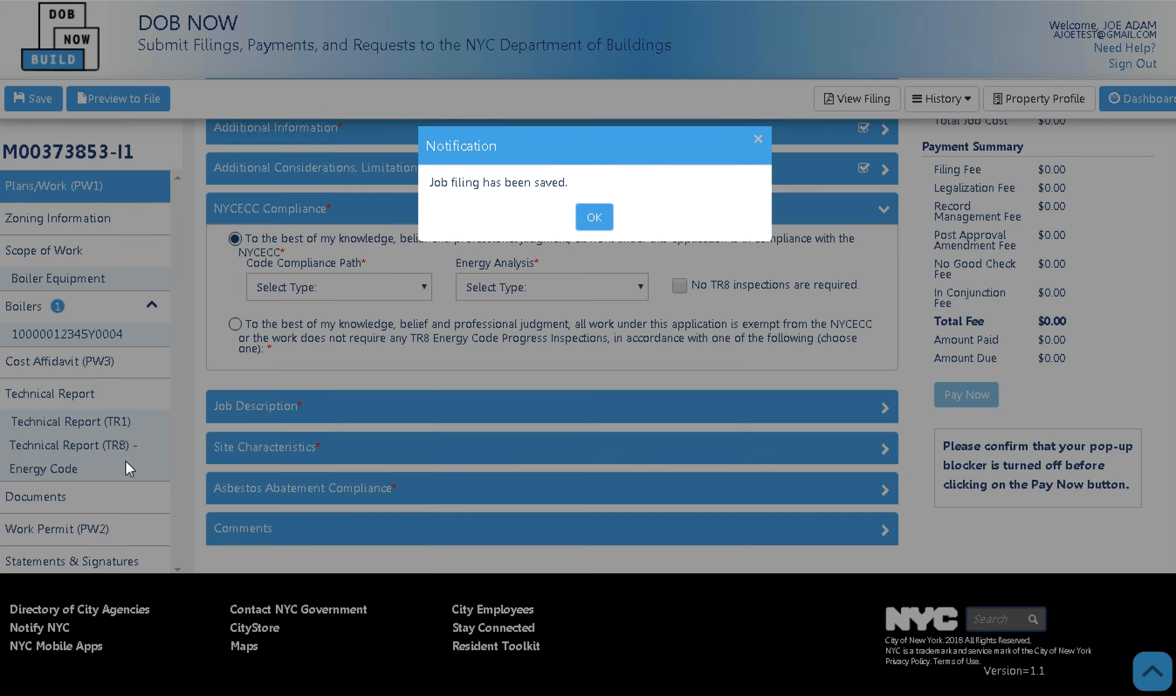
left_click(594, 218)
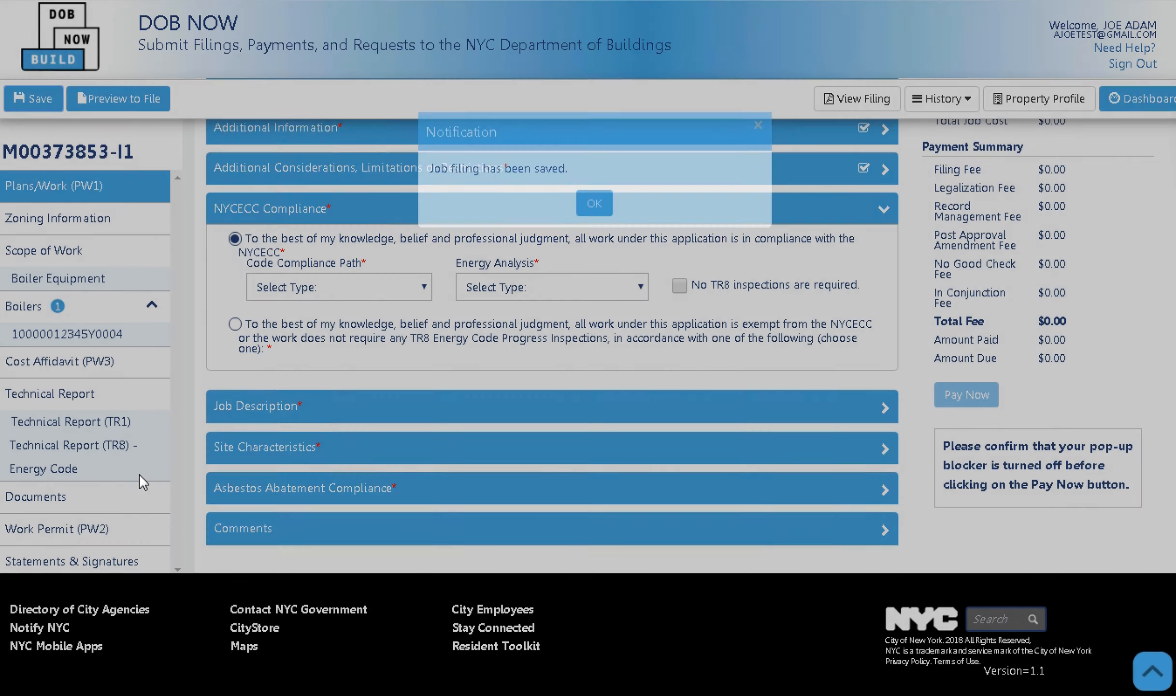
Reconfirm no TR8 inspections and set ASHRAE as the compliance path with Tabular Analysis.
left_click(680, 287)
left_click(571, 261)
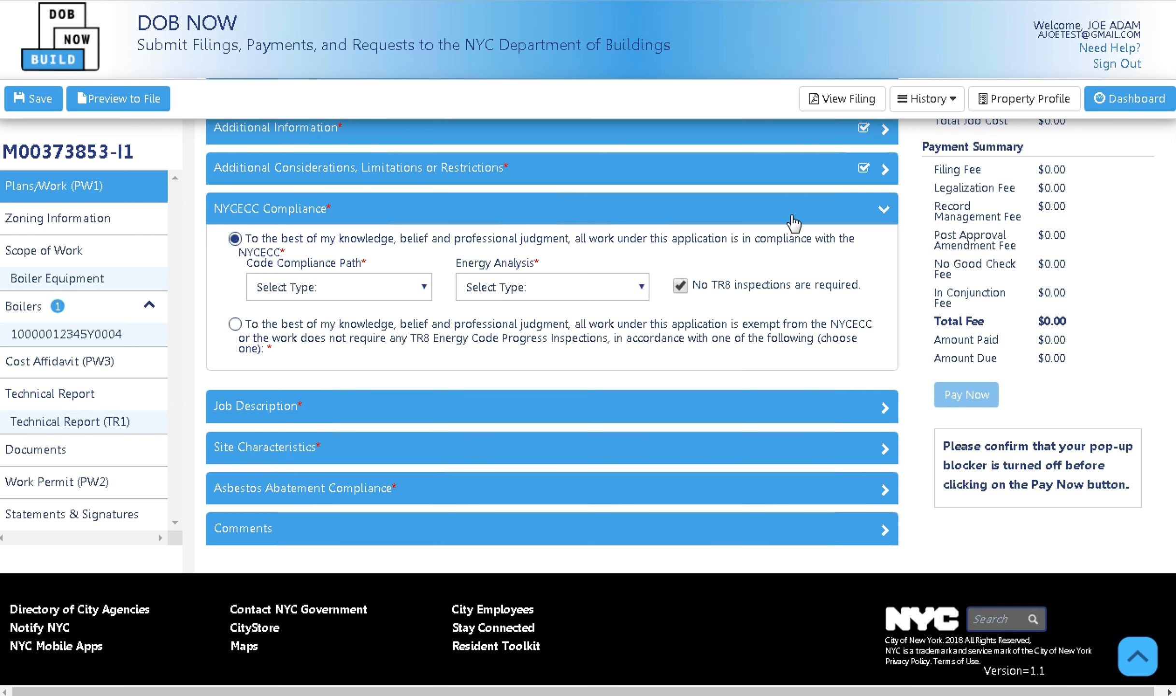
left_click(394, 304)
left_click(342, 336)
left_click(488, 287)
left_click(490, 320)
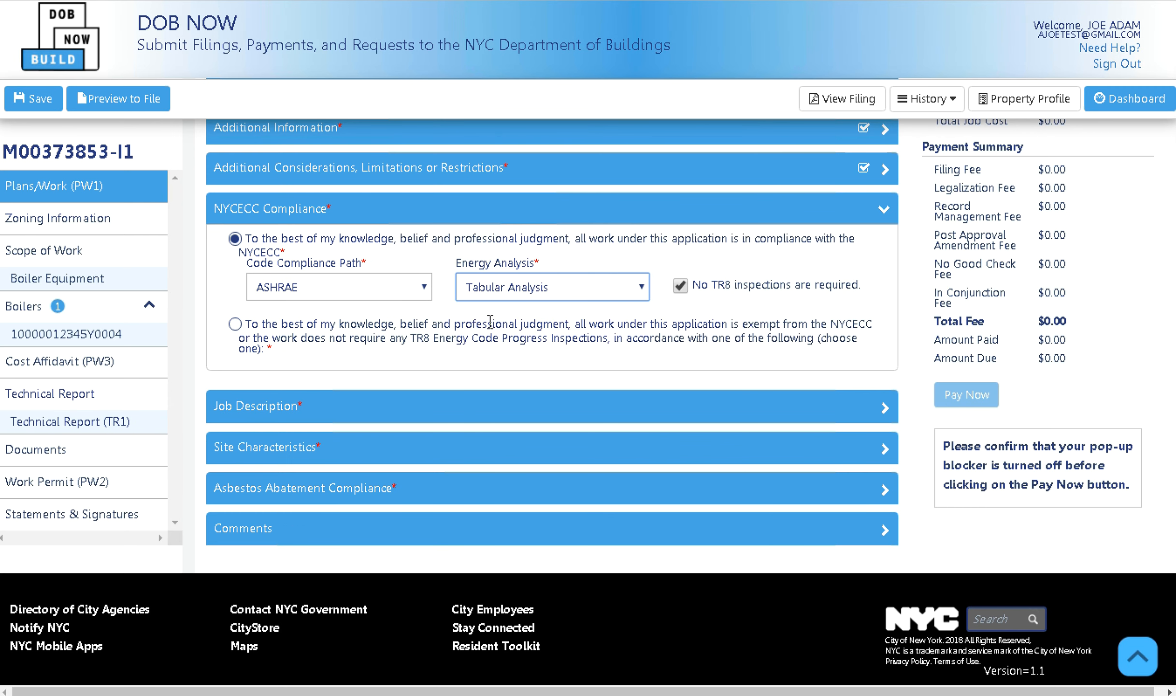
left_click(859, 215)
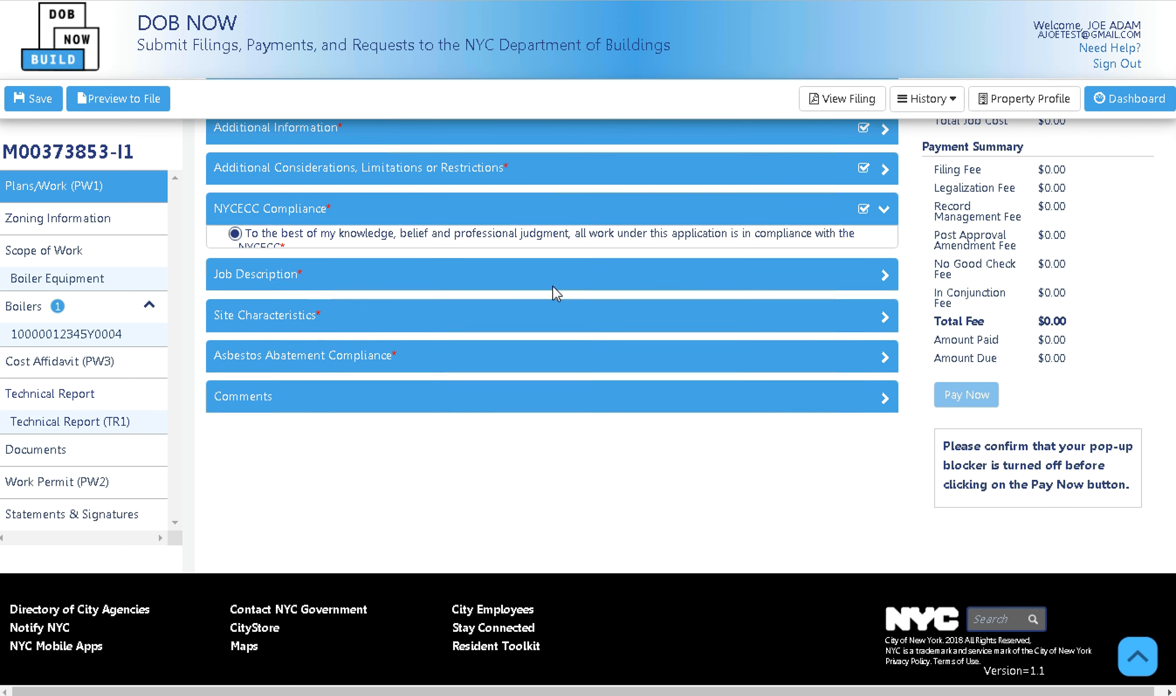
Enter DEMO as the job description and answer No for Fire District, Urban Renewal and Flood Hazard.
left_click(620, 254)
left_click(358, 316)
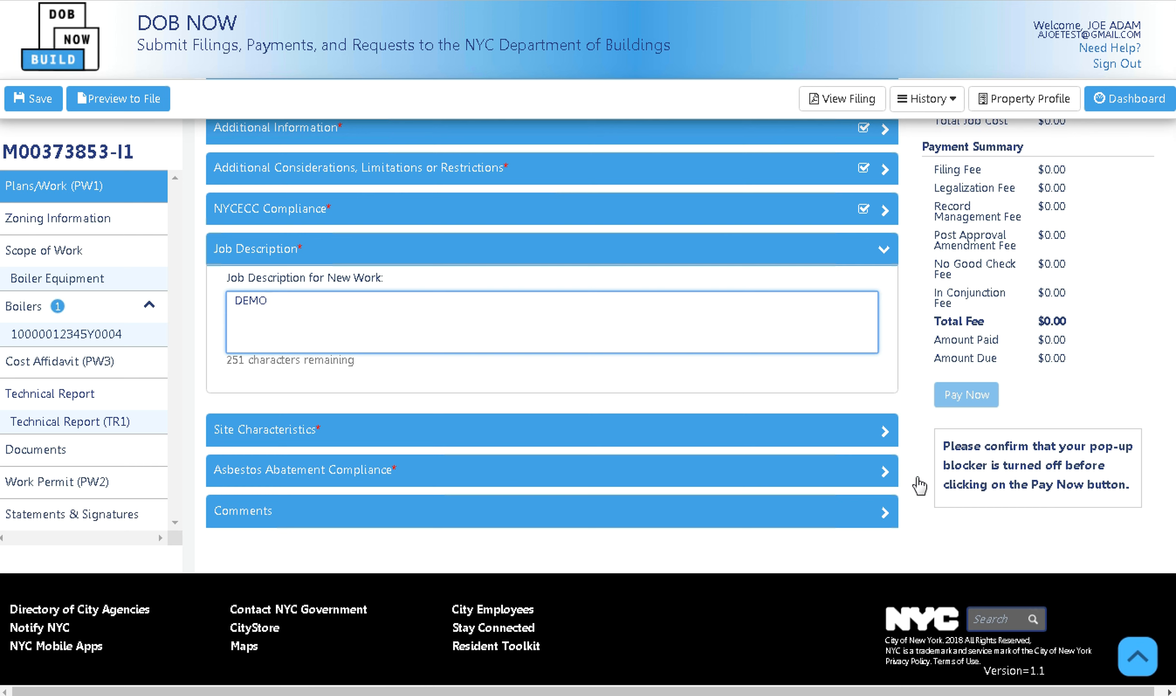
left_click(810, 256)
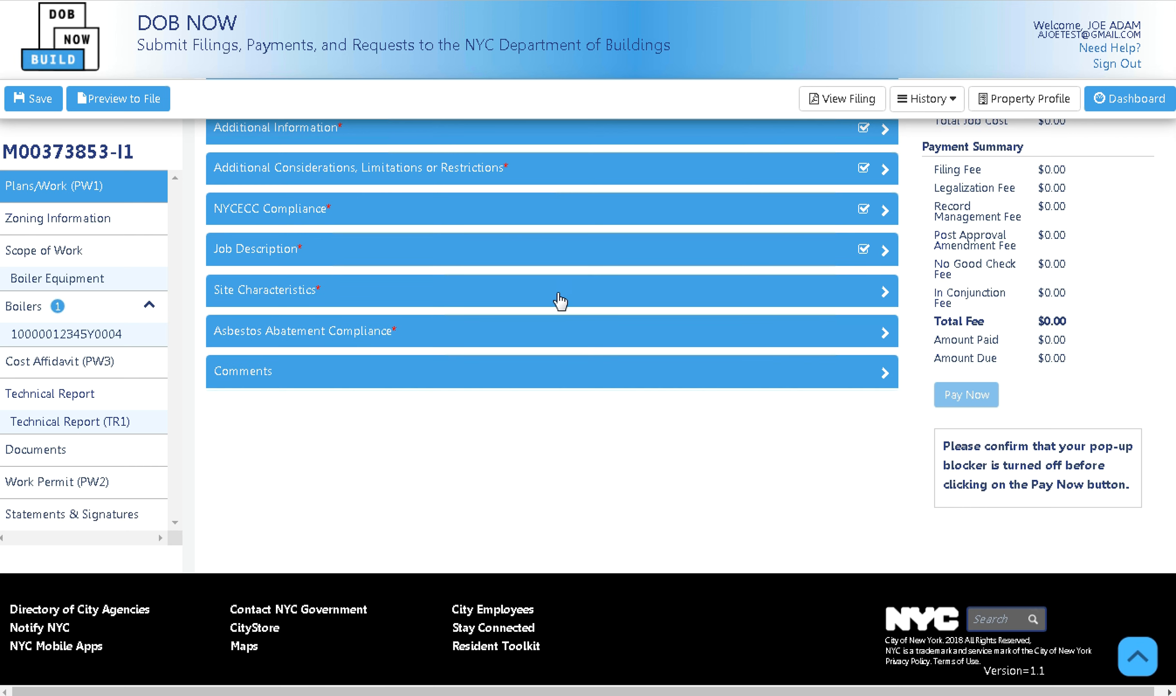
left_click(559, 302)
left_click(496, 343)
left_click(496, 366)
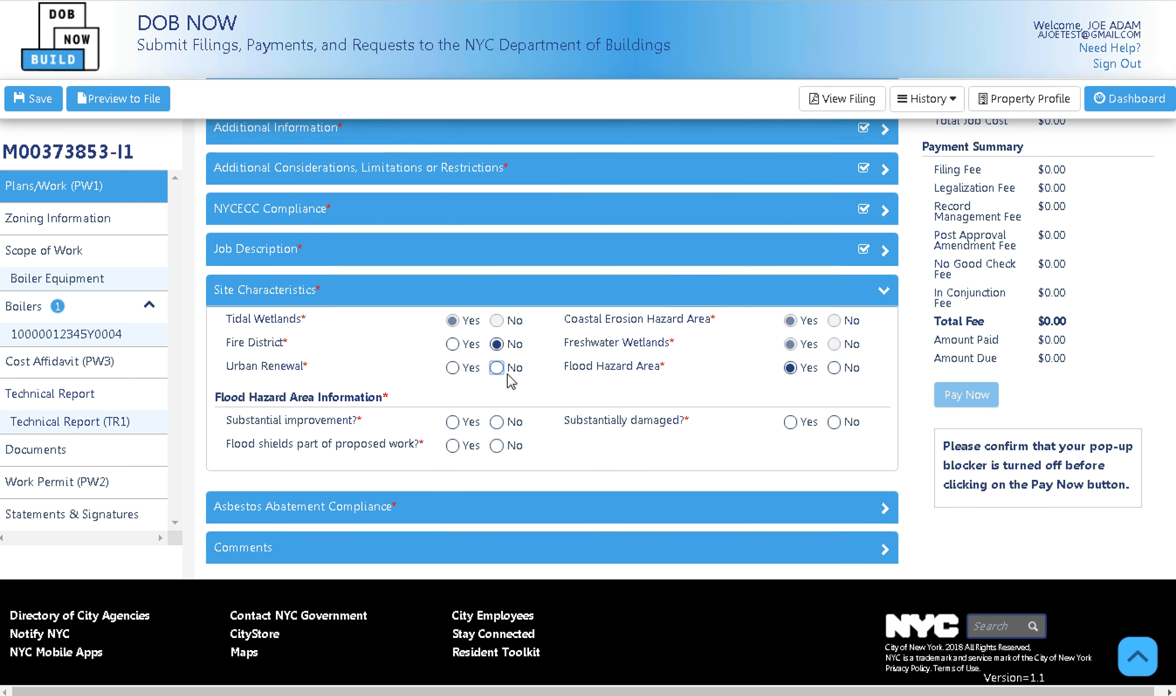
left_click(833, 367)
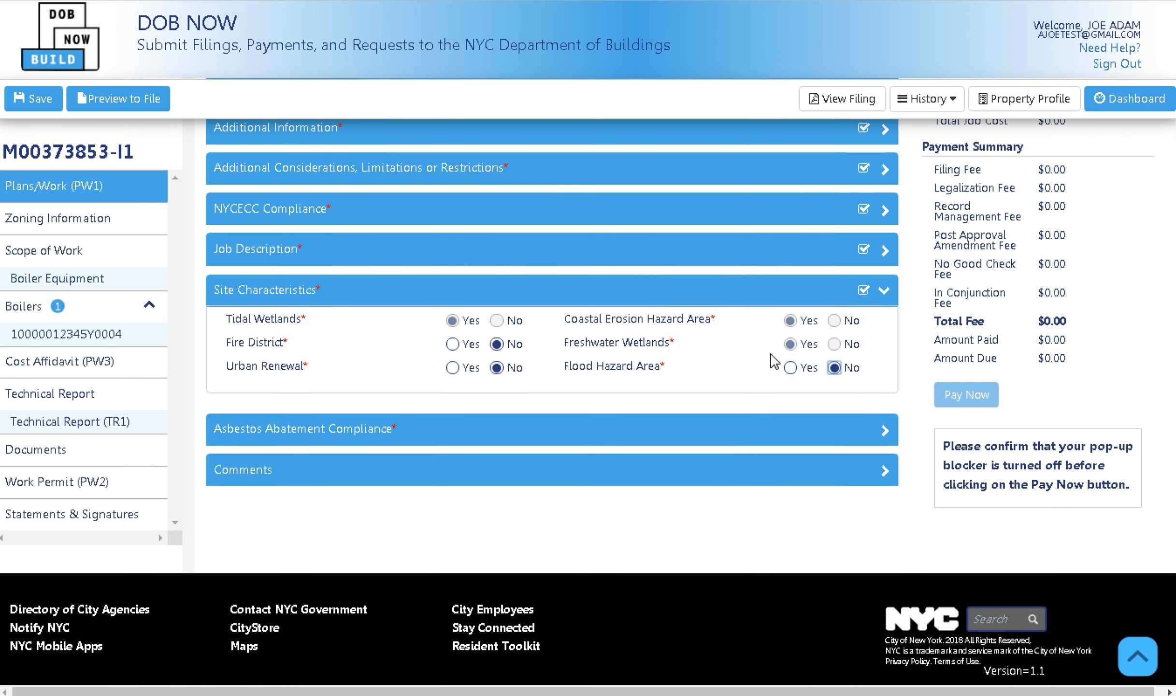
left_click(850, 298)
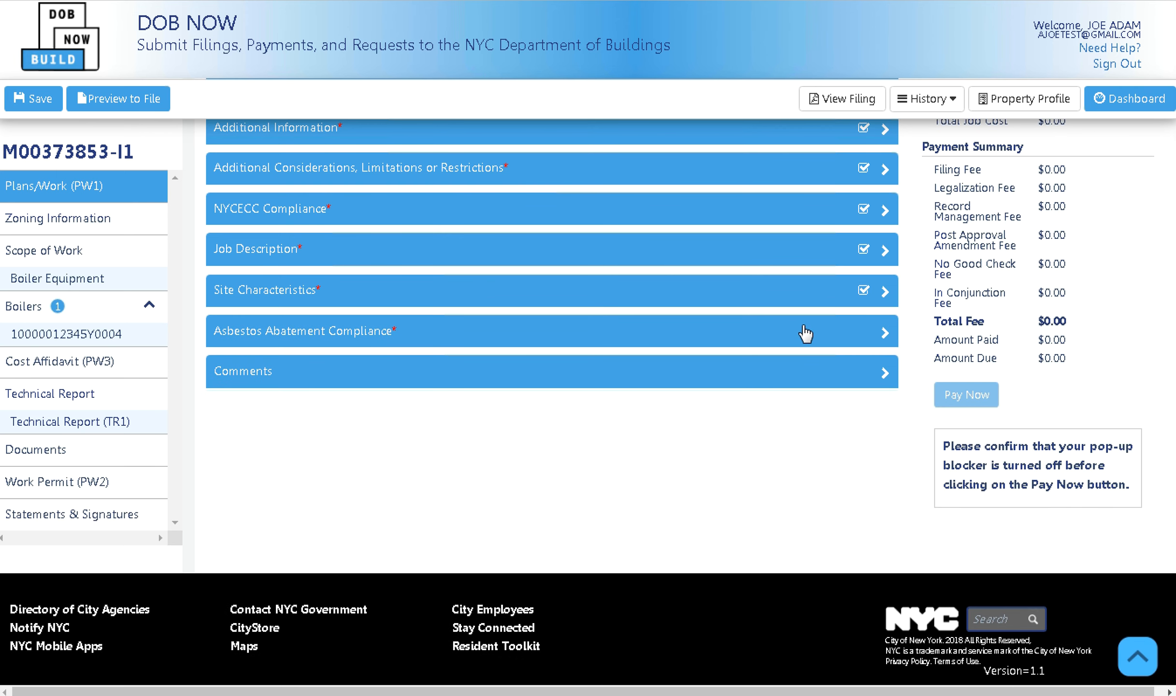
Mark the work exempt from asbestos requirements, add a DEMO comment, and save the filing.
left_click(788, 334)
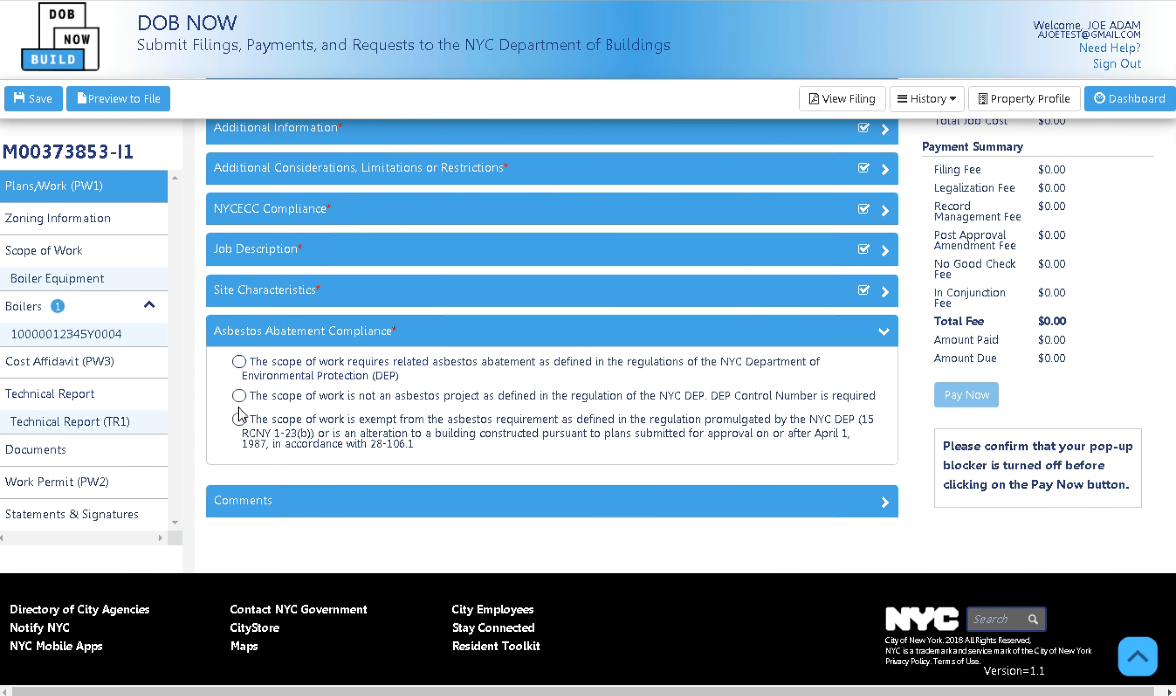
left_click(239, 418)
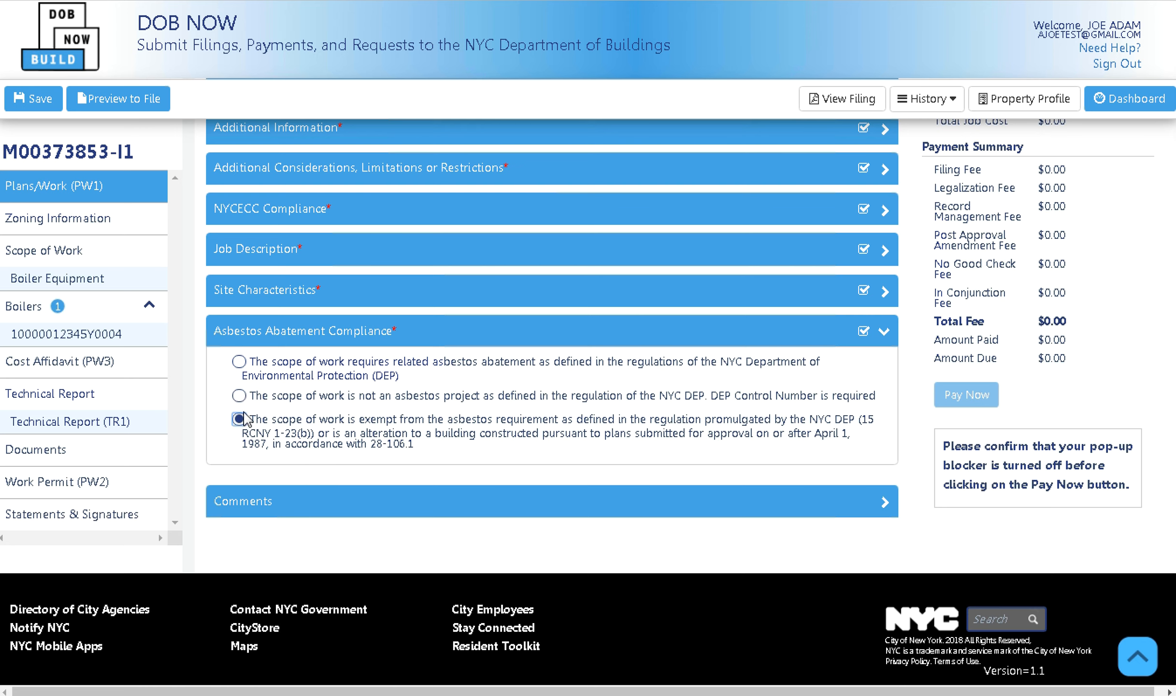
left_click(612, 331)
left_click(459, 381)
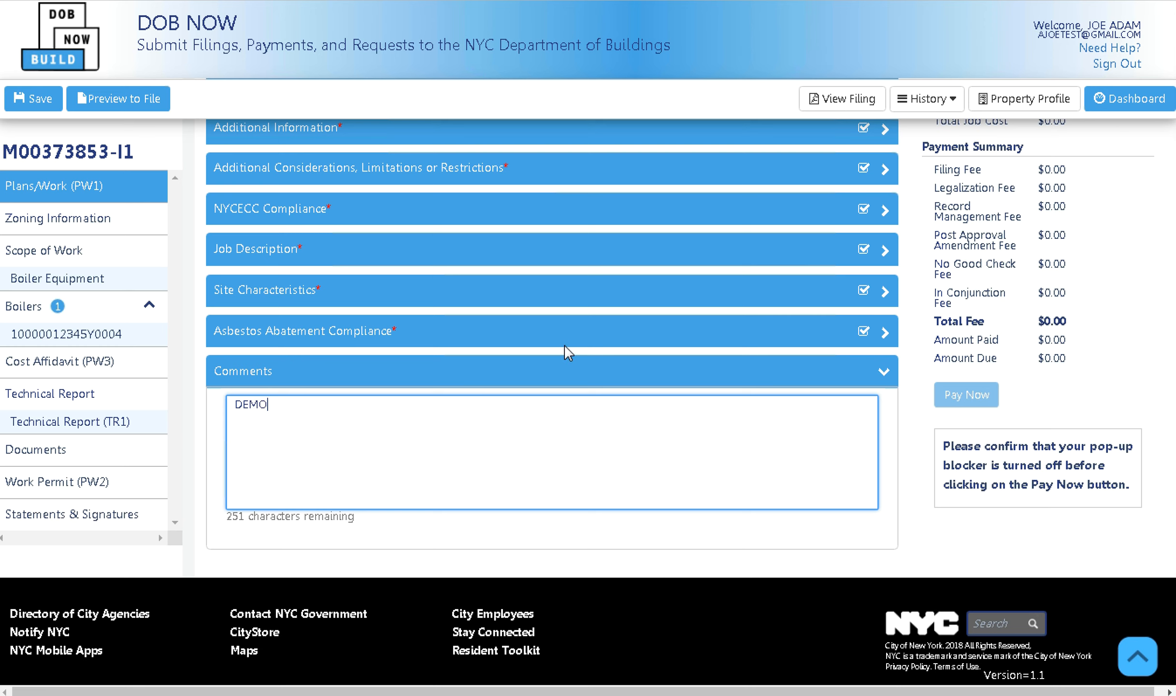
left_click(562, 370)
scroll(518, 388, "up", 6)
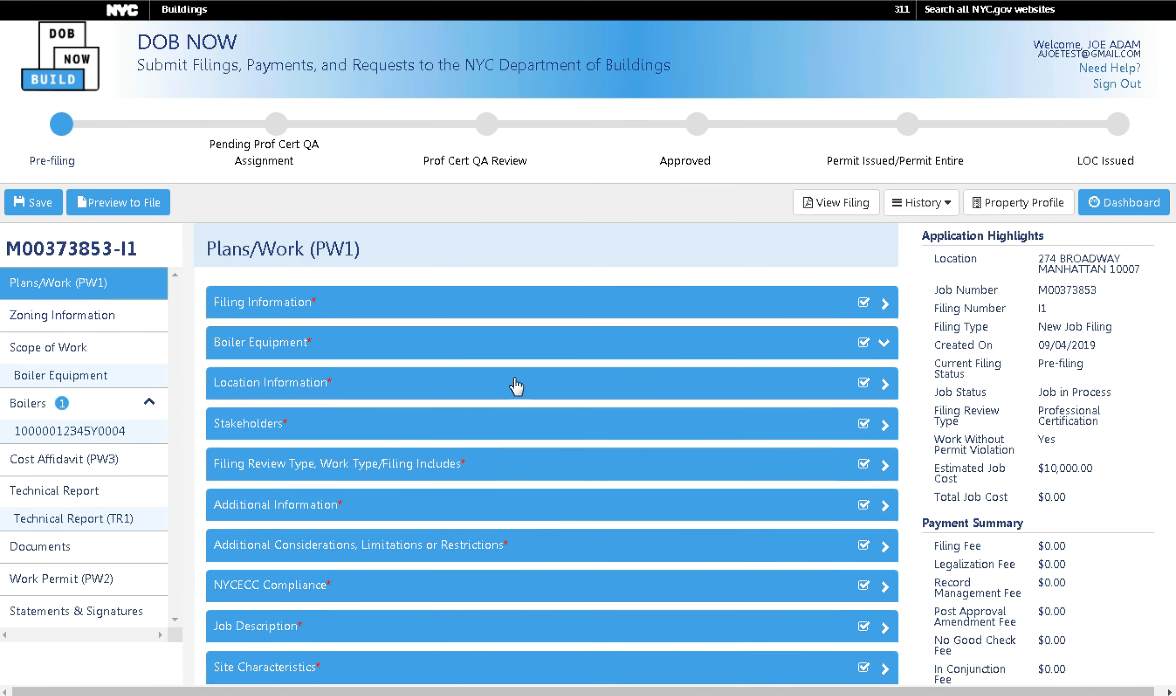
left_click(25, 203)
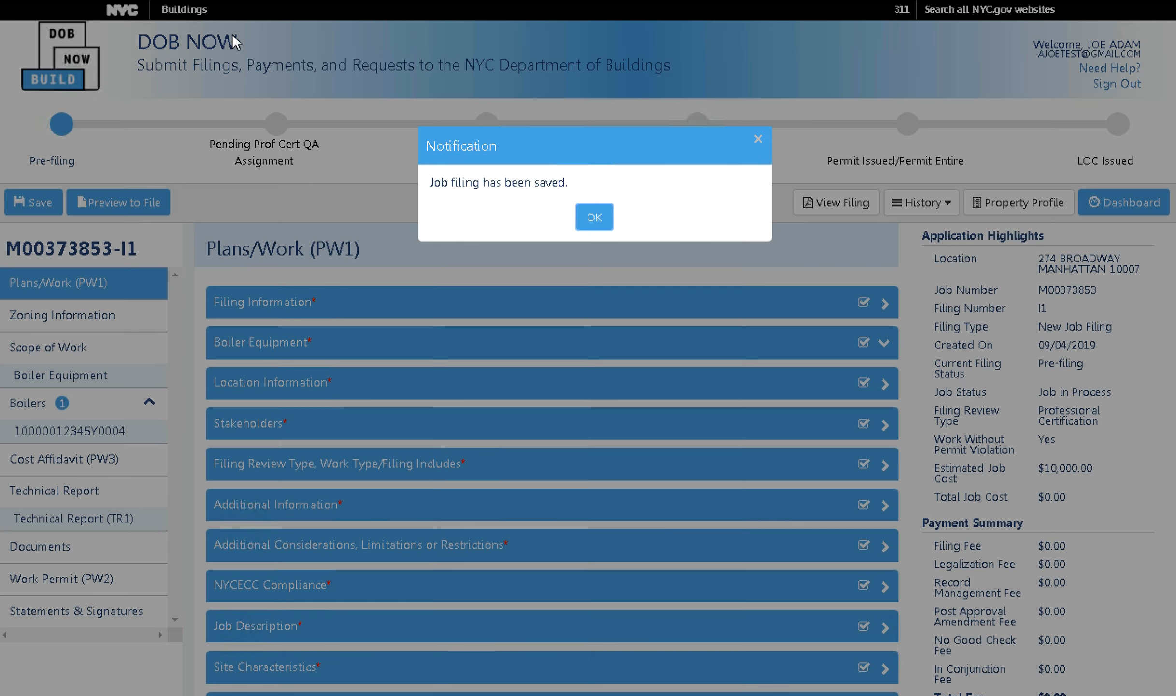
left_click(591, 223)
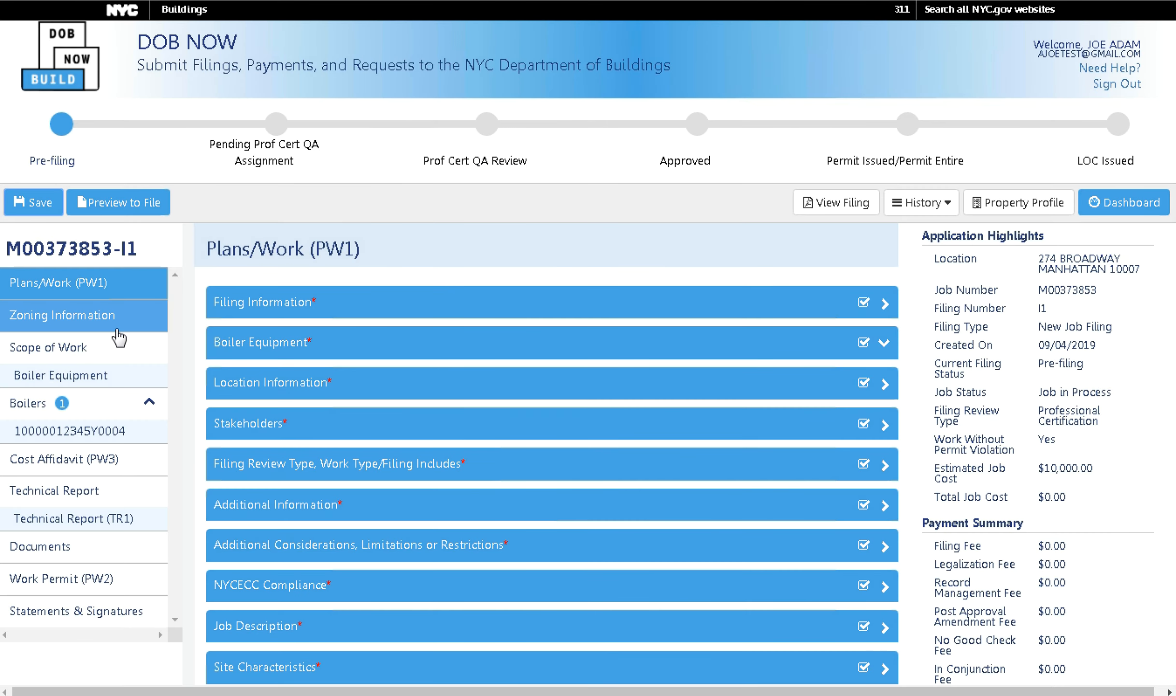
In Zoning Information, set existing occupancy to A-High Hazard and proposed occupancy to A-1-Assembly, with No to the 2014 code questions.
left_click(118, 330)
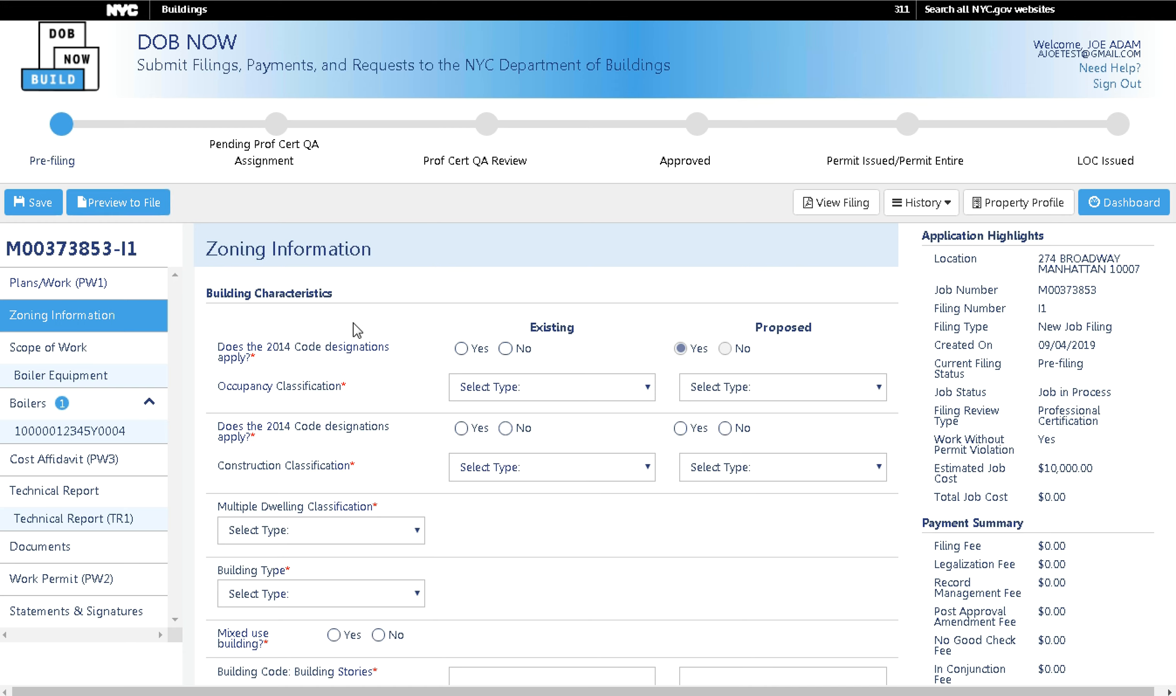
left_click(503, 351)
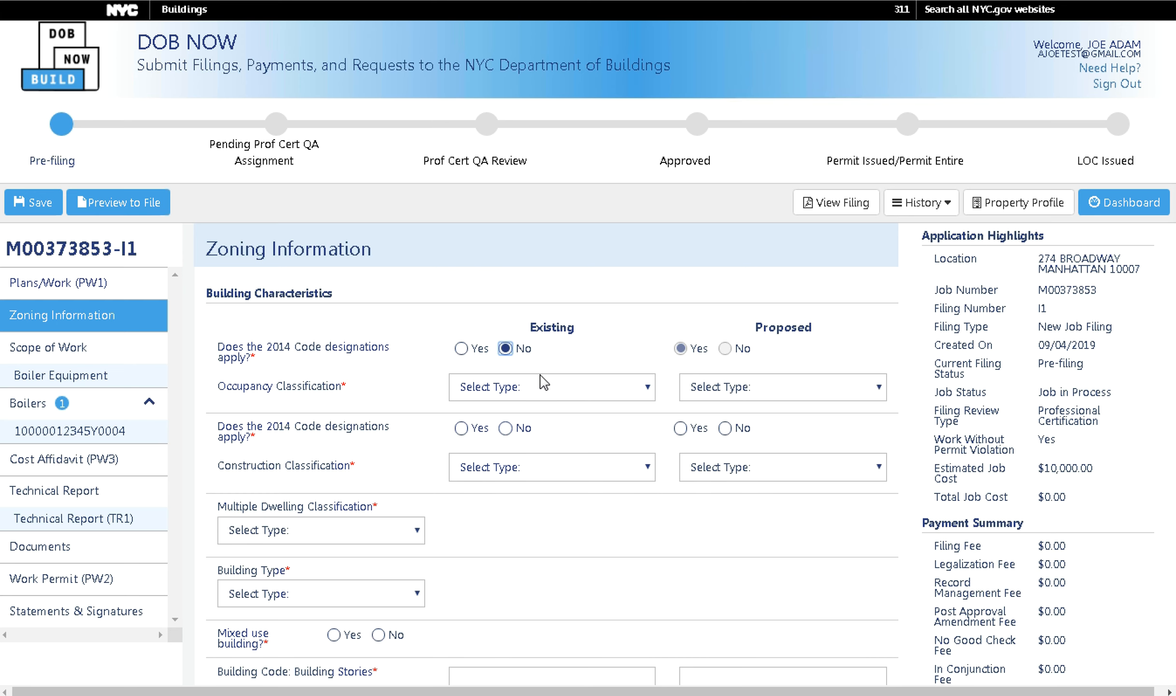
left_click(560, 393)
left_click(533, 437)
left_click(727, 389)
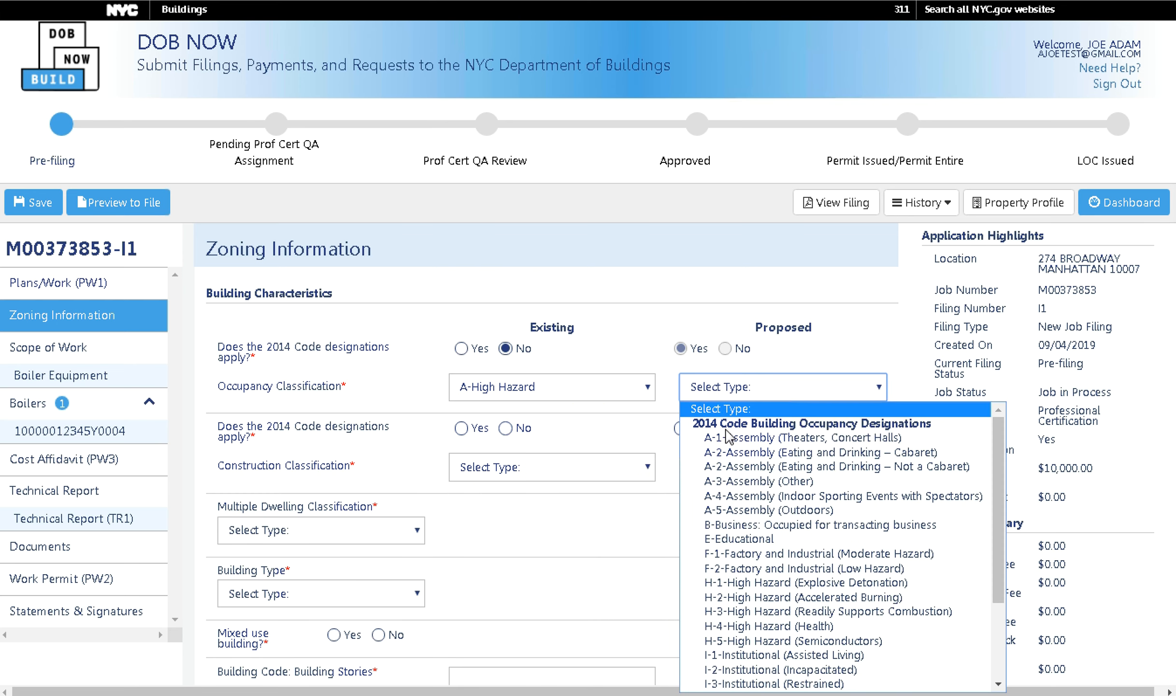
left_click(722, 436)
left_click(514, 431)
left_click(727, 432)
Set I-A 4-Hour Protected construction, Class A-OL-Old Law Tenement, 3 Family, and not mixed use.
left_click(551, 481)
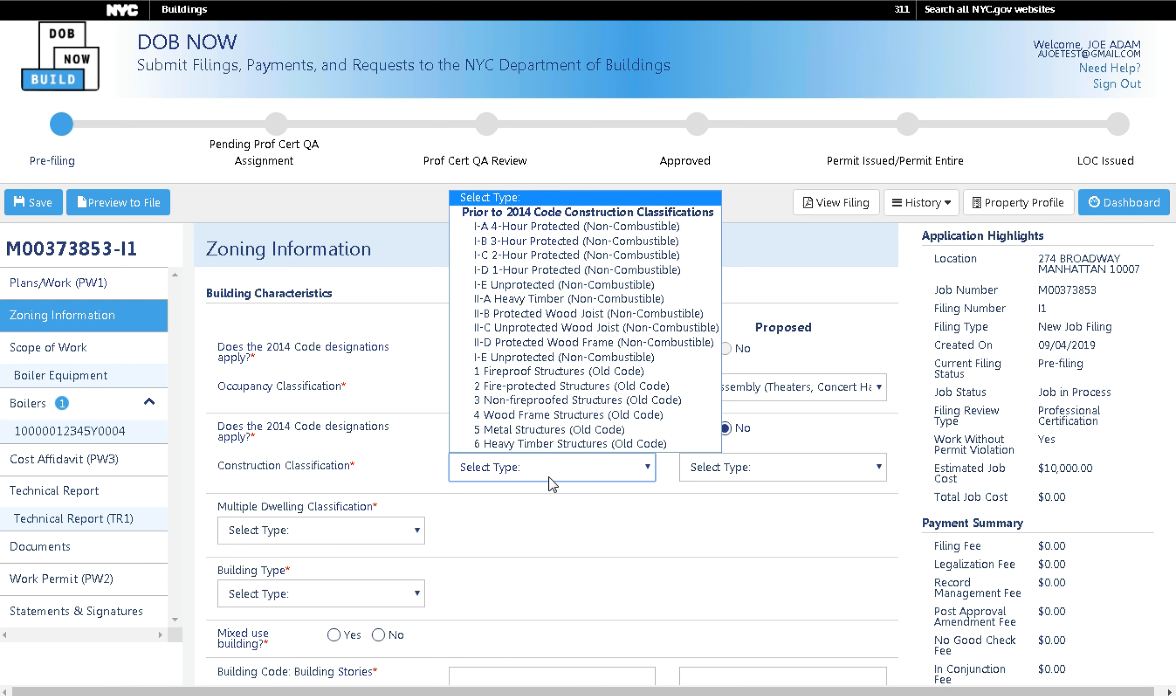
left_click(520, 227)
left_click(769, 468)
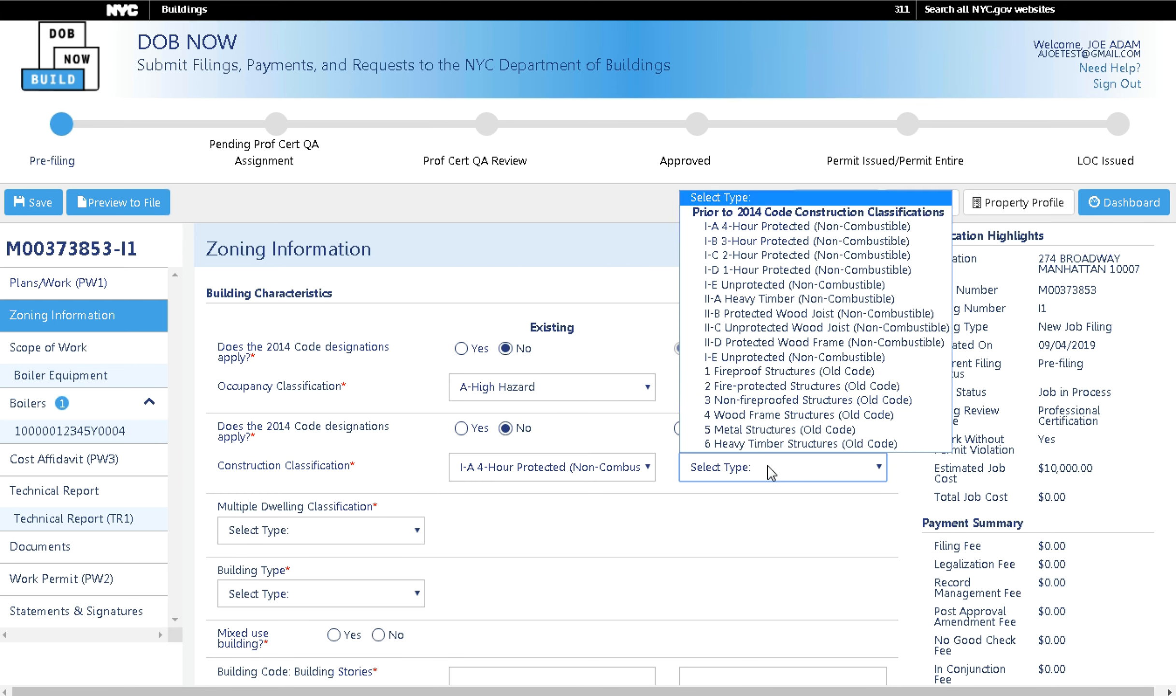
left_click(756, 230)
left_click(352, 534)
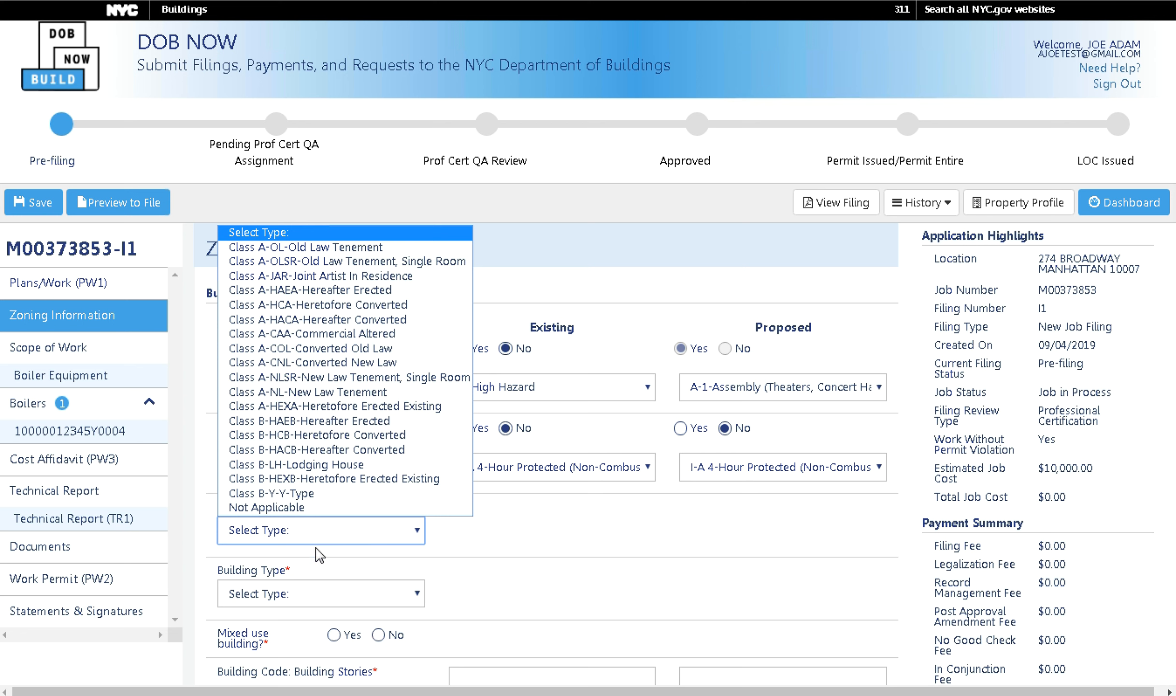
left_click(299, 247)
left_click(319, 597)
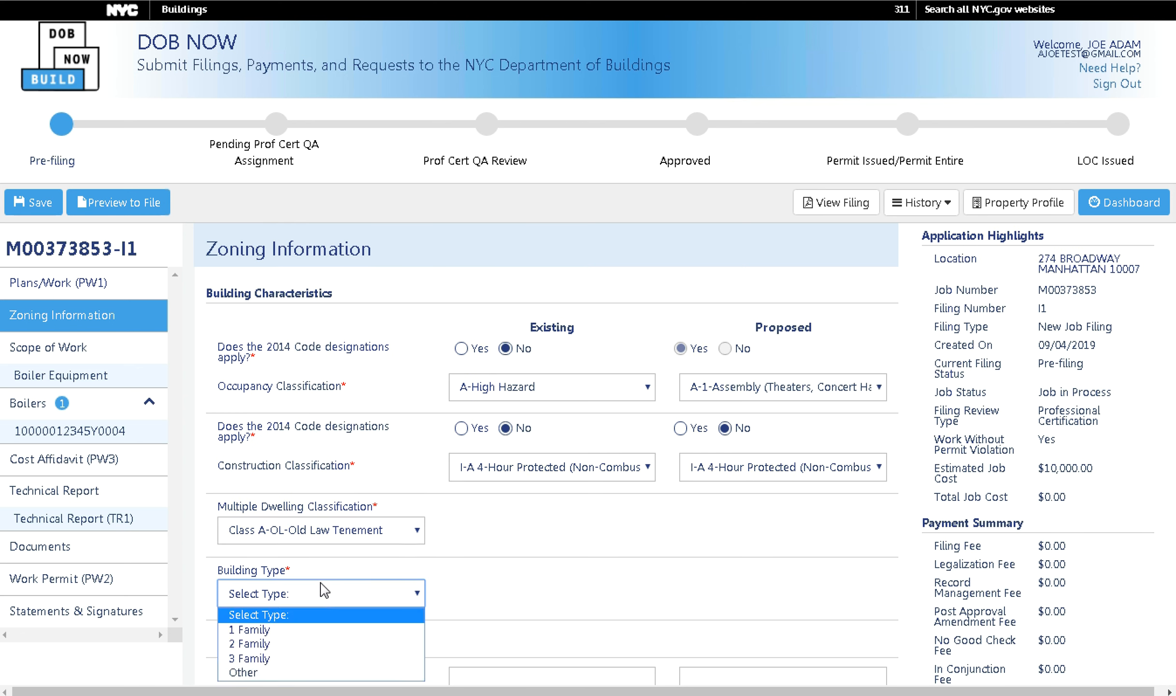
left_click(256, 661)
left_click(505, 609)
left_click(378, 635)
Enter 2 existing and 3 proposed stories and 2 existing dwelling units, then save.
scroll(475, 617, "down", 5)
left_click(511, 396)
type("2")
left_click(745, 388)
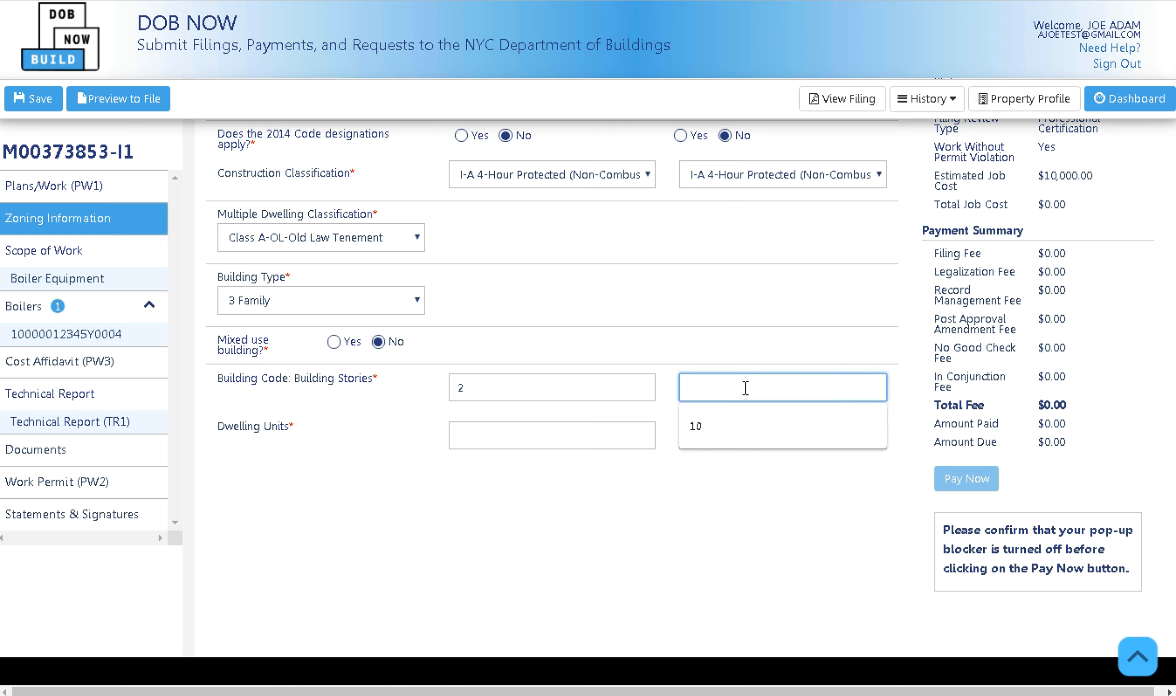
type("3")
left_click(611, 441)
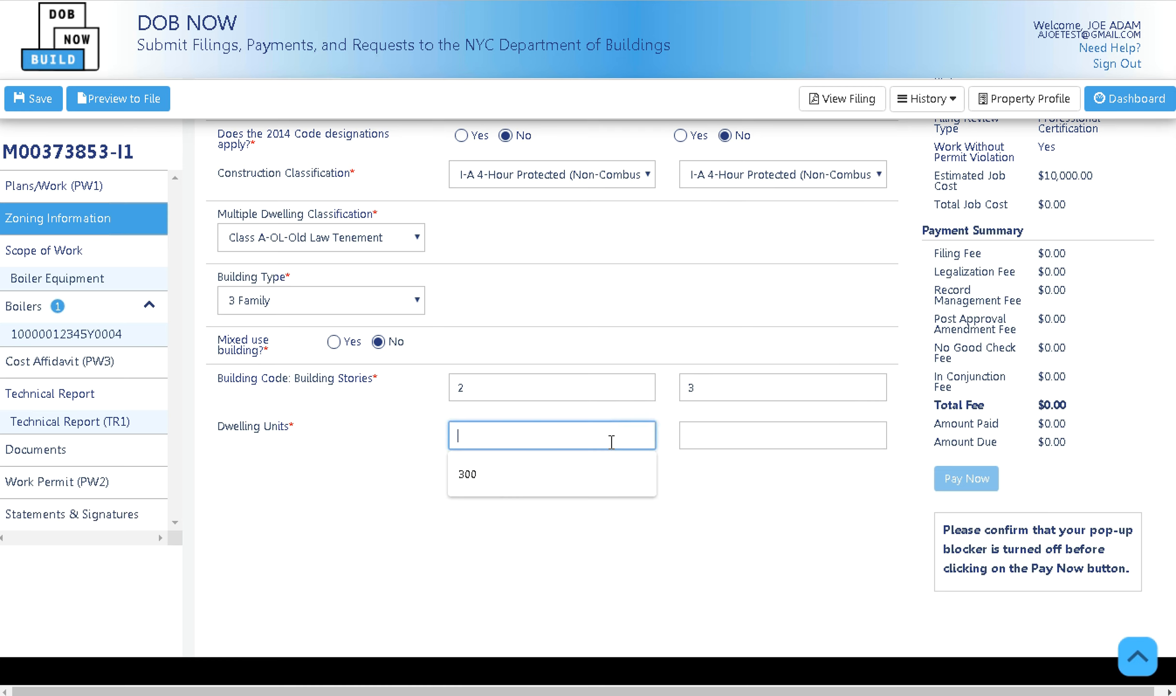
type("2")
left_click(711, 432)
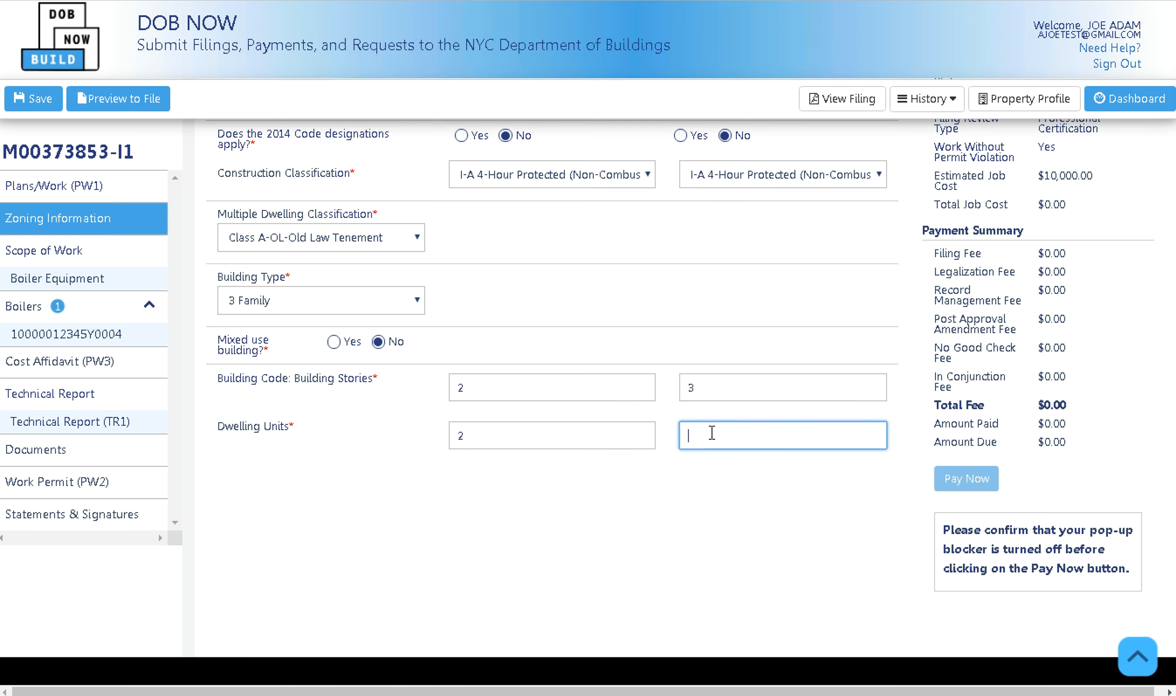
scroll(343, 299, "up", 5)
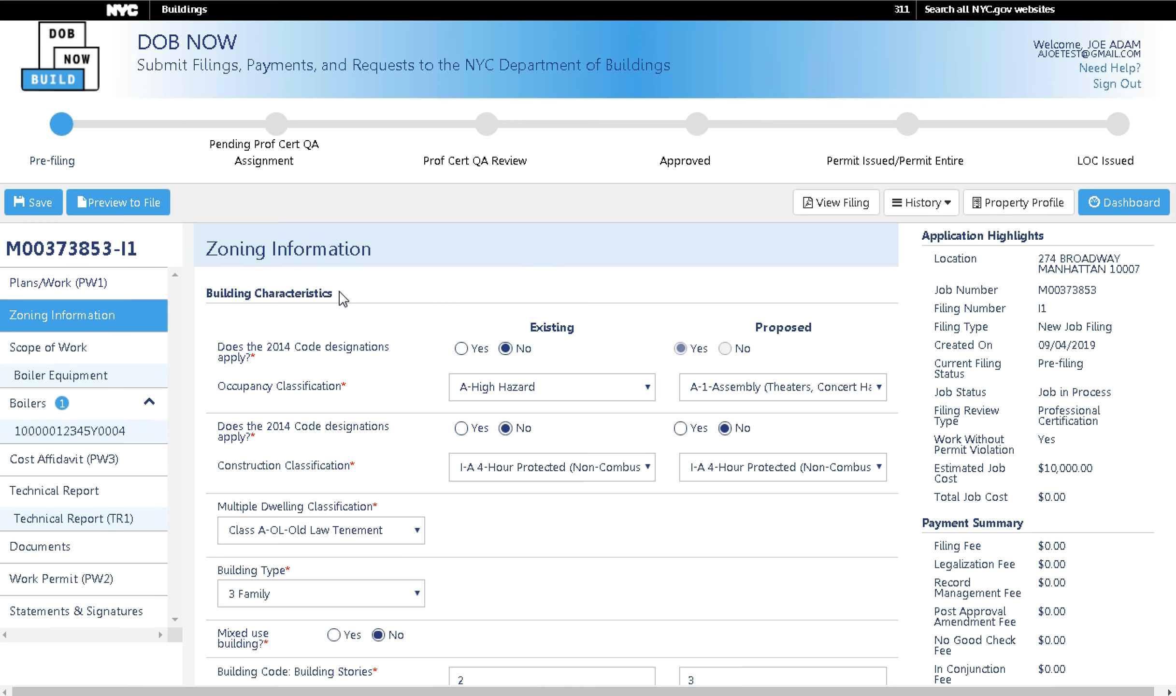
left_click(30, 203)
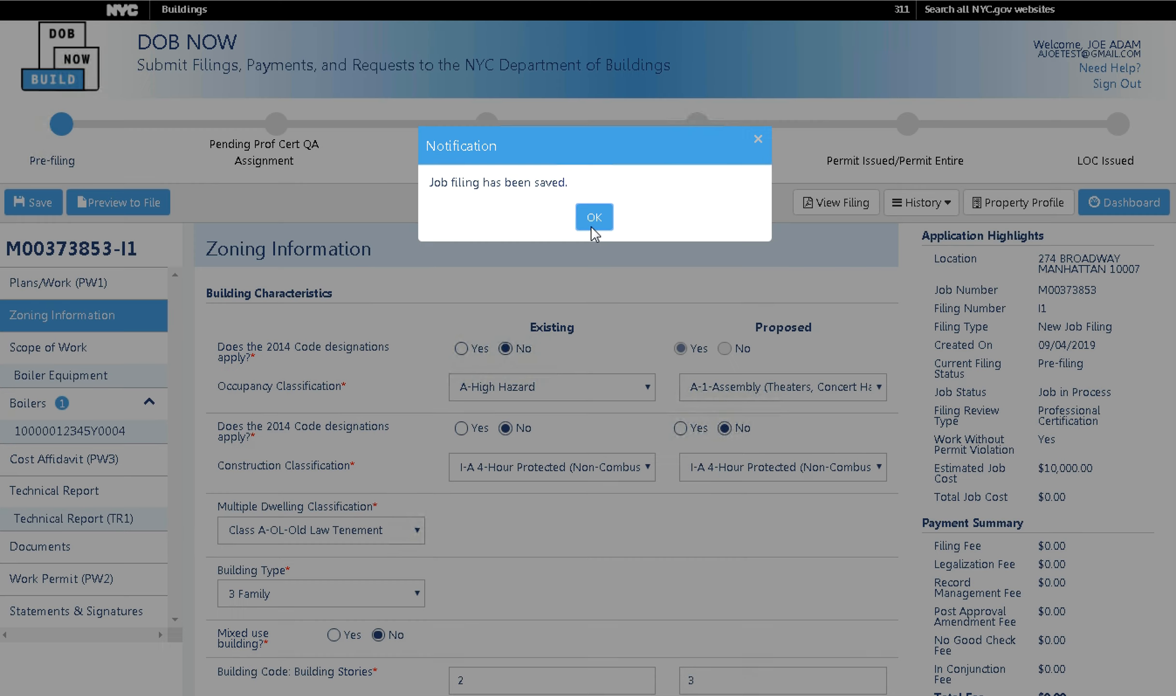
left_click(593, 218)
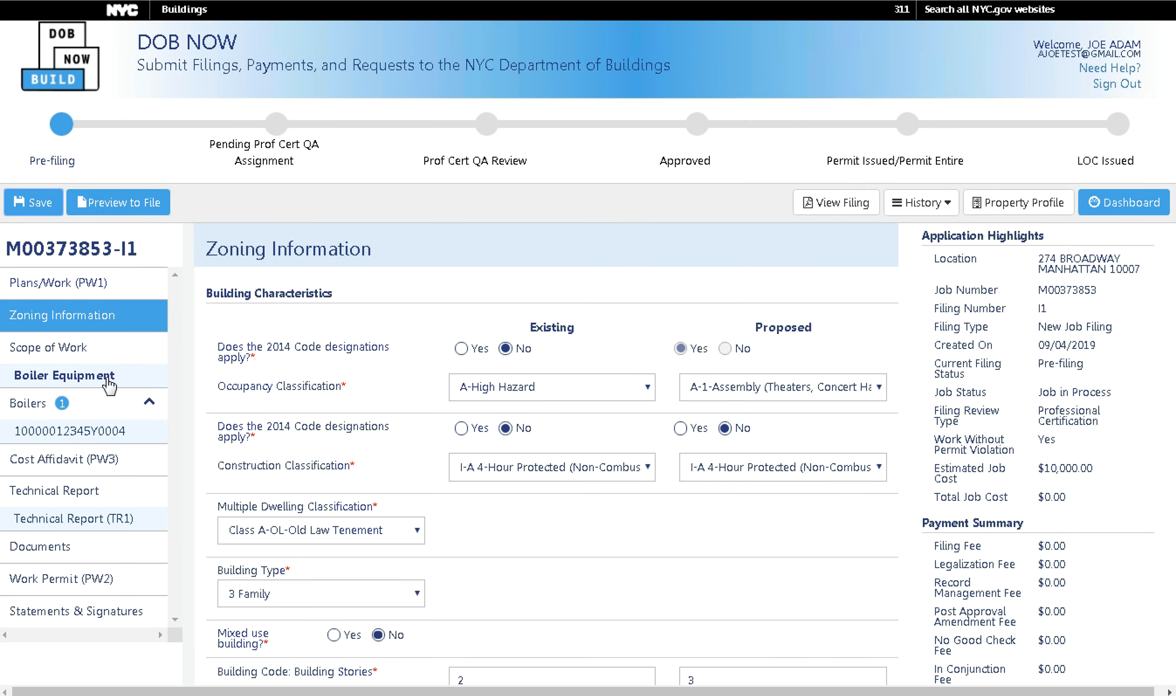
Set the boiler to High Pressure, MAWP 1000, Hot Water Heating, Conventional (Standard), 1000 BTU/hr, and save.
left_click(109, 381)
left_click(351, 359)
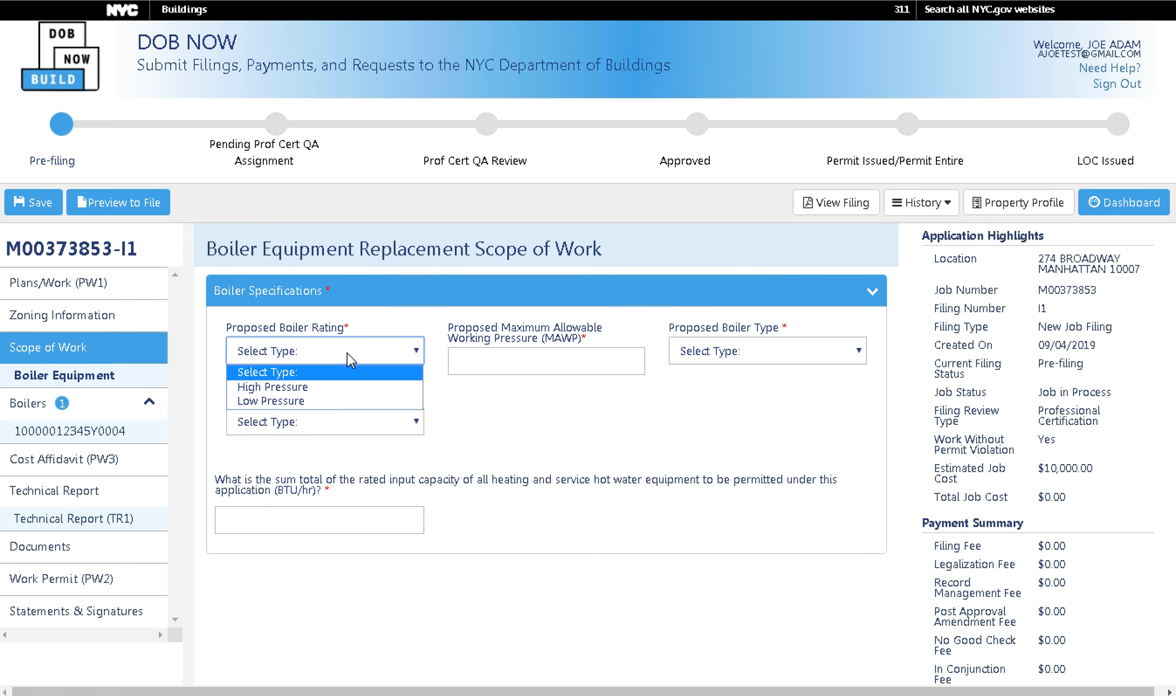
left_click(312, 390)
left_click(565, 360)
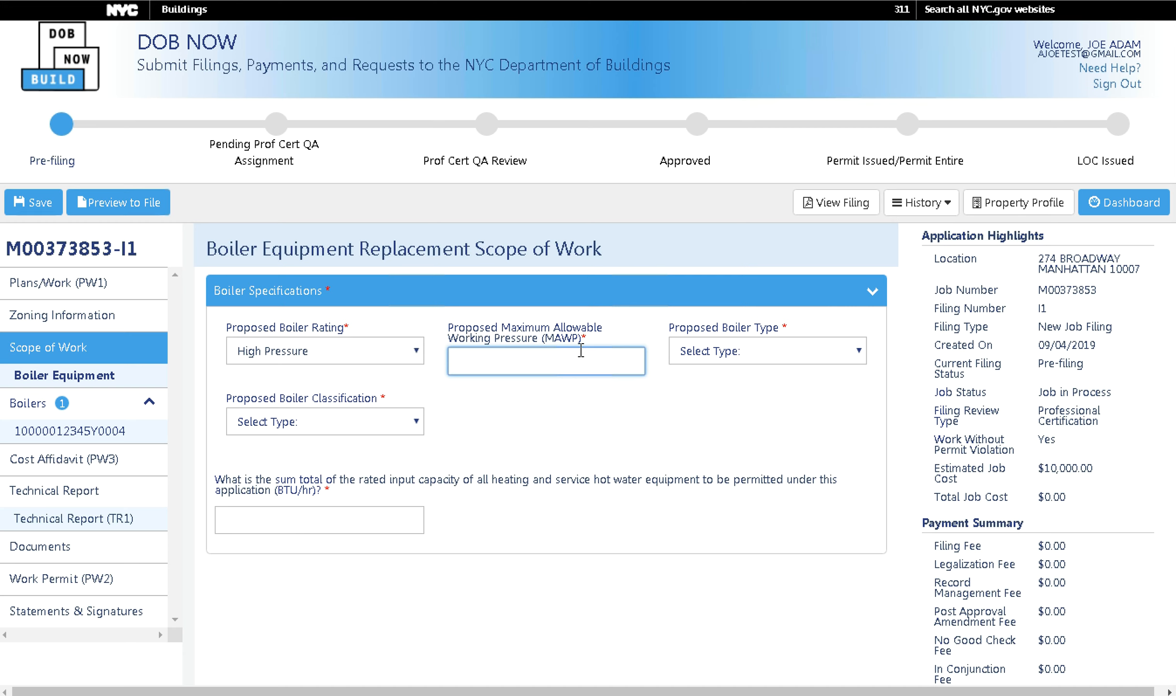
type("1000")
left_click(783, 356)
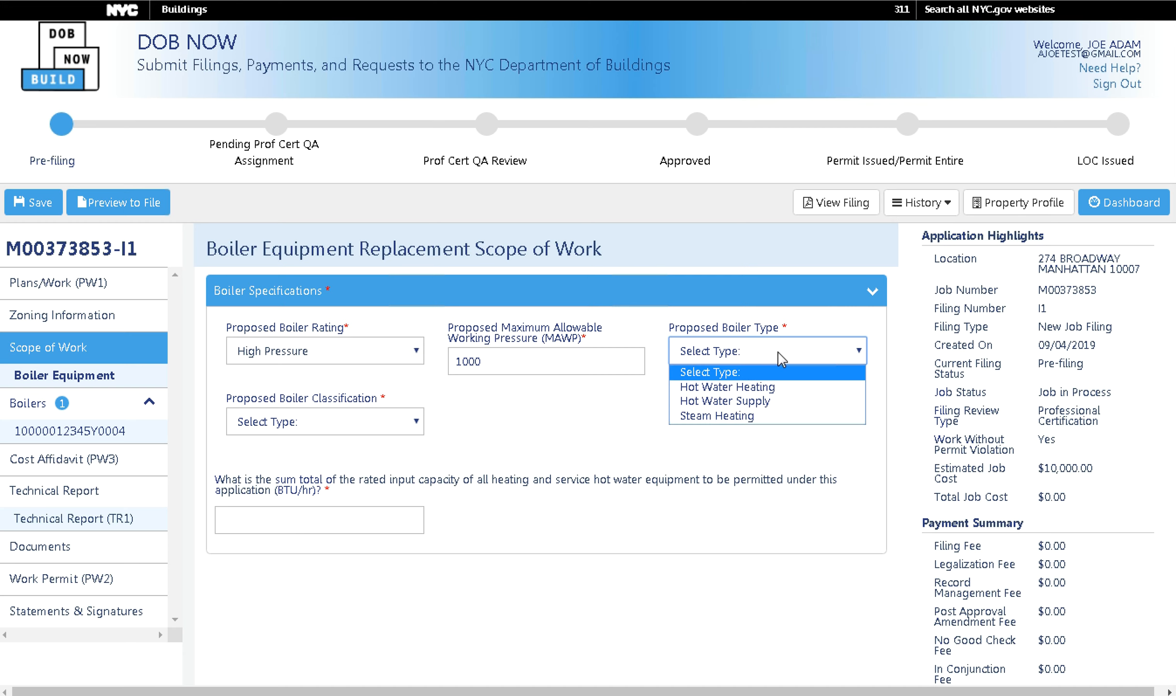
left_click(750, 389)
left_click(360, 431)
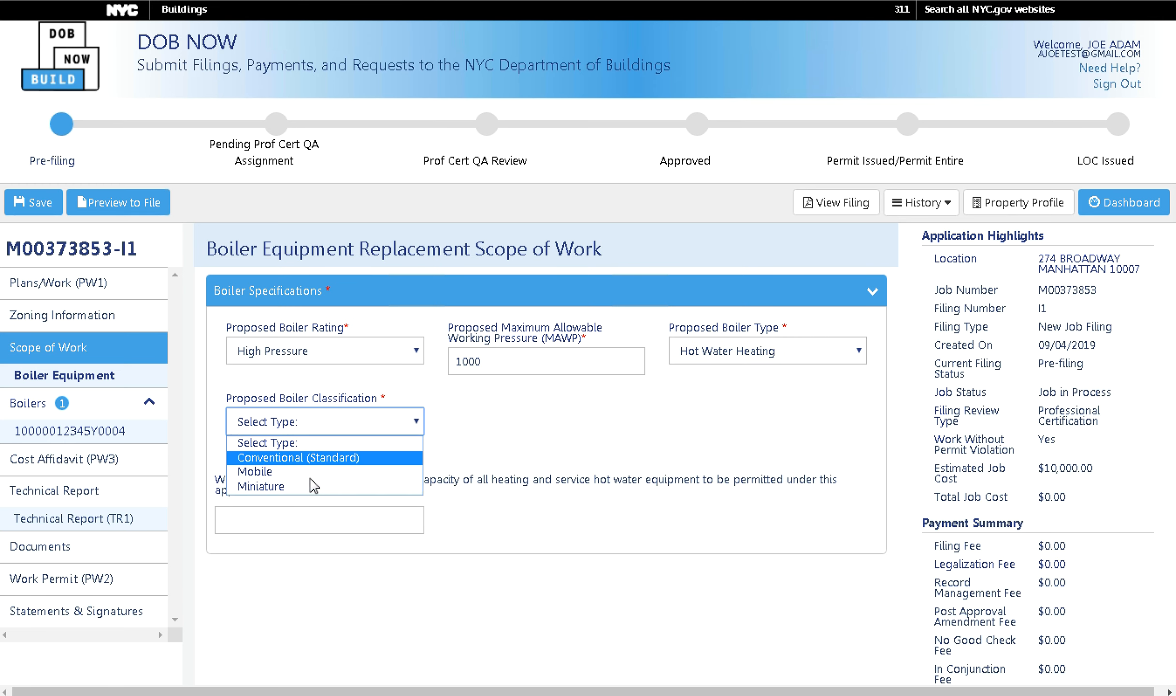
left_click(309, 457)
left_click(301, 519)
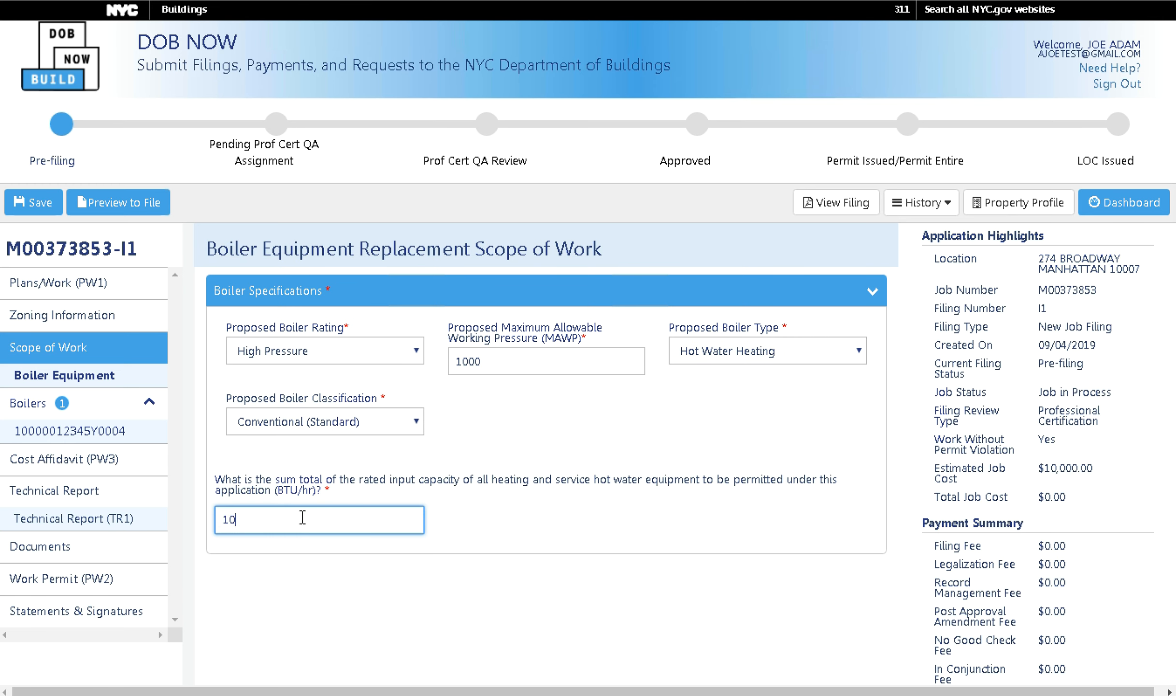
left_click(51, 208)
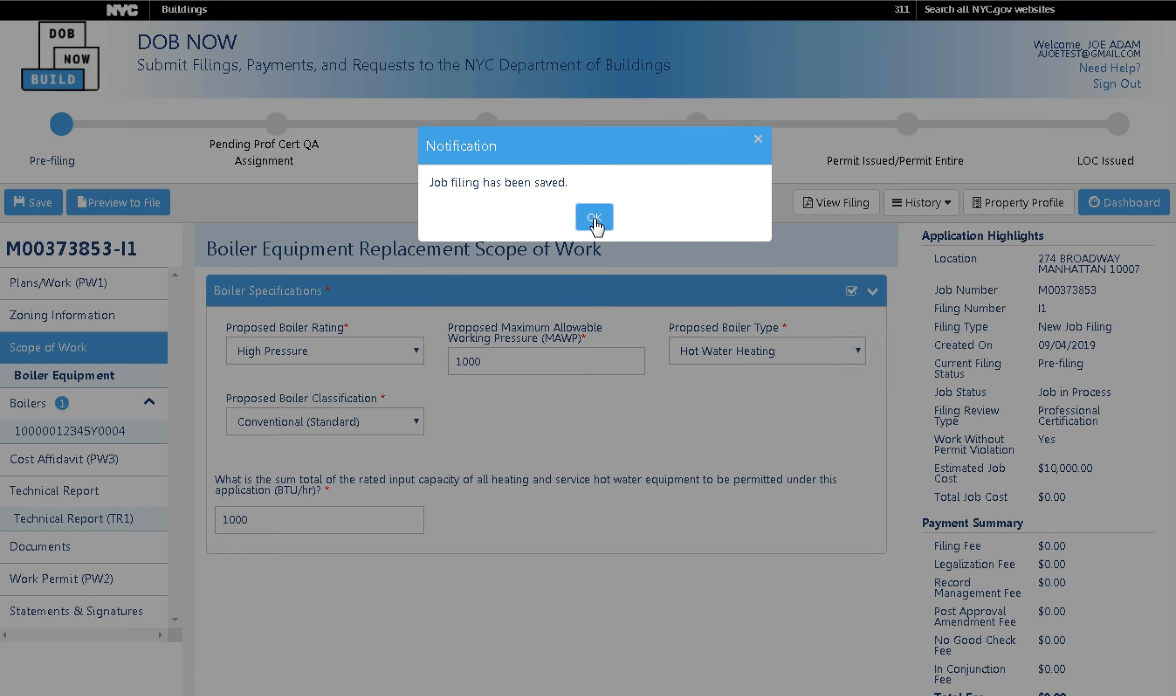
left_click(594, 217)
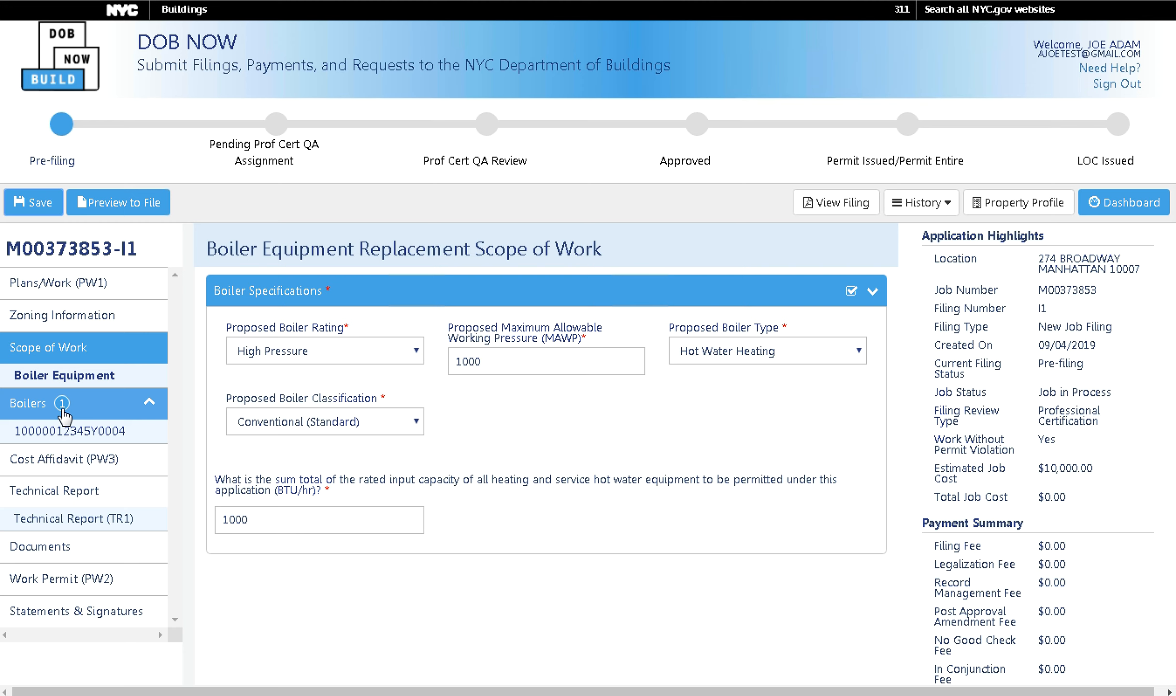
left_click(94, 437)
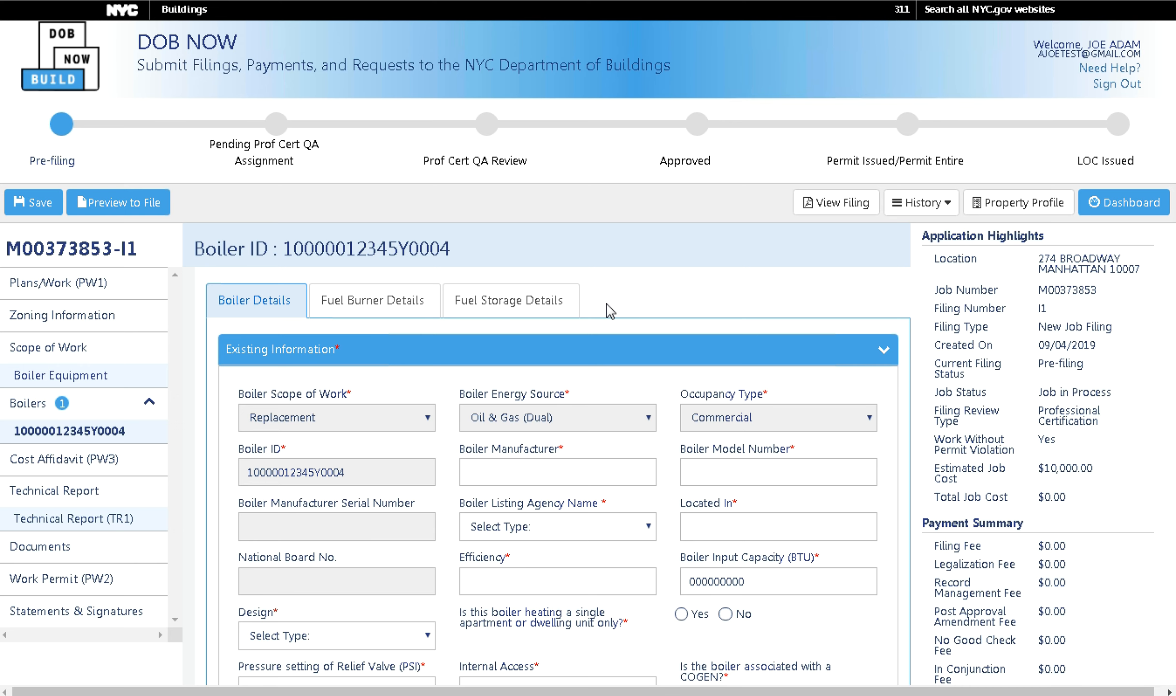
left_click(265, 357)
left_click(338, 393)
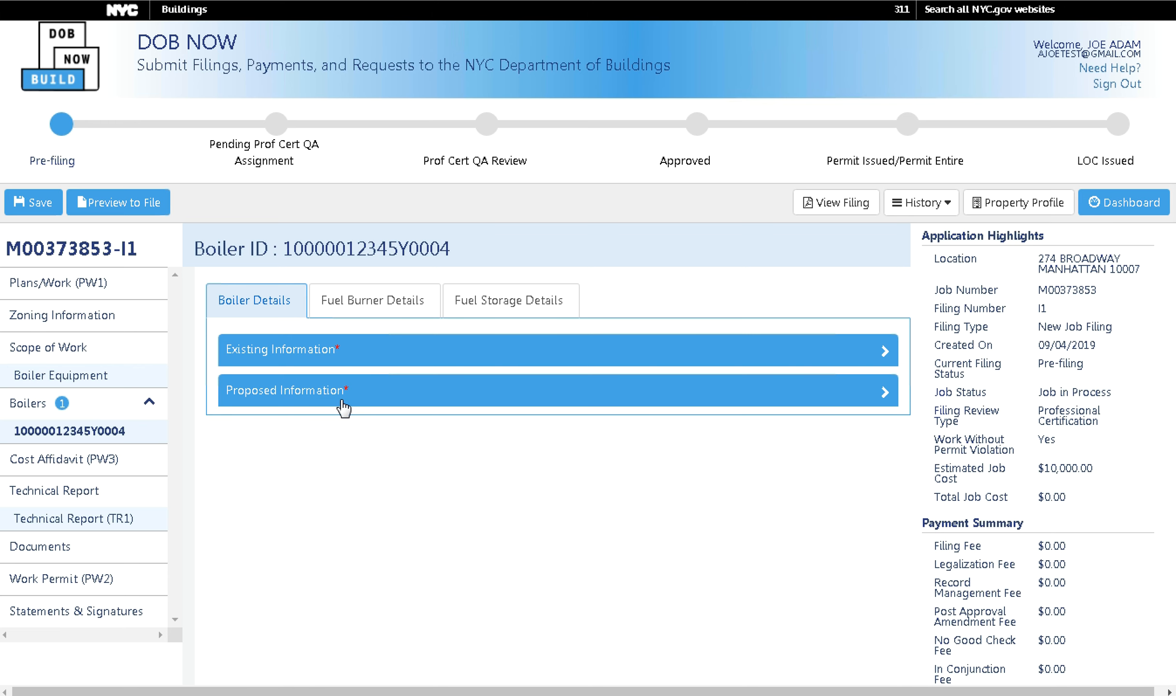
left_click(347, 363)
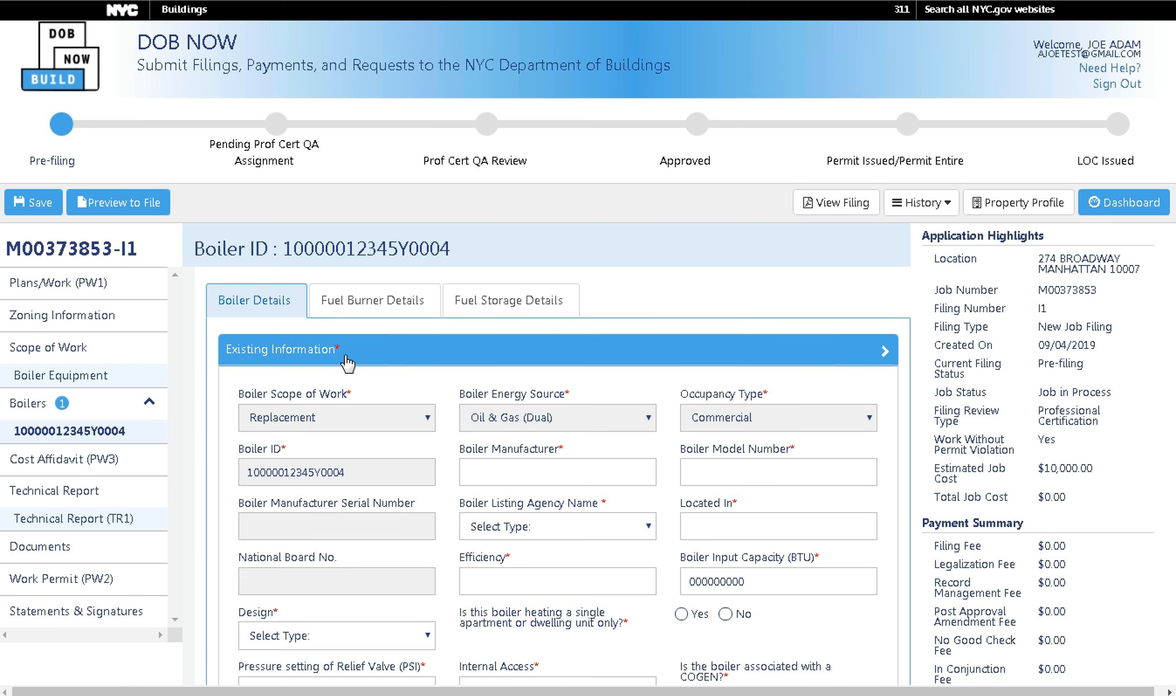
left_click(286, 361)
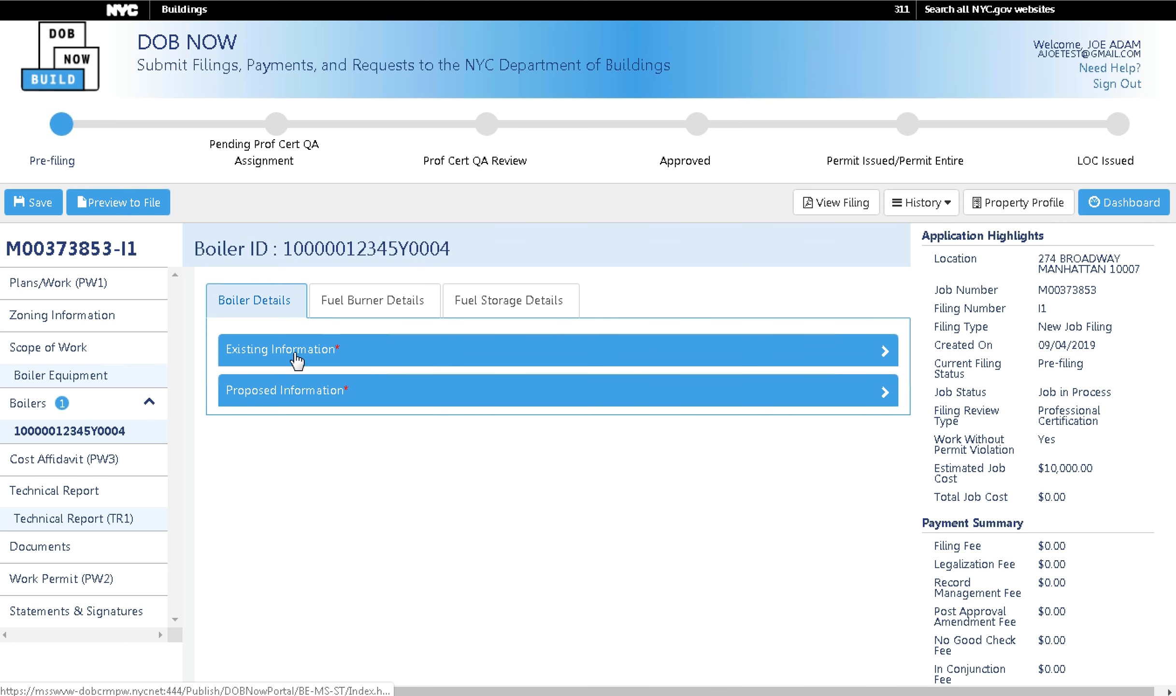
left_click(326, 362)
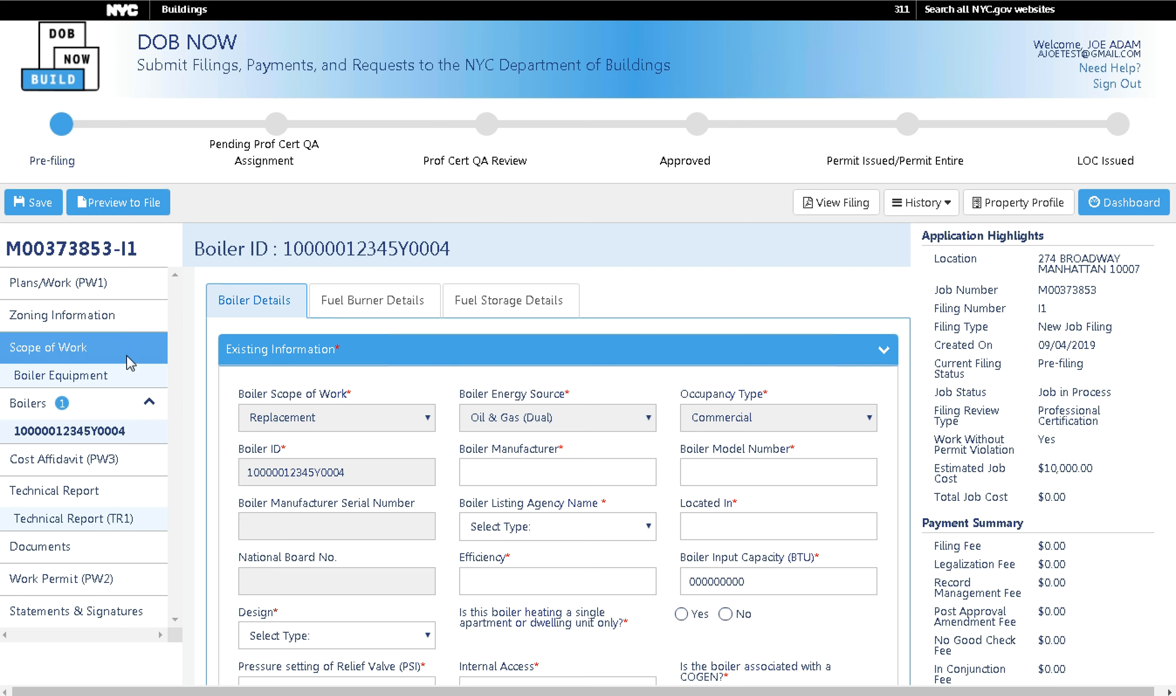
left_click(109, 287)
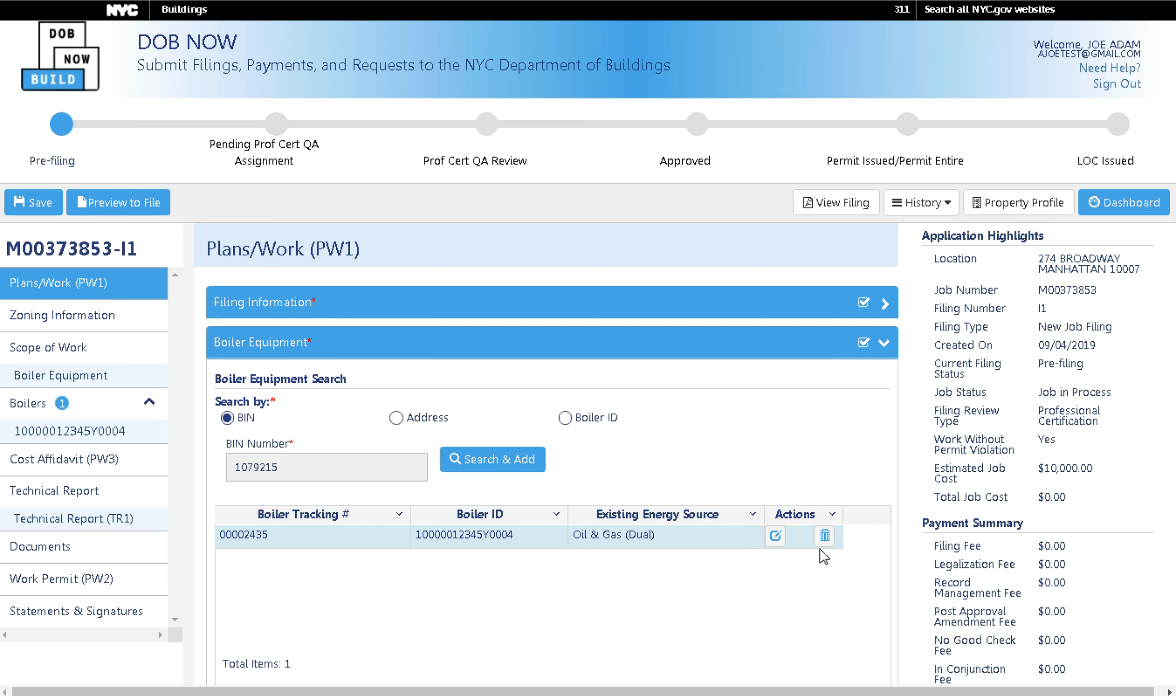
left_click(99, 432)
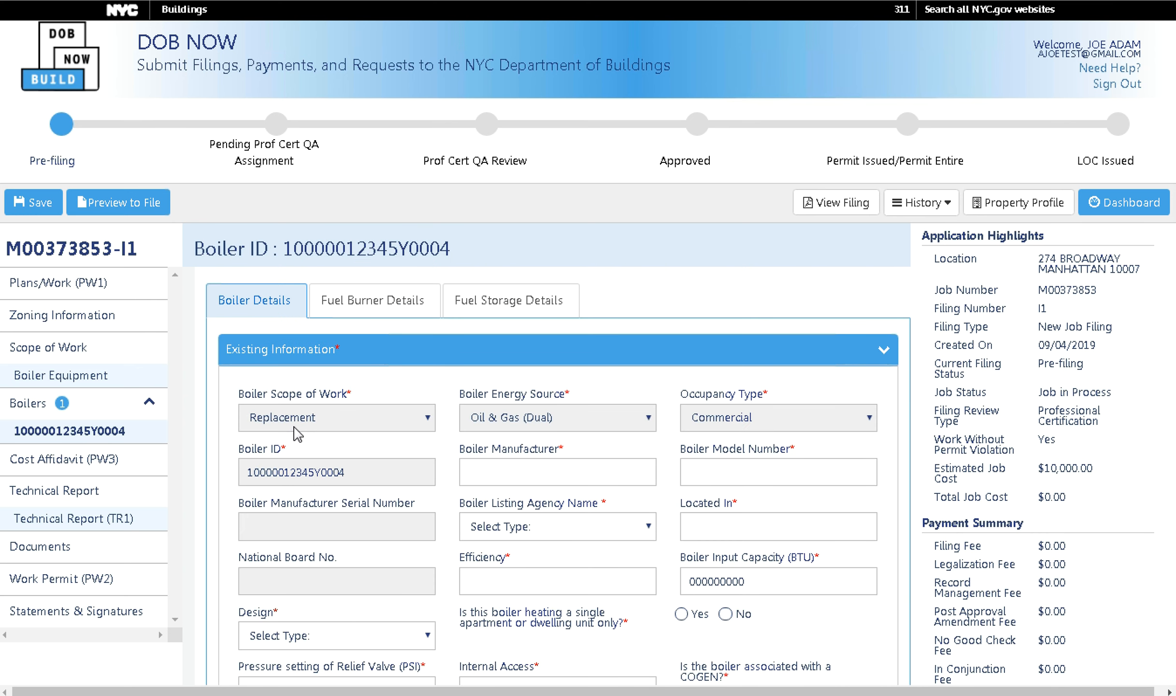
Enter existing boiler manufacturer and model 'DEMO', CSA listing agency, and location 'DEMO'.
left_click(332, 360)
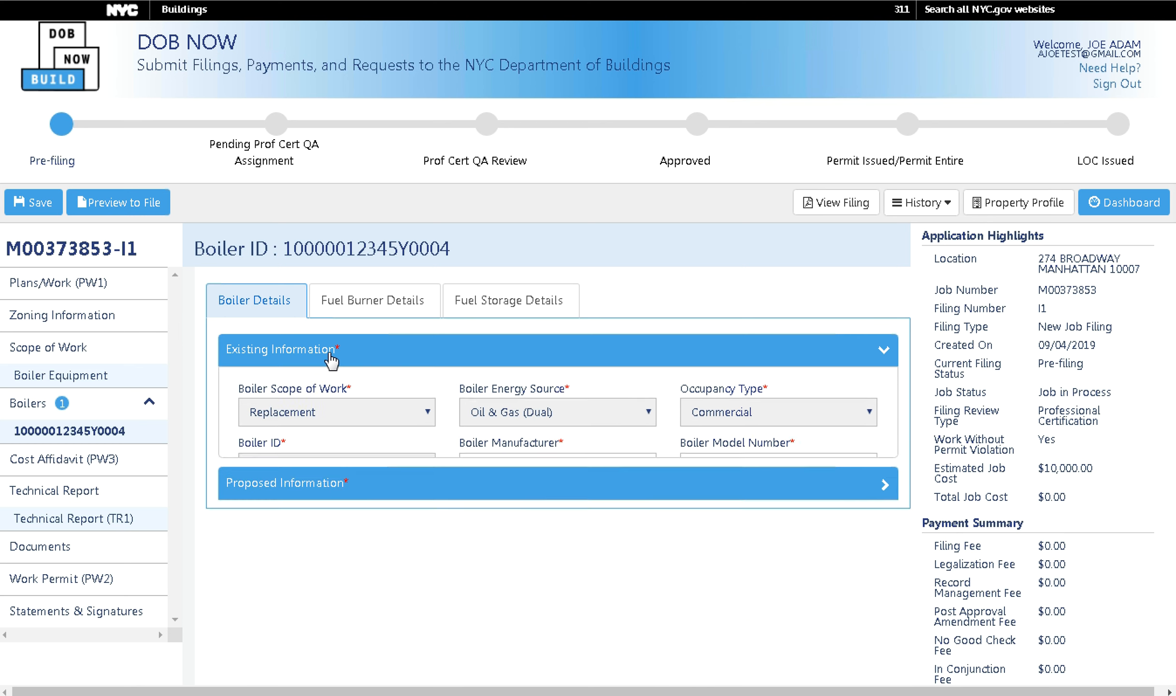
left_click(369, 365)
left_click(527, 478)
type("DEMO")
left_click(726, 472)
type("DEMO")
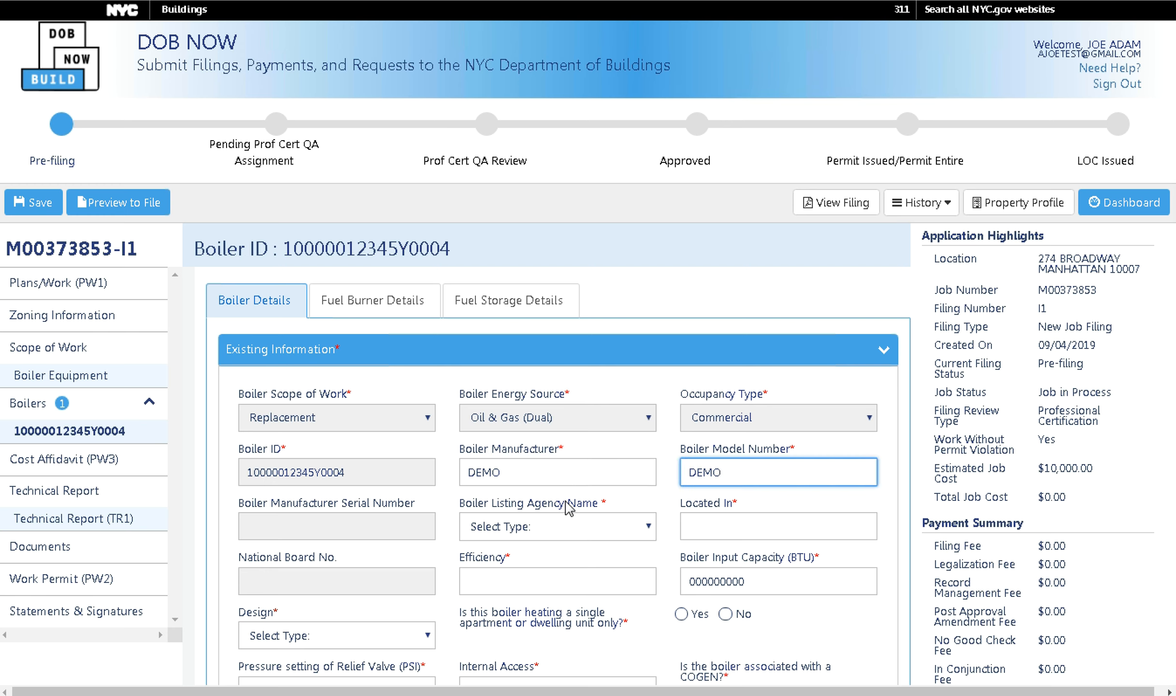
left_click(601, 525)
left_click(546, 565)
left_click(729, 528)
type("DEMO")
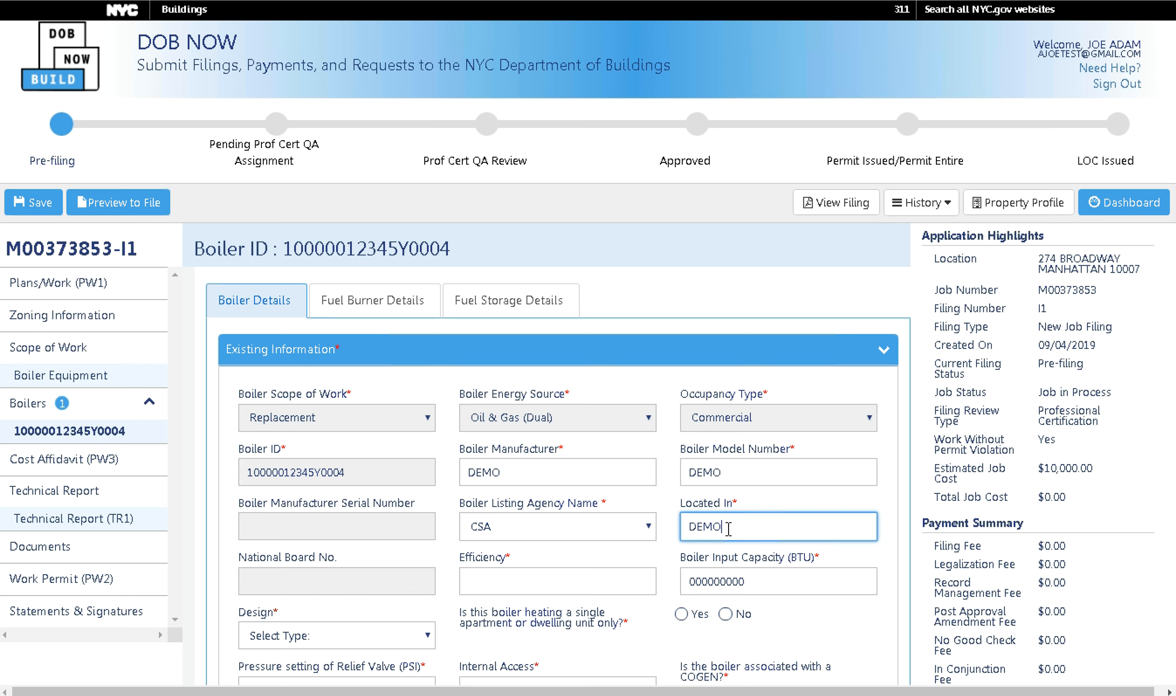
Answer No to the single-apartment question, choose Fire-Tube design and Handhole internal access.
left_click(617, 586)
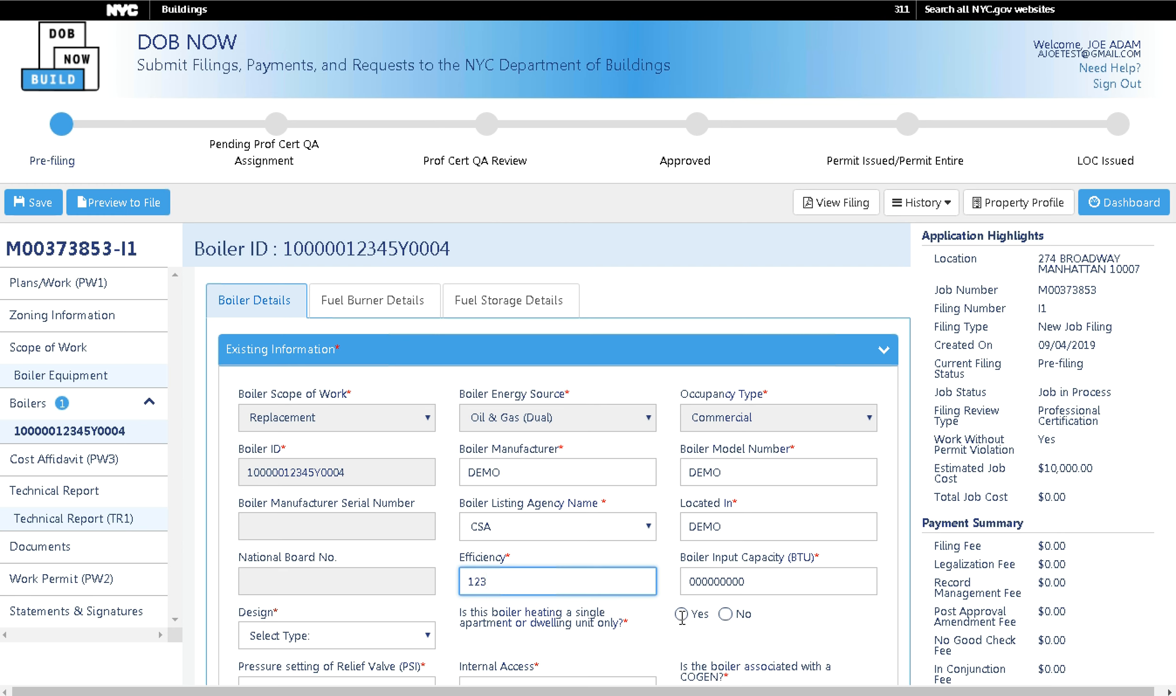
left_click(725, 615)
left_click(388, 640)
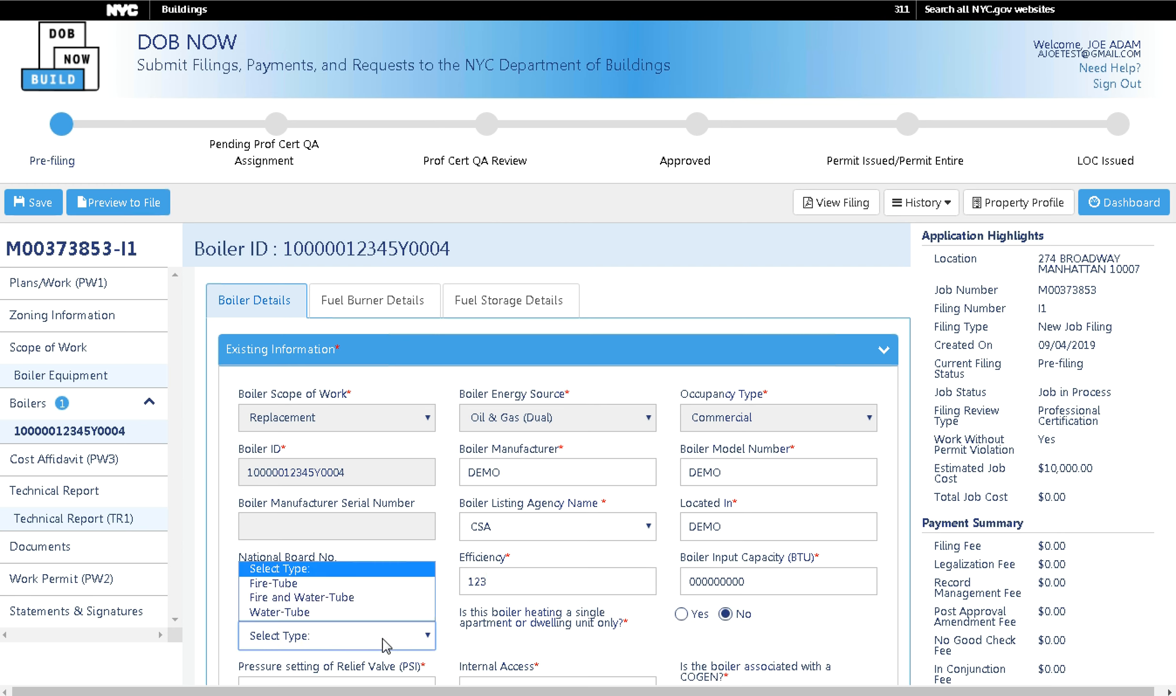
left_click(309, 583)
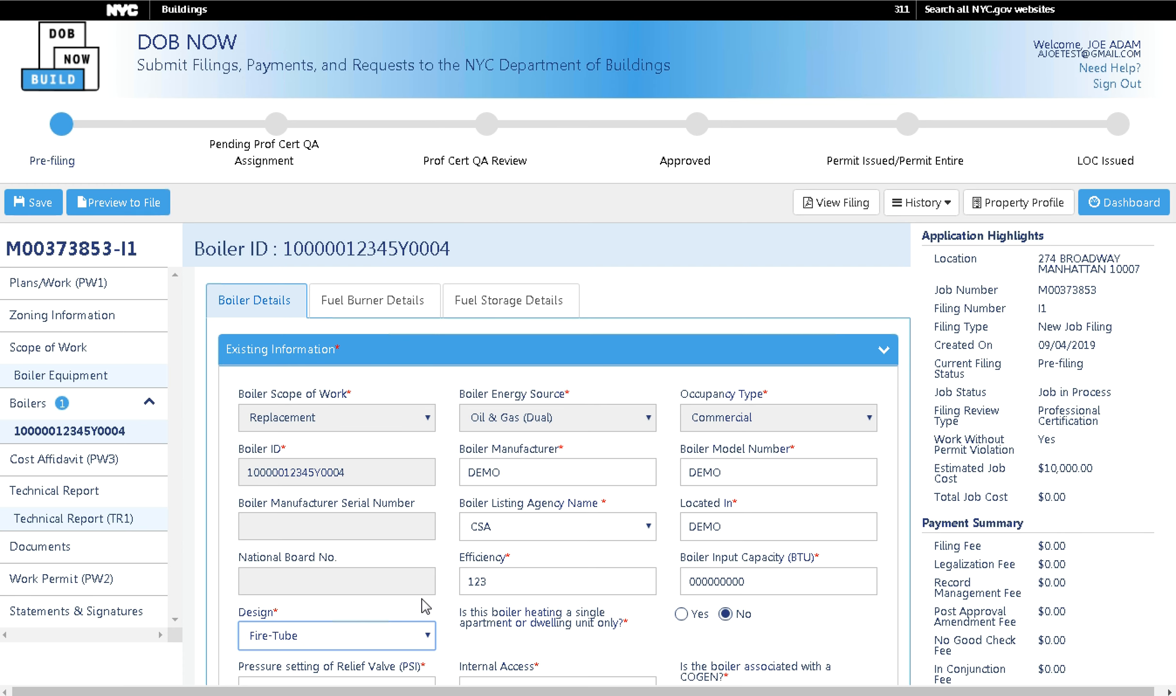
scroll(425, 604, "down", 5)
left_click(366, 397)
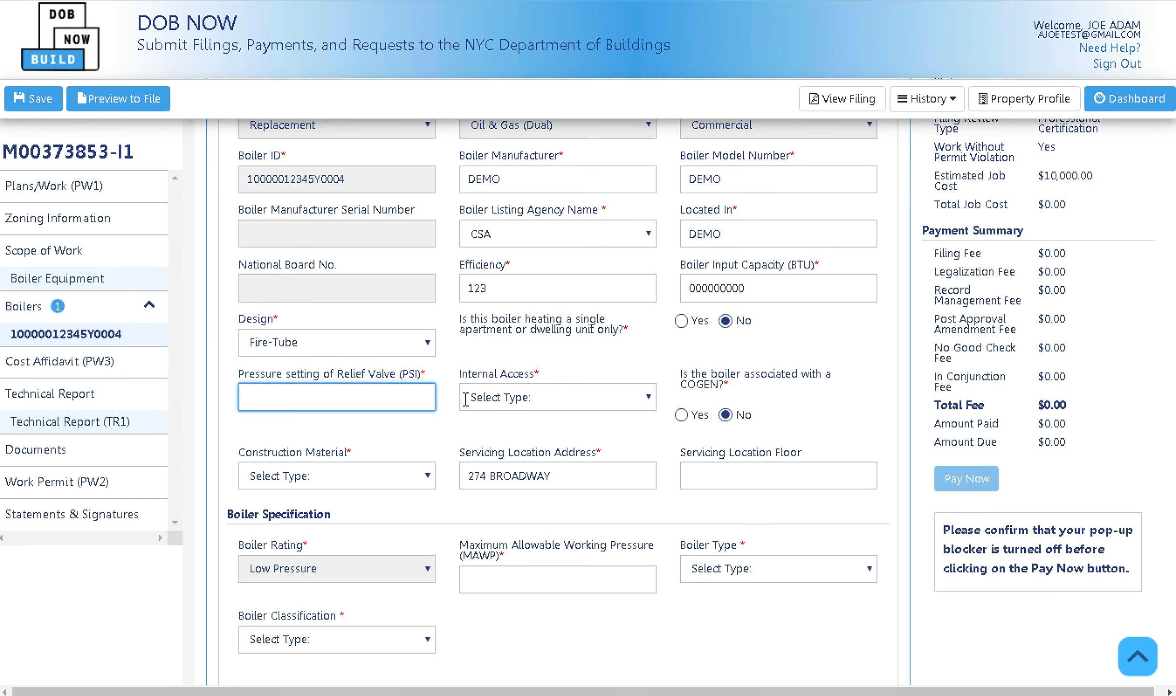
left_click(504, 401)
left_click(532, 435)
Set relief valve pressure 00, Steel construction, servicing floor 'DEMO', and MAWP 123.
left_click(375, 404)
type("00")
left_click(357, 481)
left_click(312, 527)
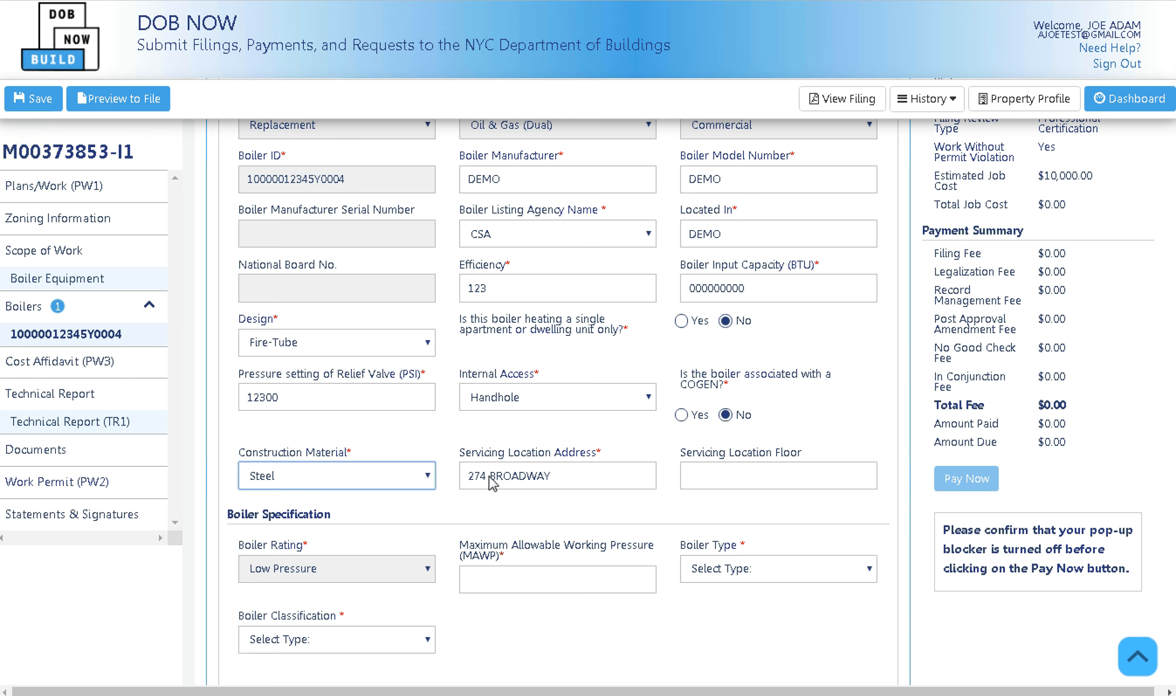
left_click(737, 485)
type("DEM")
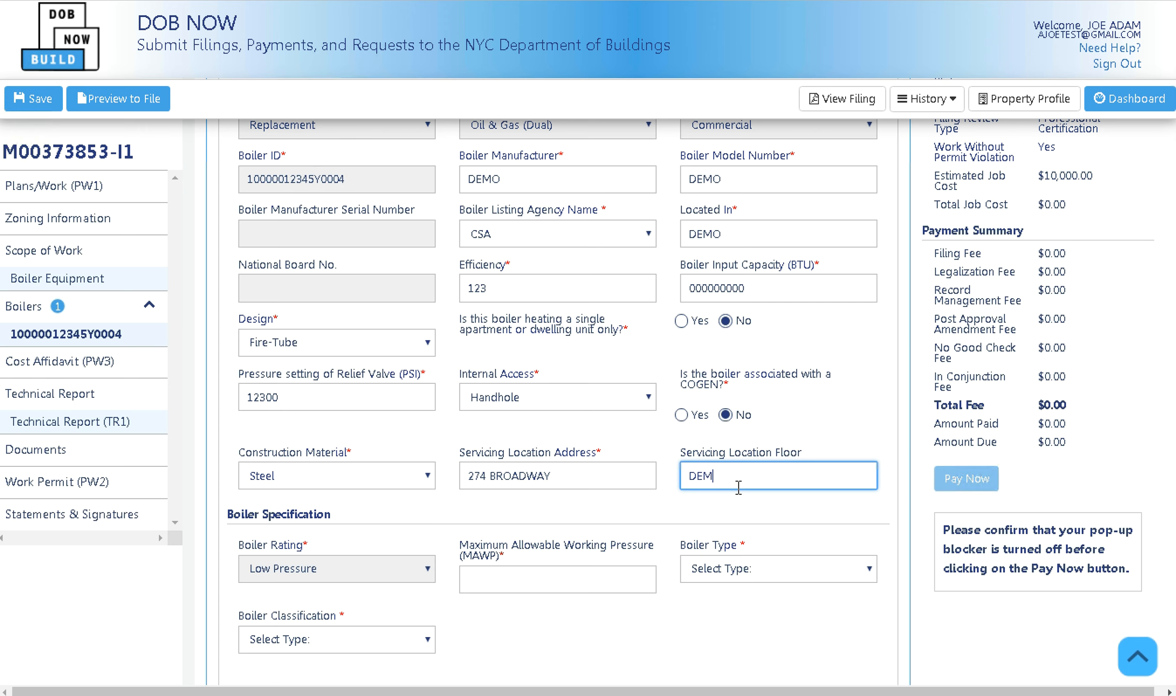
type("O")
left_click(499, 584)
type("123")
Set boiler type Hot Water Heating, Conventional (Standard) classification, Vent connection with Stainless Steel venting.
left_click(717, 577)
left_click(720, 604)
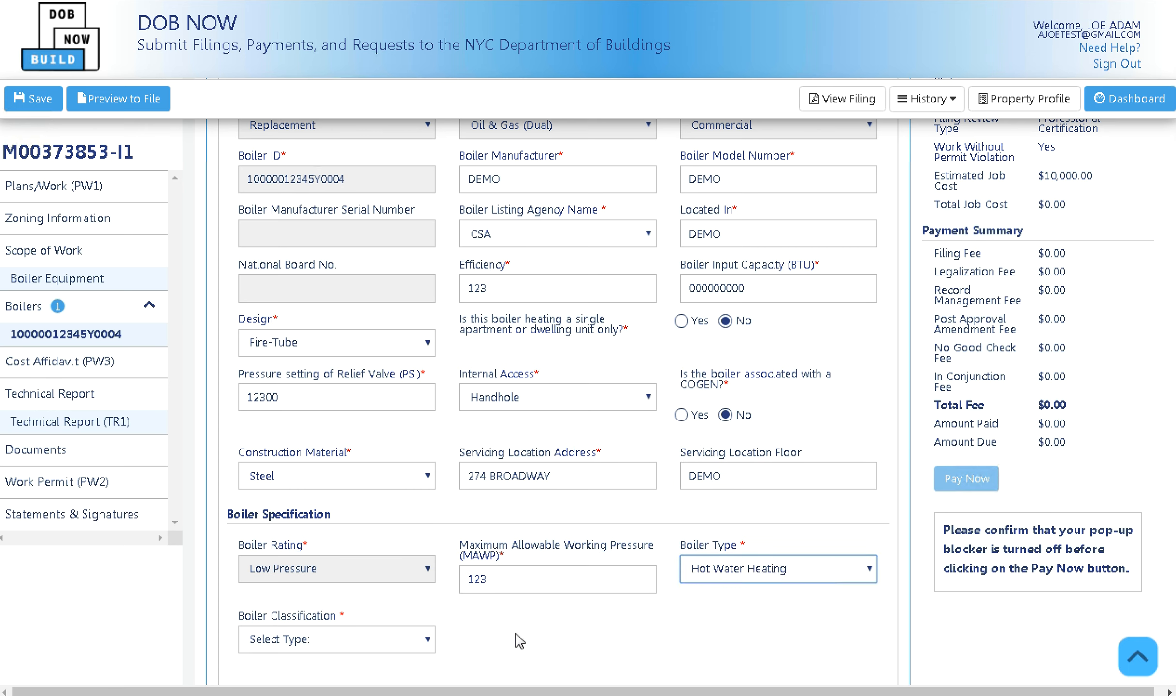
left_click(338, 647)
left_click(304, 574)
scroll(404, 555, "up", 2)
scroll(396, 548, "down", 4)
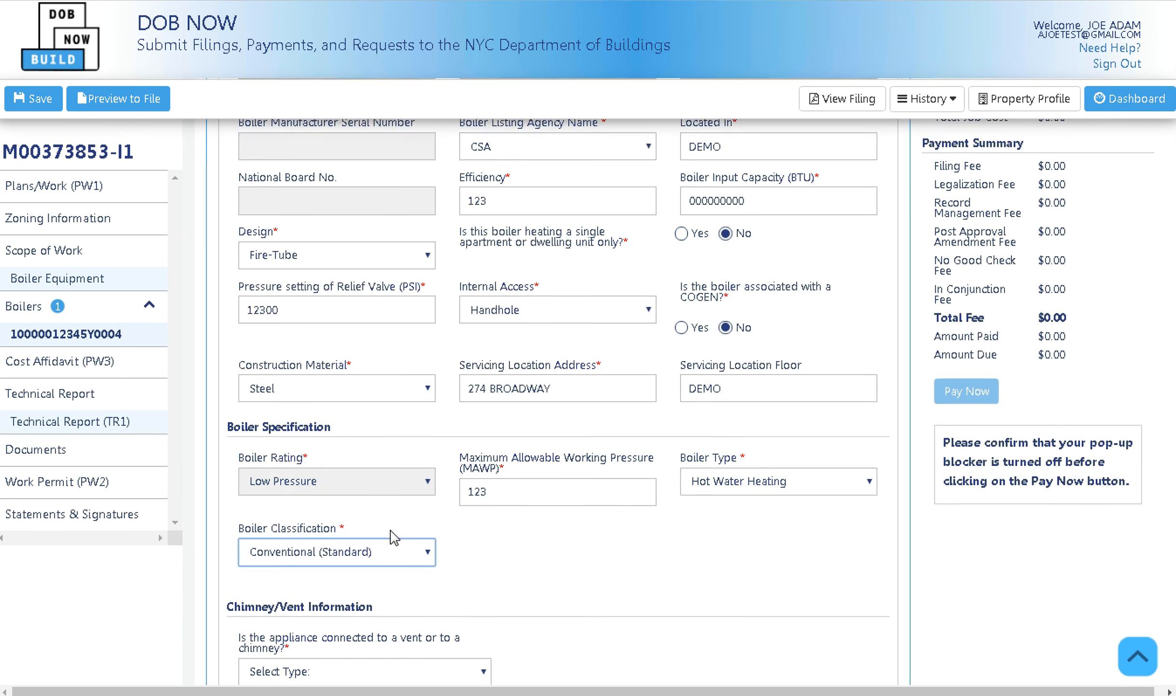
scroll(391, 535, "down", 2)
left_click(375, 590)
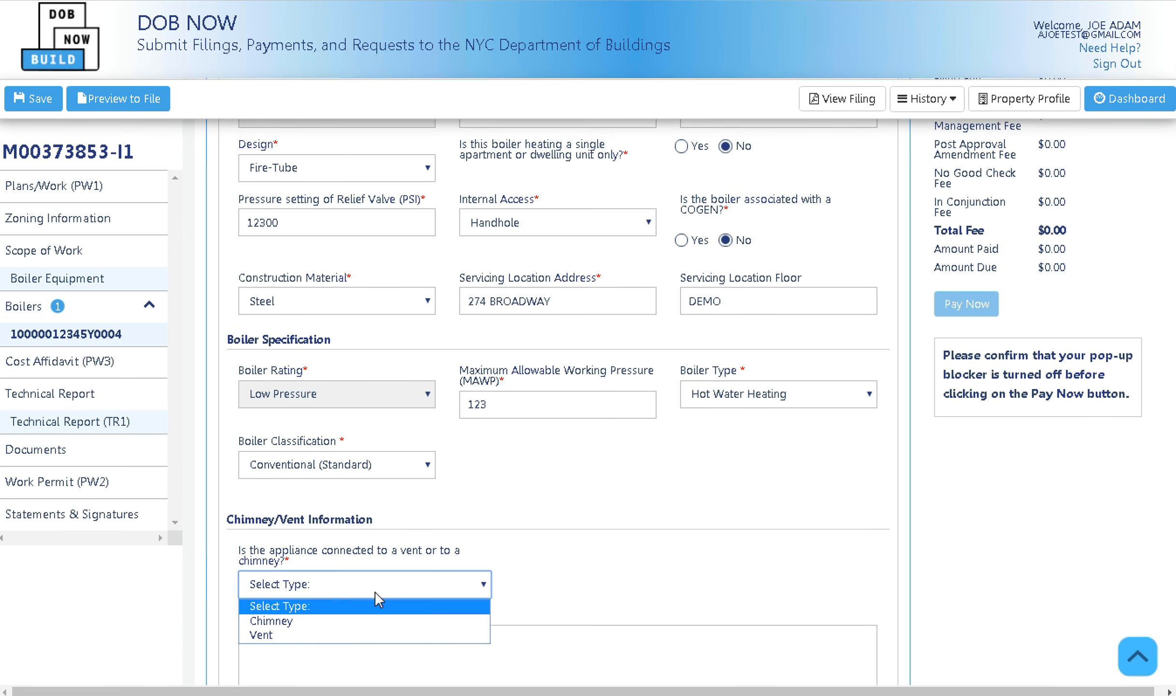
left_click(290, 635)
left_click(547, 587)
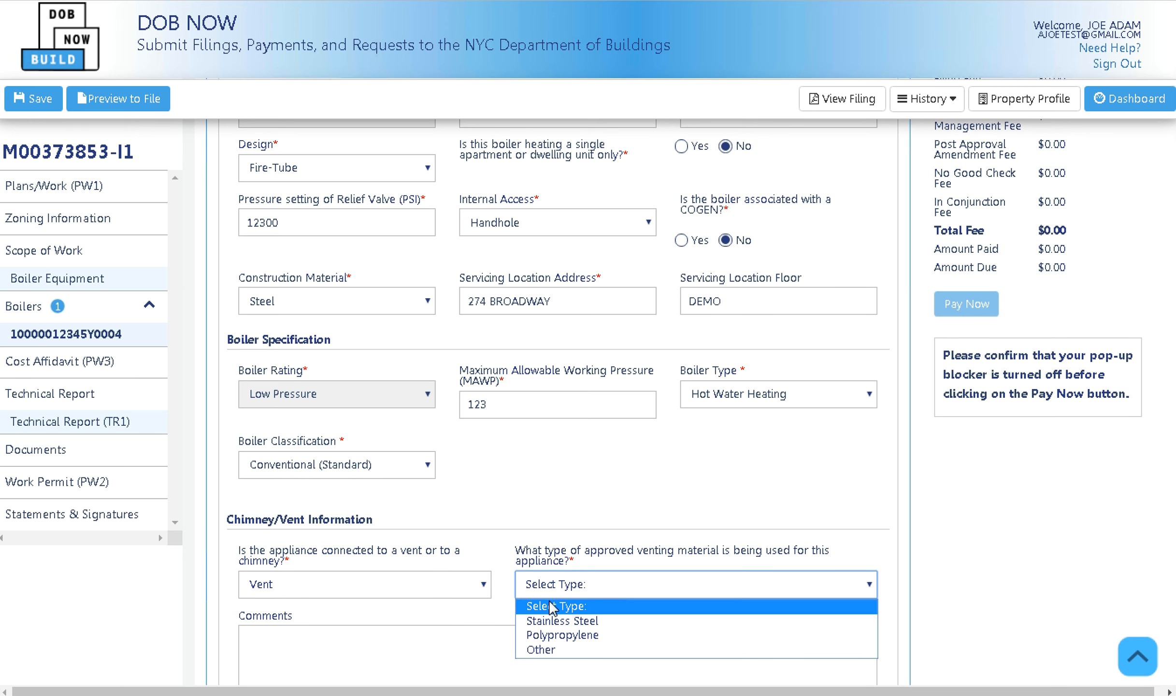
left_click(557, 621)
scroll(515, 560, "down", 3)
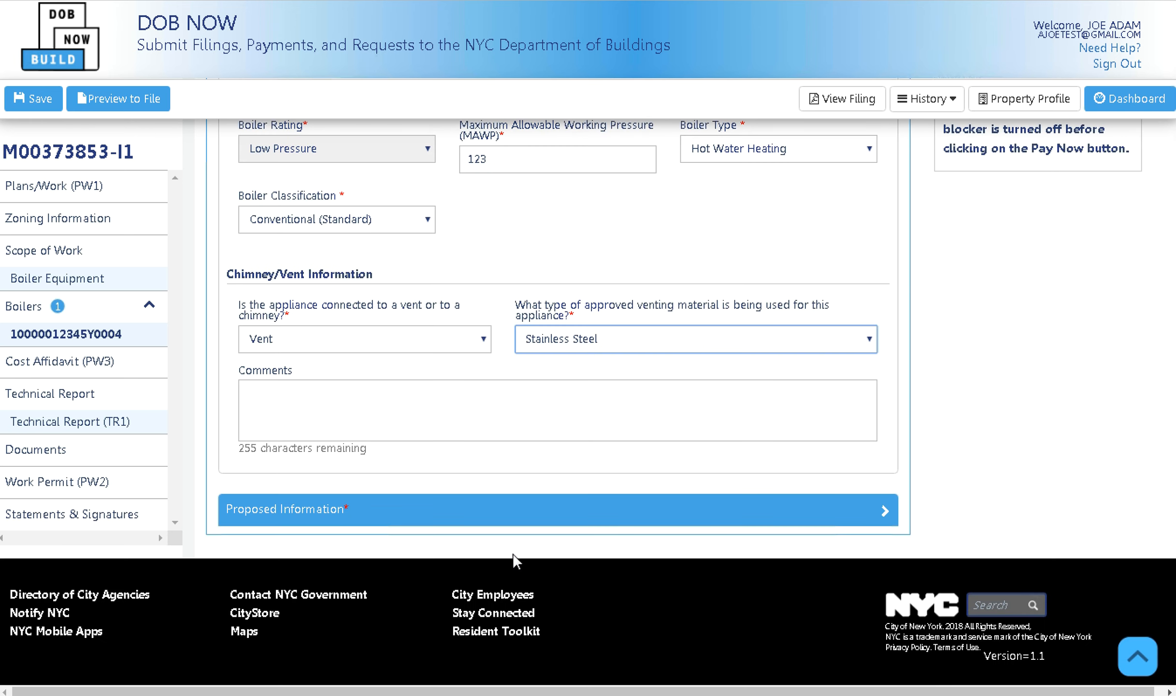
scroll(513, 556, "up", 12)
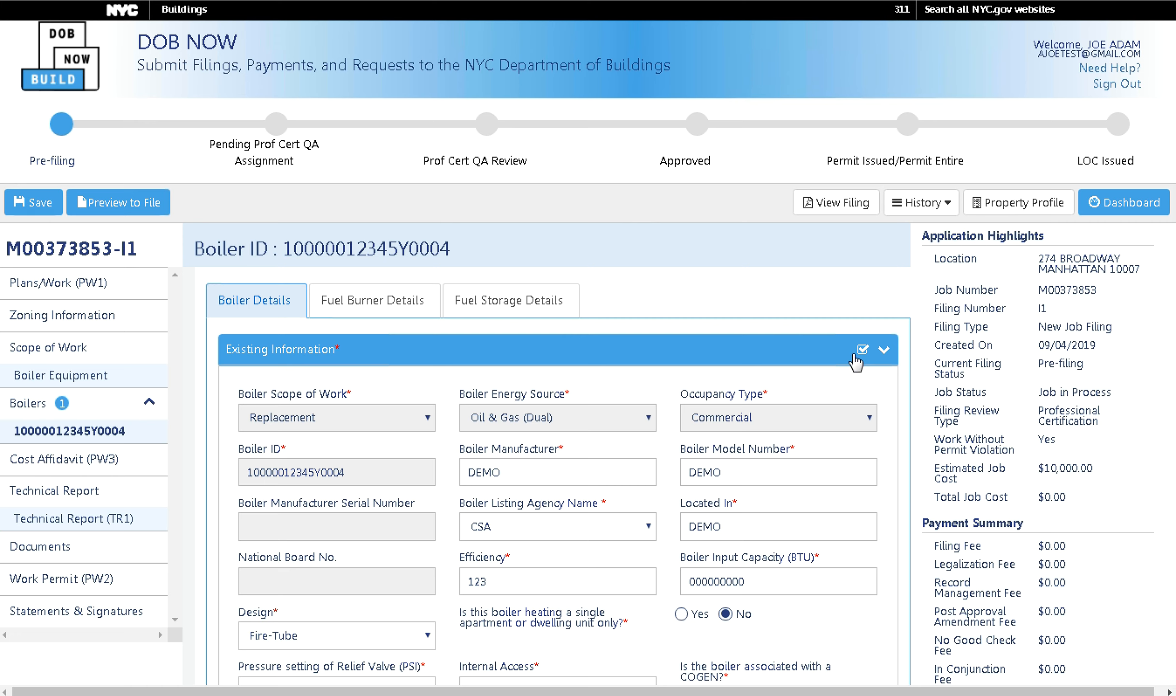
Collapse the Existing Information section and save the job filing, confirming the notification.
left_click(826, 351)
left_click(42, 208)
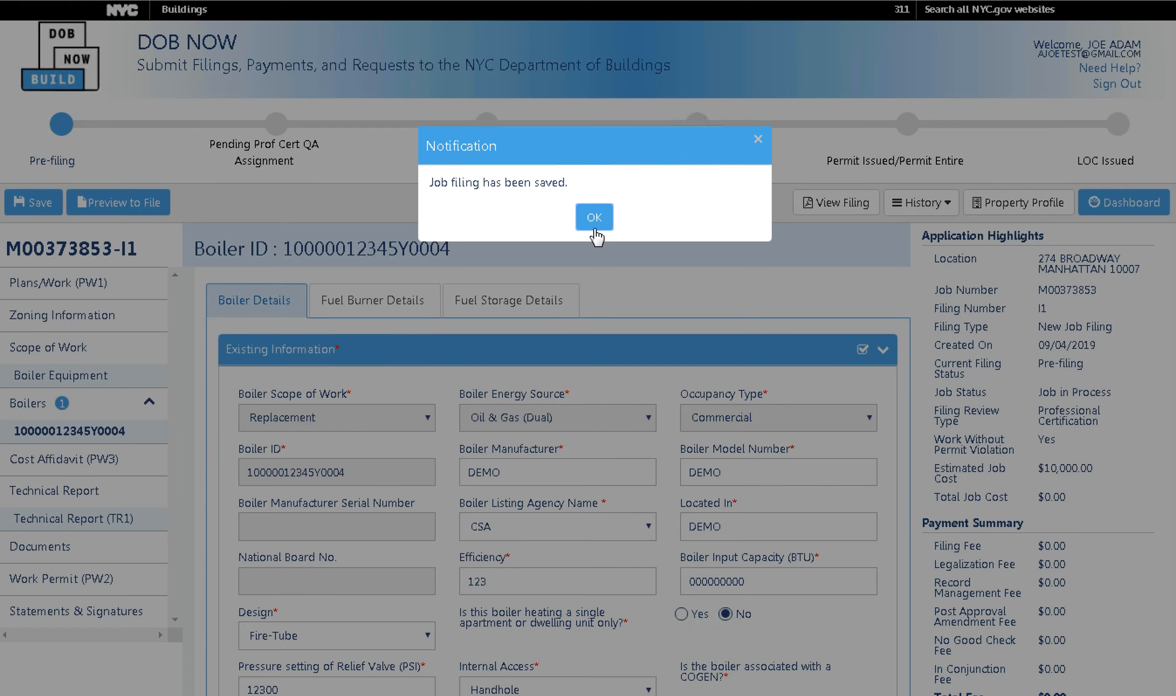
left_click(594, 226)
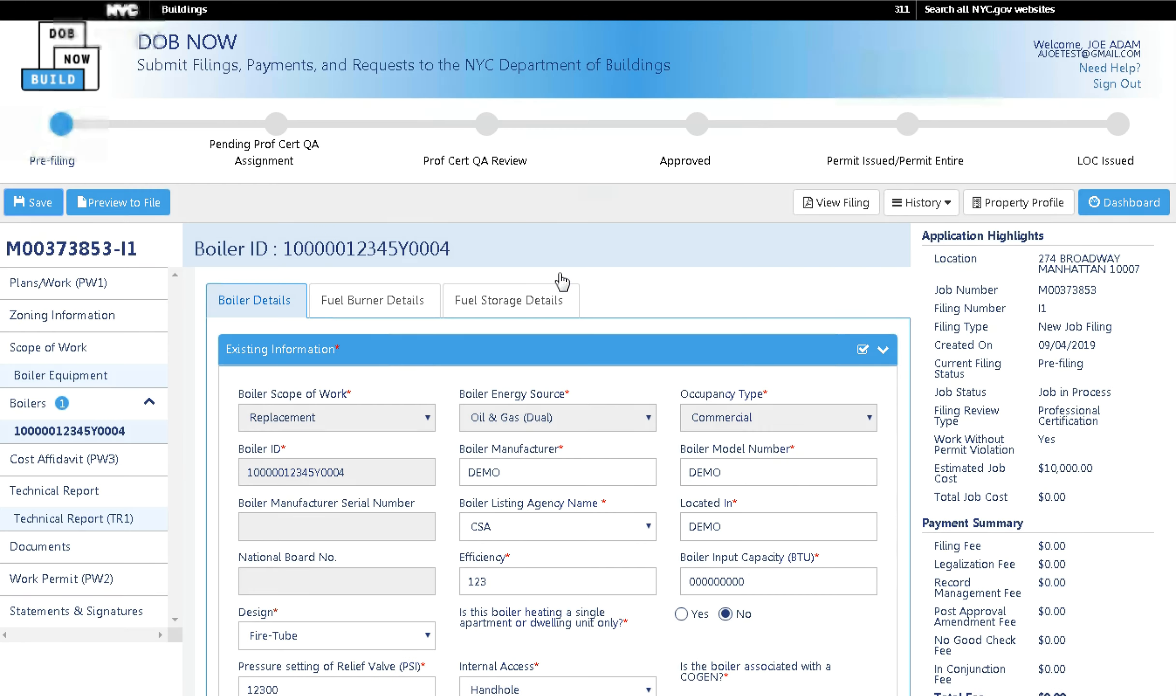
Set proposed occupancy to Commercial, model 1245, ETL/Interex listing agency, and location 'DEMO'.
left_click(663, 358)
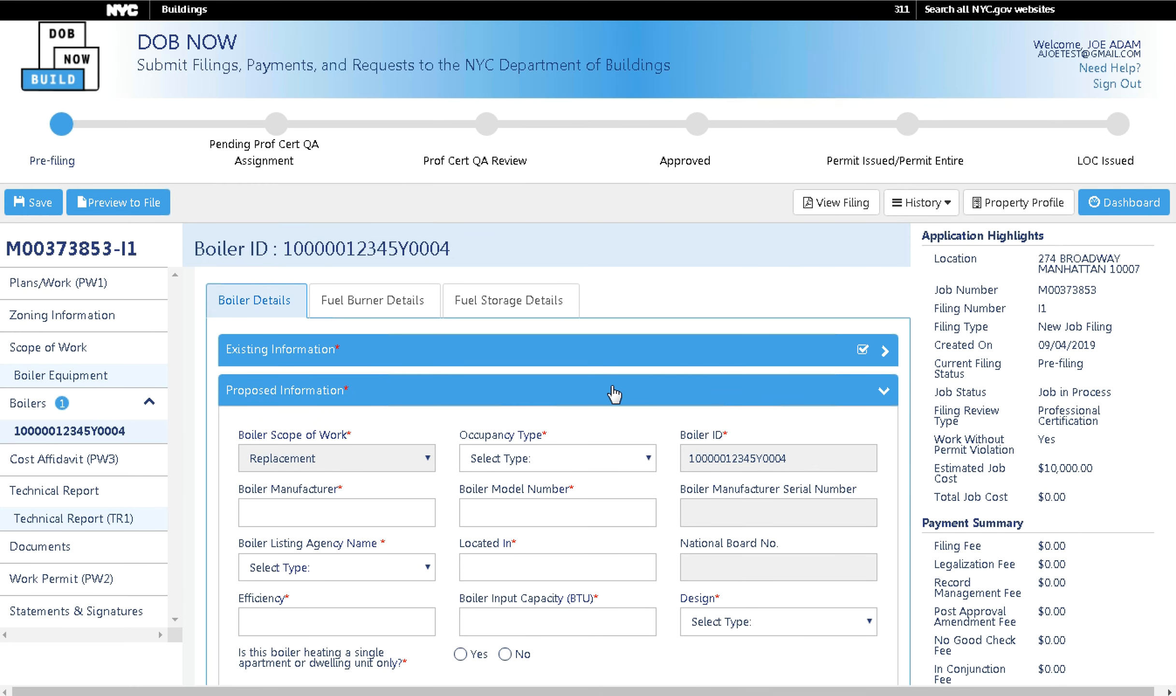
left_click(531, 461)
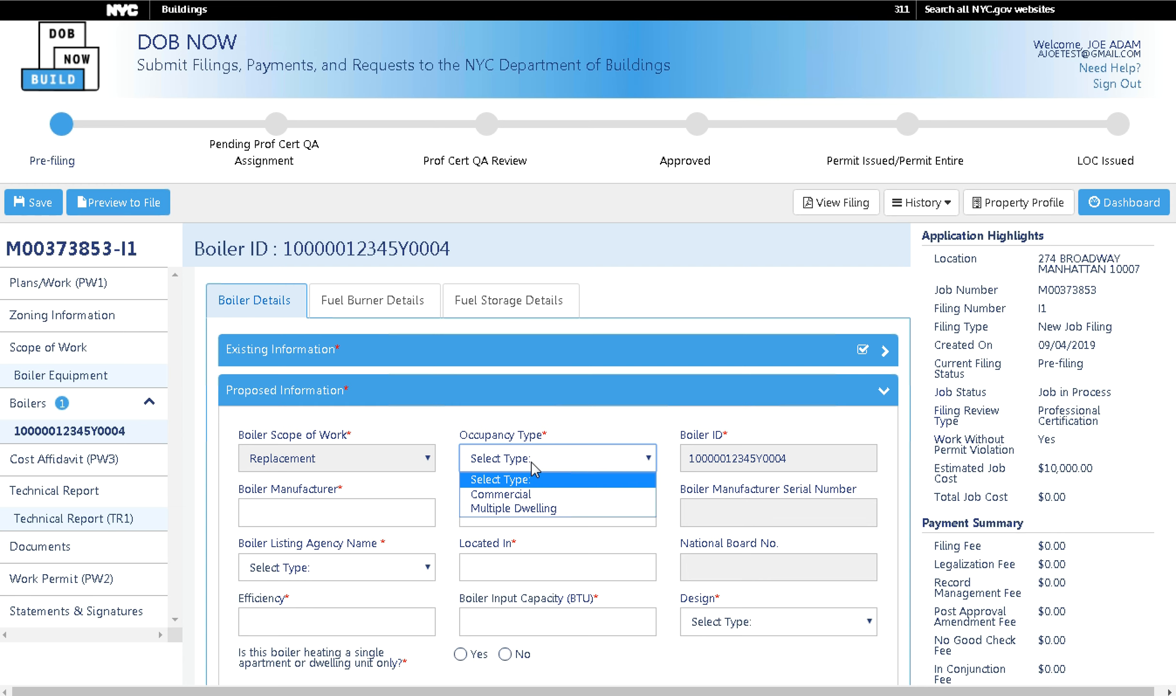
left_click(523, 494)
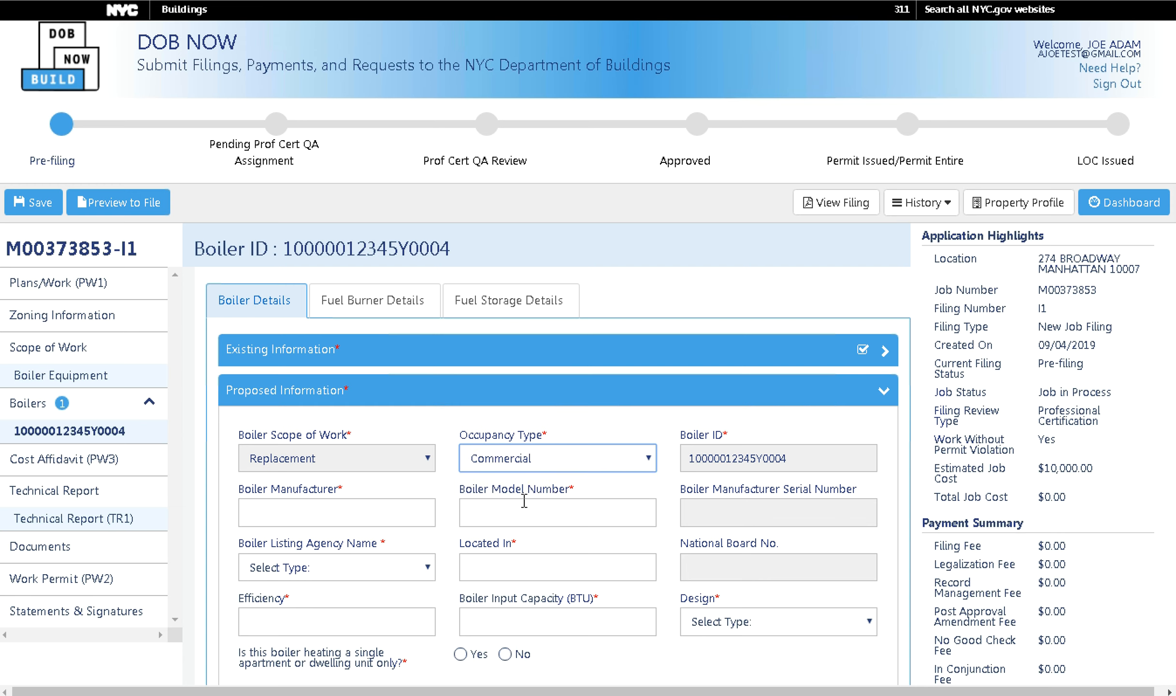
left_click(390, 511)
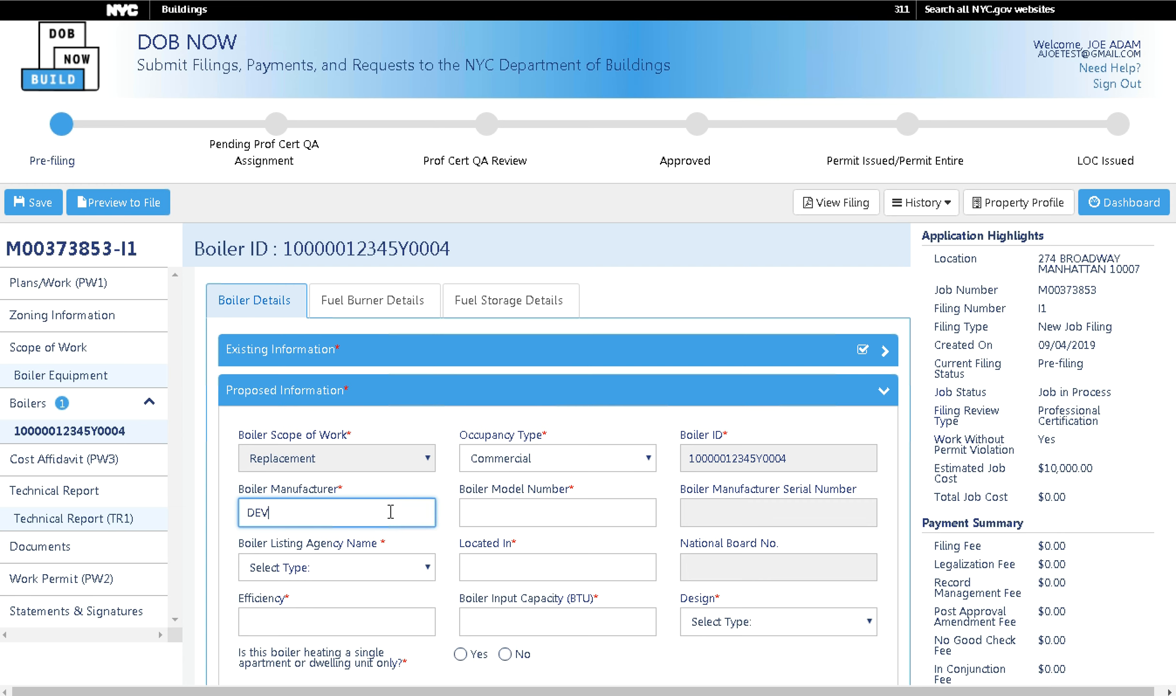
left_click(512, 513)
type("1245")
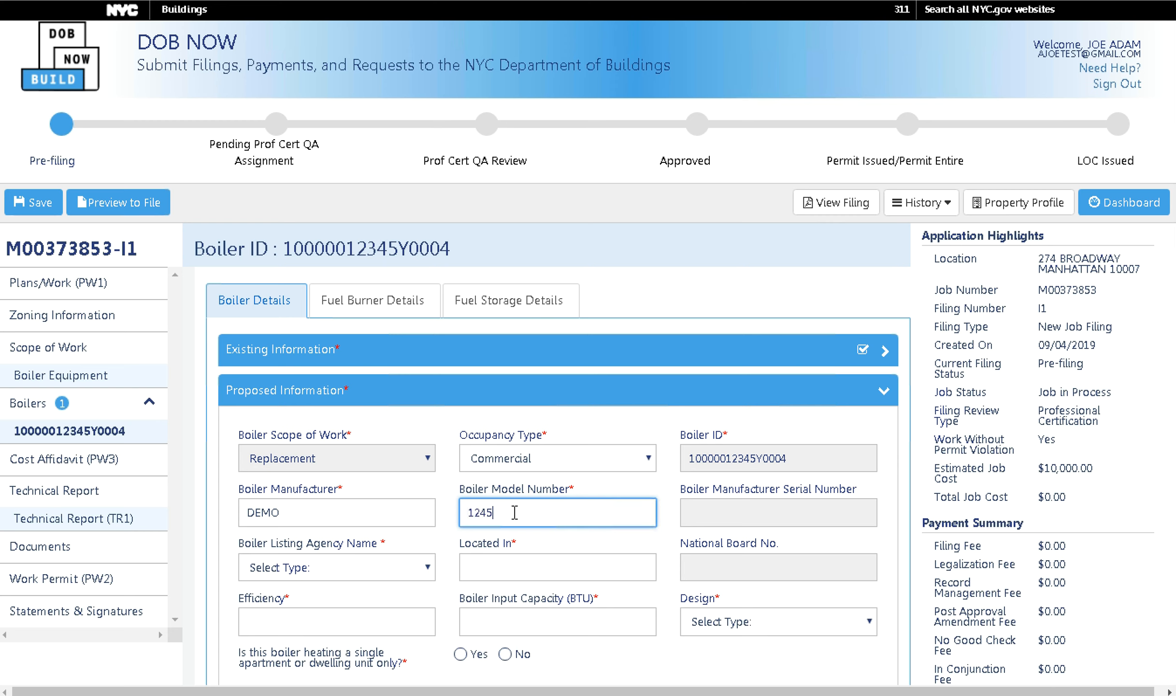
left_click(335, 570)
left_click(277, 618)
left_click(508, 567)
type("DEMO")
Enter efficiency 123 and input capacity 1000, answering No to the single dwelling question.
left_click(352, 622)
type("123")
left_click(539, 621)
type("1000")
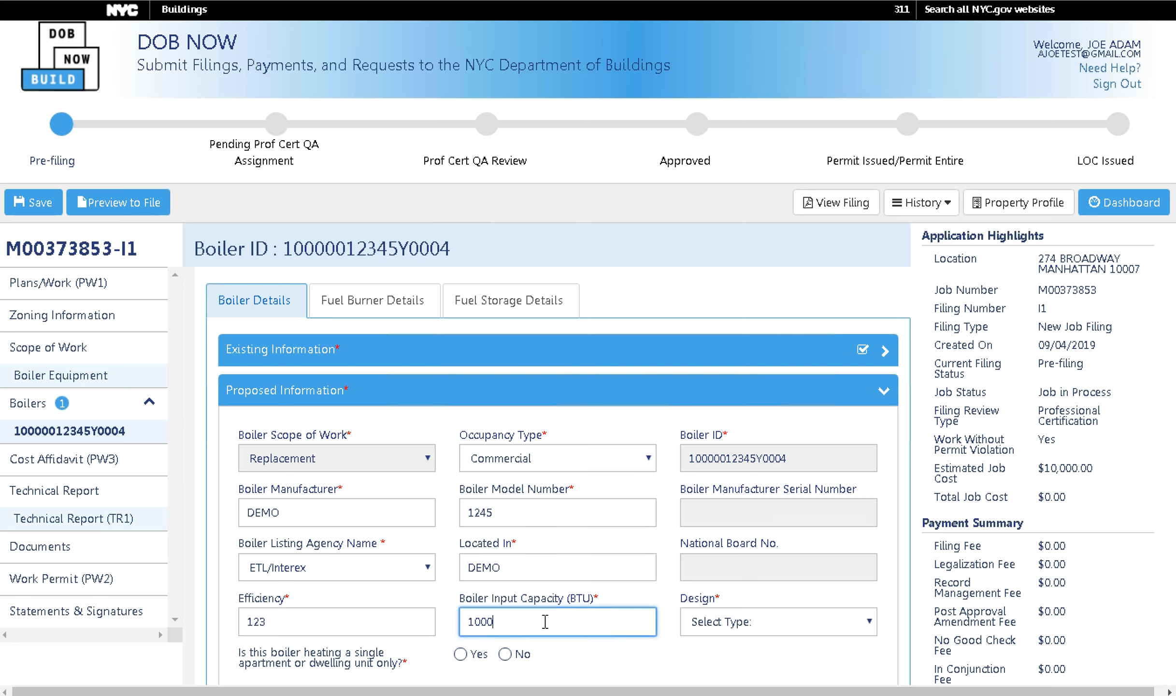
left_click(517, 645)
scroll(519, 638, "down", 6)
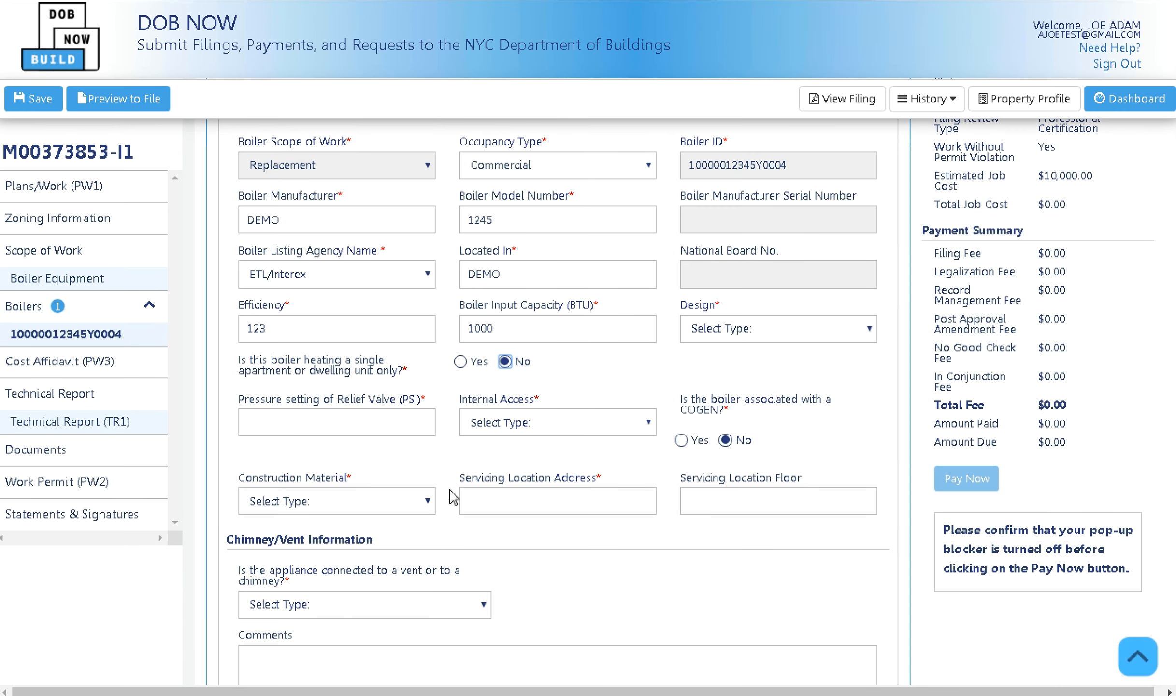
left_click(401, 428)
type("1235")
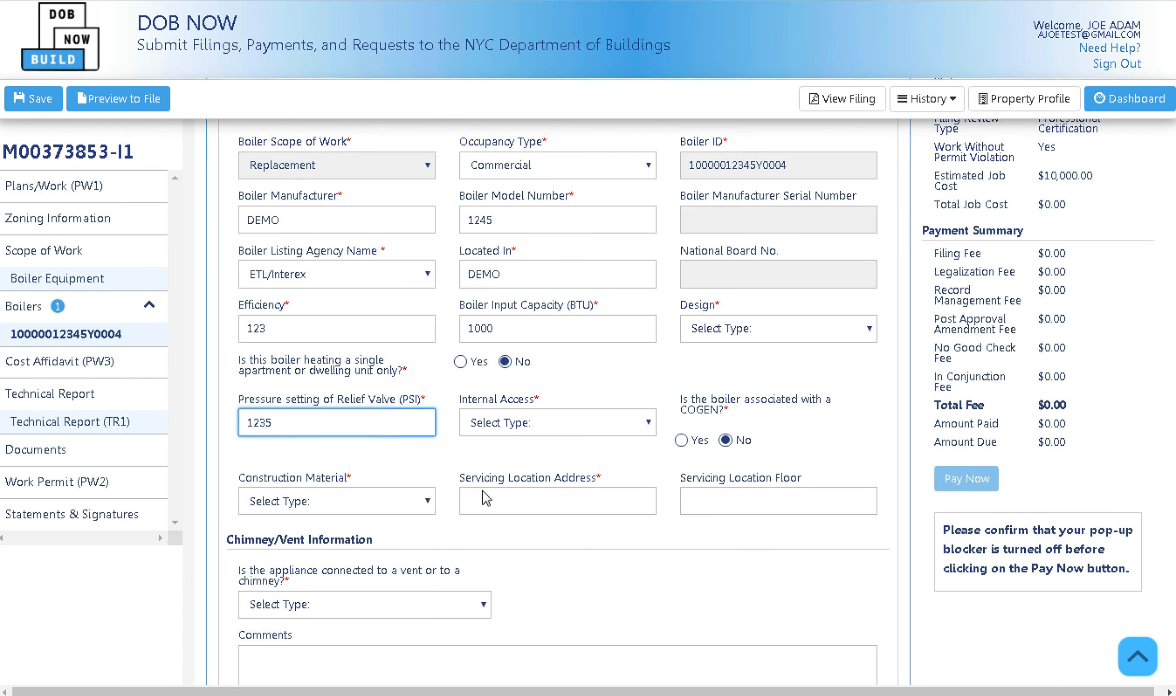
left_click(382, 515)
left_click(549, 427)
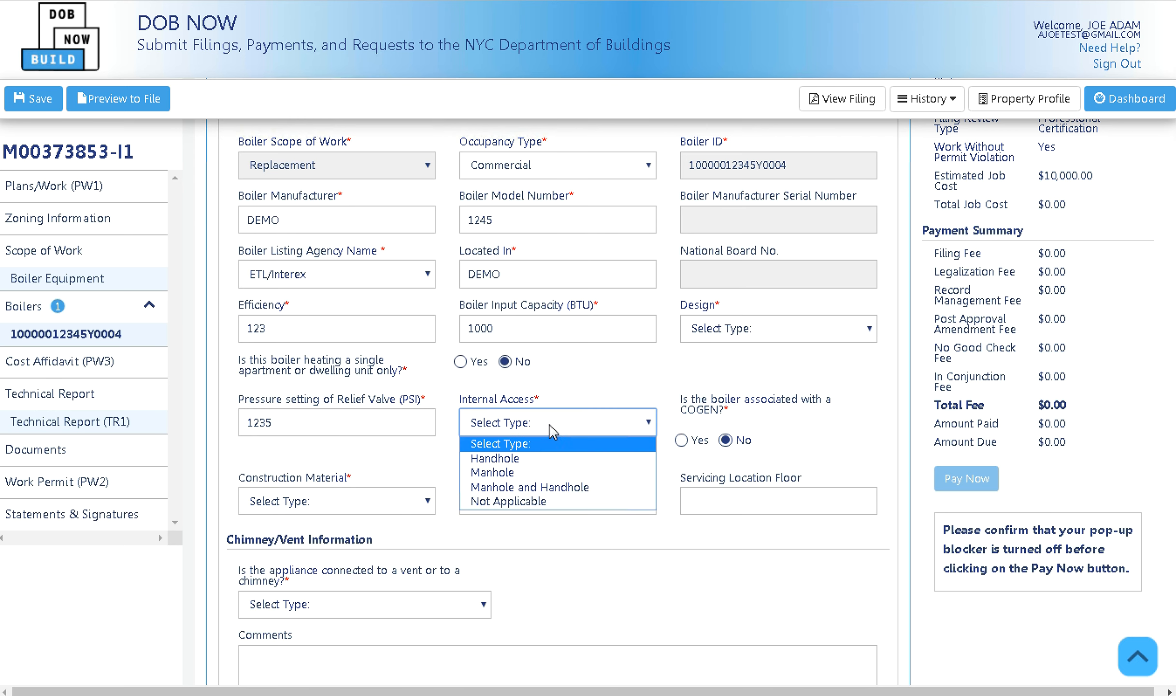
left_click(516, 487)
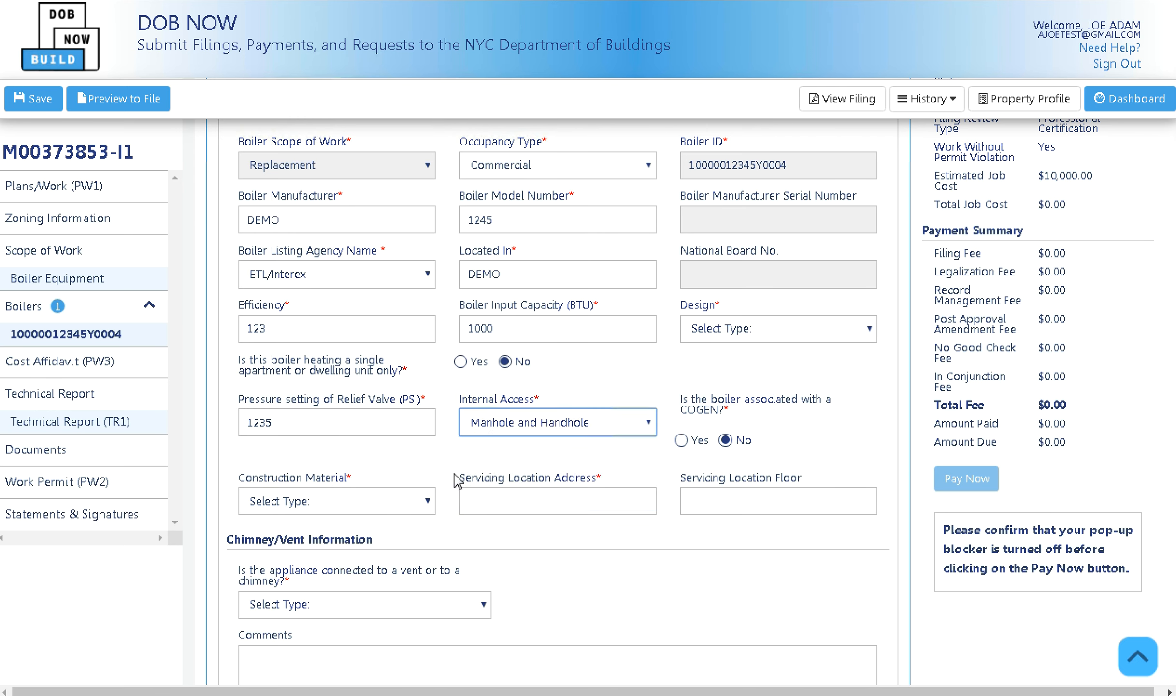
left_click(387, 498)
key("Return")
left_click(499, 497)
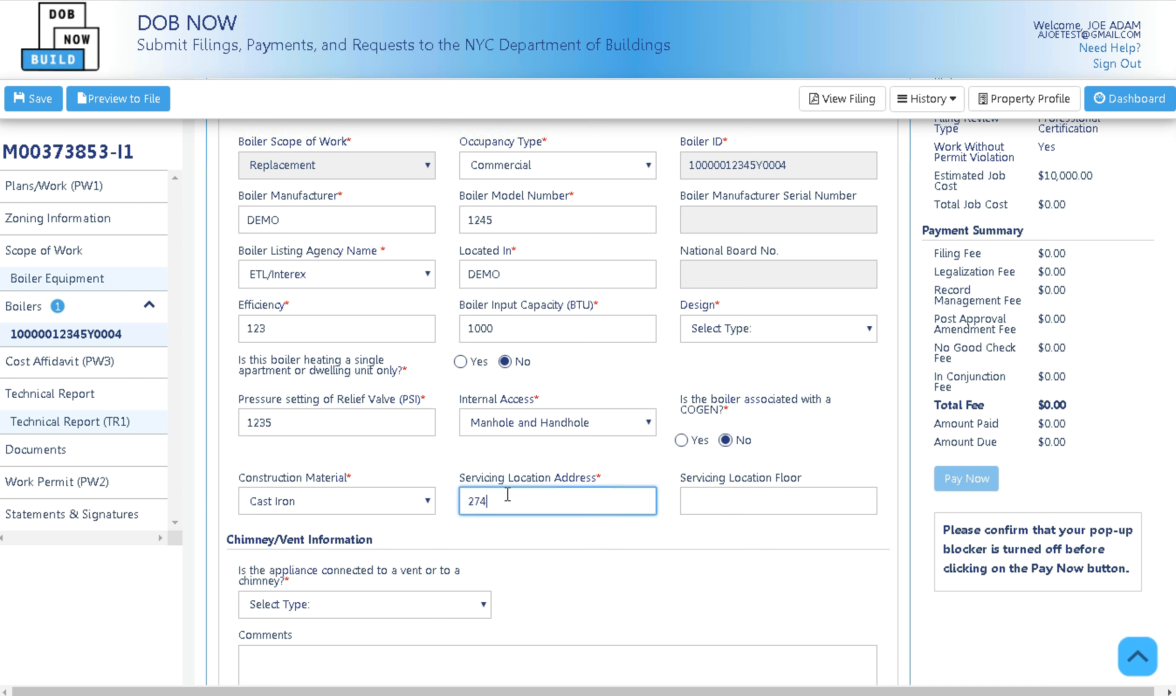
left_click(742, 501)
type("3")
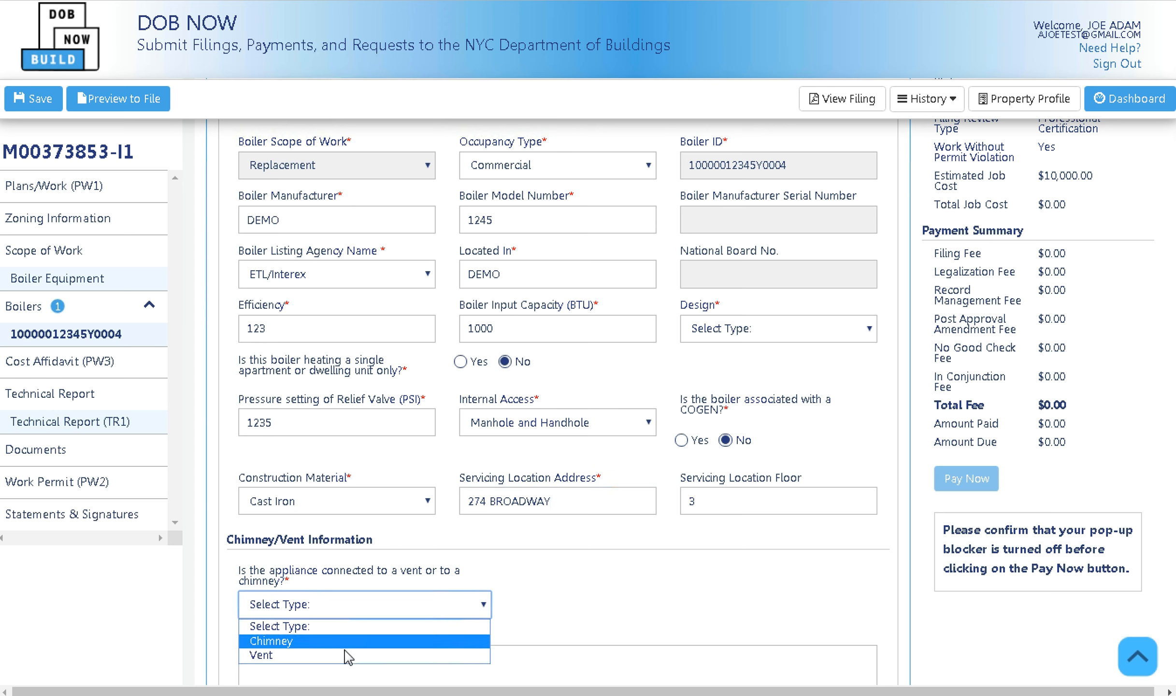
Connect the proposed appliance to a chimney and answer No to a new chimney installation.
left_click(324, 657)
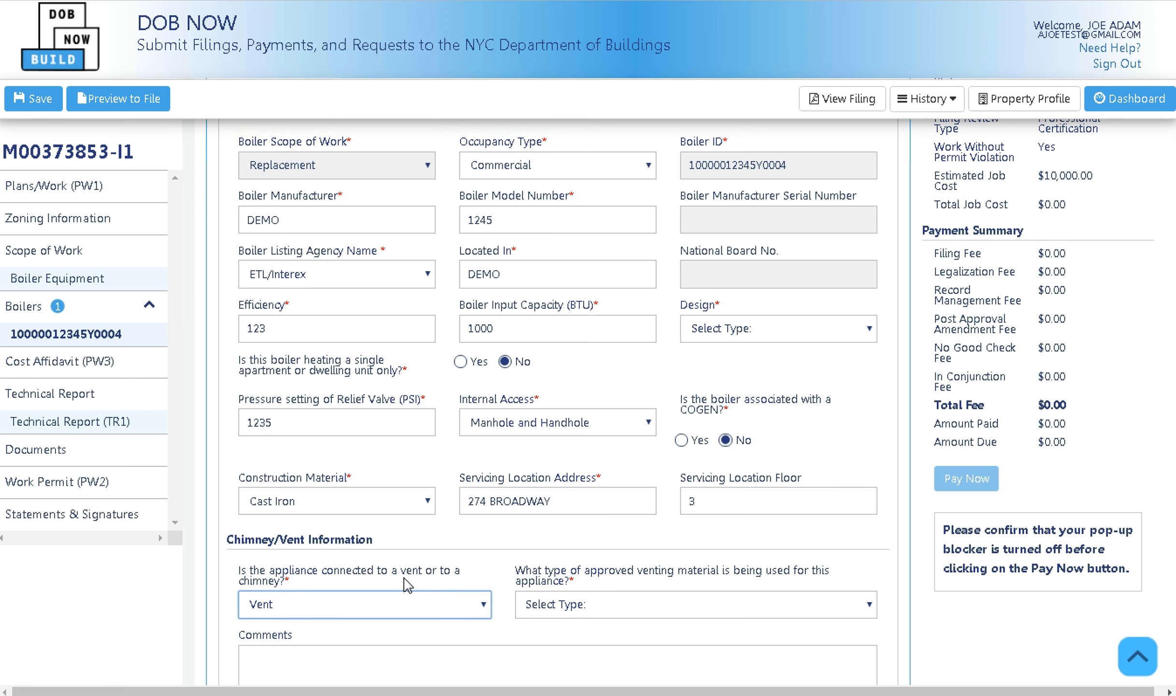
scroll(408, 574, "down", 2)
left_click(432, 524)
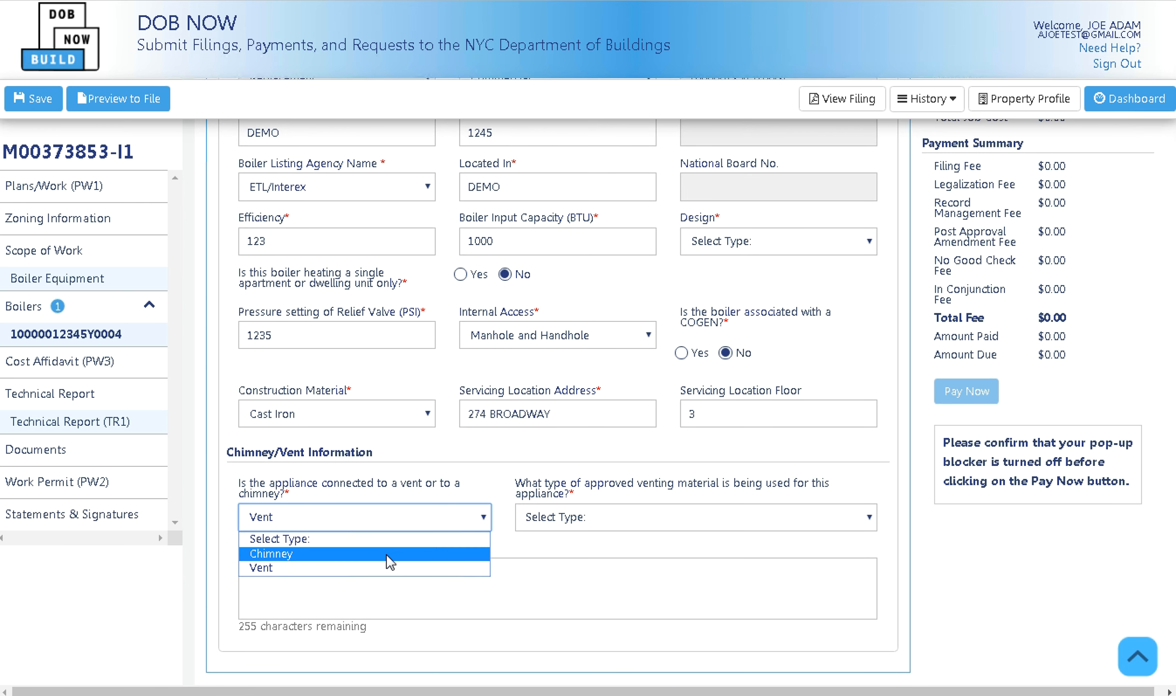
left_click(388, 554)
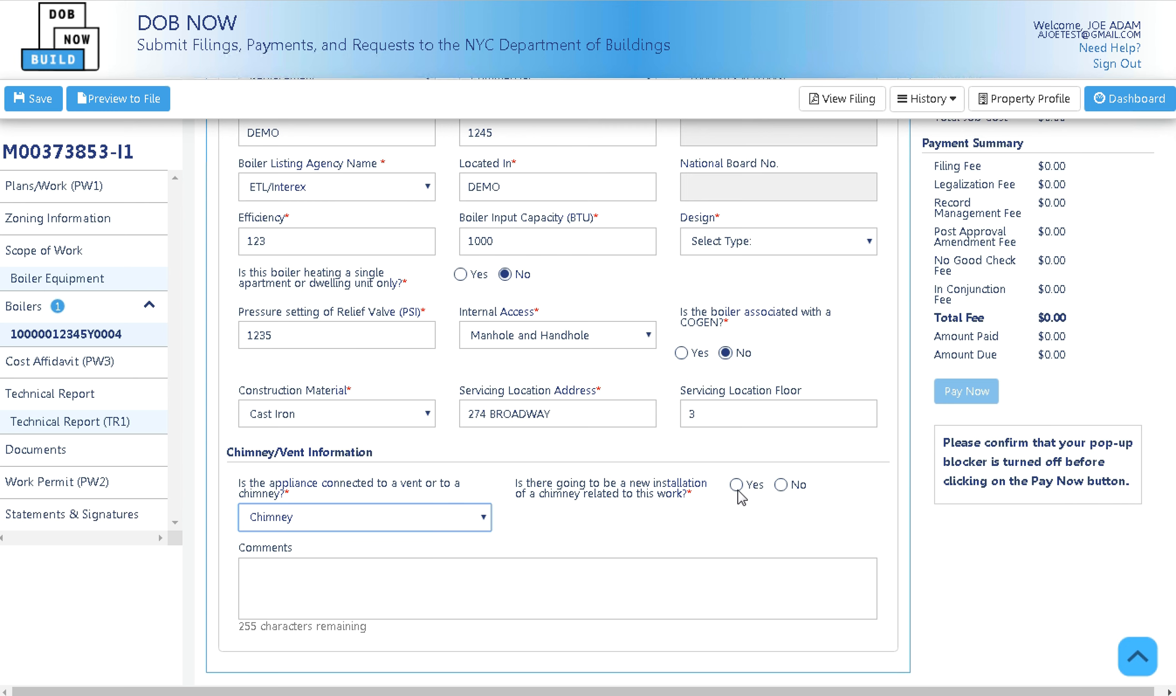
scroll(700, 507, "down", 2)
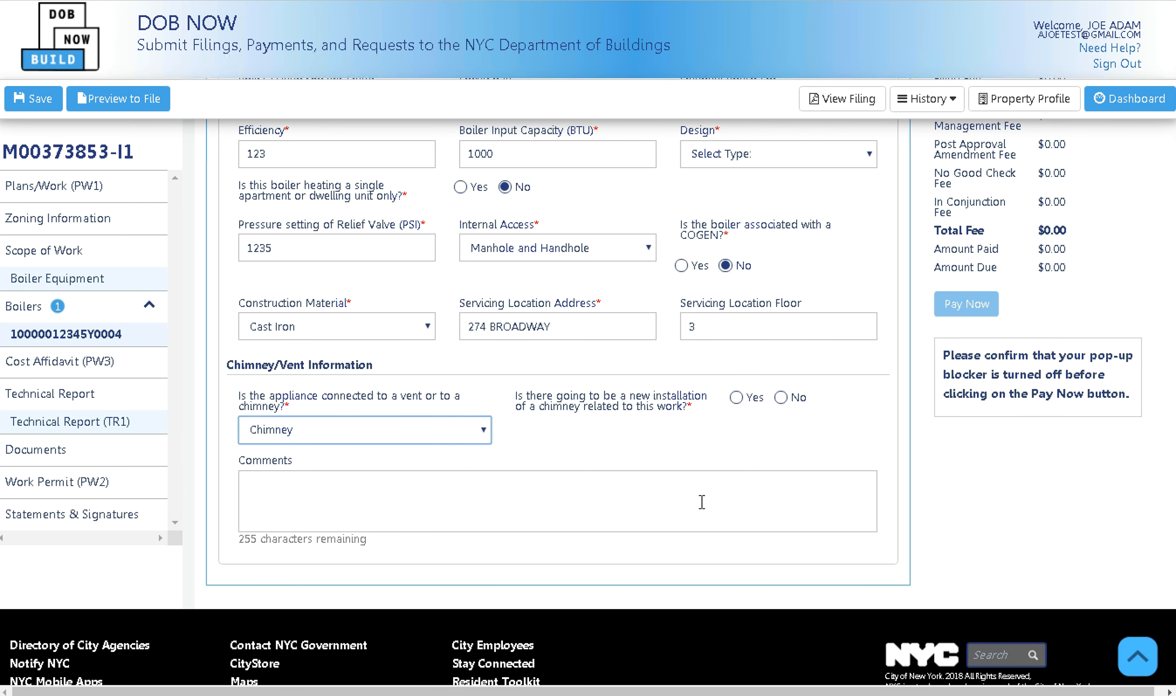
left_click(736, 397)
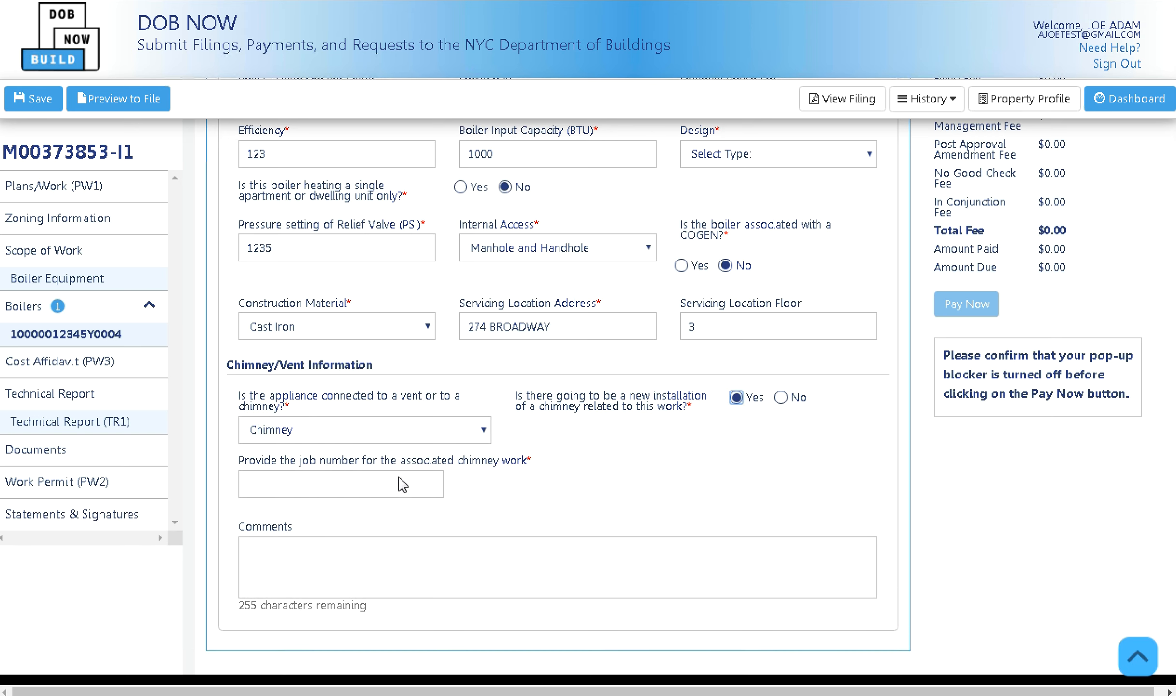
left_click(781, 397)
Choose Stainless Steel liner material and mark the chimney lining as in good condition.
left_click(450, 488)
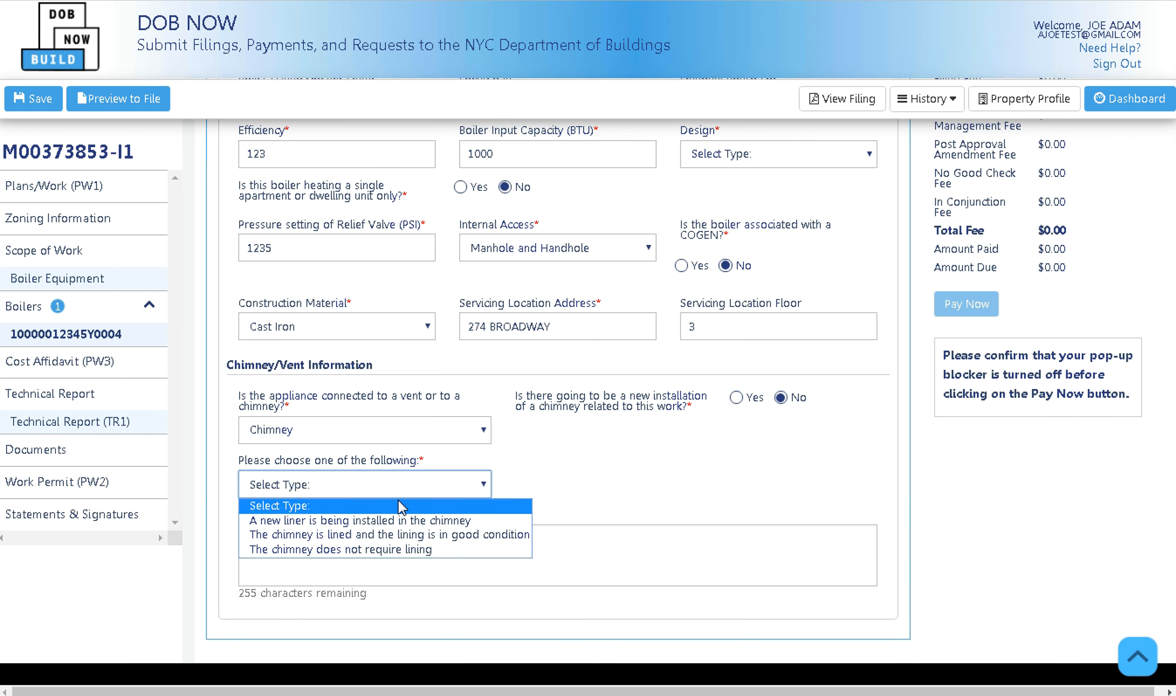
left_click(389, 521)
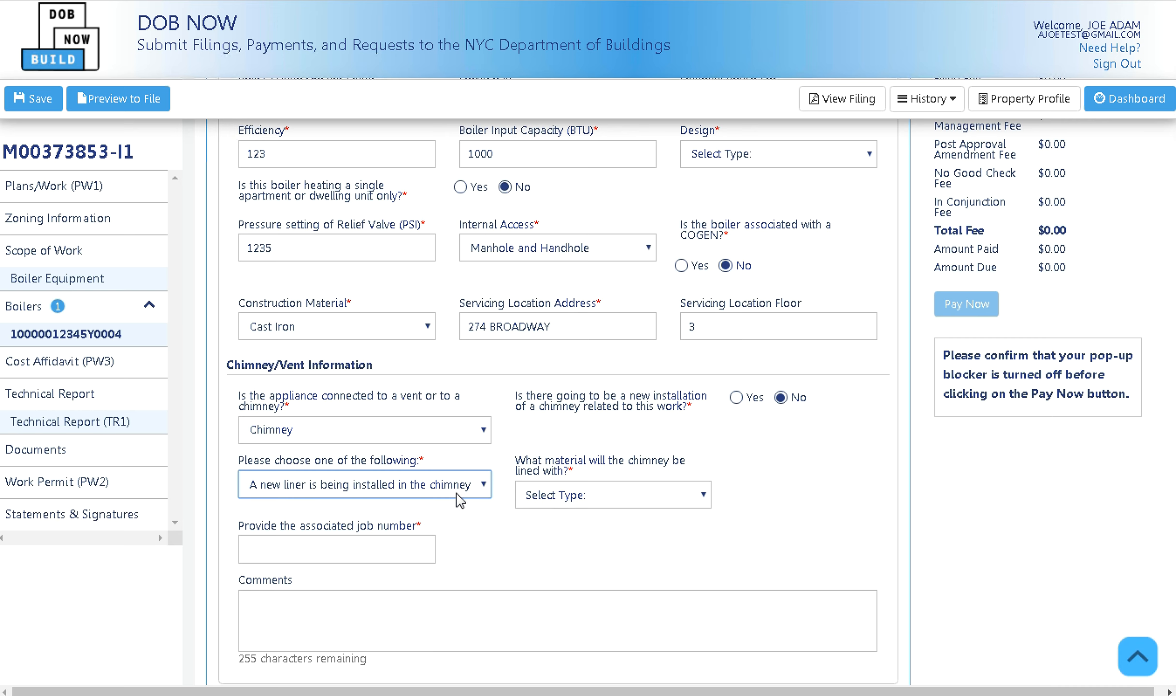
left_click(543, 507)
left_click(459, 488)
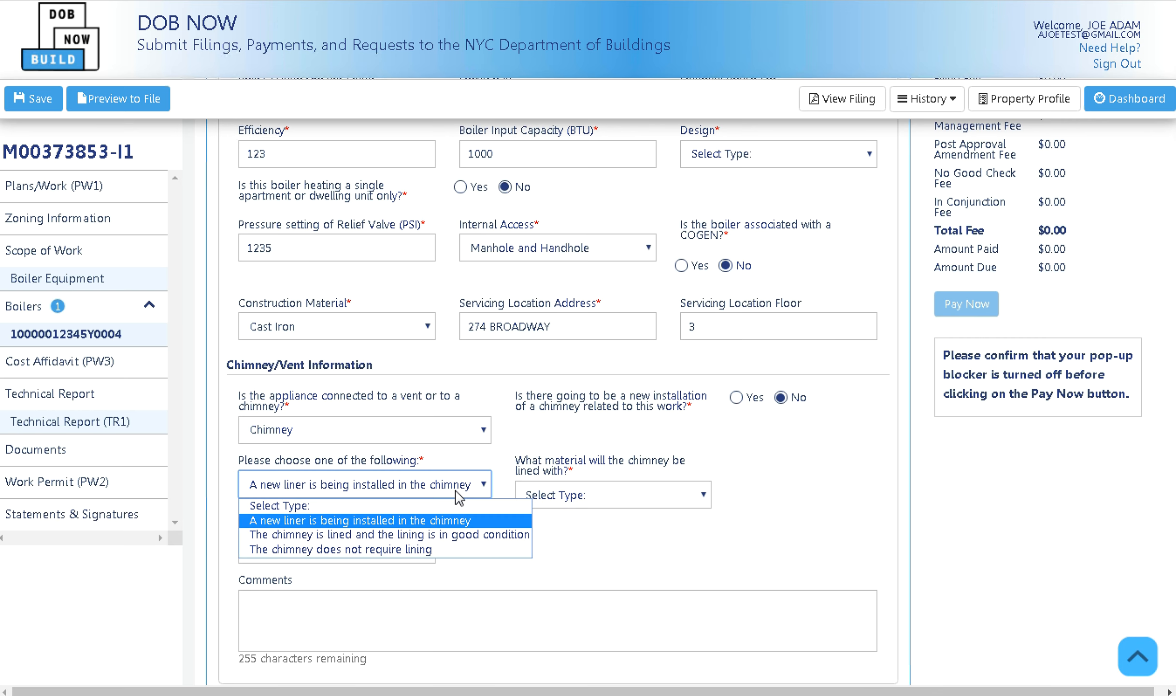
left_click(593, 500)
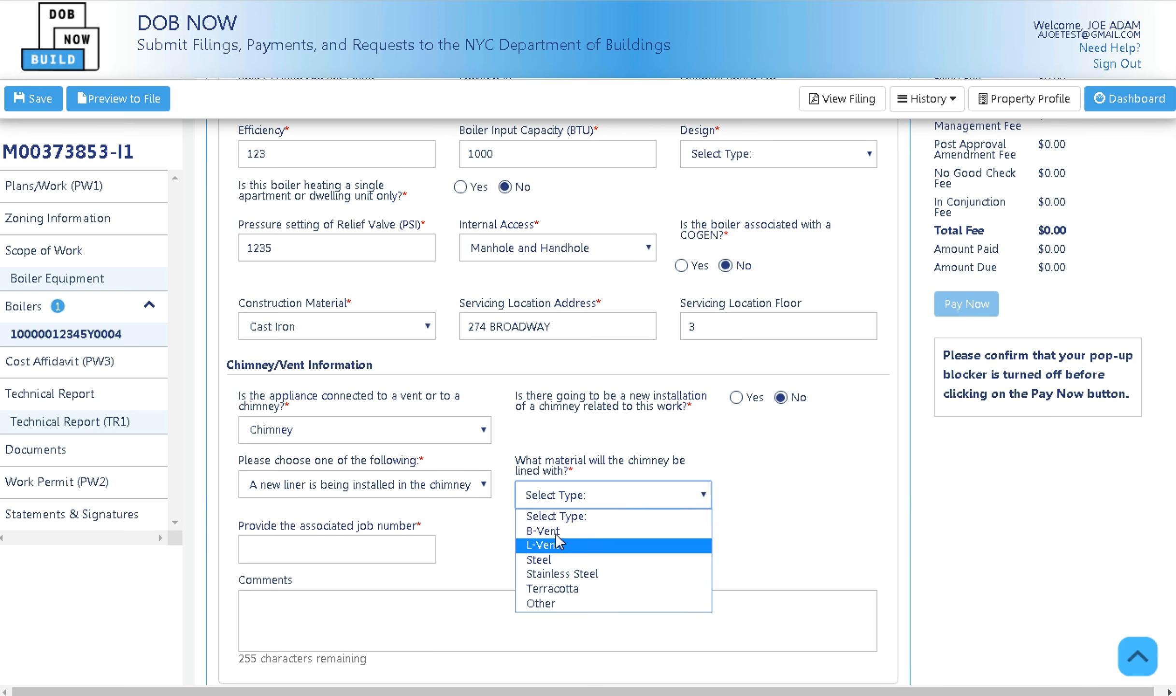
left_click(558, 530)
left_click(589, 505)
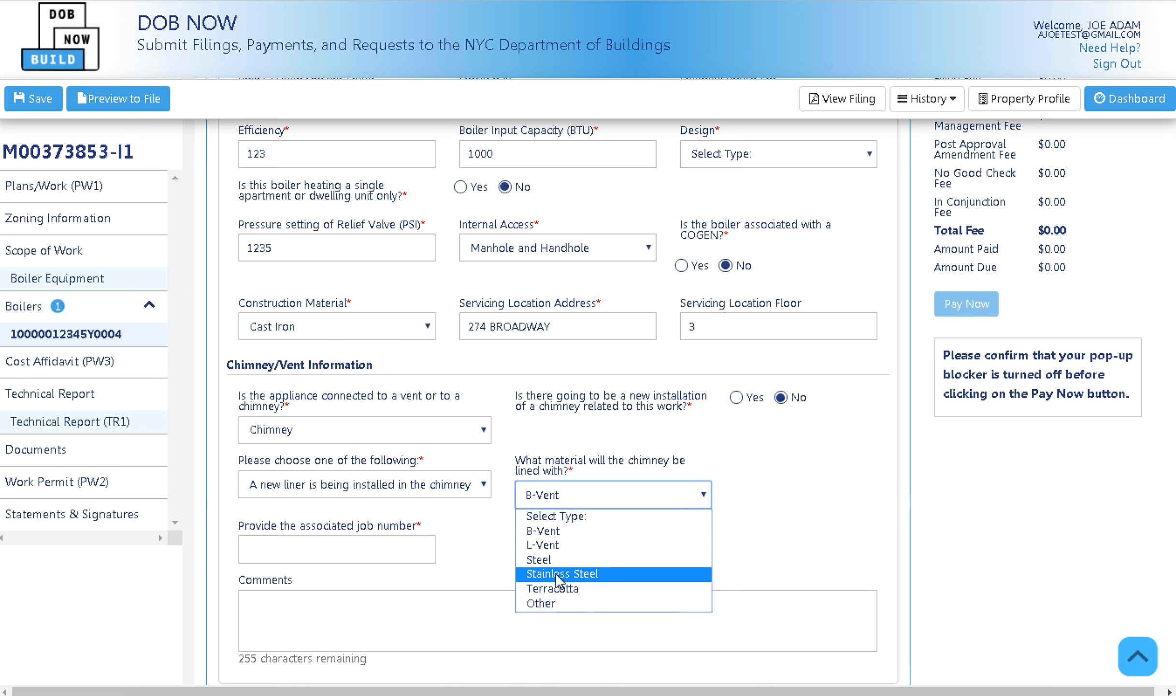
left_click(558, 573)
left_click(462, 488)
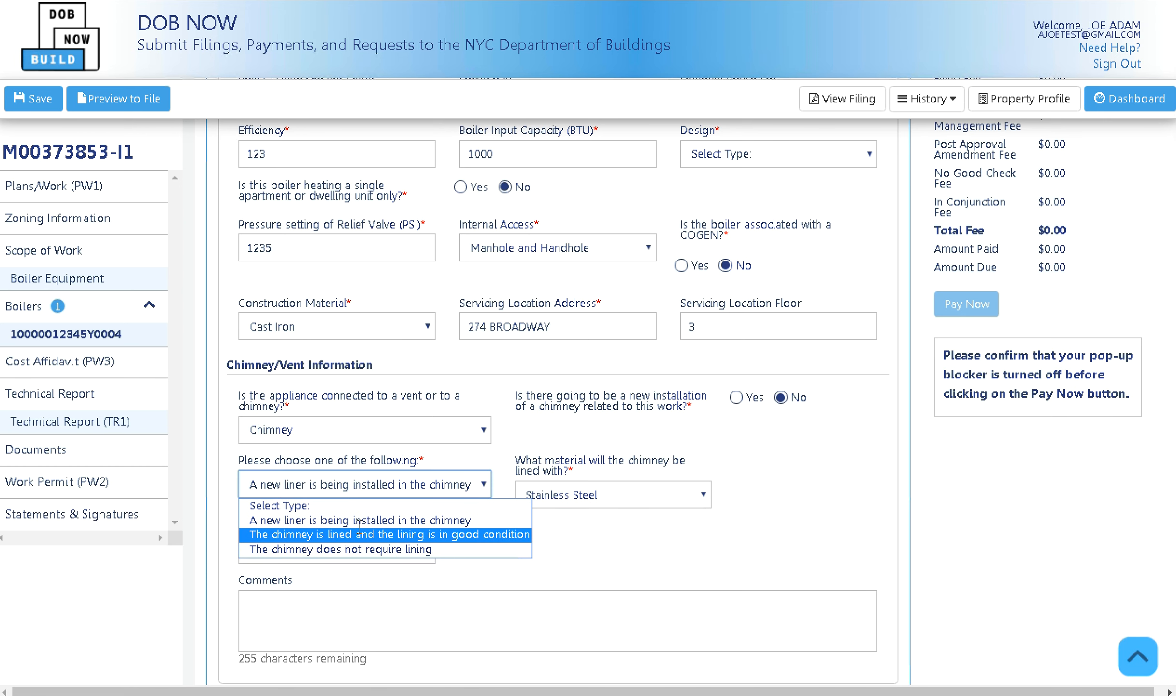
left_click(341, 534)
scroll(451, 531, "down", 2)
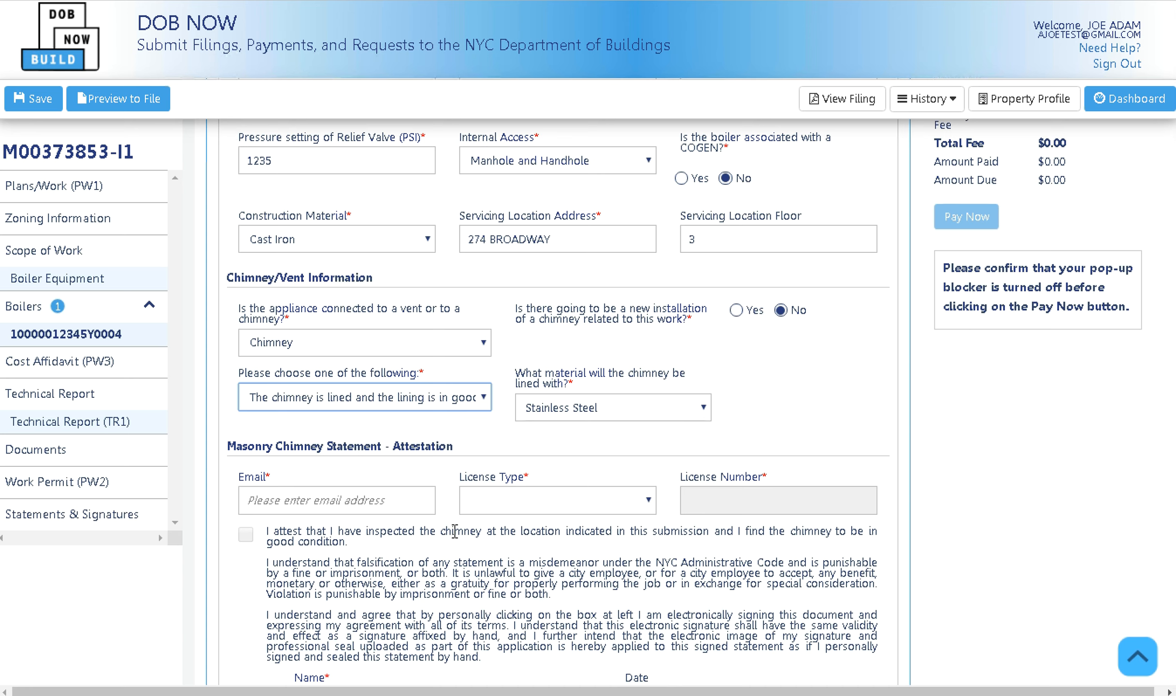
Switch the proposed boiler connection from chimney to Vent with Stainless Steel venting material.
scroll(455, 531, "down", 2)
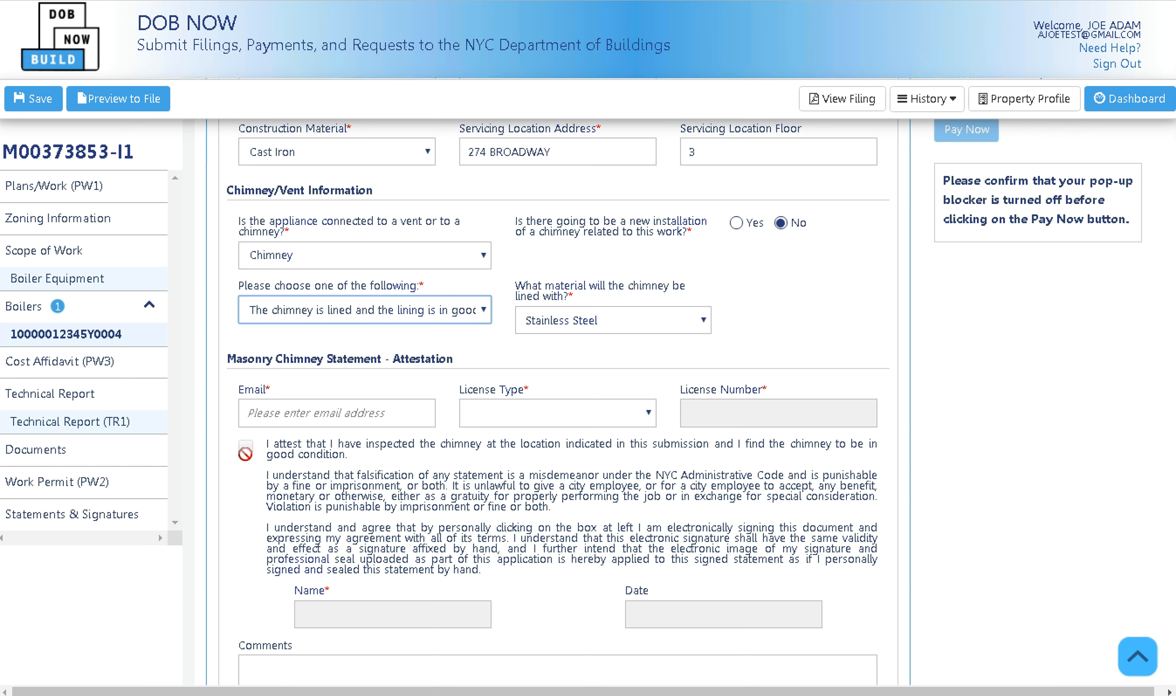
left_click(439, 255)
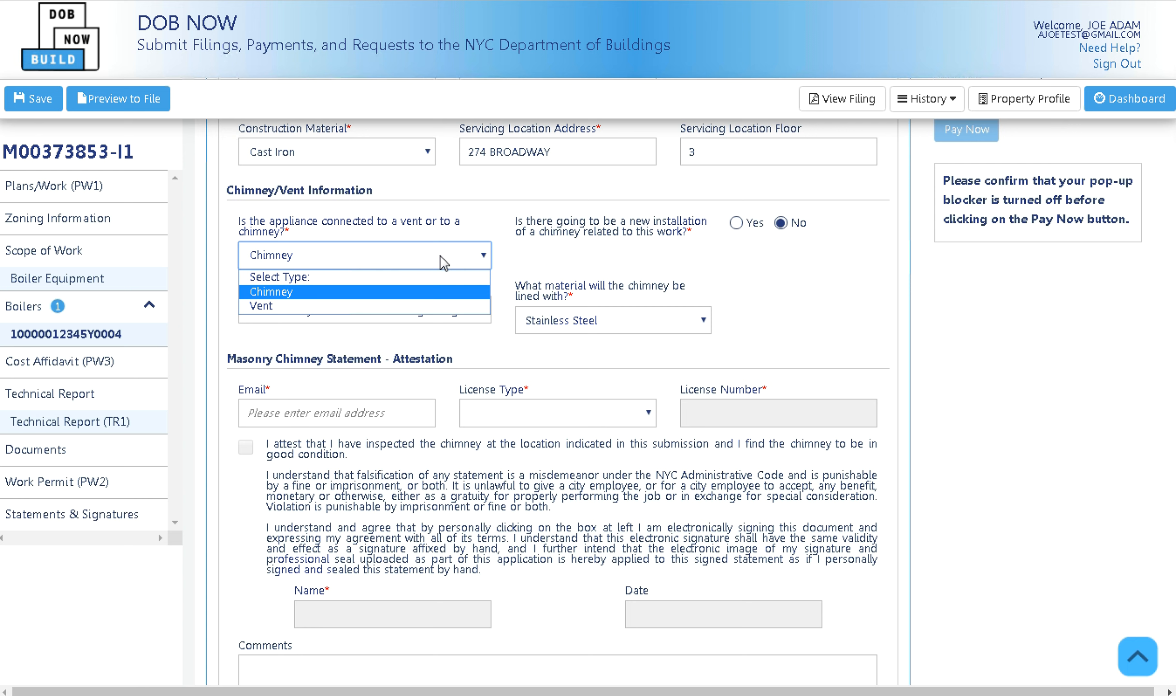
left_click(333, 305)
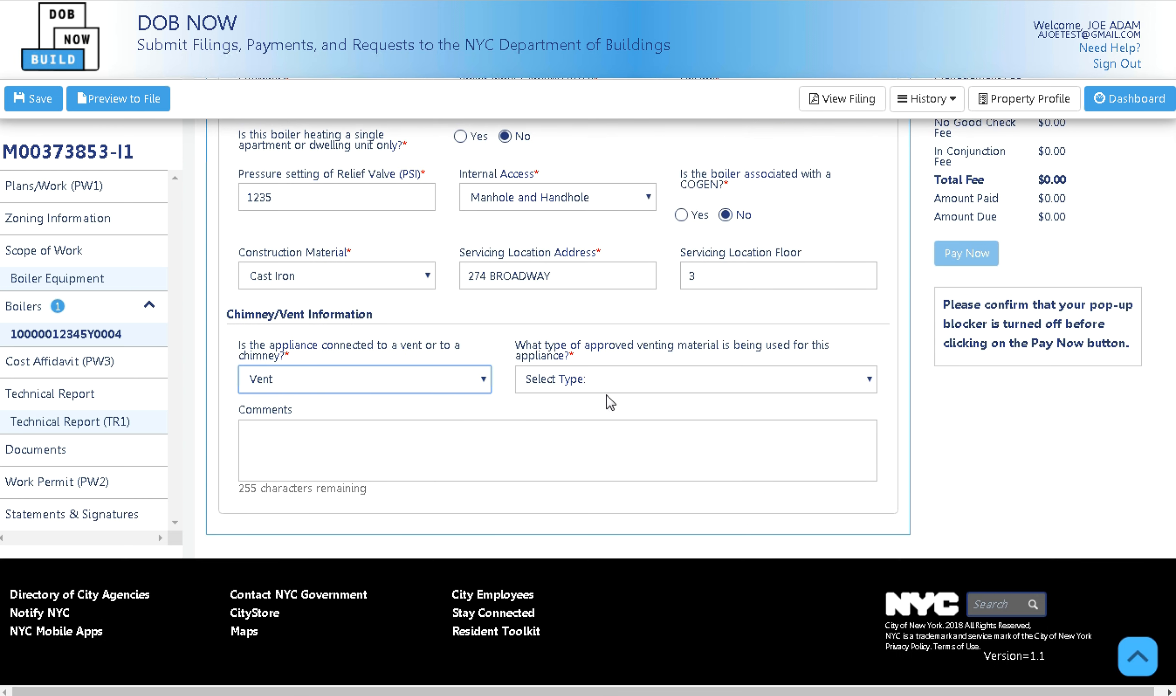
left_click(598, 382)
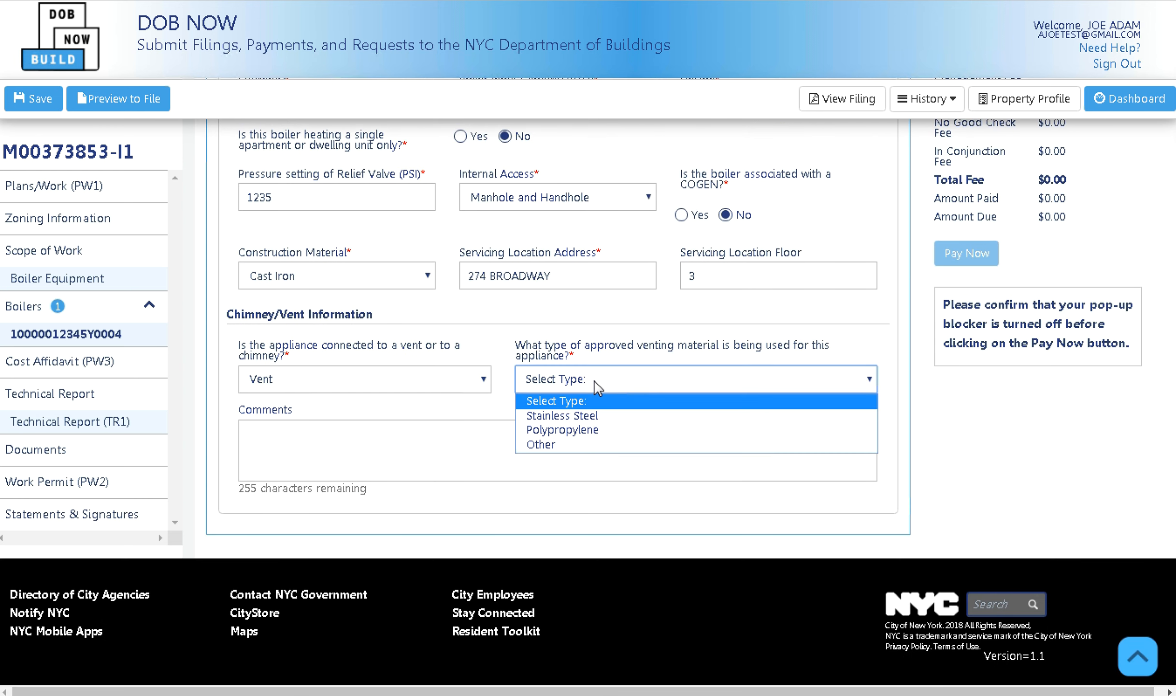
left_click(599, 423)
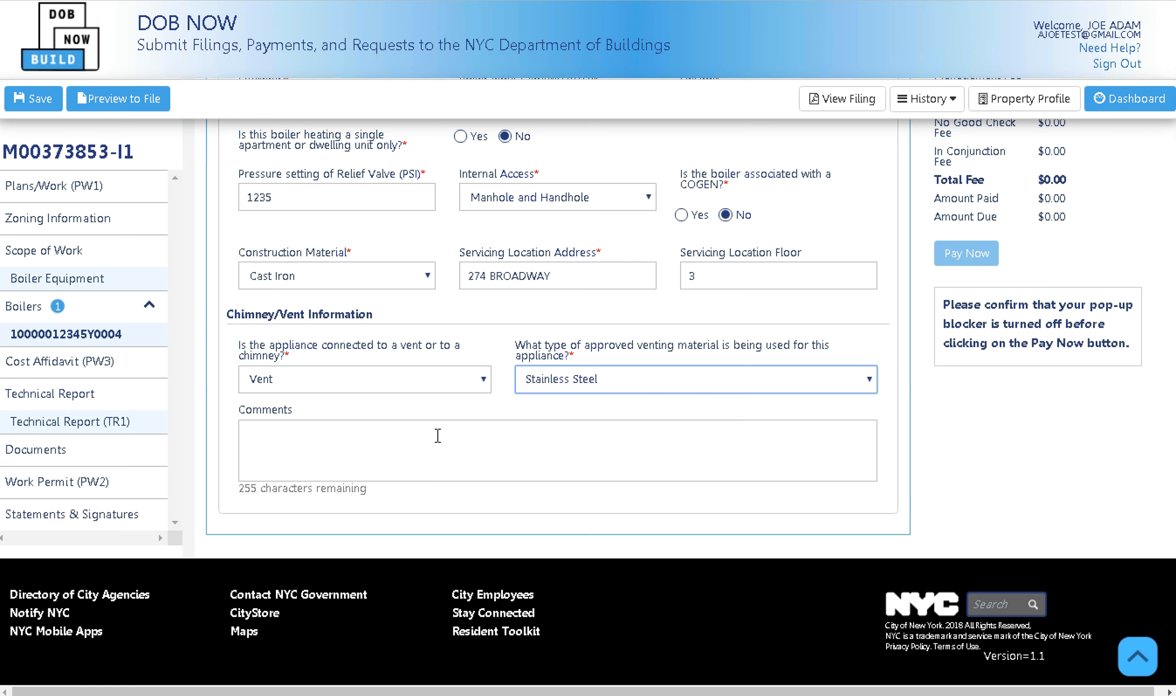
scroll(394, 440, "up", 10)
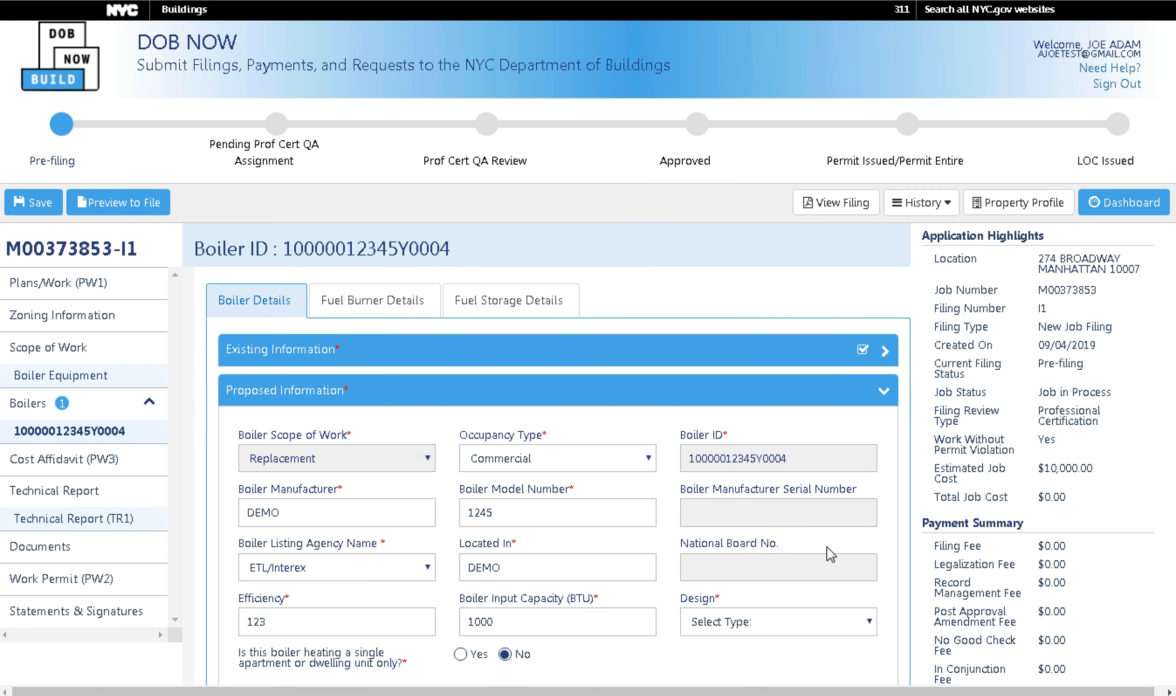
Choose Fire-Tube as the proposed boiler design, collapse the section, and save the filing.
left_click(785, 629)
left_click(751, 658)
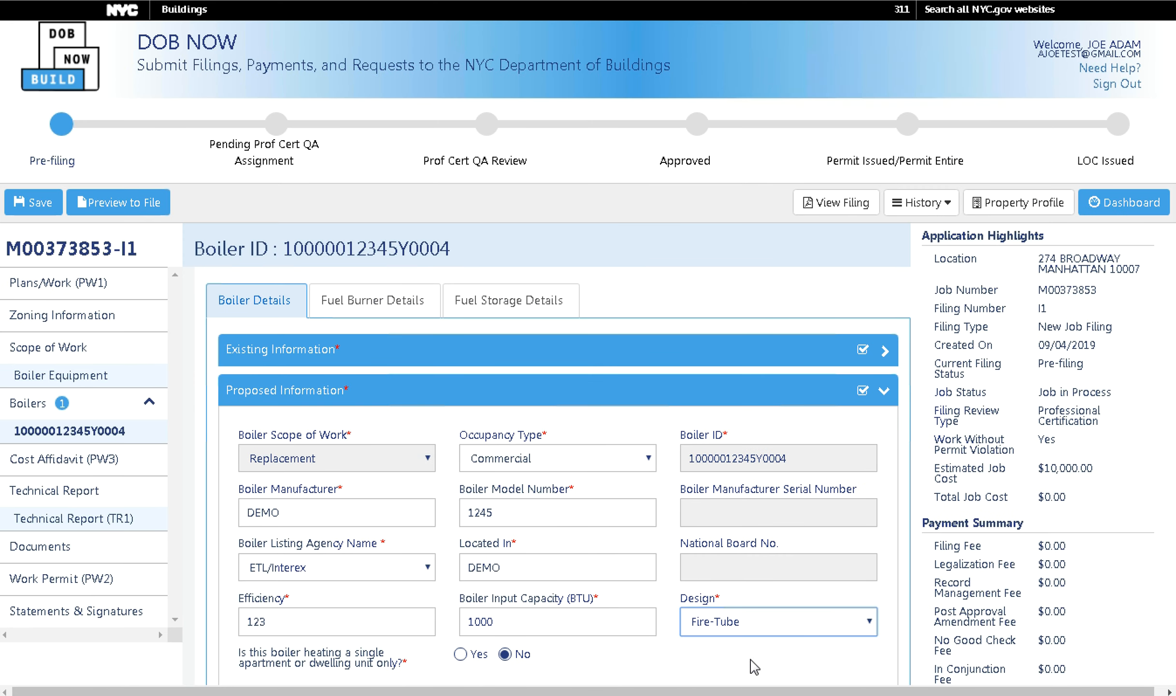
left_click(800, 394)
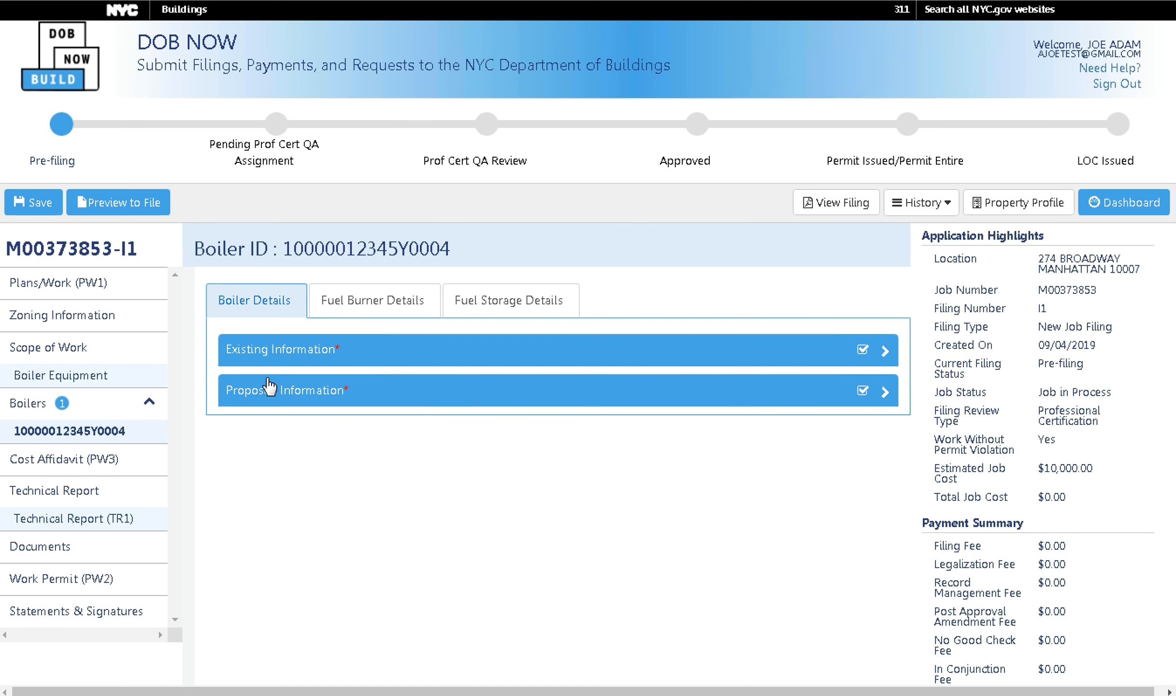
left_click(30, 206)
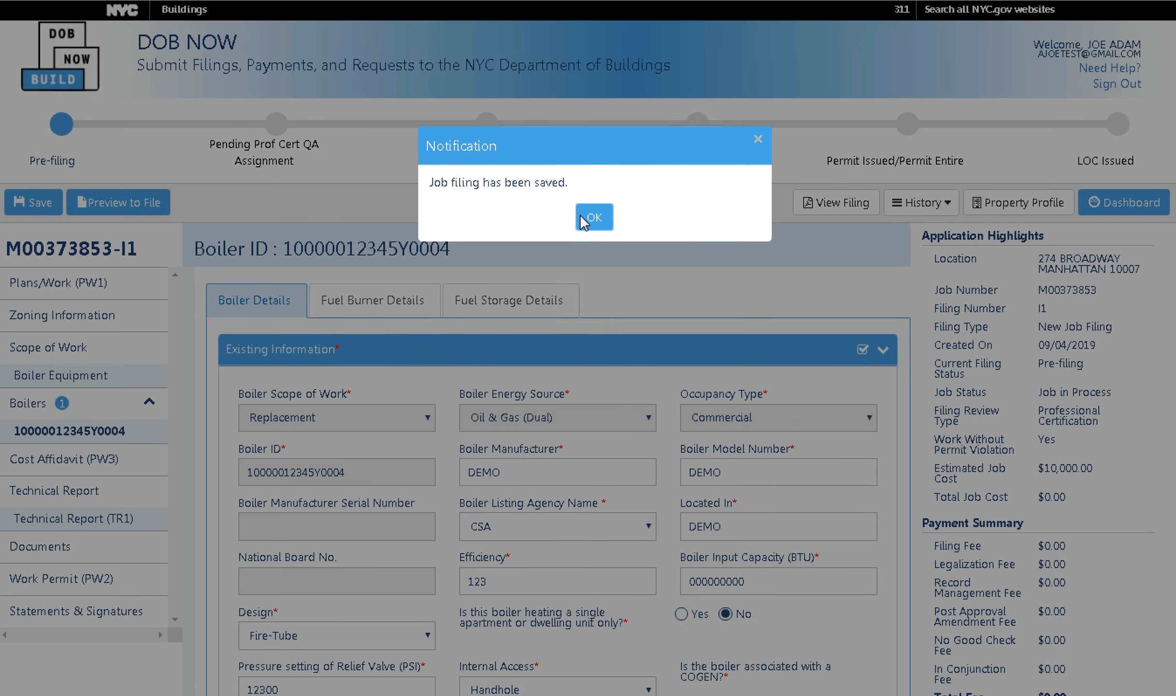
left_click(598, 221)
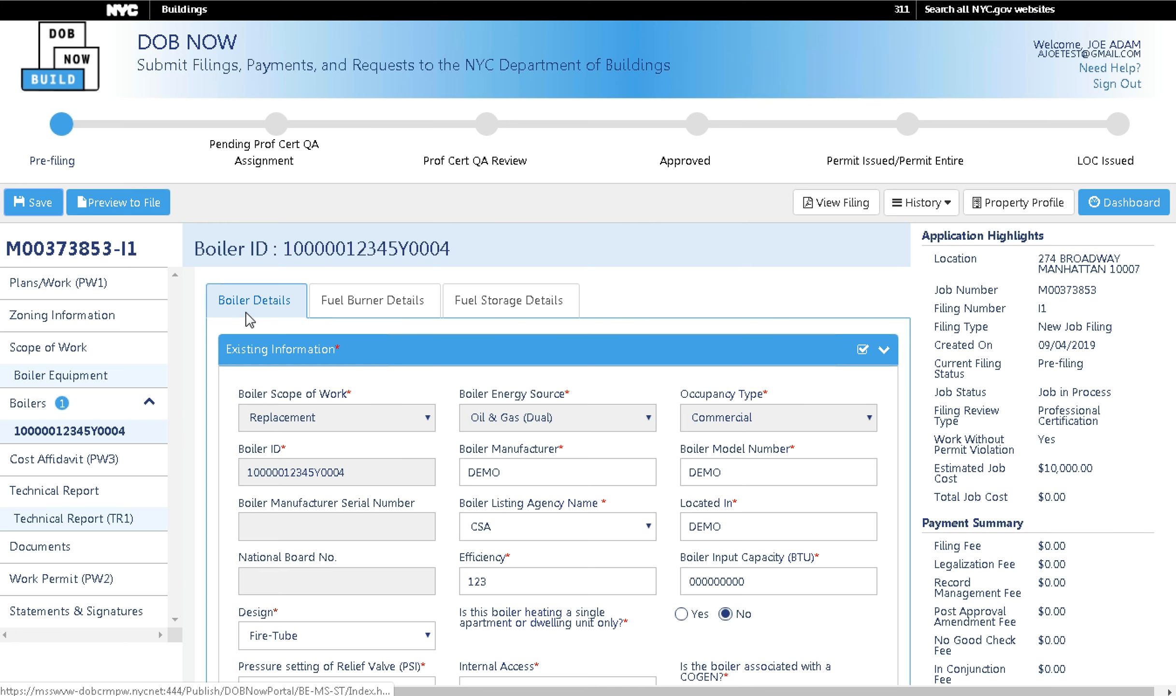
In Fuel Burner Details, change the burner type from External to Integral, then go to Fuel Storage.
left_click(347, 315)
left_click(513, 418)
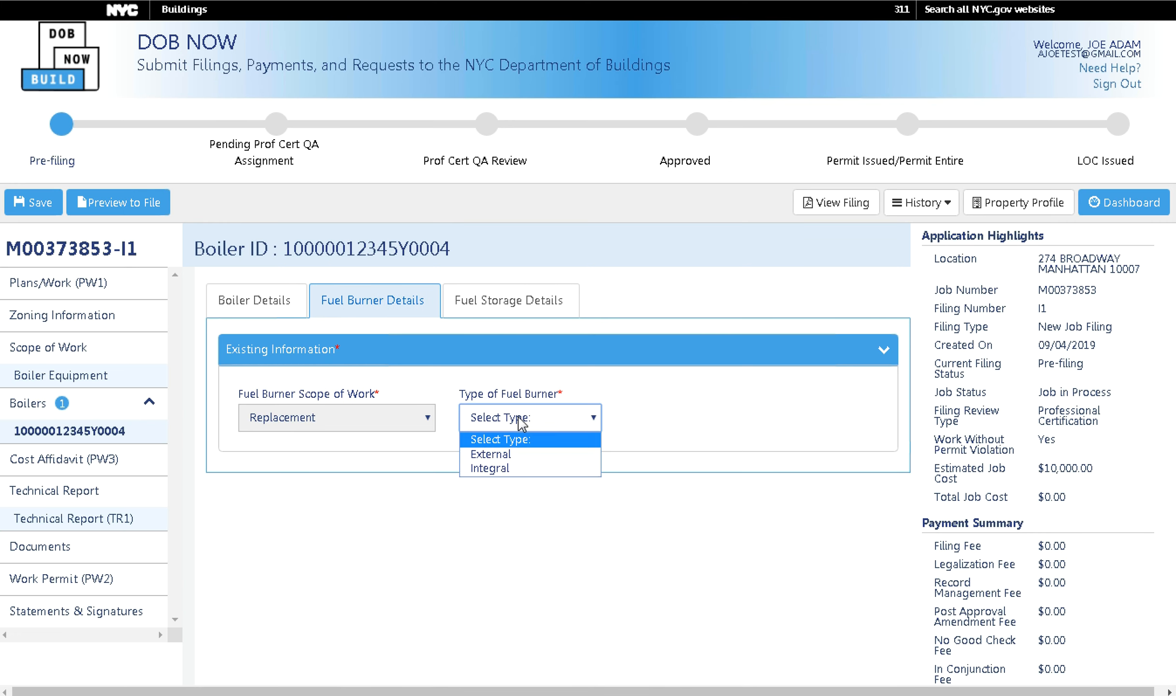
left_click(521, 459)
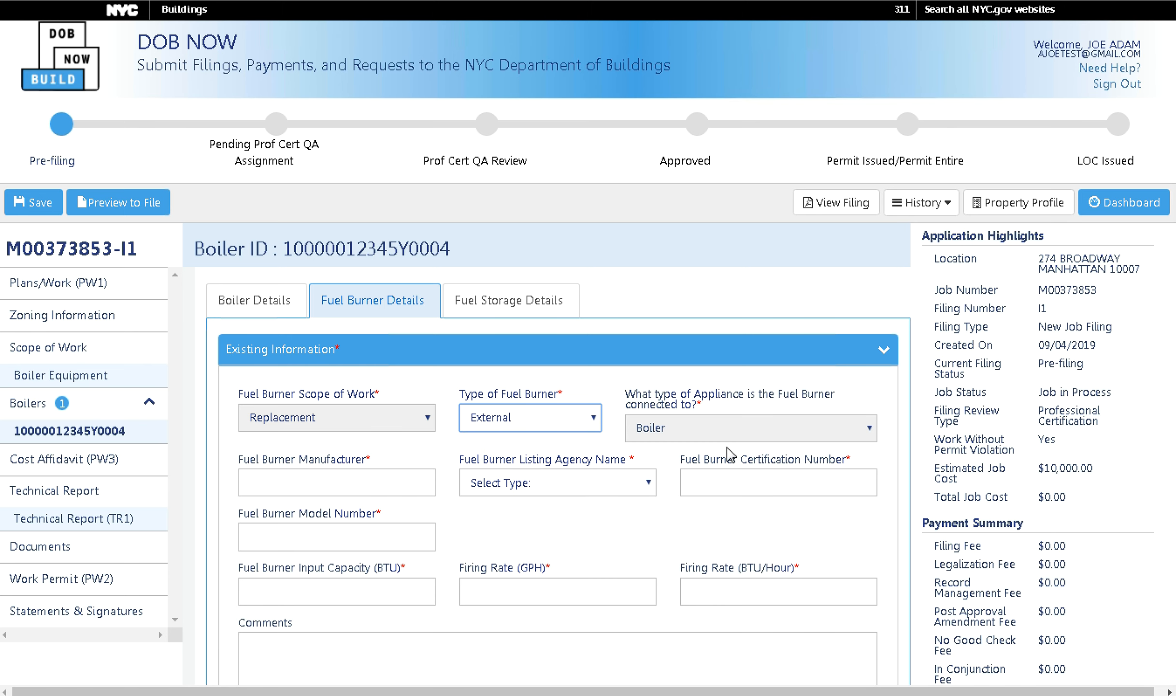
left_click(547, 420)
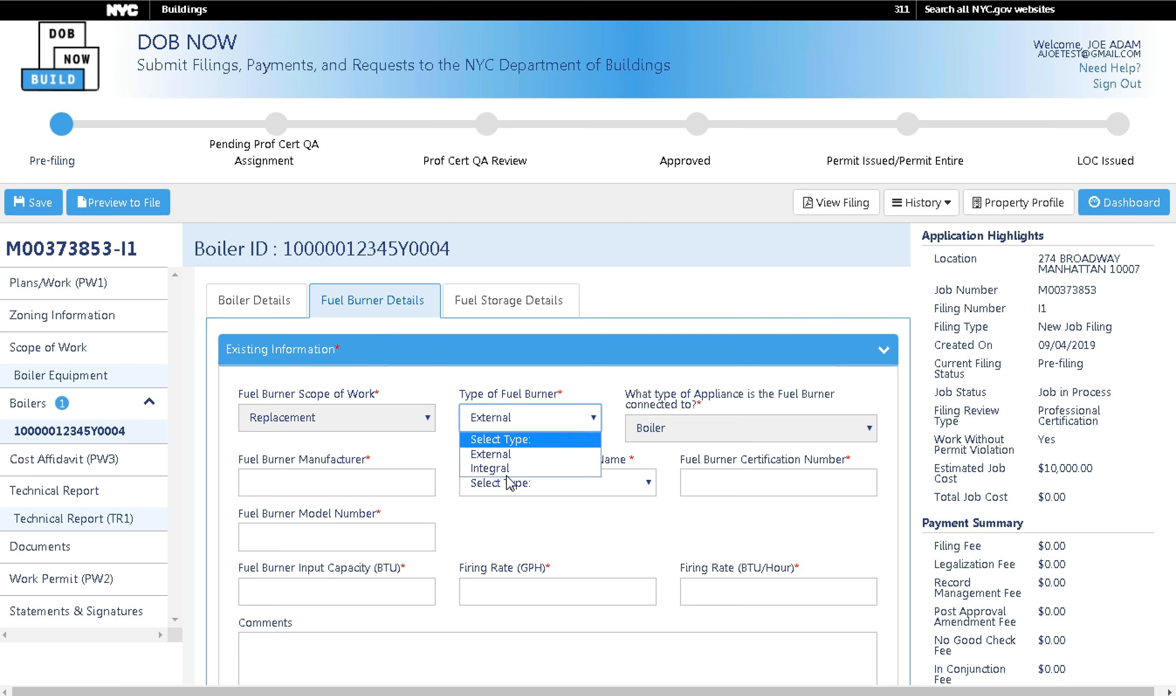
left_click(516, 470)
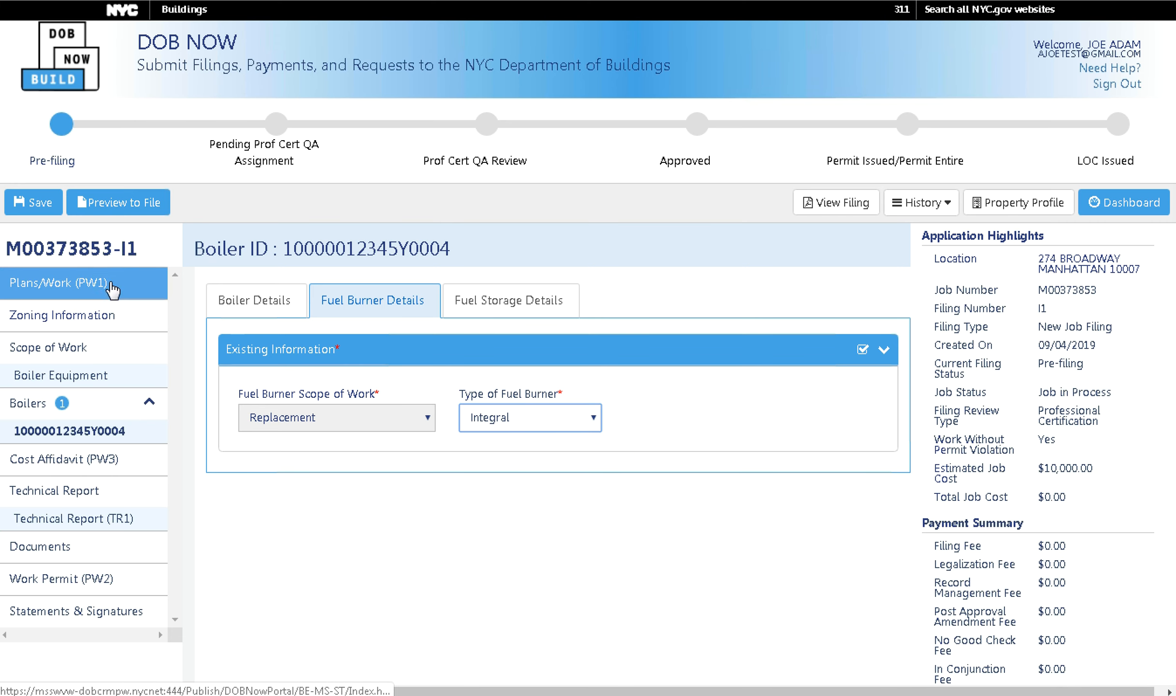
left_click(538, 315)
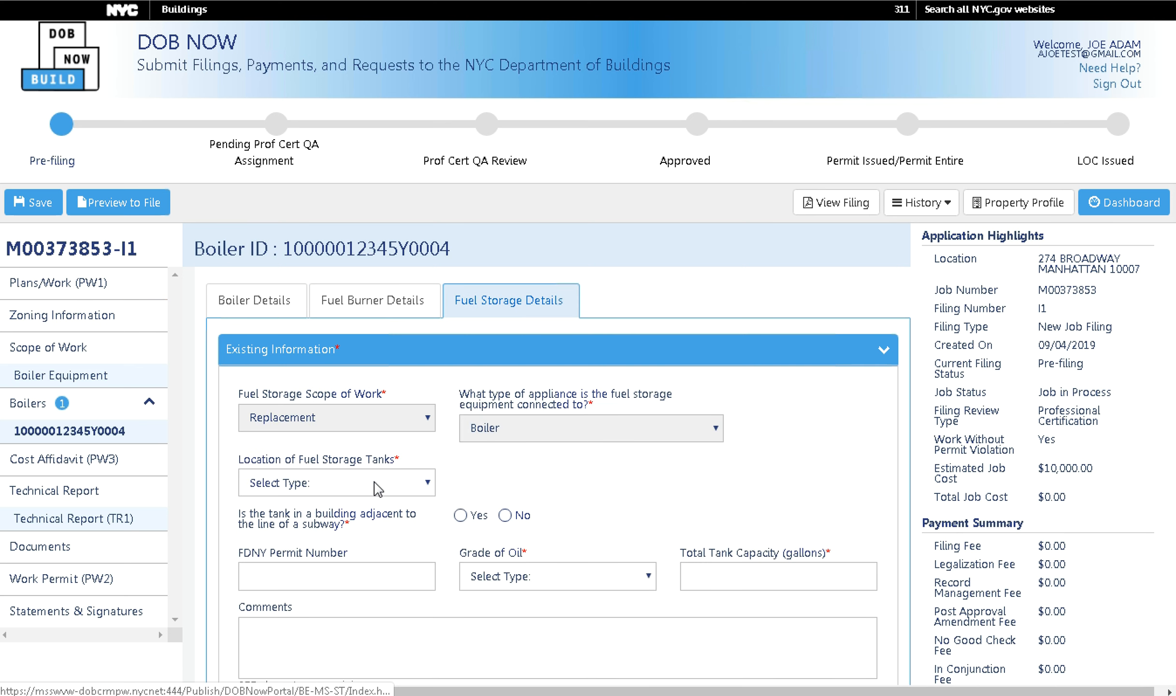
Place the fuel tanks Above Ground on floor 3 with Enclosed installation.
left_click(417, 488)
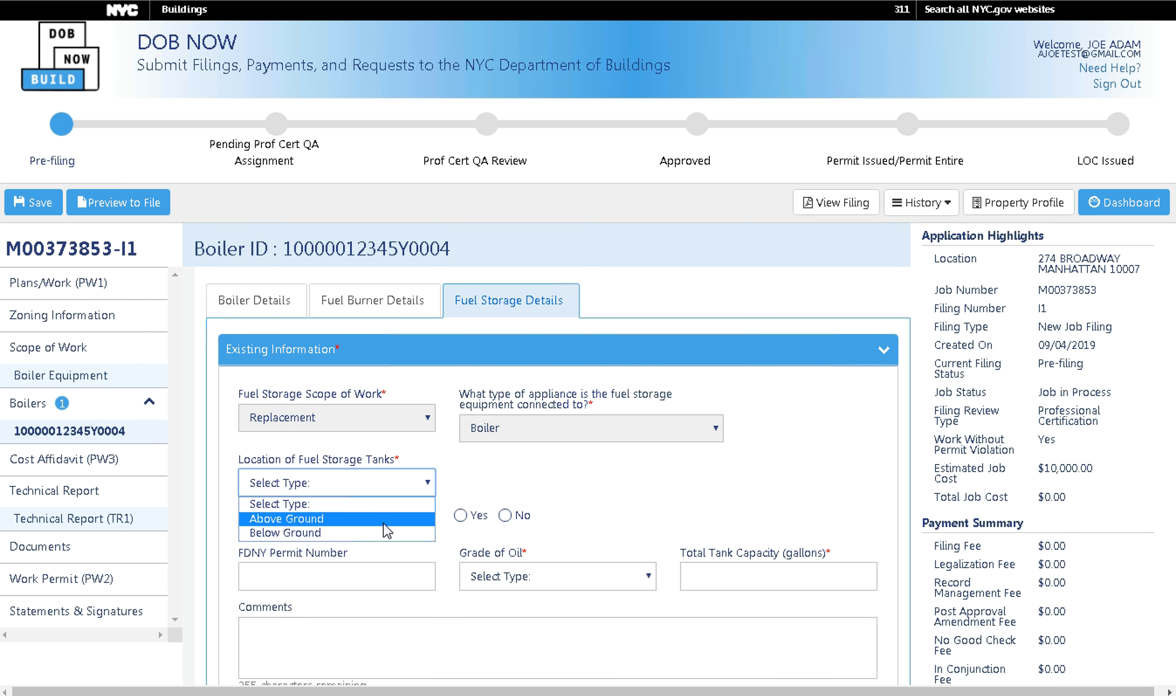
left_click(388, 522)
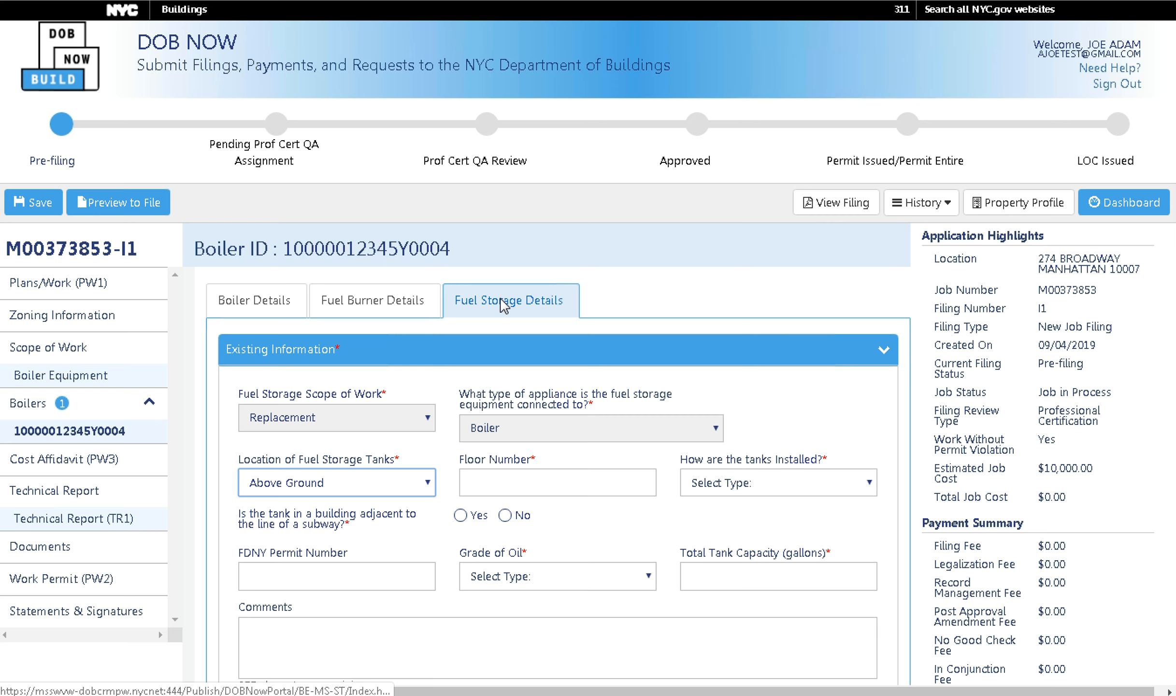
left_click(517, 478)
type("3")
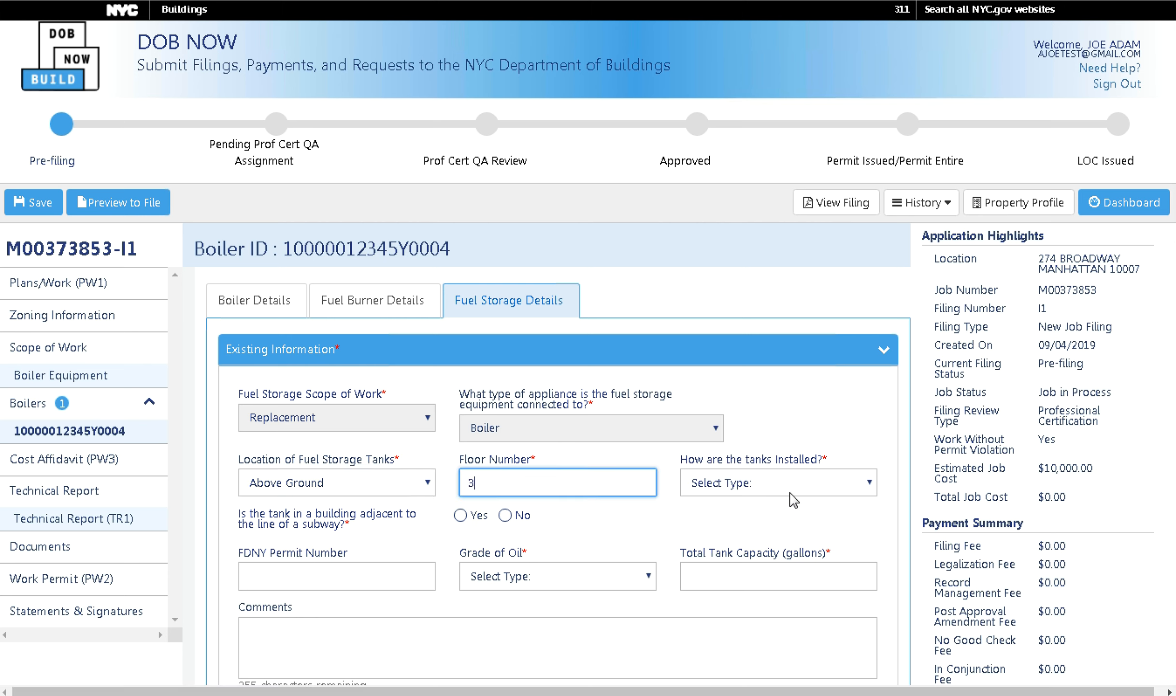
left_click(789, 488)
left_click(724, 518)
Answer No to subway adjacency, choose #2 oil, and enter total capacity 20000.
left_click(506, 515)
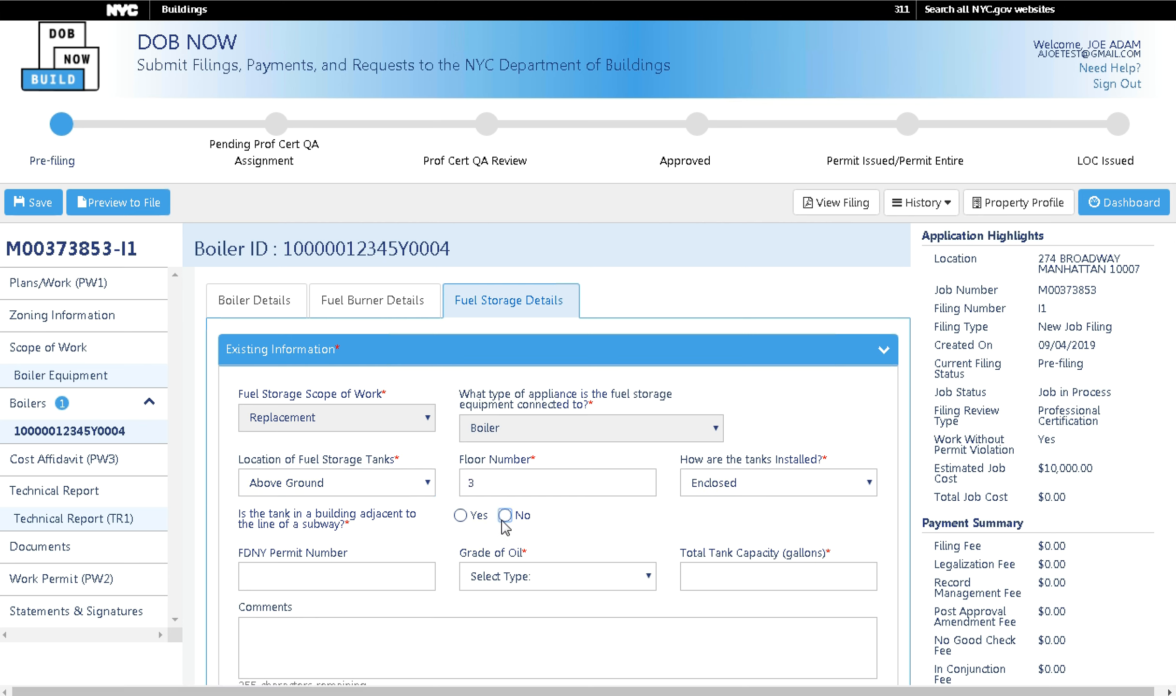
left_click(542, 575)
left_click(502, 626)
left_click(716, 572)
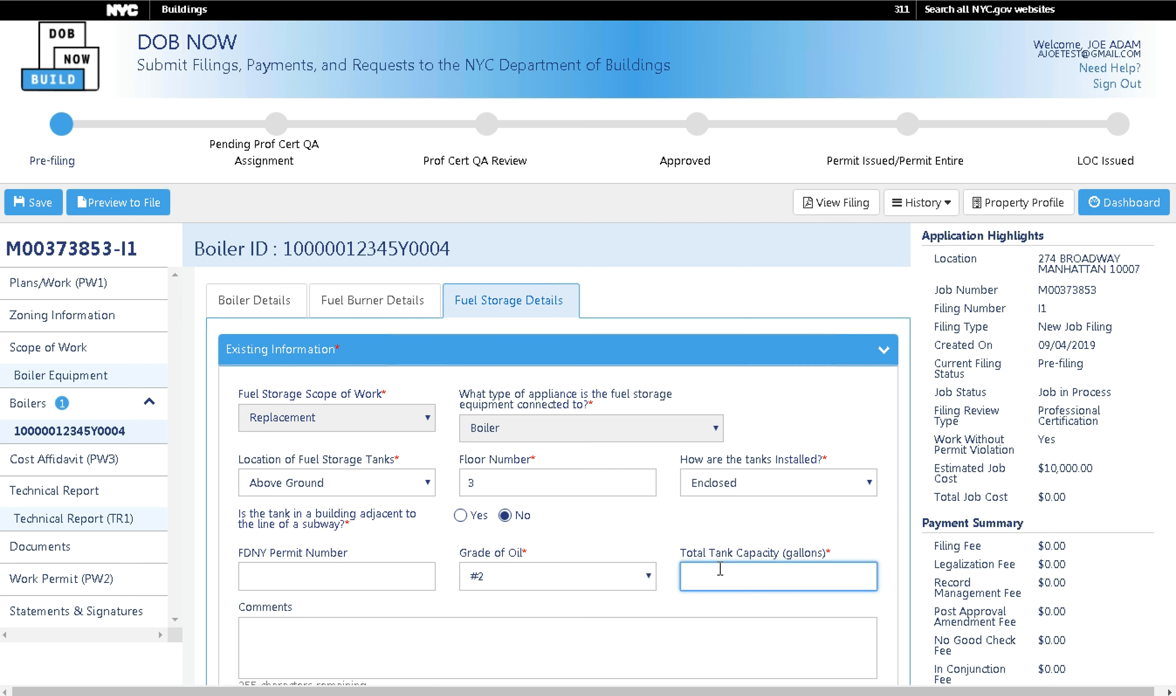
type("20000")
left_click(1170, 453)
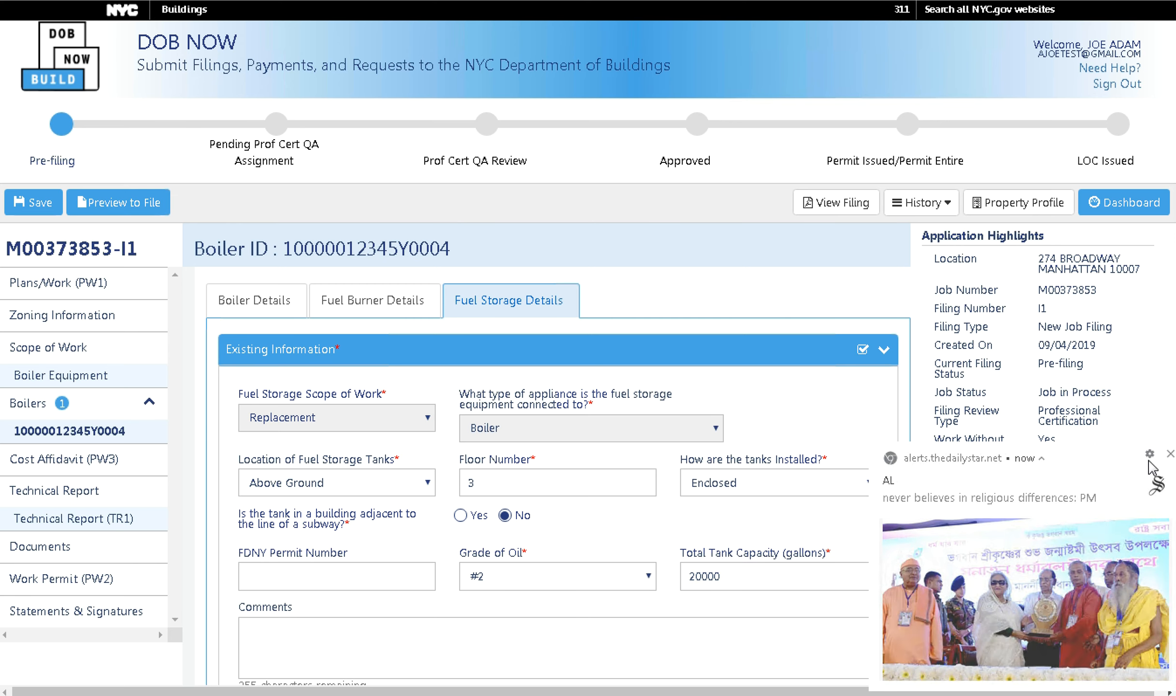
scroll(635, 527, "down", 3)
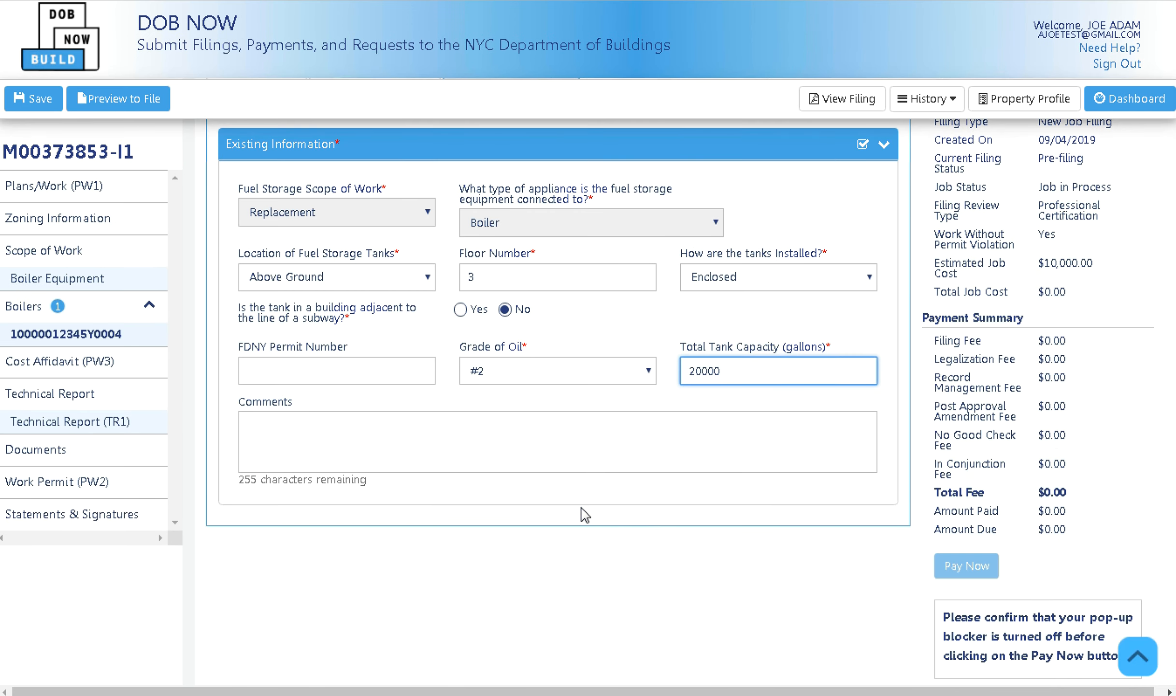
scroll(585, 515, "up", 3)
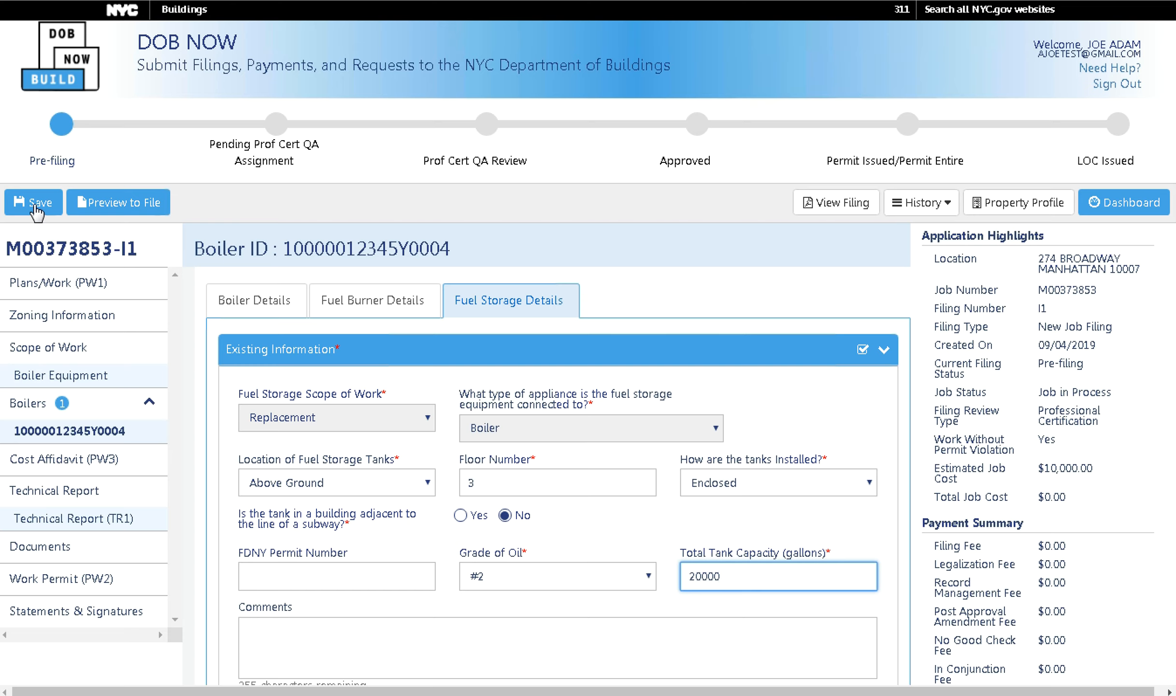
Save the job filing, acknowledge the confirmation, and return to the Boiler Details tab.
left_click(37, 208)
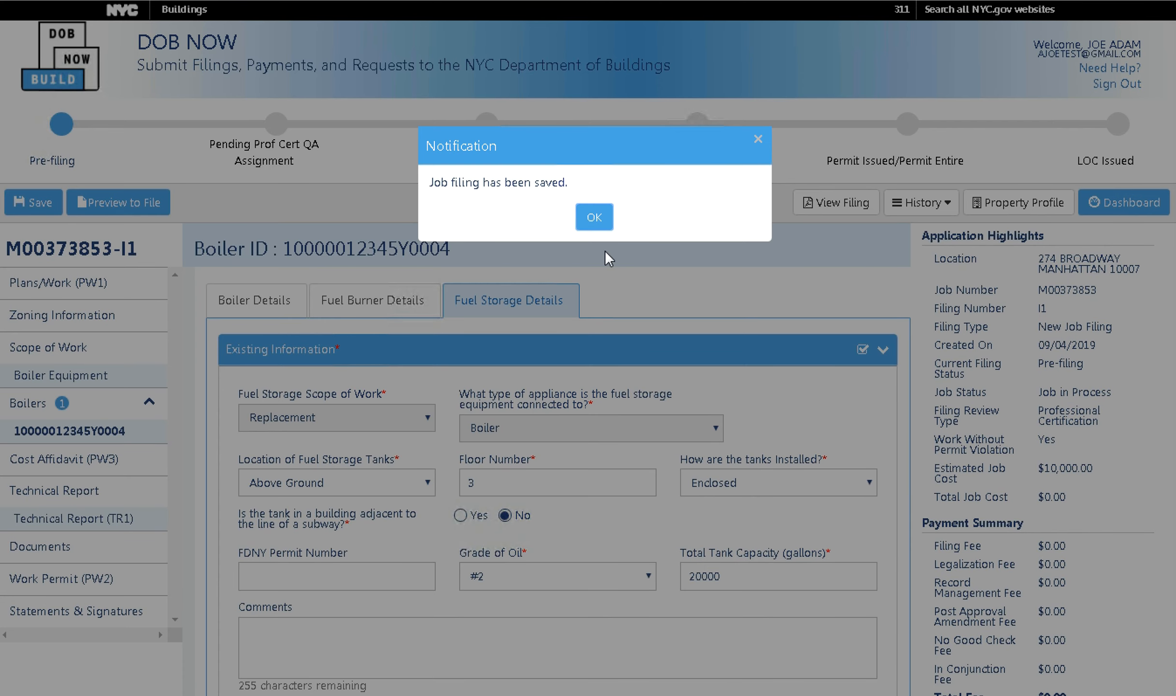
left_click(589, 220)
left_click(253, 312)
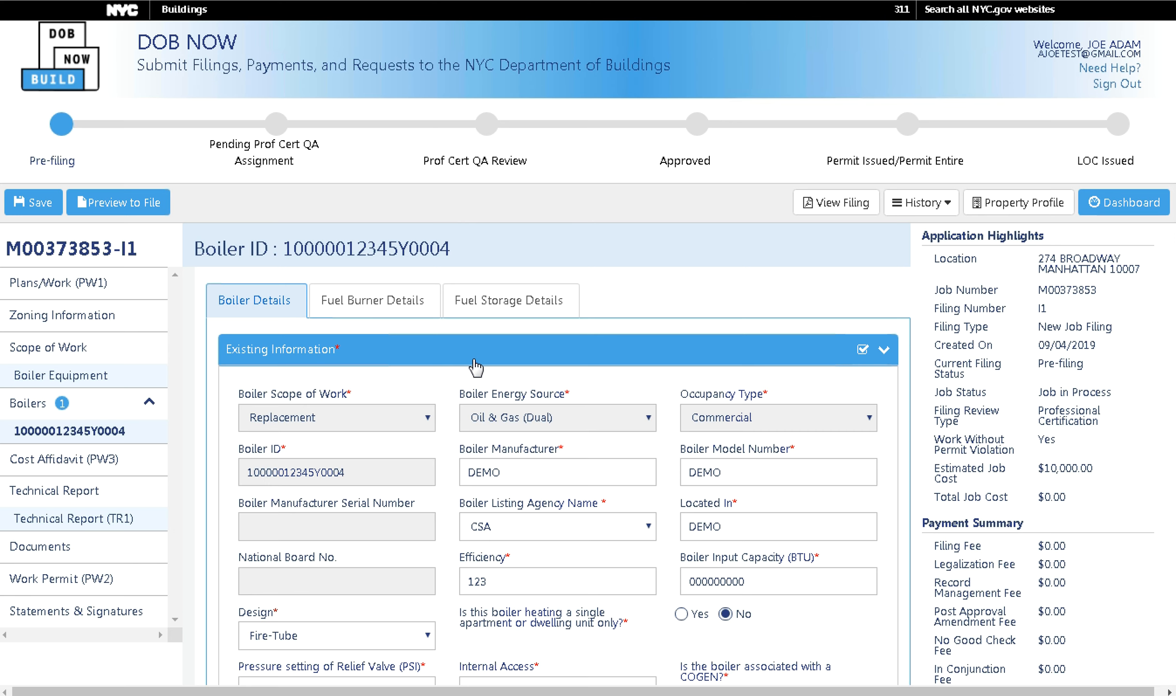
Review the Boiler Equipment listed under Plans/Work (PW1), then go to Cost Affidavit (PW3).
left_click(127, 299)
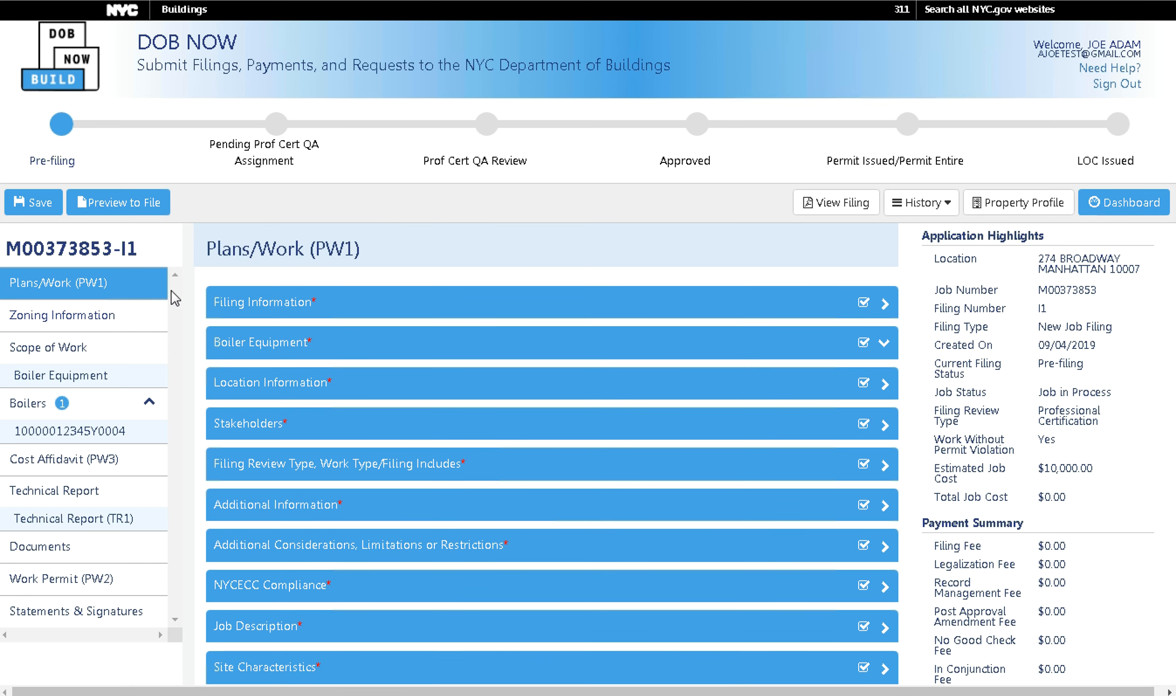
left_click(333, 354)
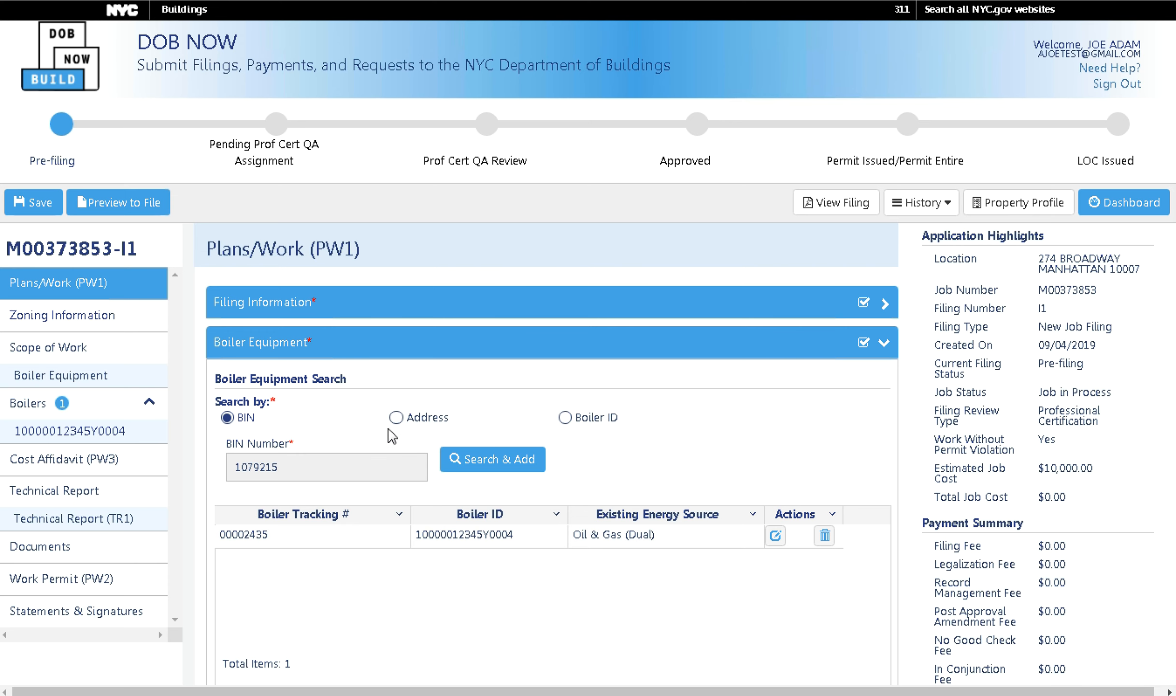
left_click(637, 353)
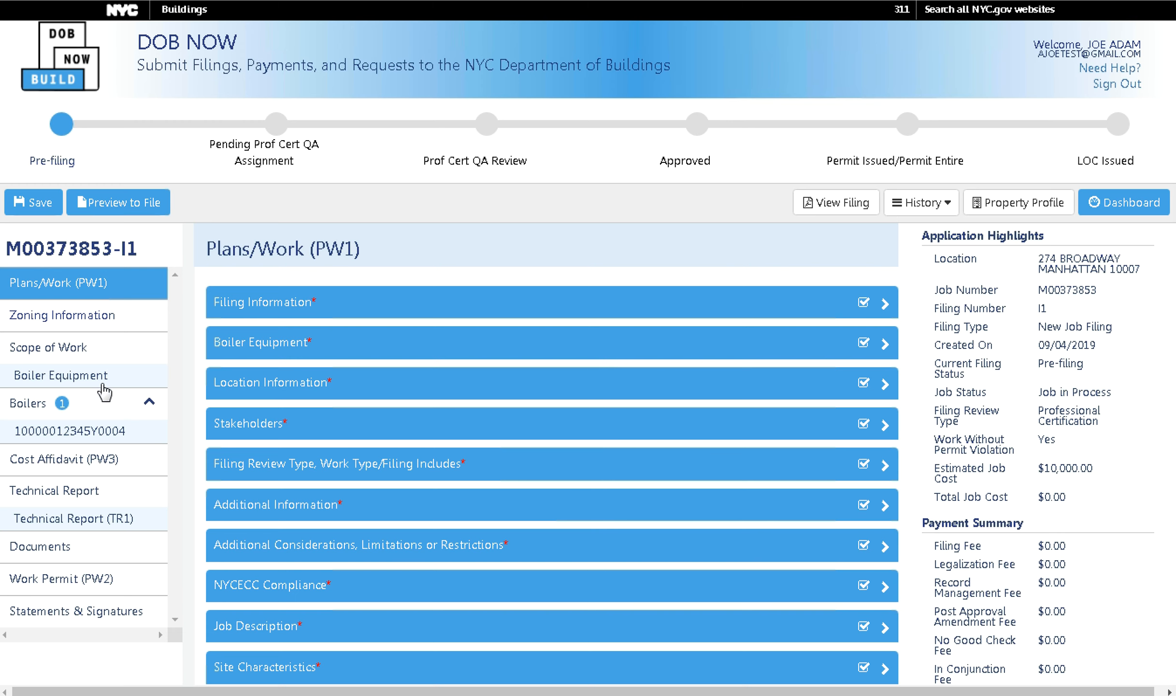
left_click(86, 465)
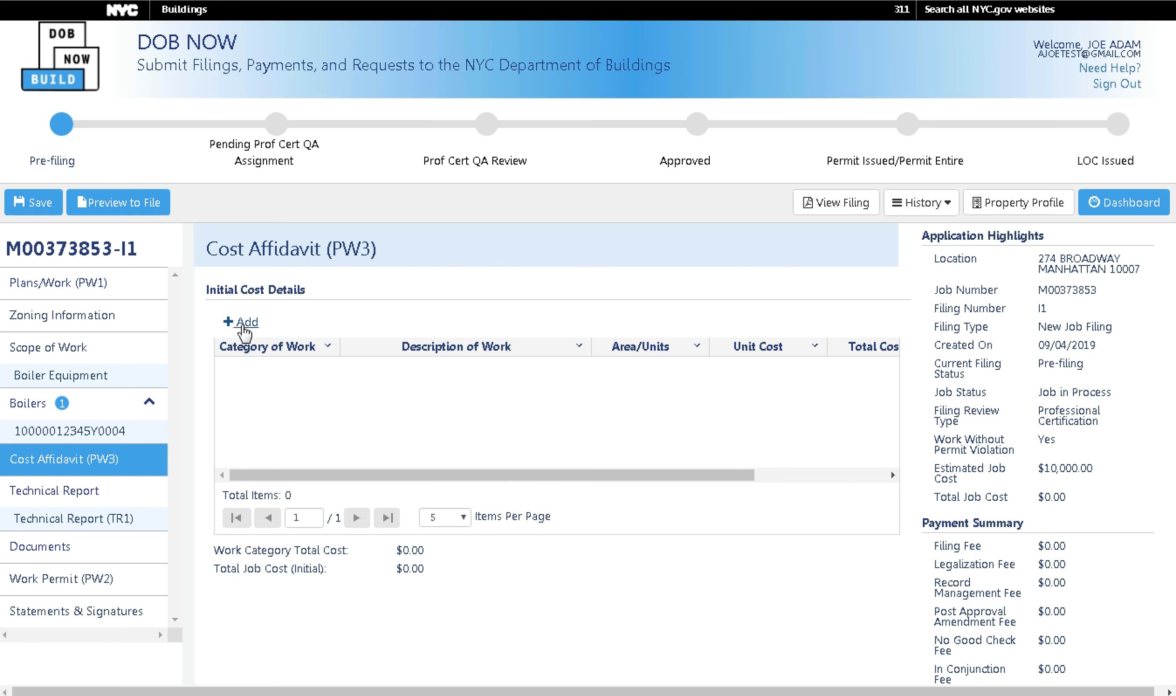
Add a Boiler Equipment cost line of 2 units at $5,000 each, described as DEMO.
left_click(242, 325)
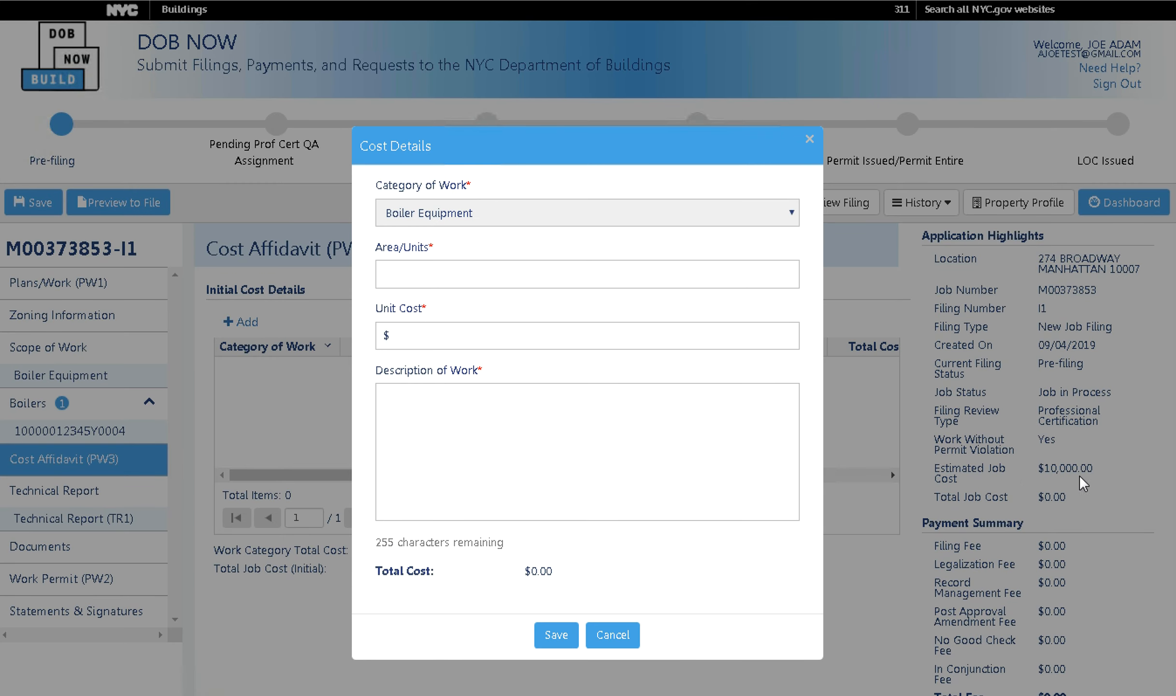
left_click(425, 281)
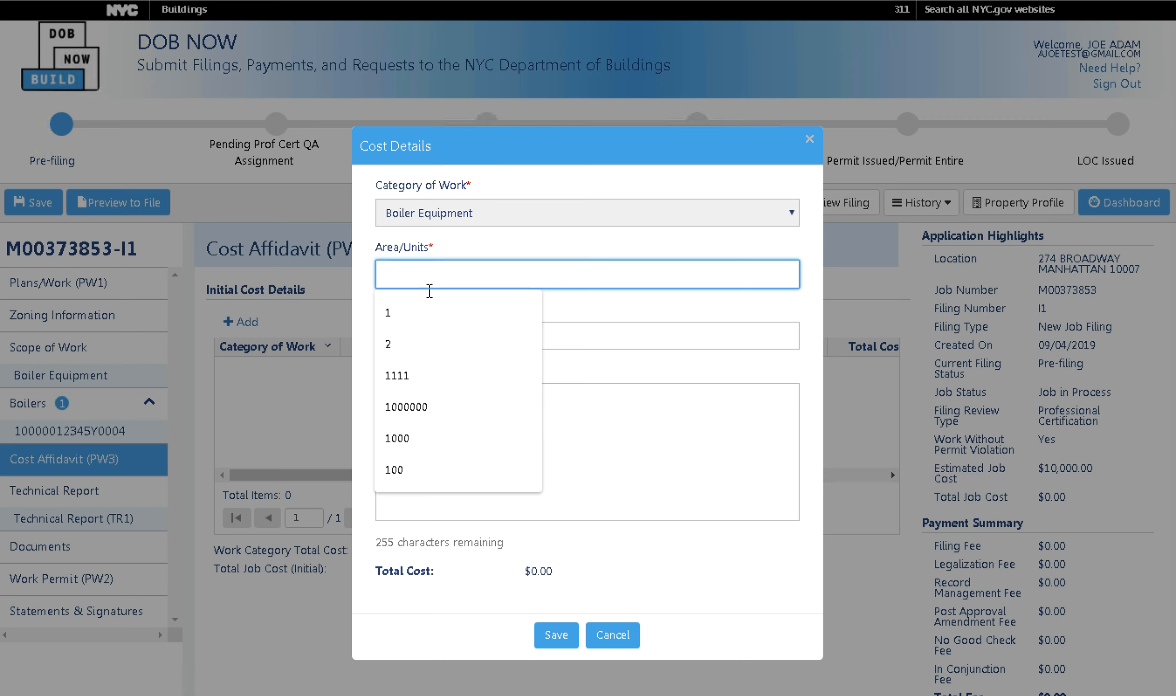
type("2")
left_click(545, 333)
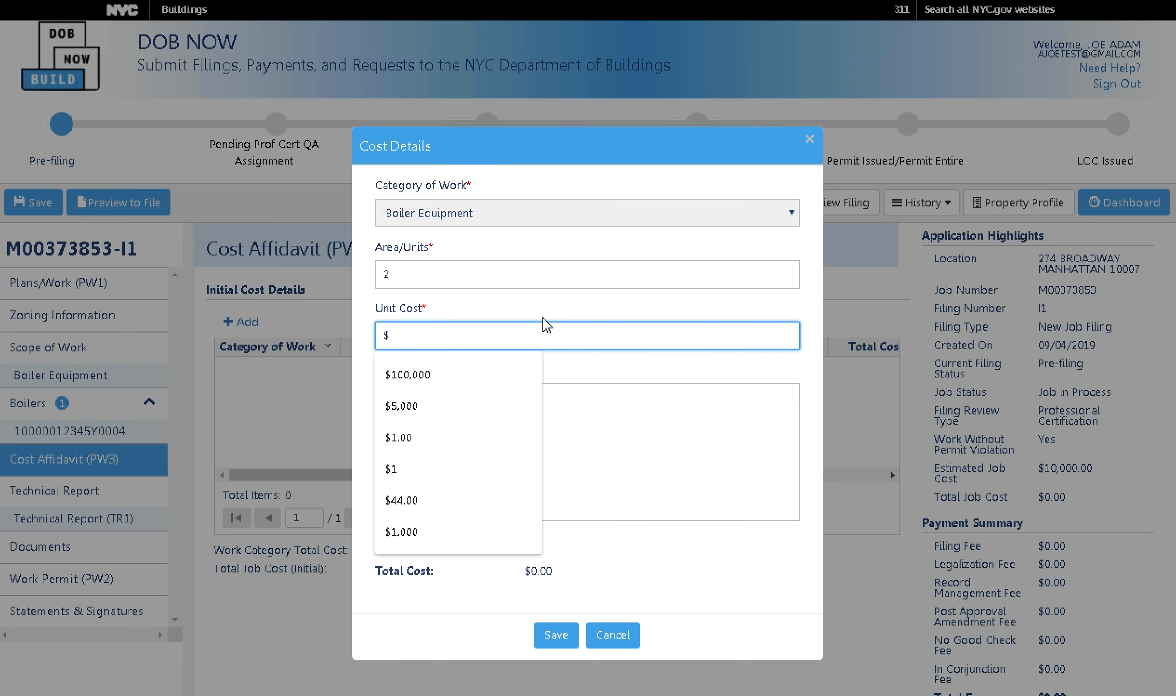
type("5000")
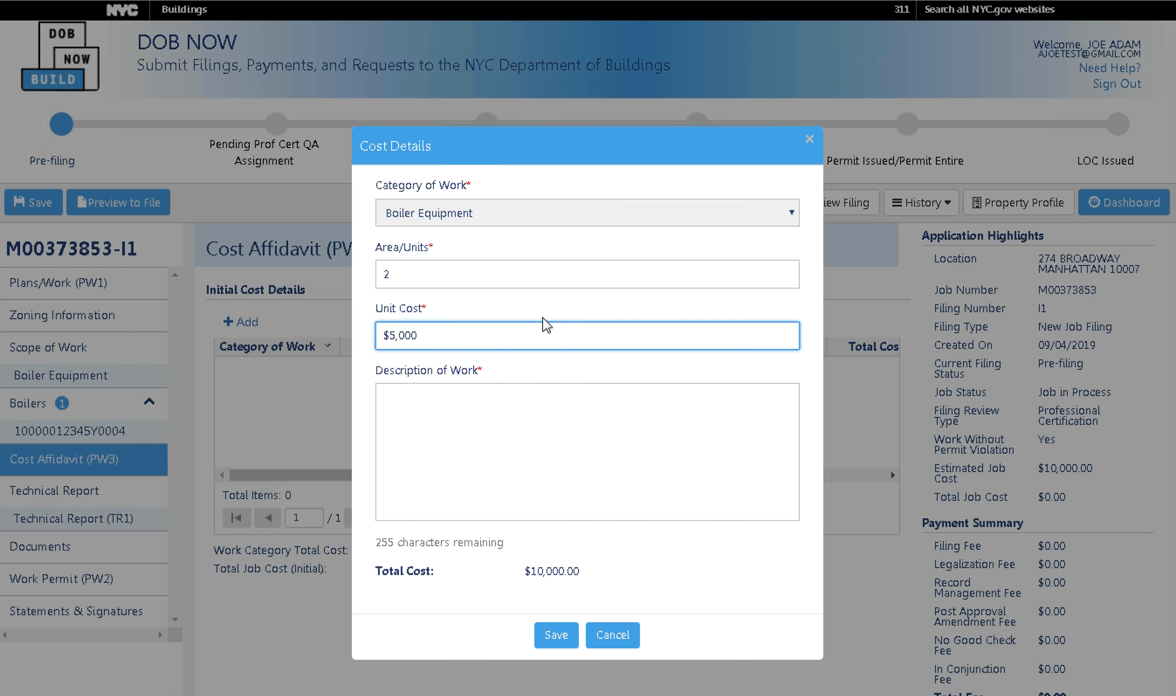
left_click(545, 414)
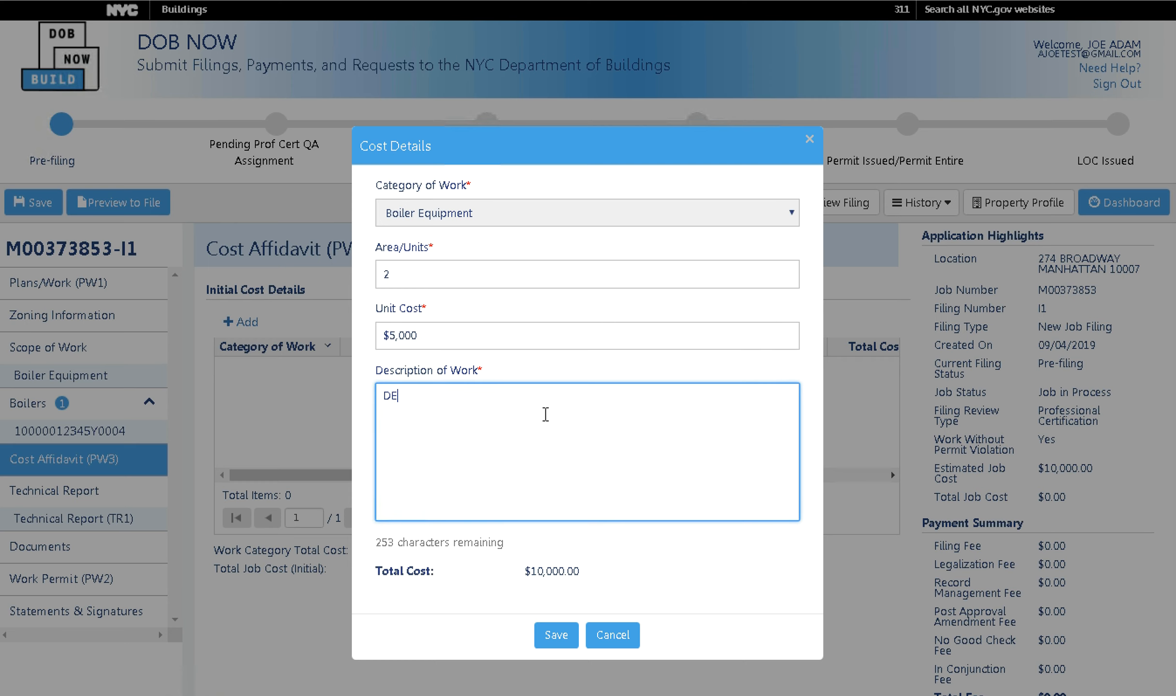
left_click(556, 635)
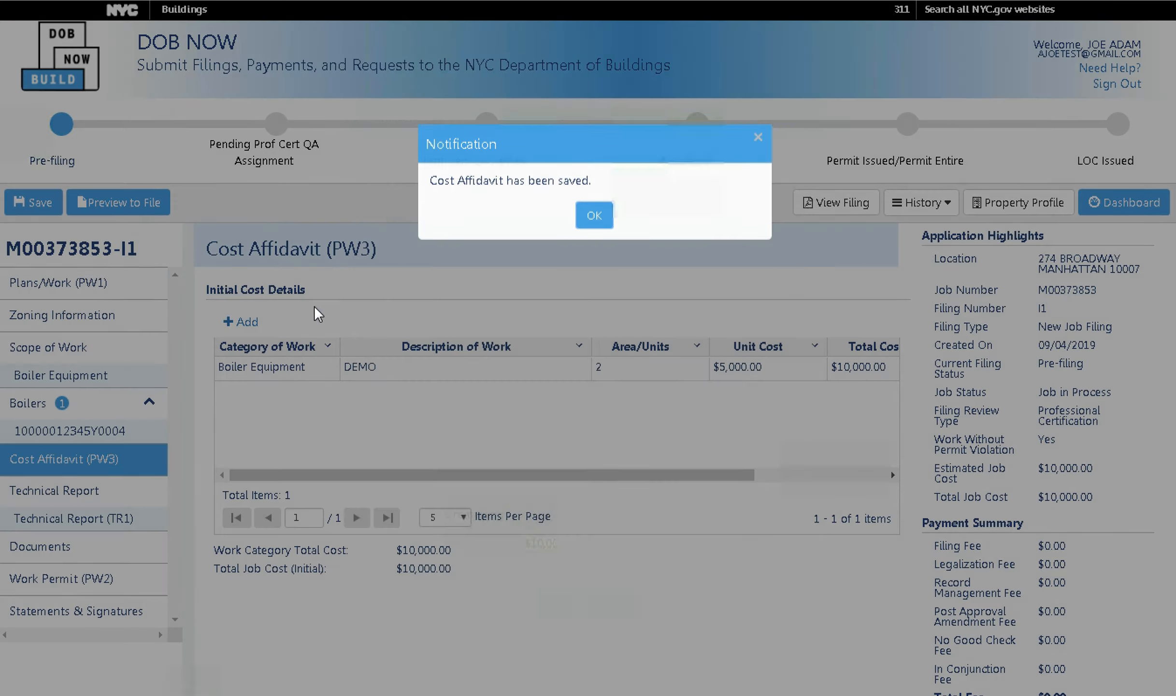
left_click(599, 223)
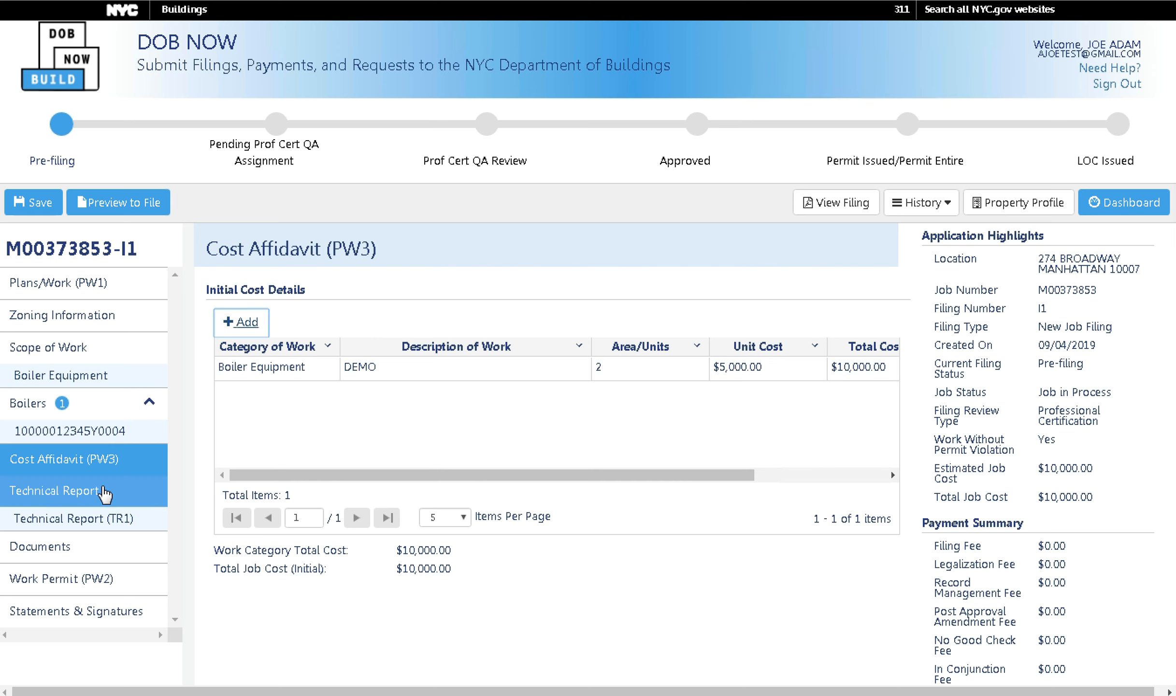
Save the job filing with the $10,000 cost entry and move on to Technical Report (TR1).
left_click(33, 203)
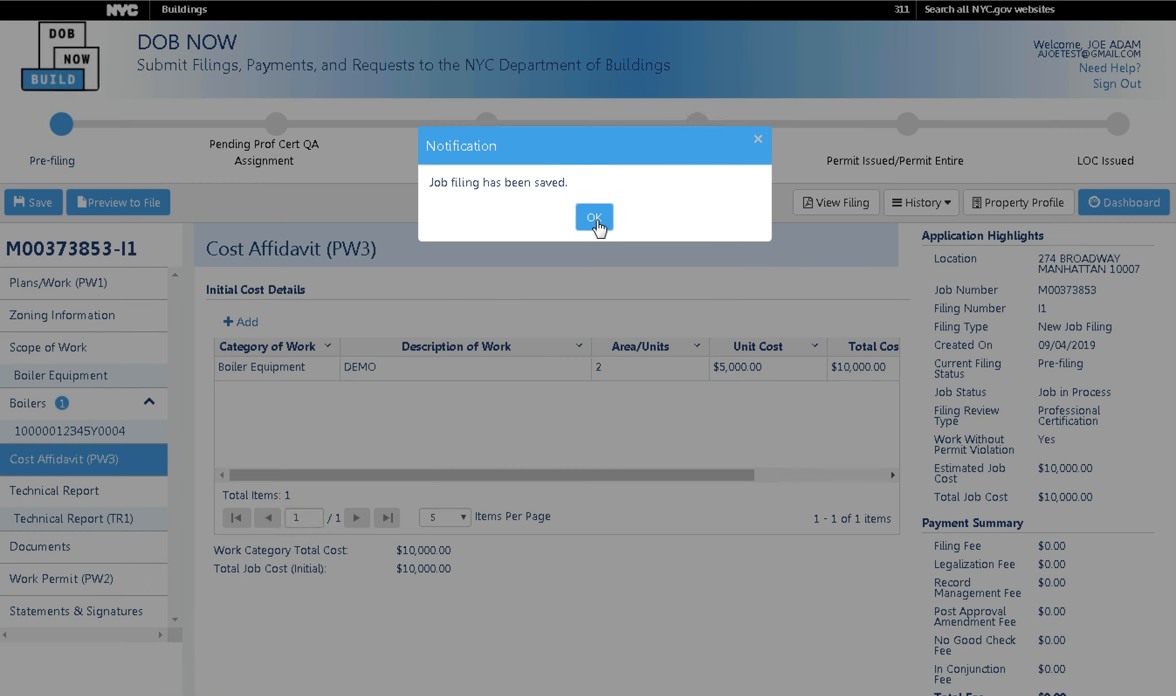
left_click(595, 222)
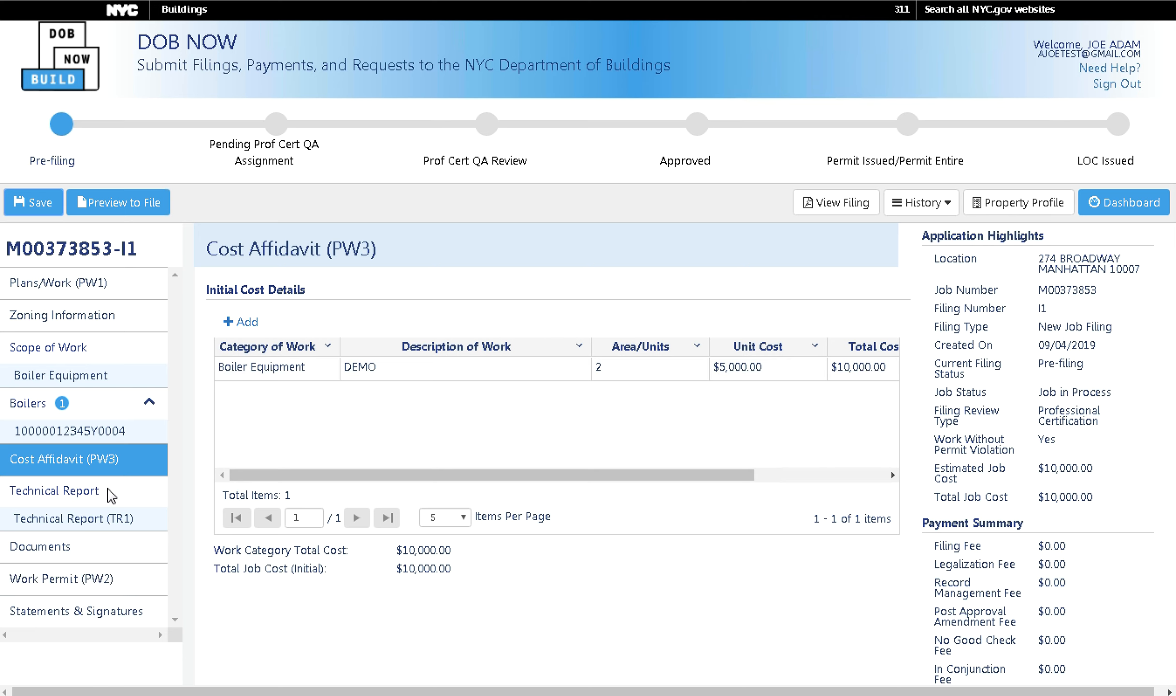
left_click(100, 528)
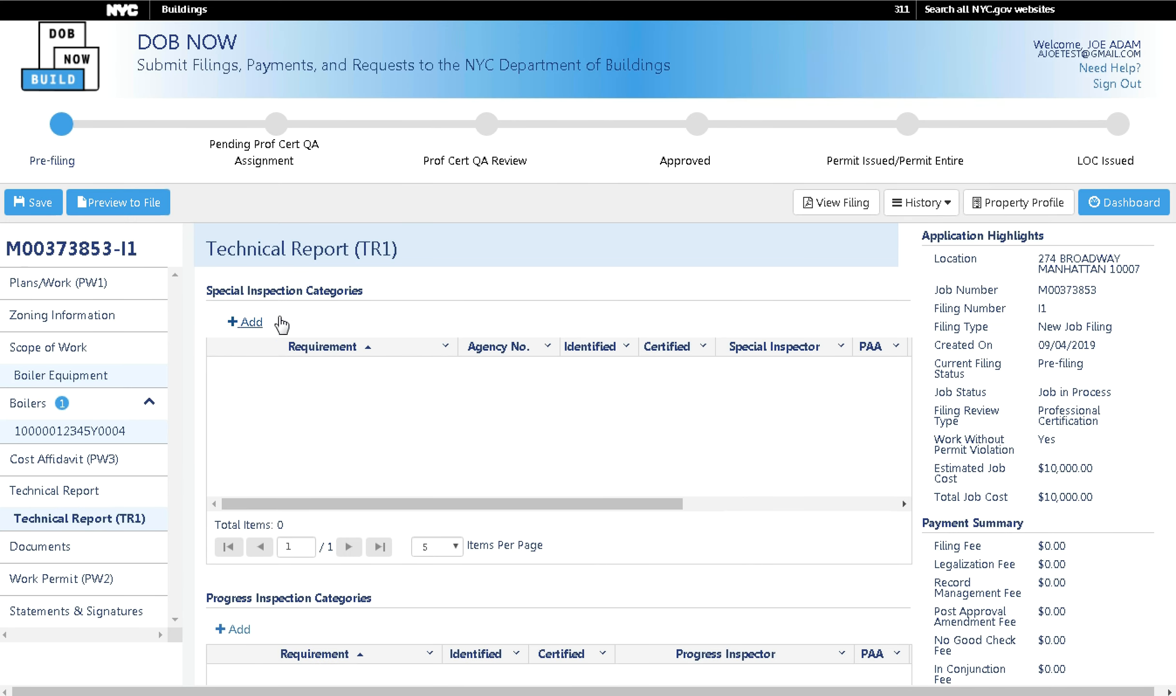
Look through the Special Inspection Category requirement list, then cancel without adding a category.
scroll(280, 541, "down", 4)
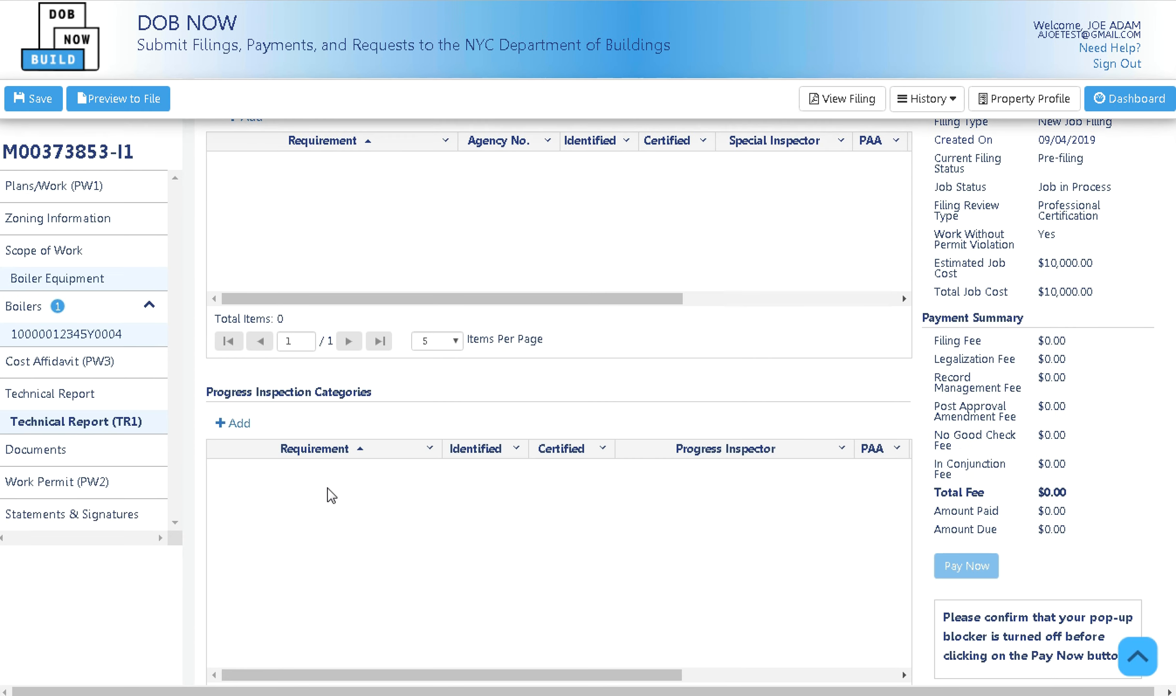
scroll(346, 472, "up", 4)
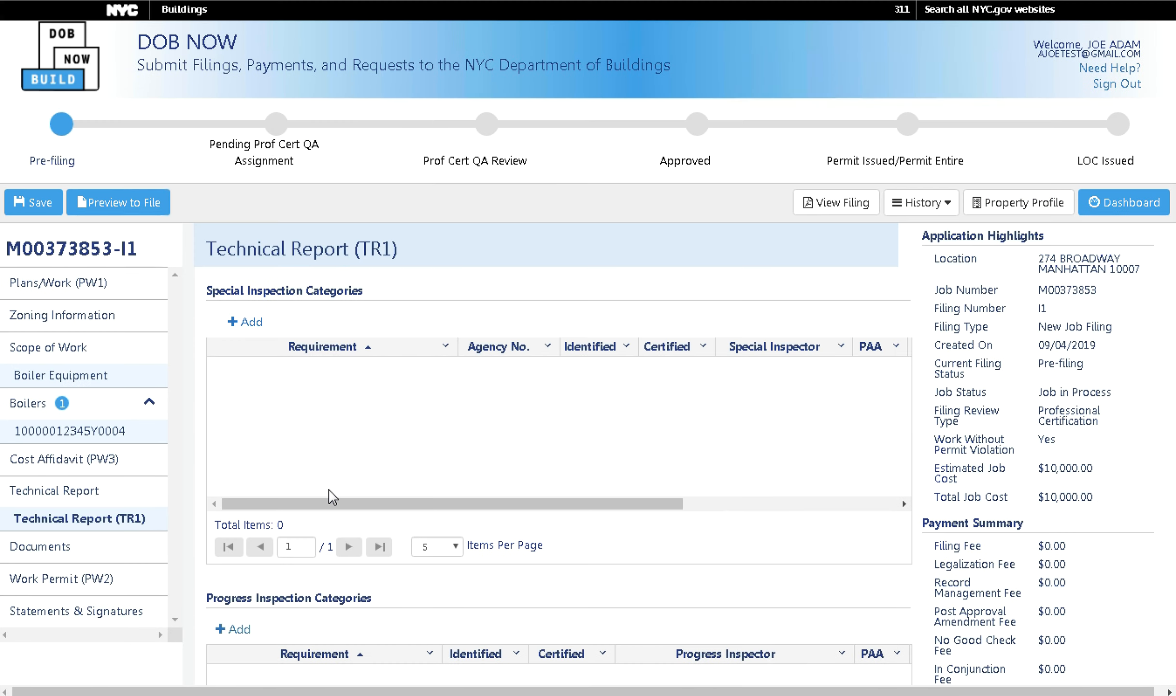
left_click(258, 326)
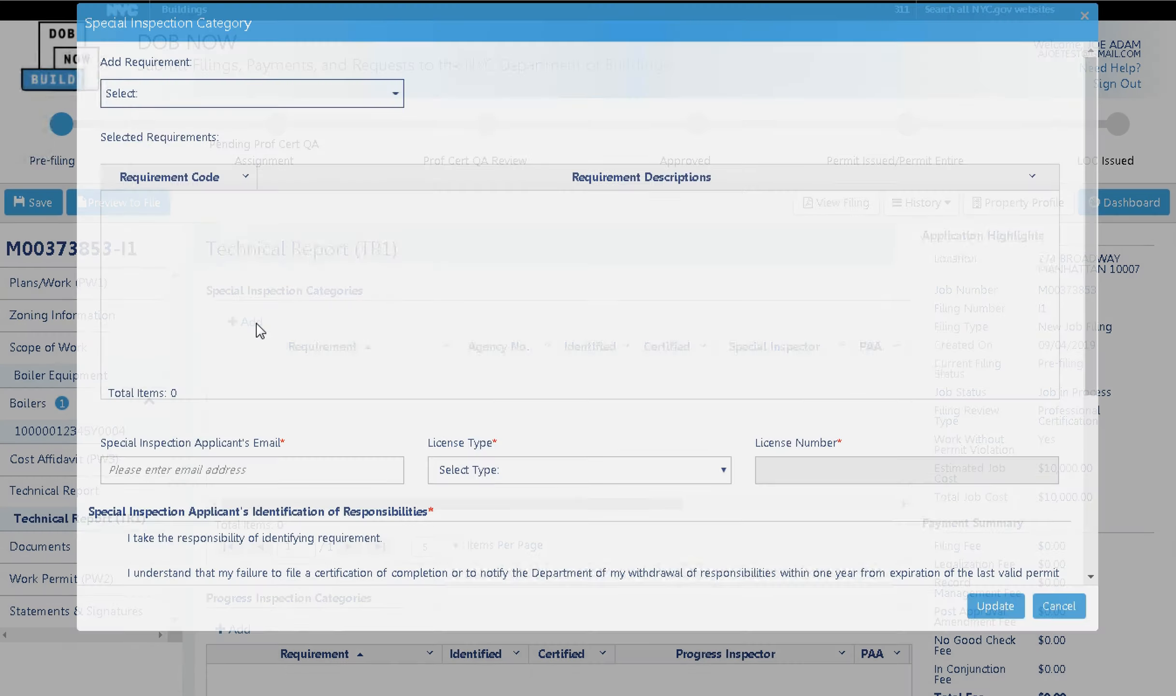
left_click(343, 115)
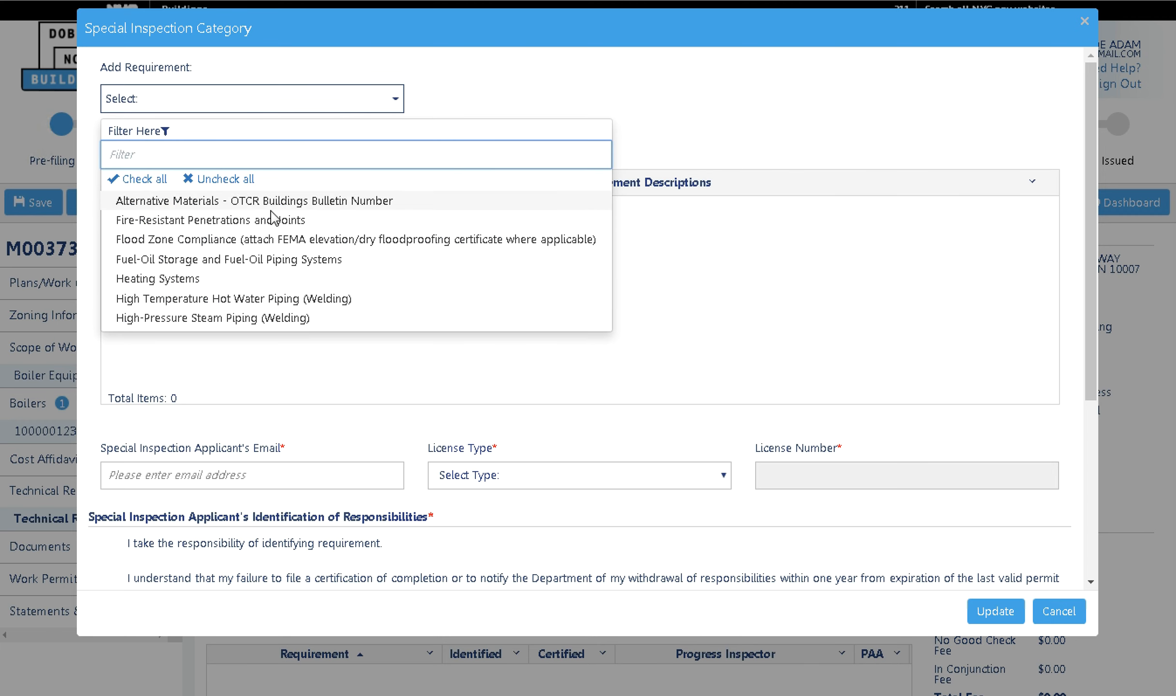
left_click(491, 404)
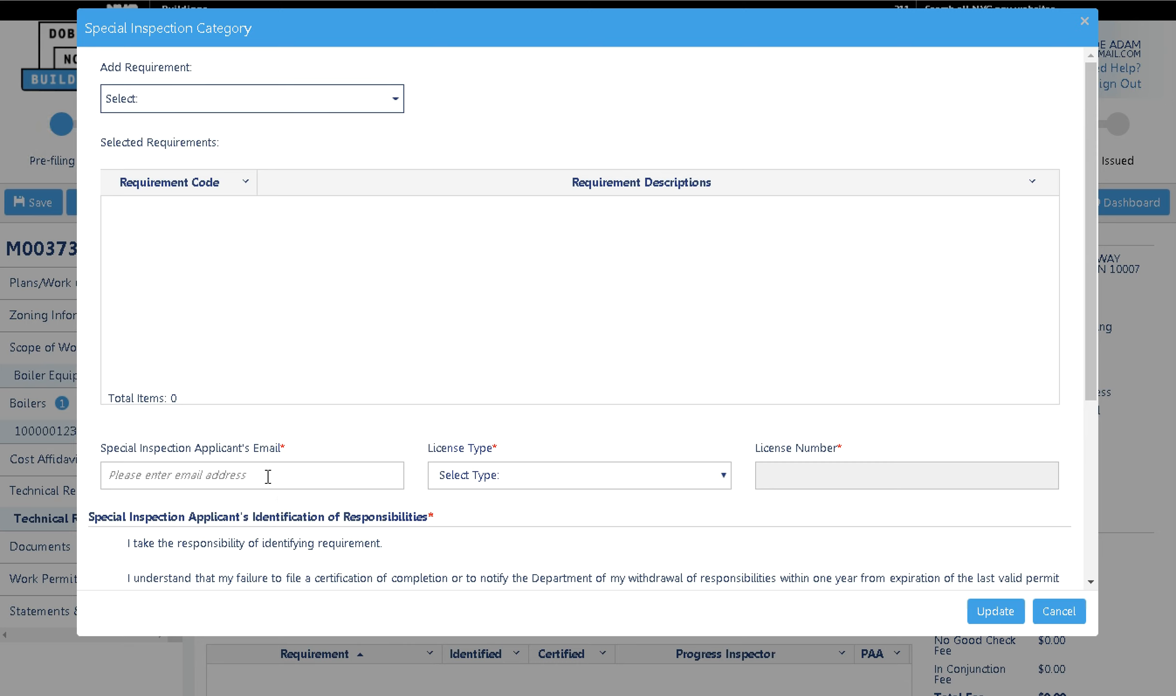
left_click(1081, 620)
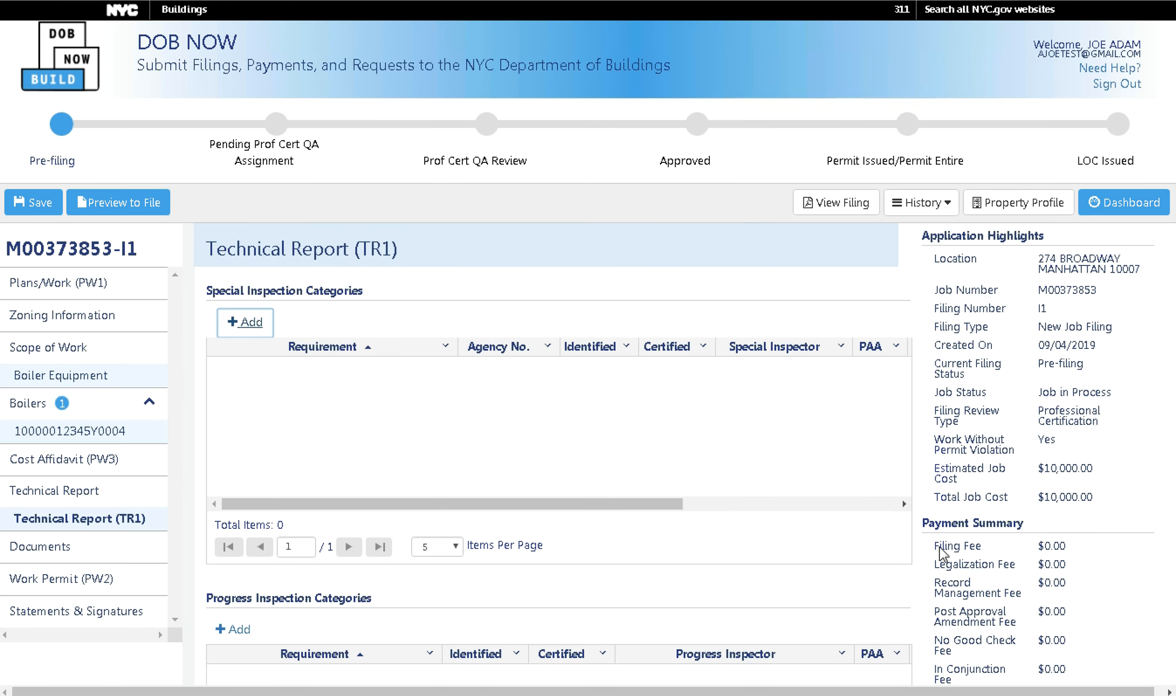
Review the rest of the TR1 page and go to the filing's Documents section.
left_click_drag(678, 505, 635, 525)
scroll(517, 508, "down", 4)
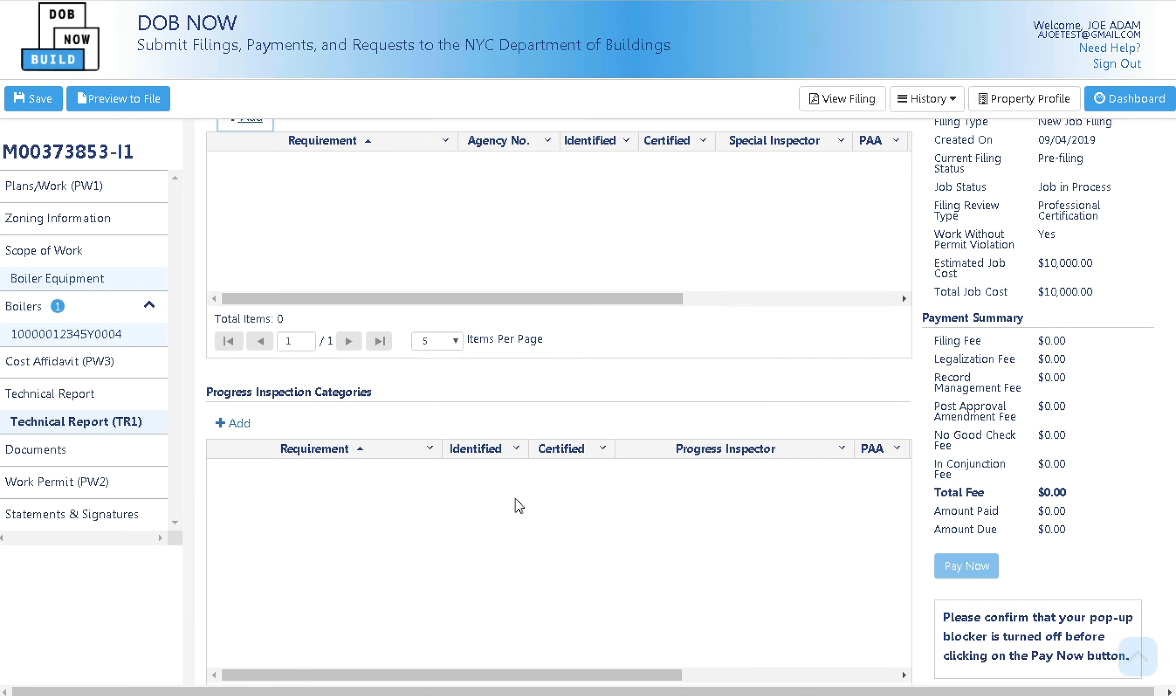
scroll(488, 451, "up", 4)
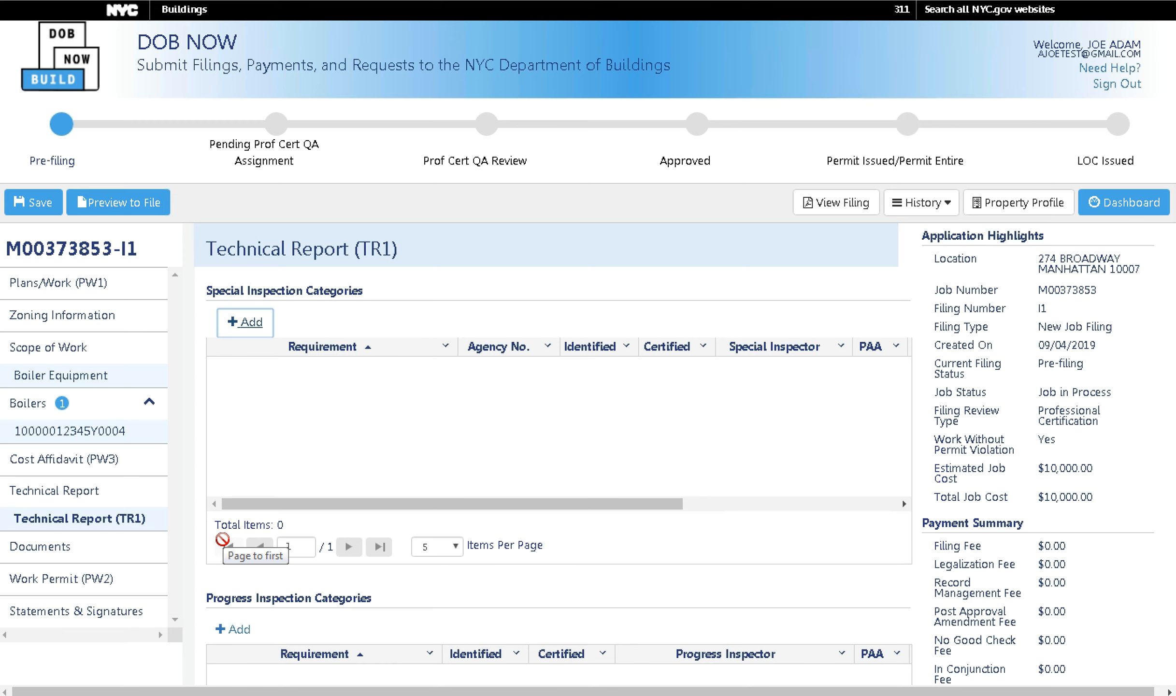
left_click(72, 545)
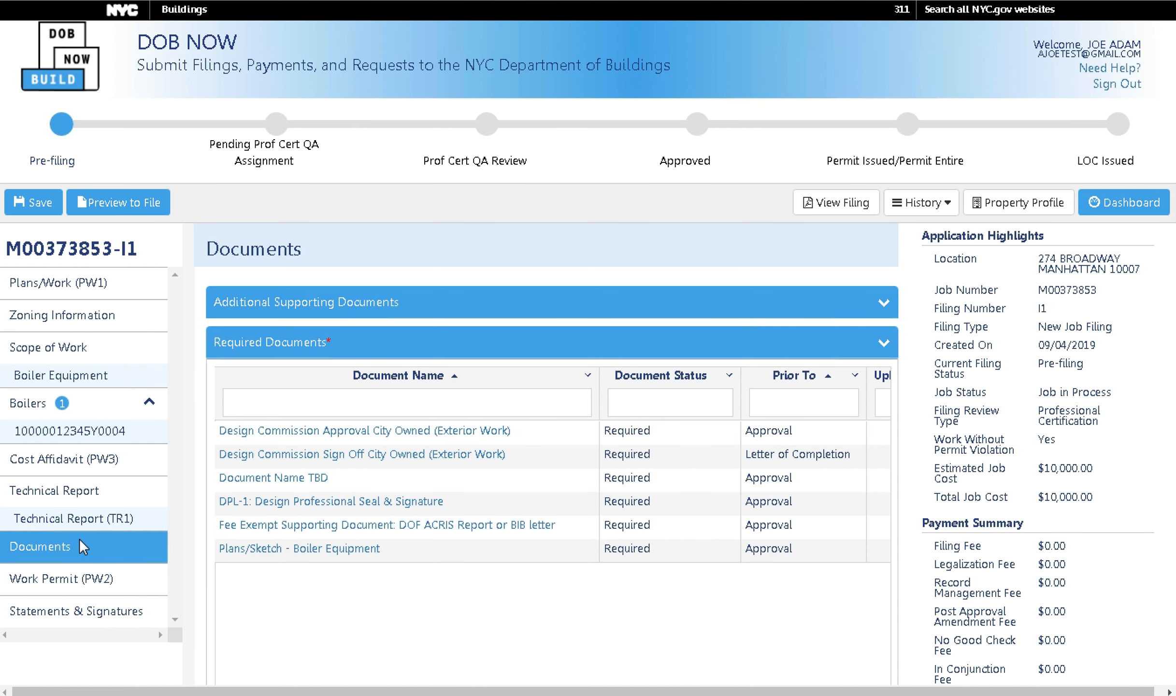
left_click(93, 521)
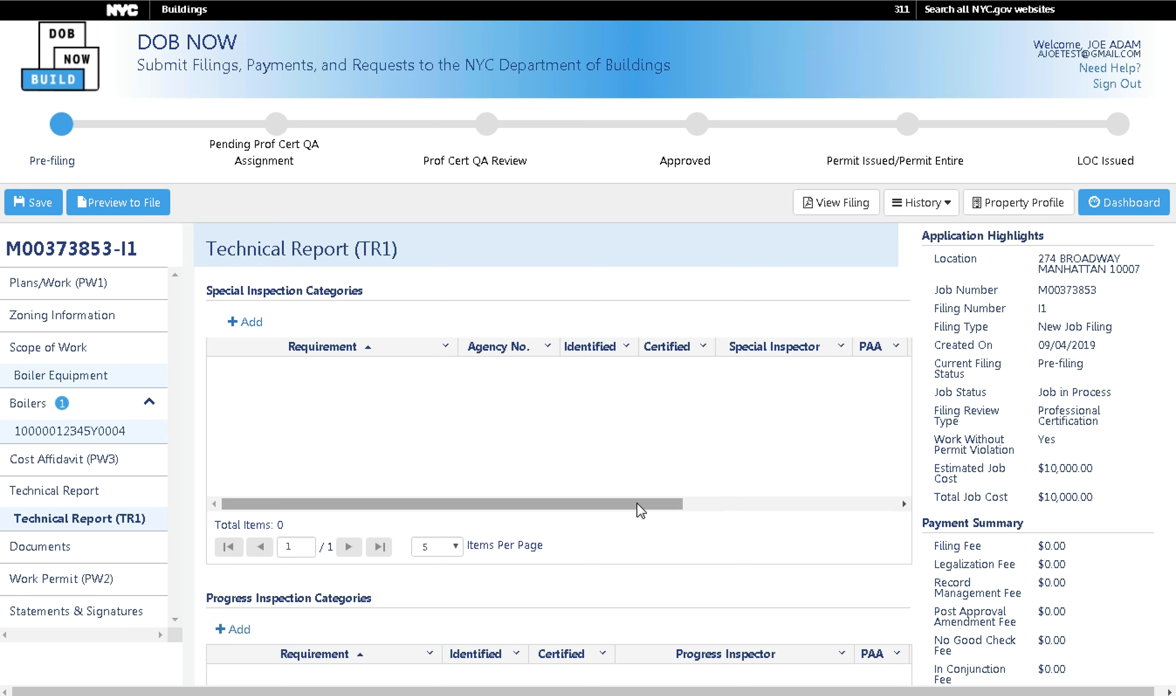
left_click(119, 556)
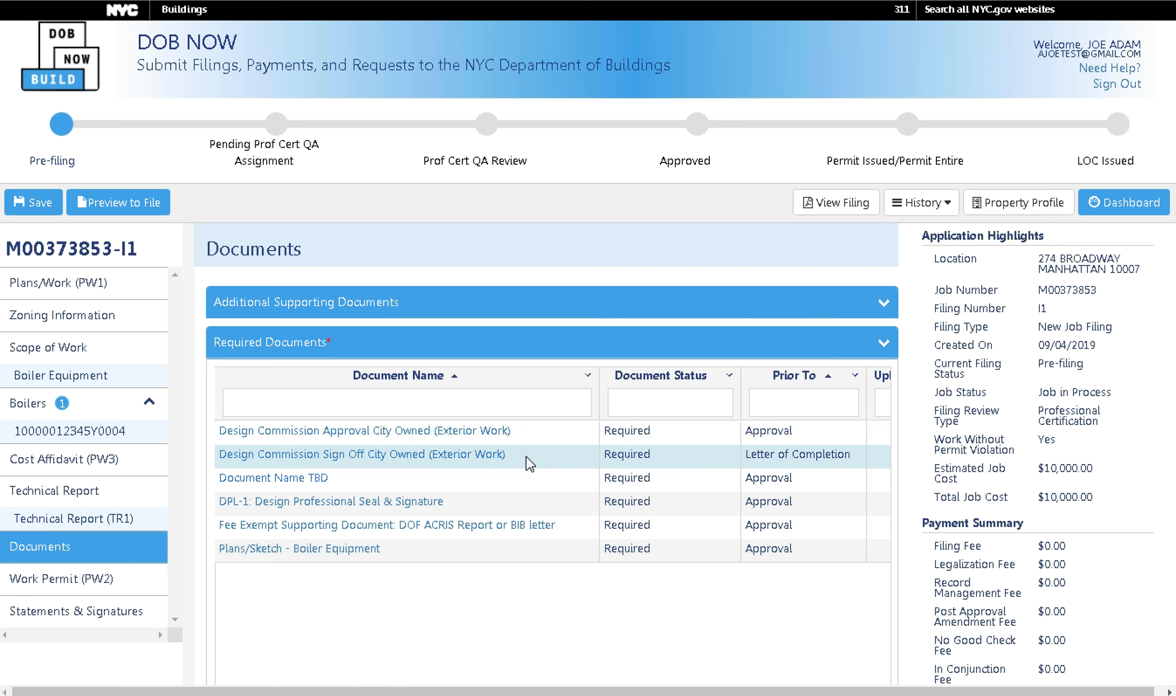
scroll(593, 622, "down", 4)
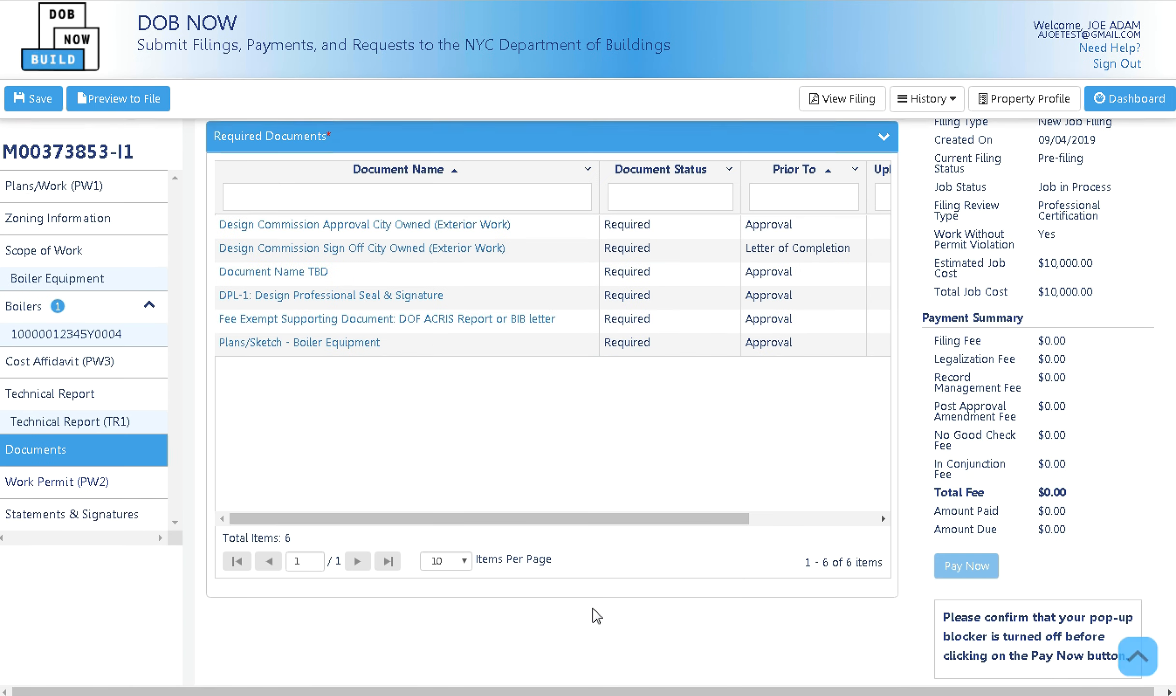
scroll(638, 544, "up", 4)
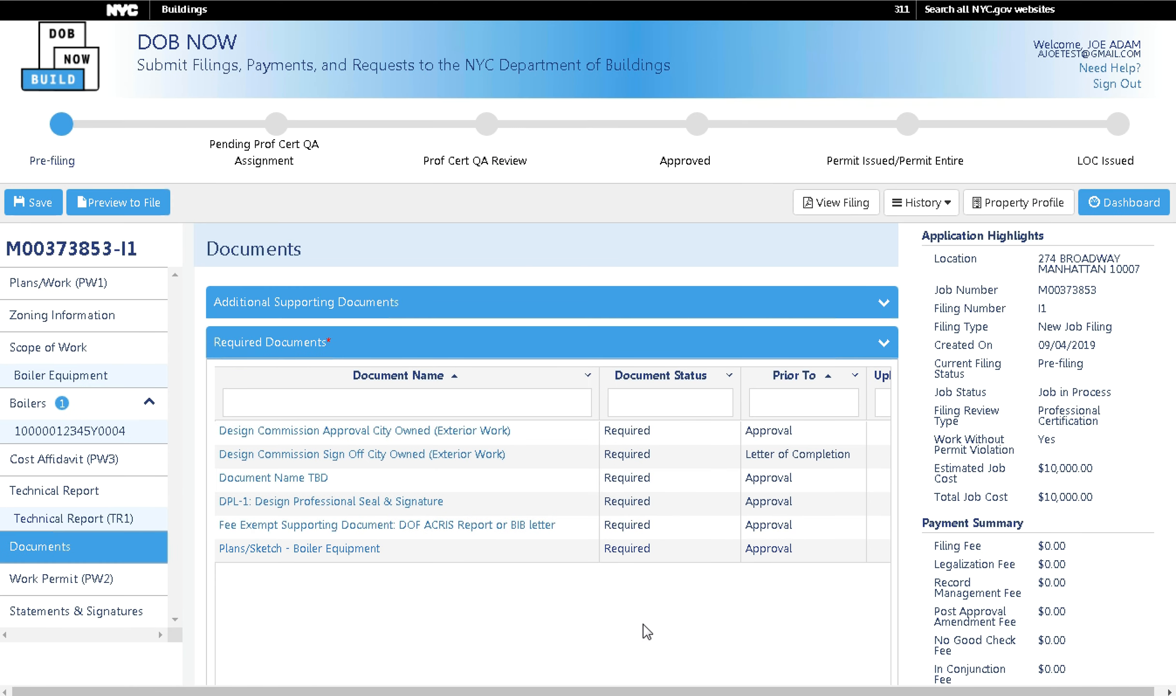
scroll(649, 624, "down", 4)
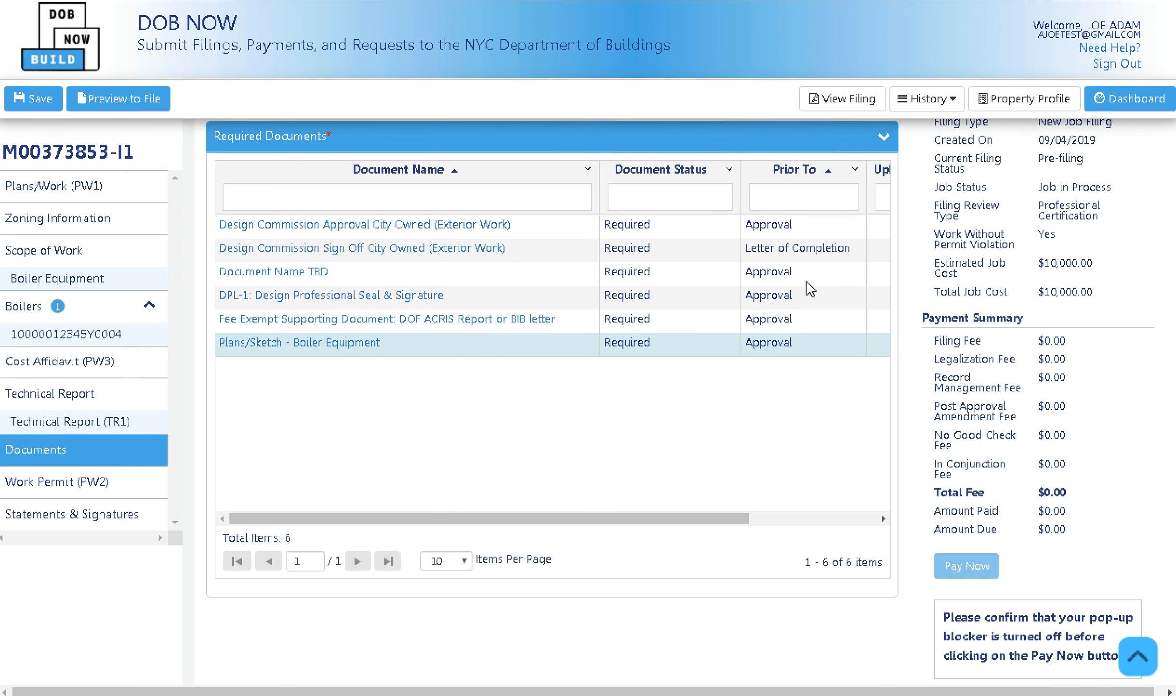
left_click_drag(738, 518, 903, 527)
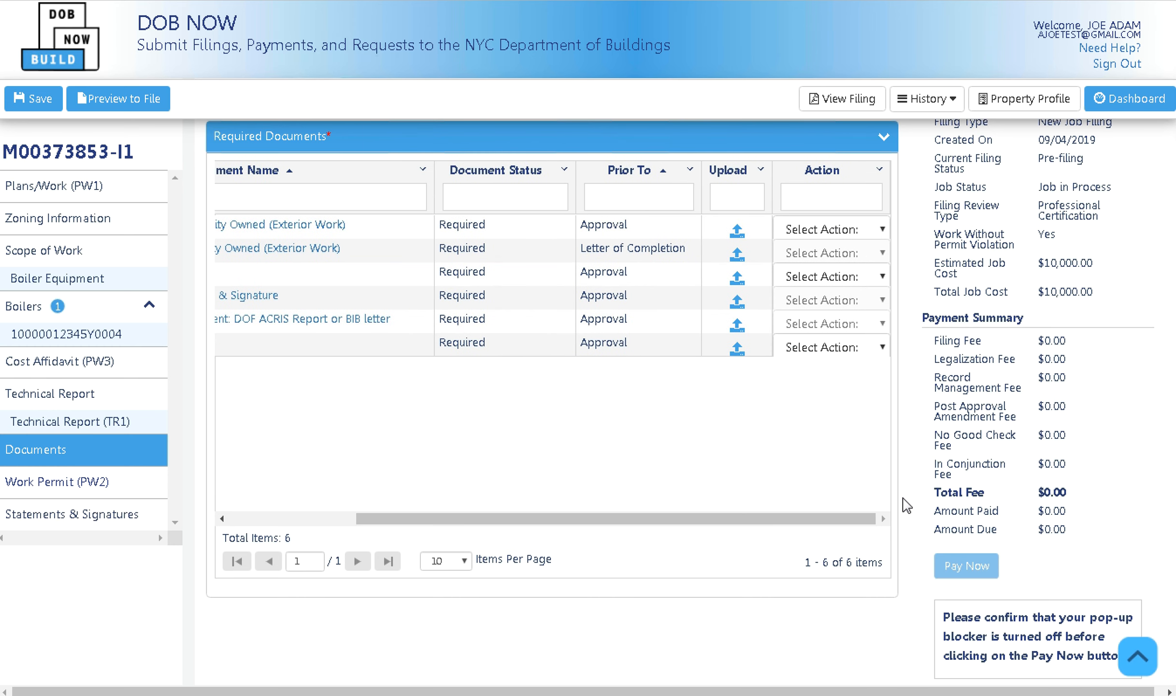
left_click(874, 231)
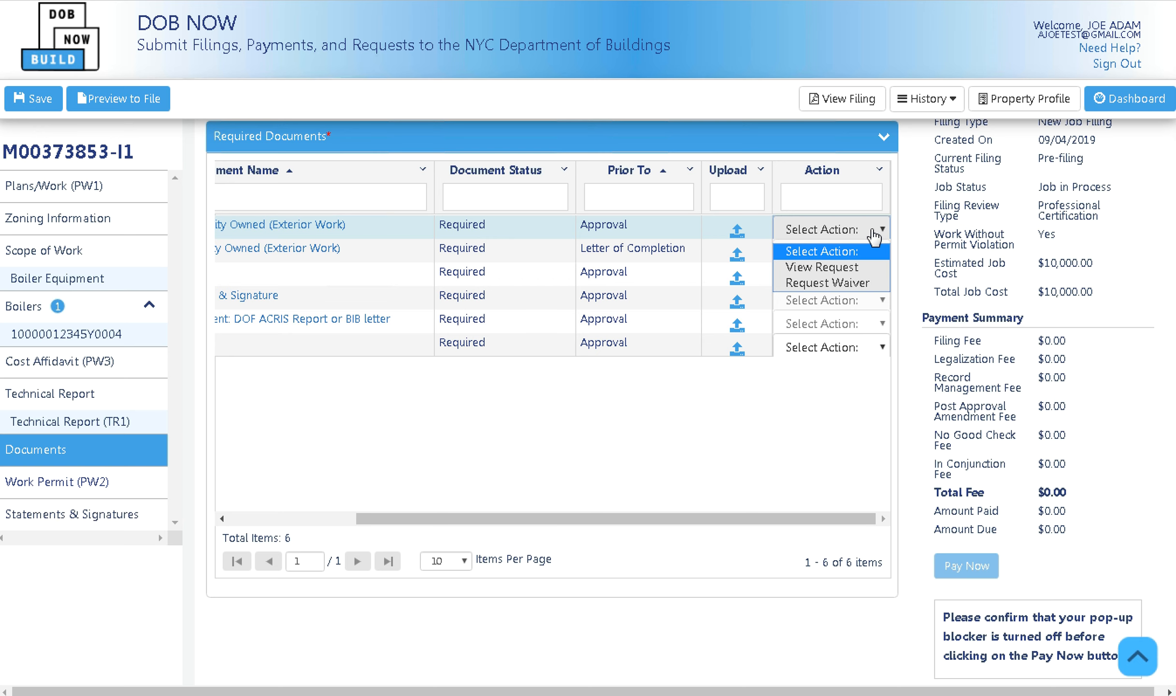
left_click(852, 354)
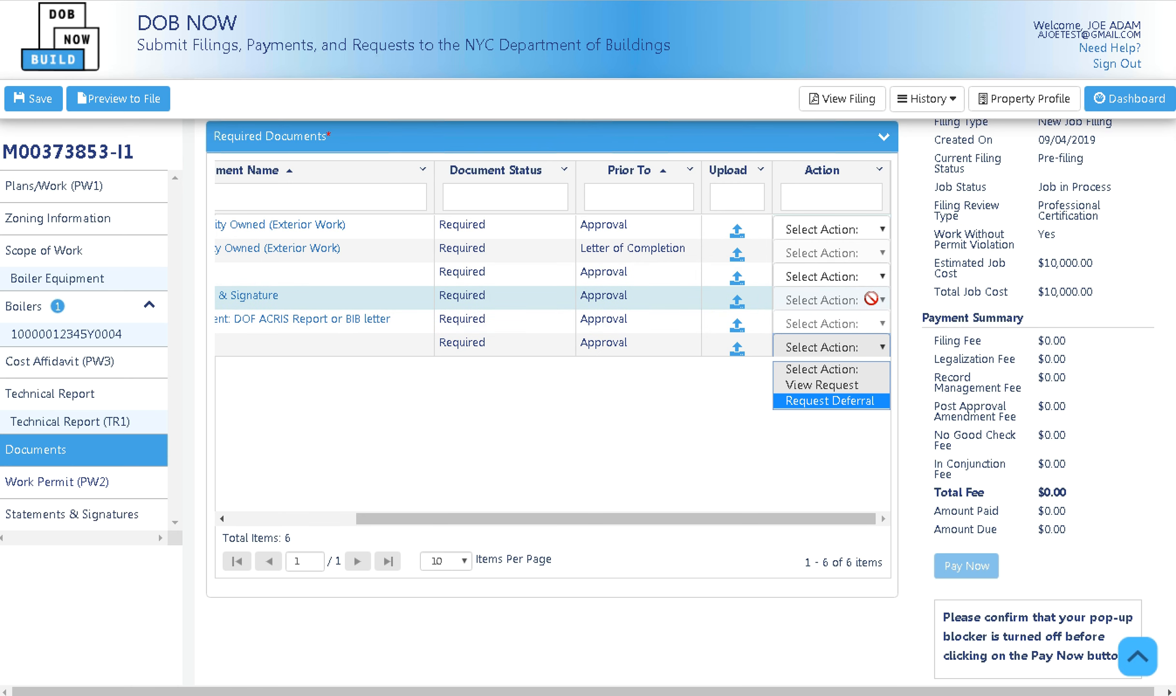
left_click_drag(724, 517, 555, 518)
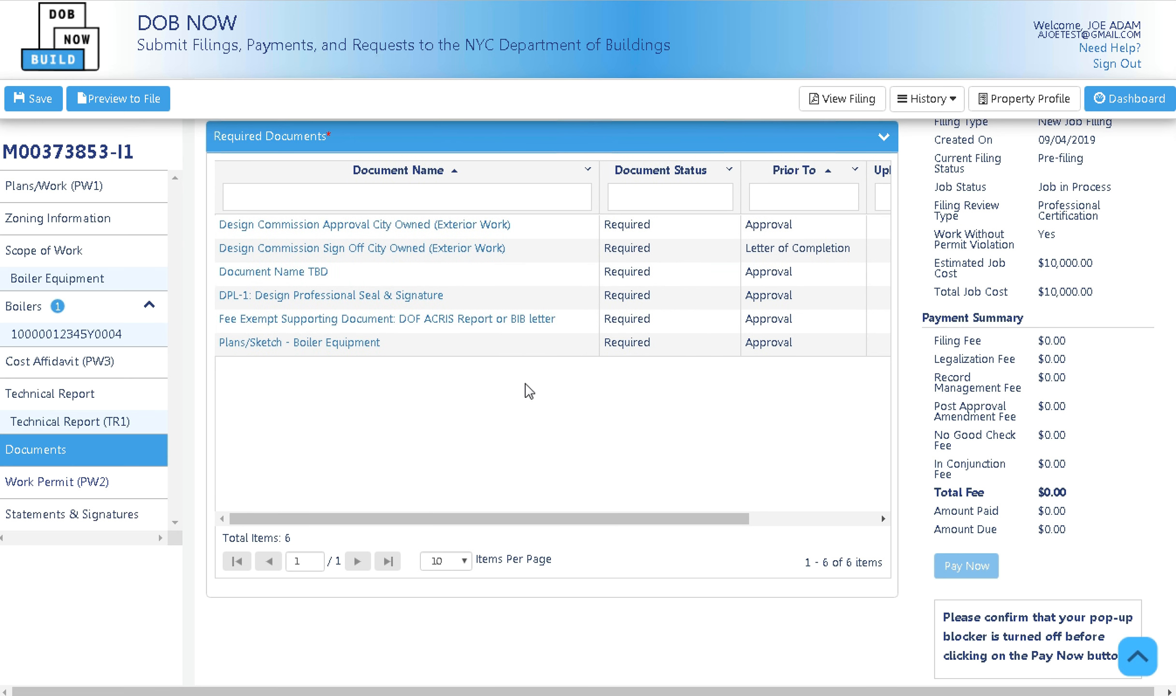
scroll(530, 391, "up", 5)
Start an Additional Supporting Documents upload, then cancel it without attaching anything.
left_click(371, 309)
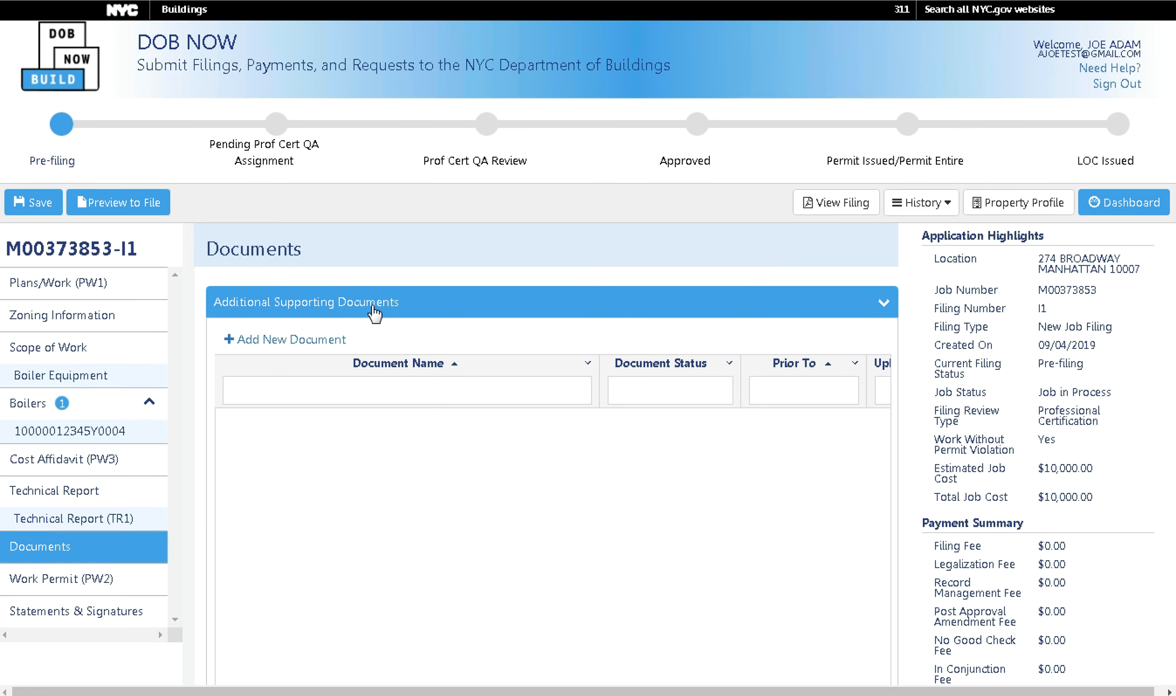
left_click(299, 339)
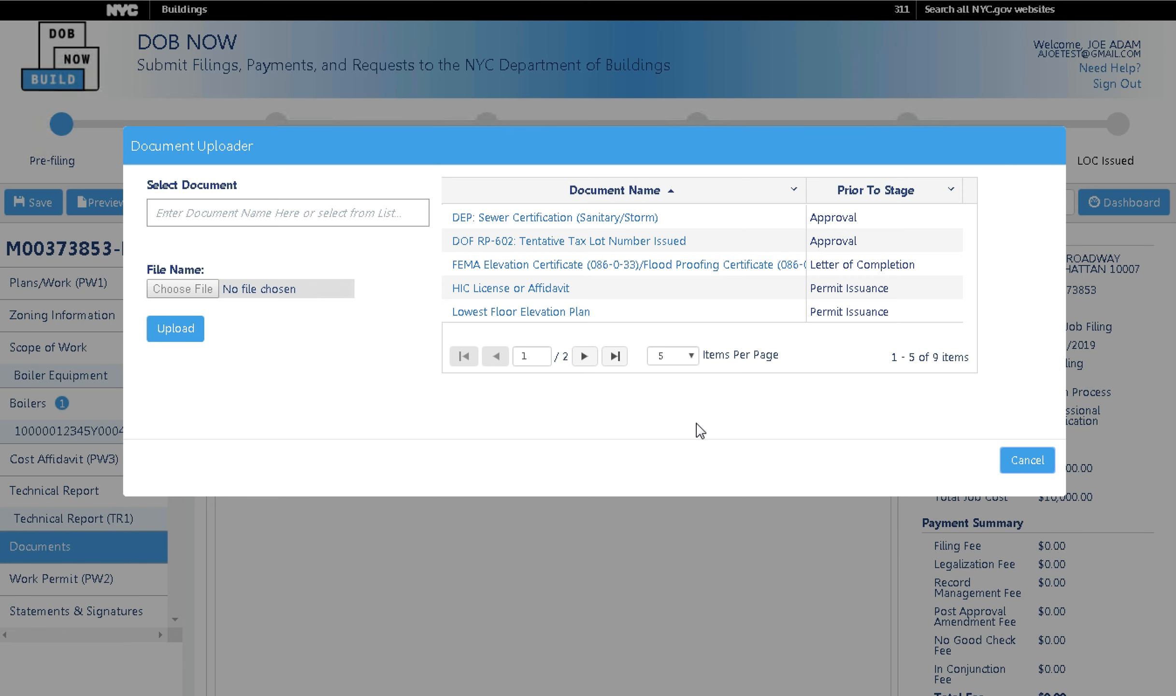
left_click(1028, 463)
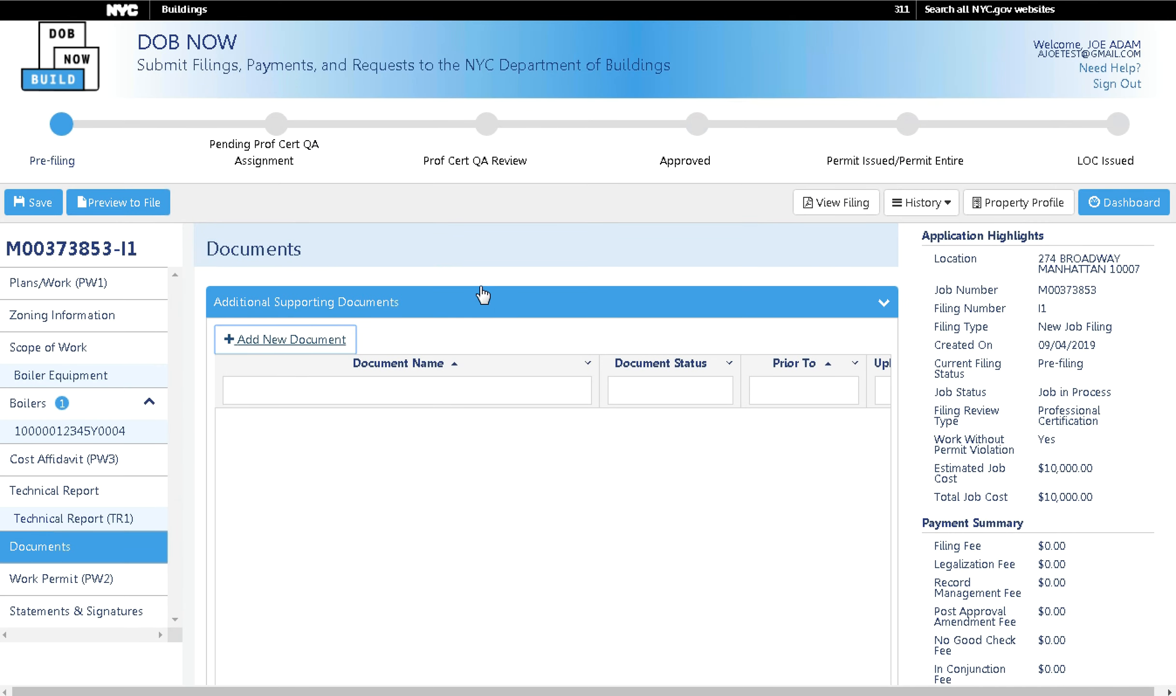
left_click(497, 307)
scroll(525, 440, "down", 4)
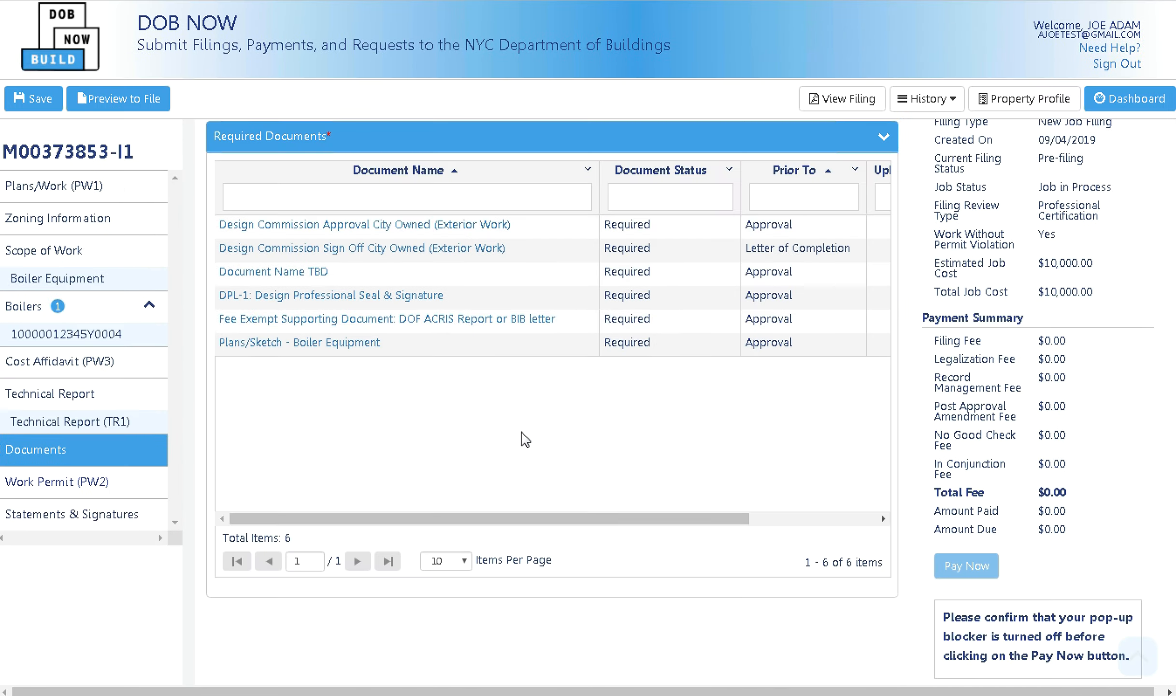
left_click_drag(507, 517, 770, 475)
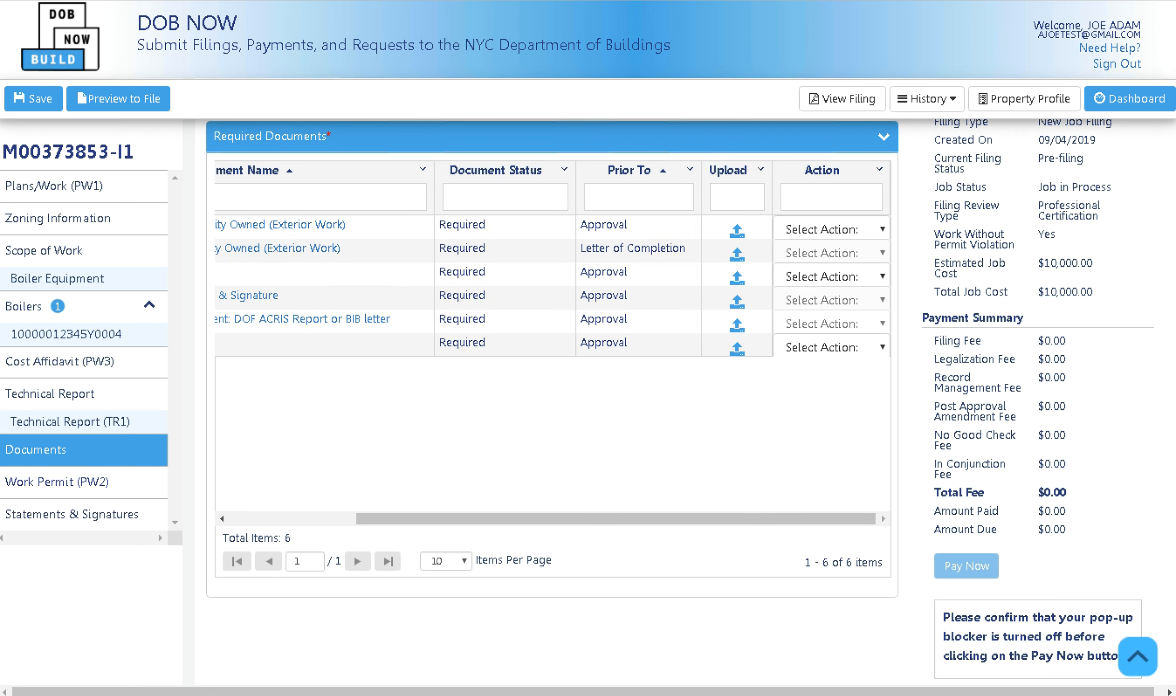
Upload the Acris Report as the Design Commission Approval document.
left_click(737, 233)
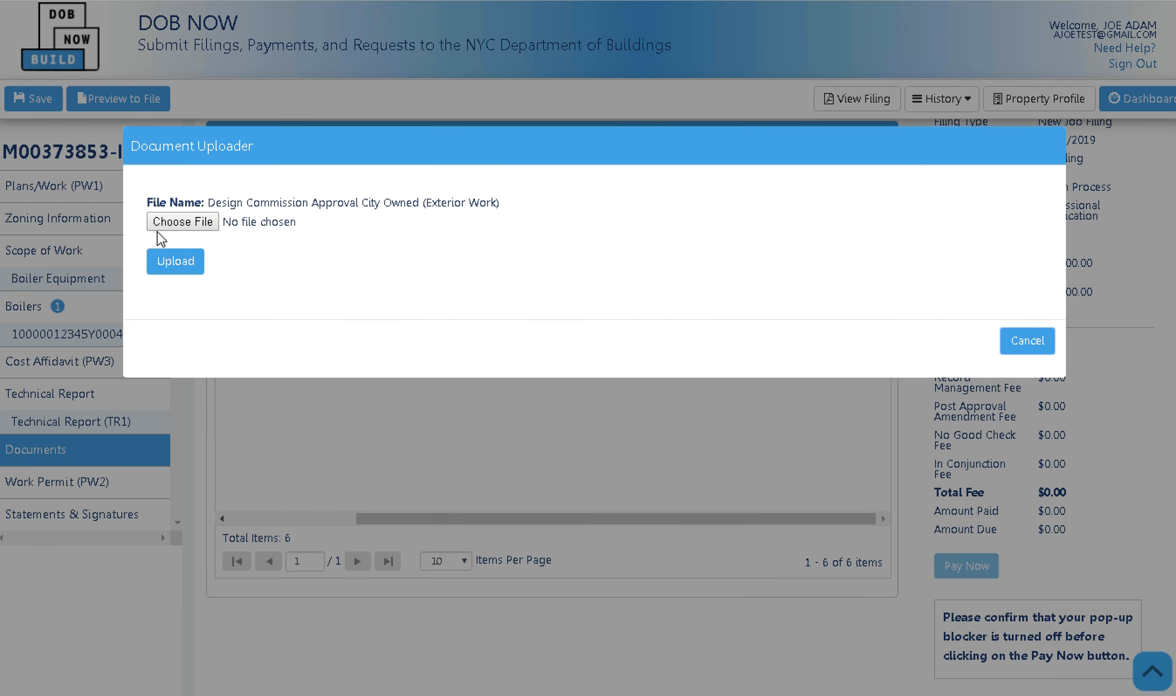
left_click(169, 226)
left_click(203, 223)
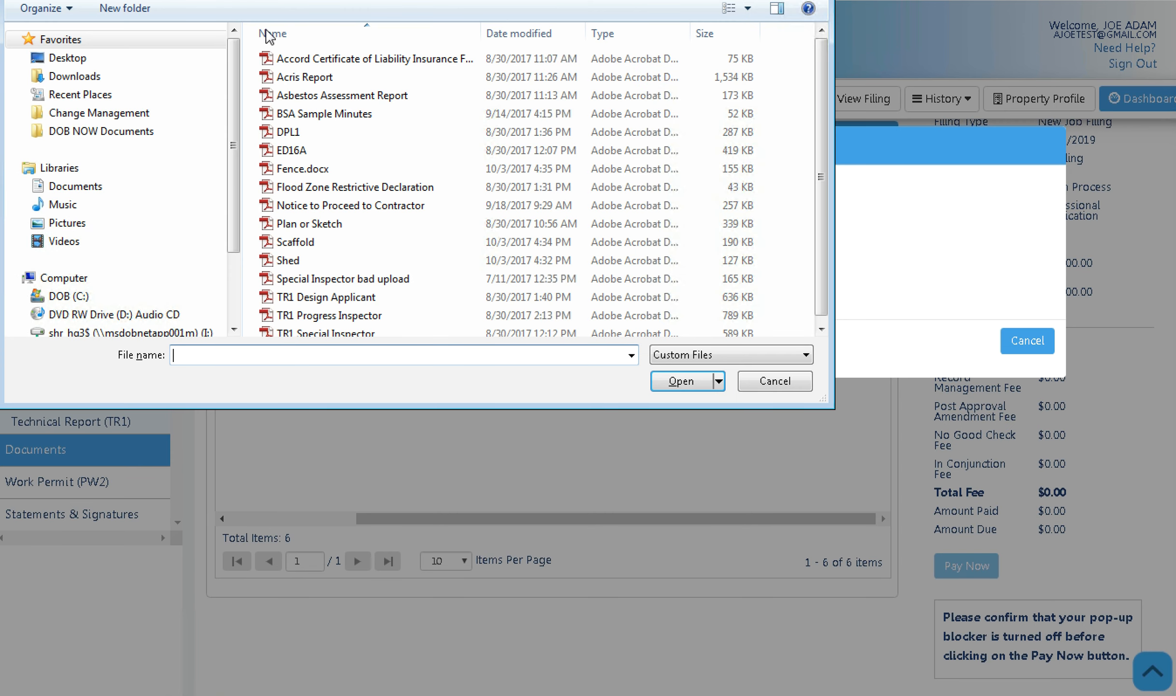
left_click_drag(273, 30, 387, 28)
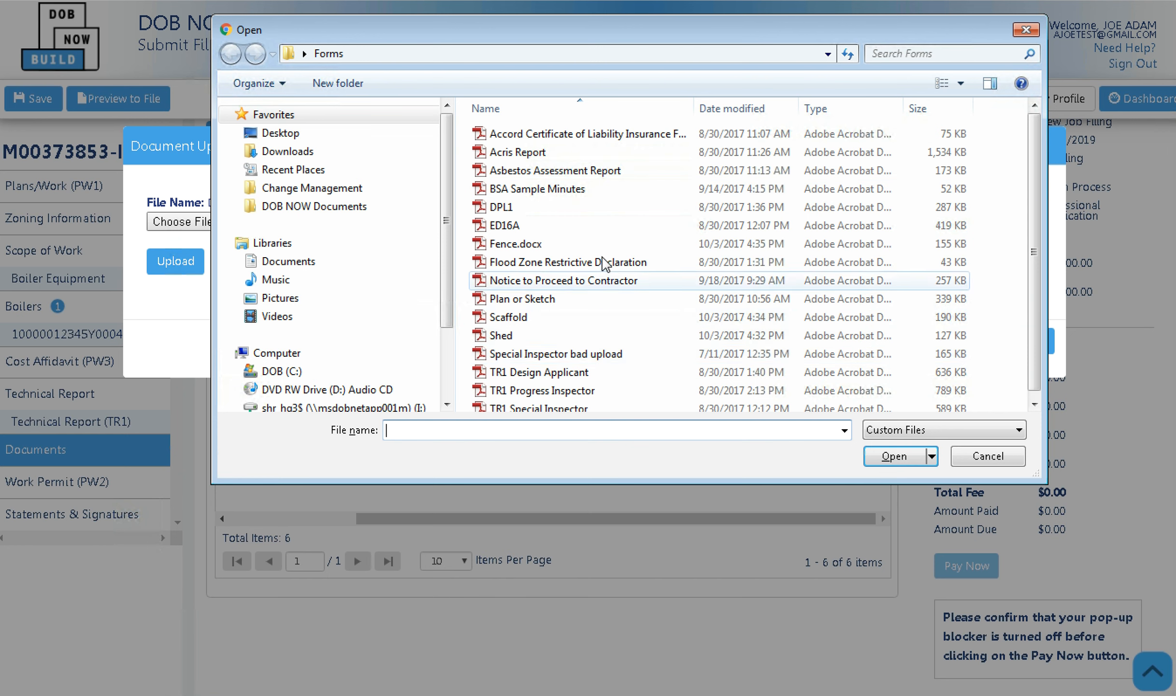
left_click(597, 160)
double_click(597, 160)
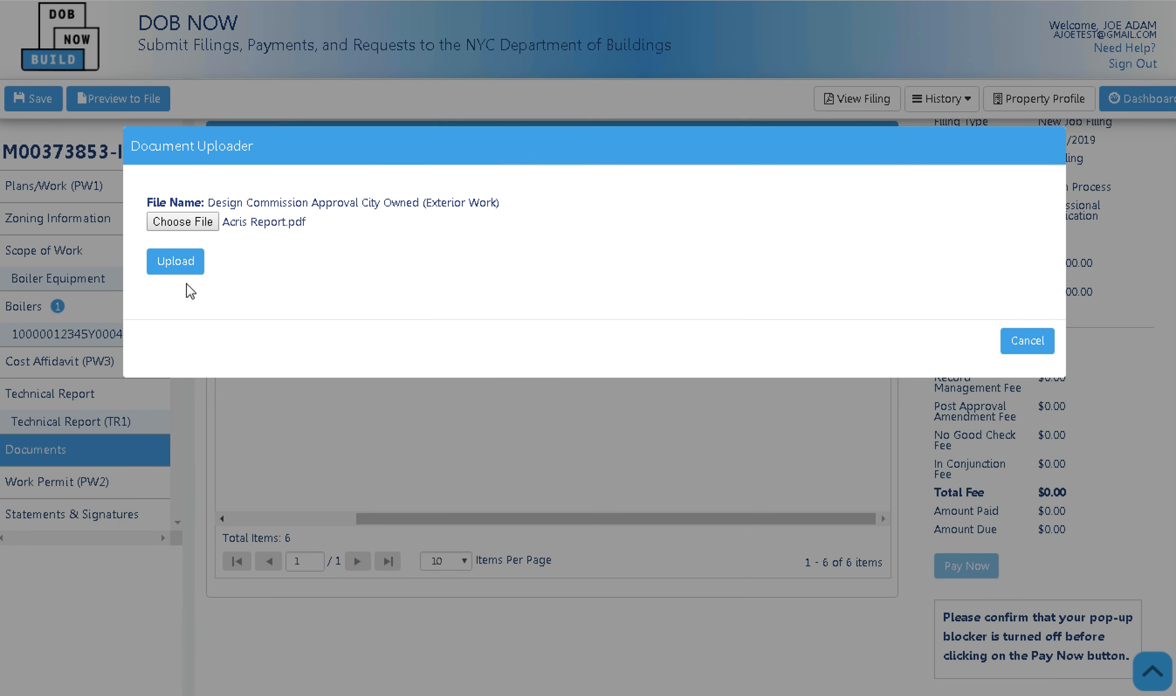
left_click(181, 265)
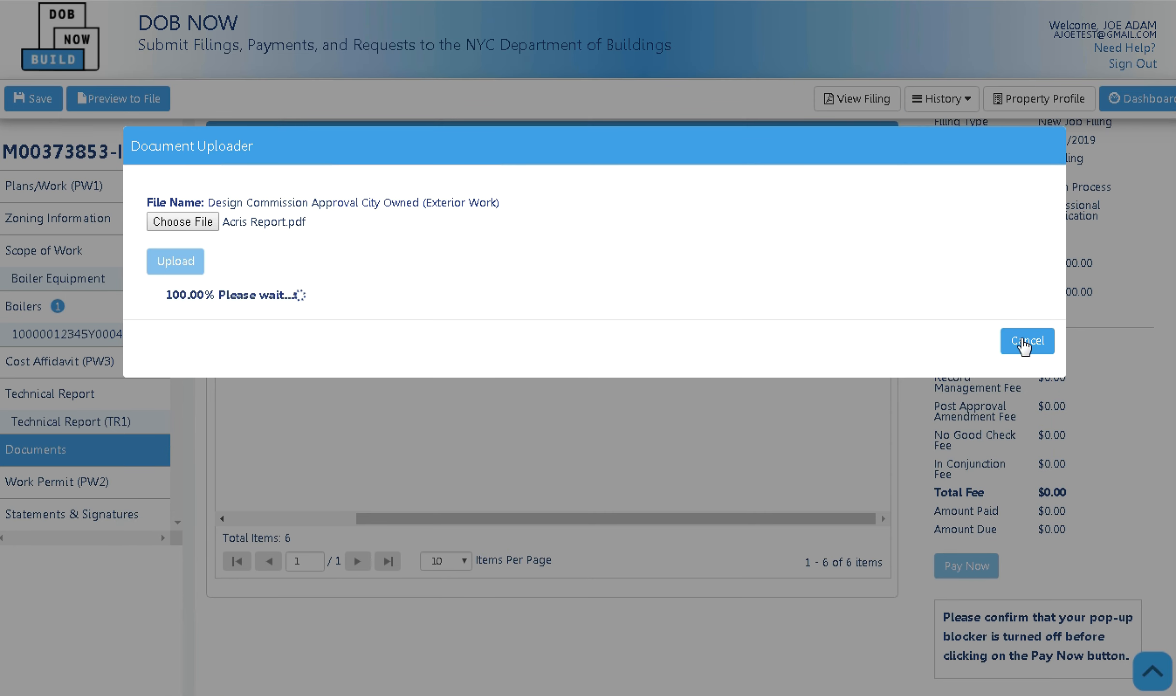
left_click(1027, 342)
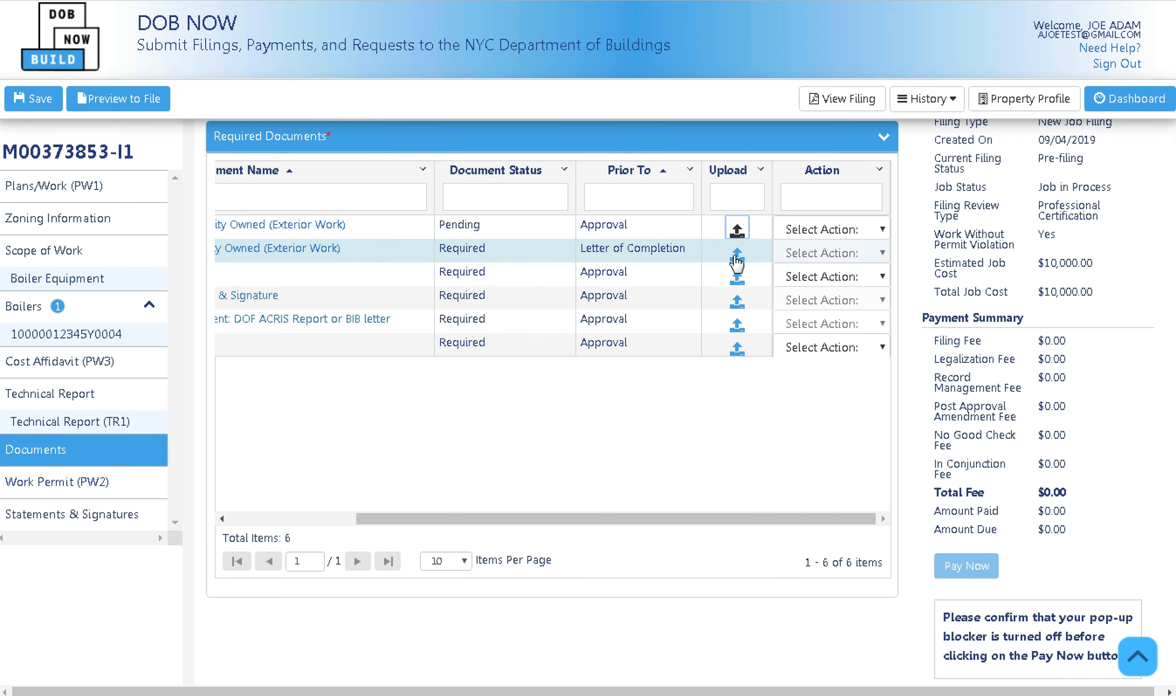
Upload the TR1 Design Applicant file as the Design Commission Sign Off document.
left_click(737, 254)
left_click(213, 224)
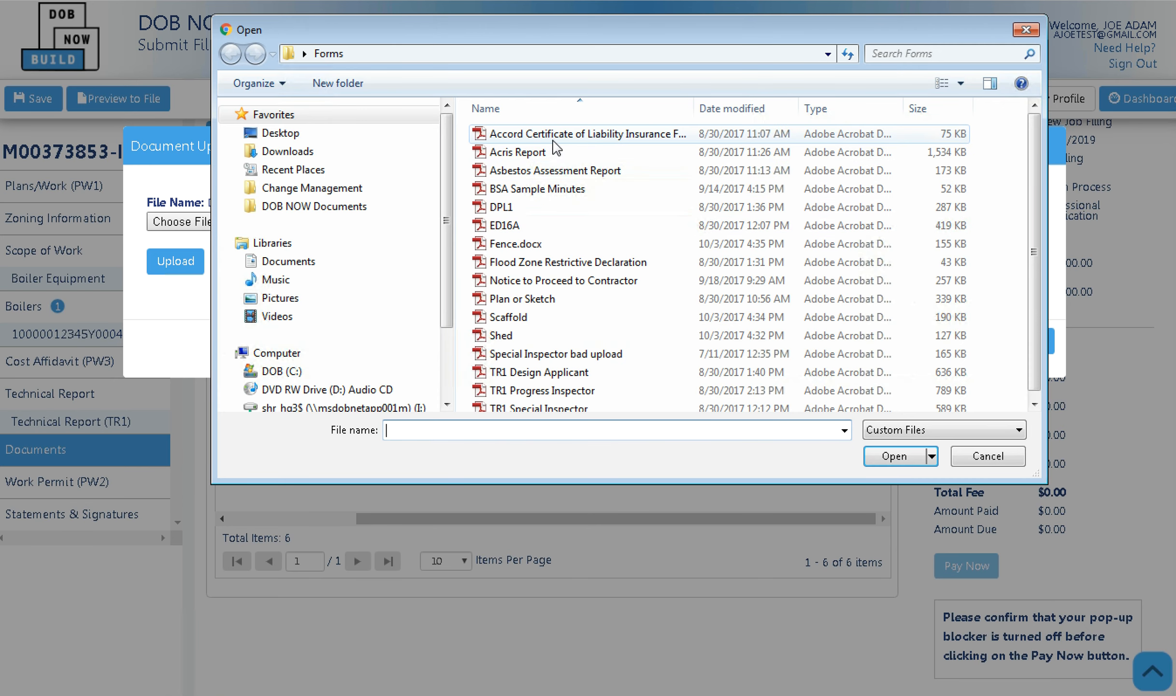
left_click_drag(356, 39, 499, 134)
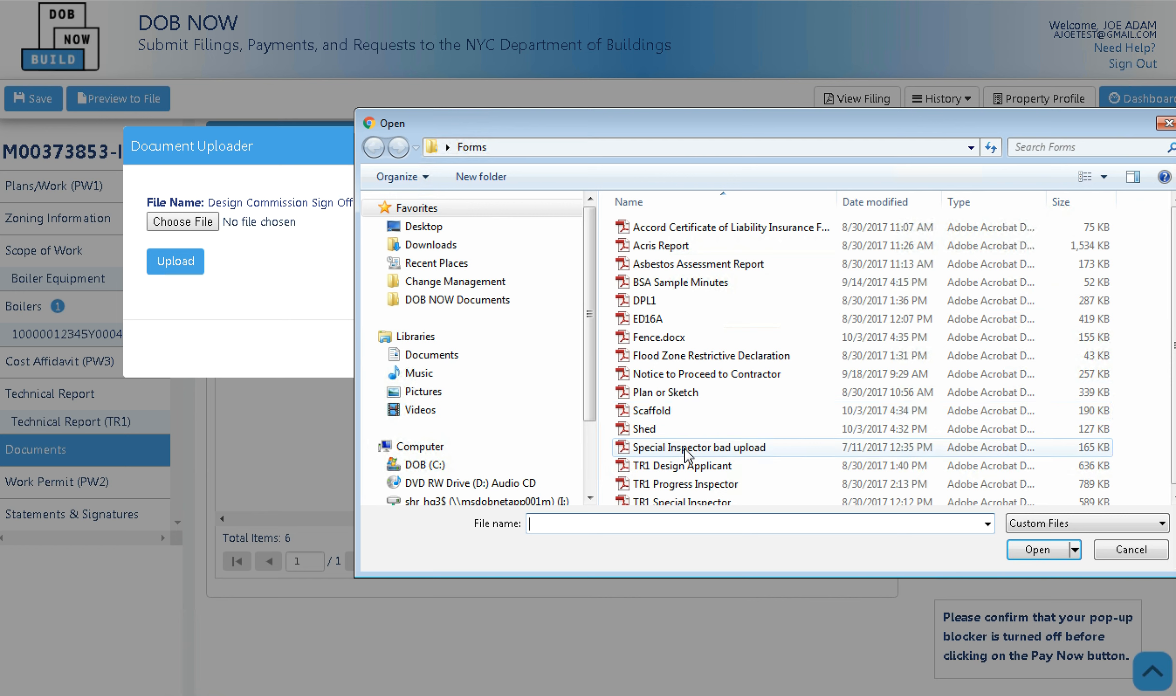
double_click(689, 466)
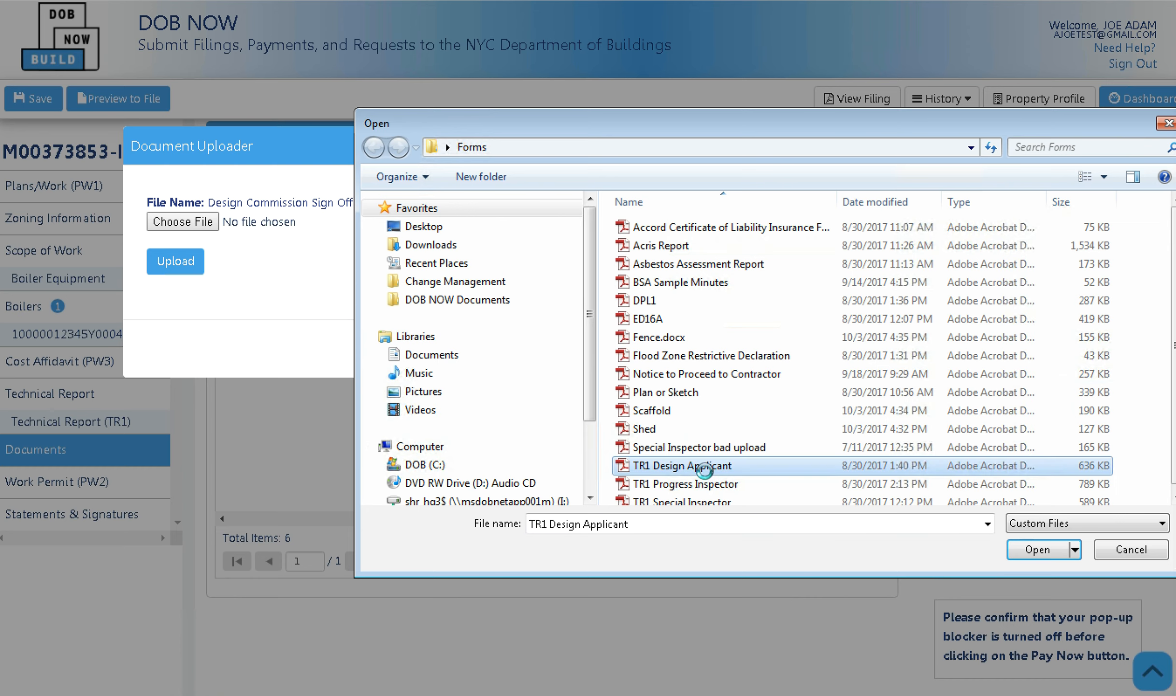
left_click(165, 262)
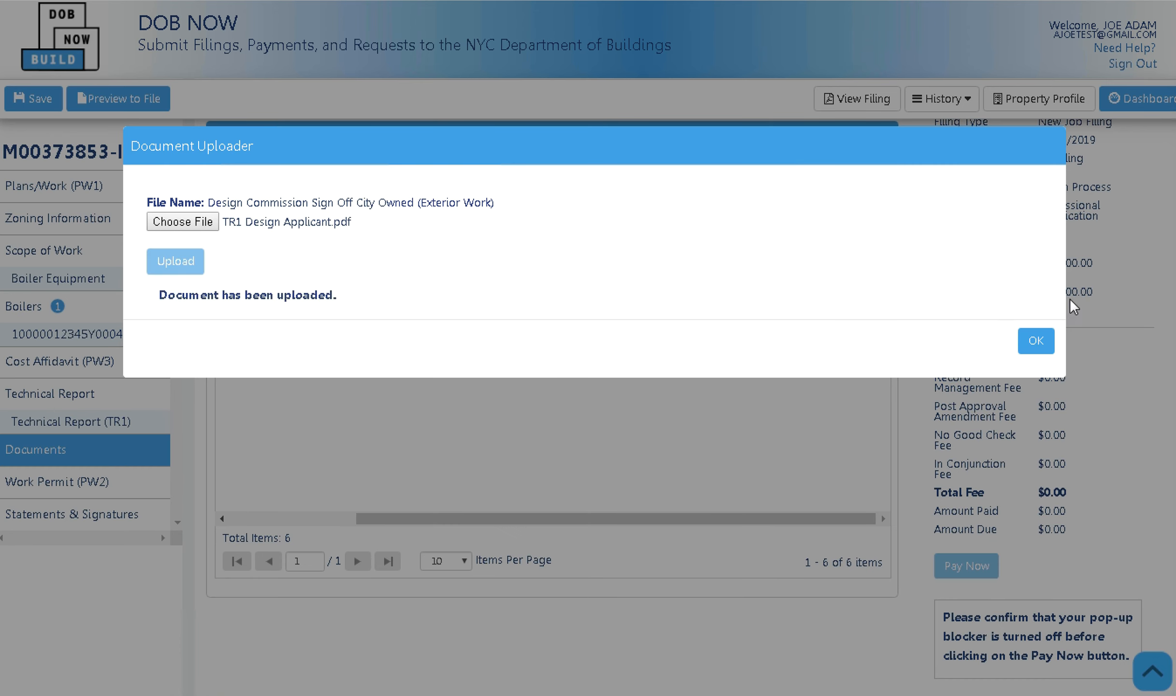
left_click(1031, 342)
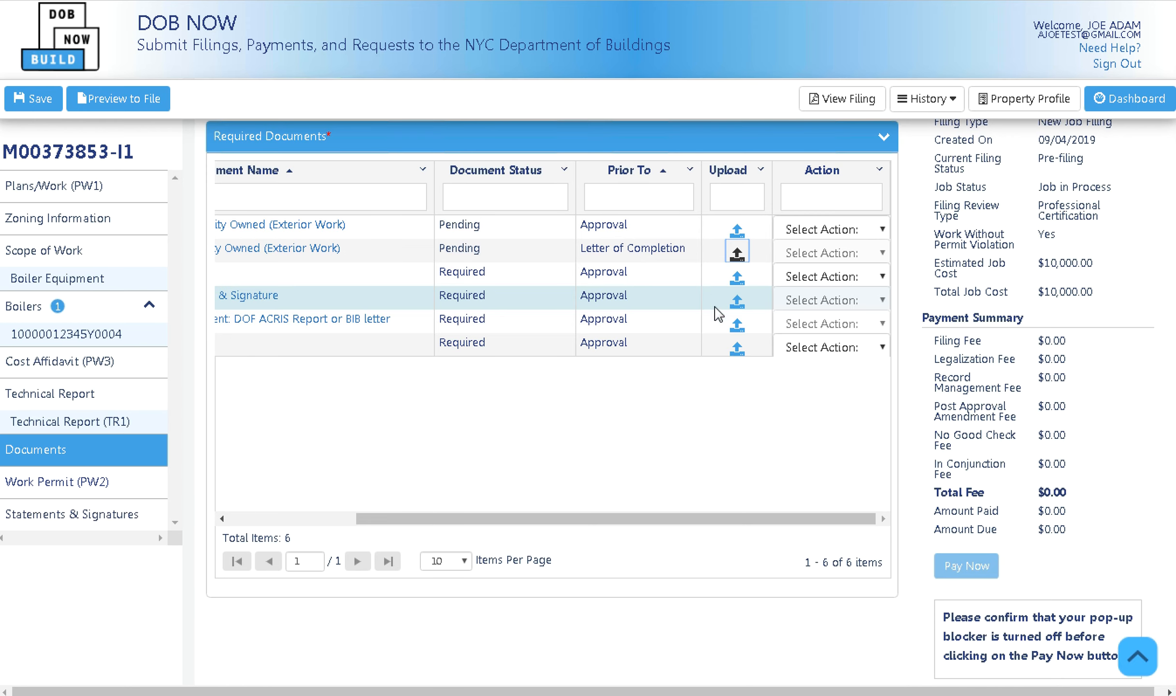
Upload the Asbestos Assessment Report as the Document Name TBD document.
left_click_drag(583, 520, 645, 498)
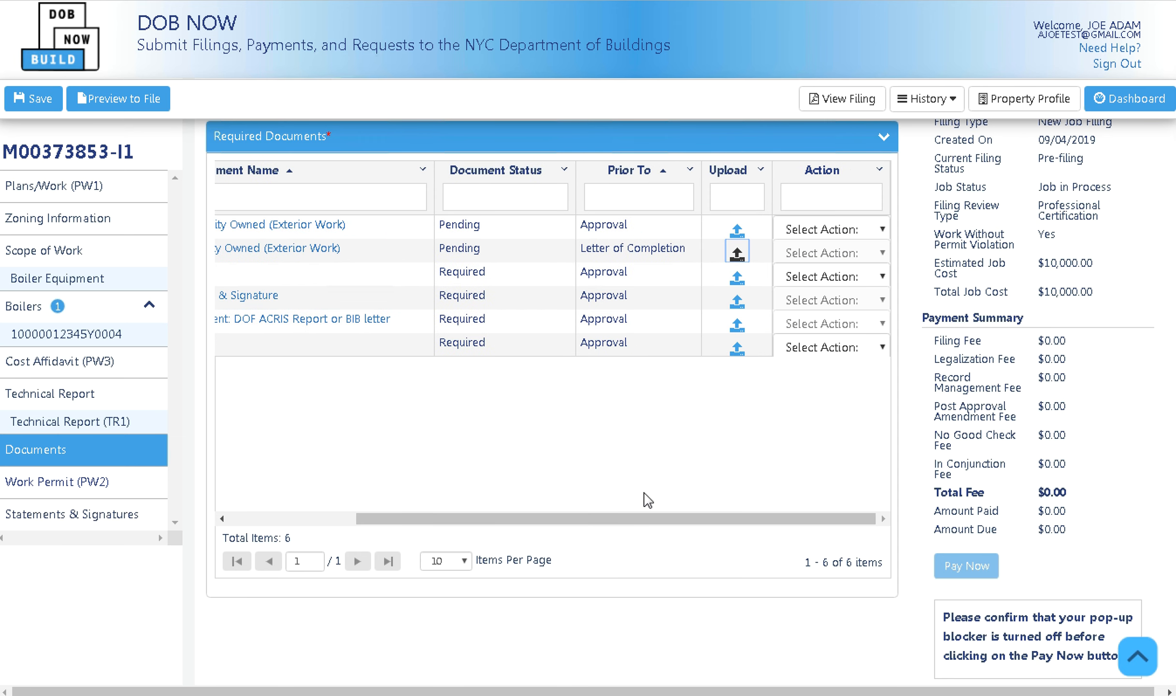
left_click(737, 278)
left_click(215, 221)
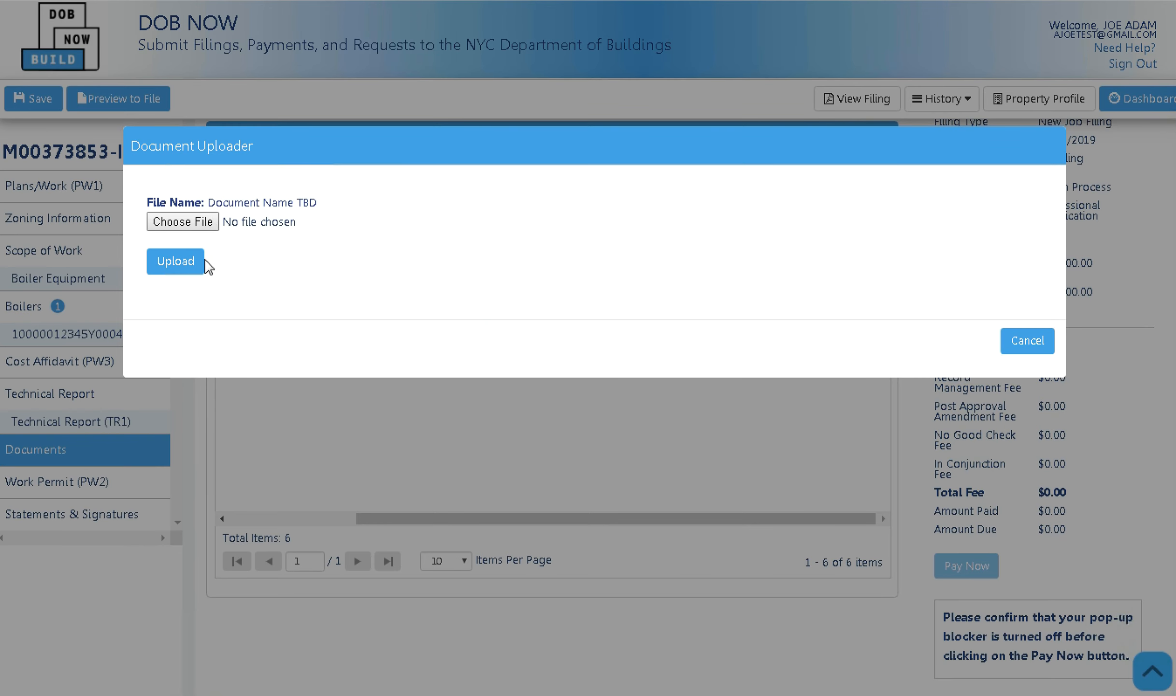
left_click(678, 268)
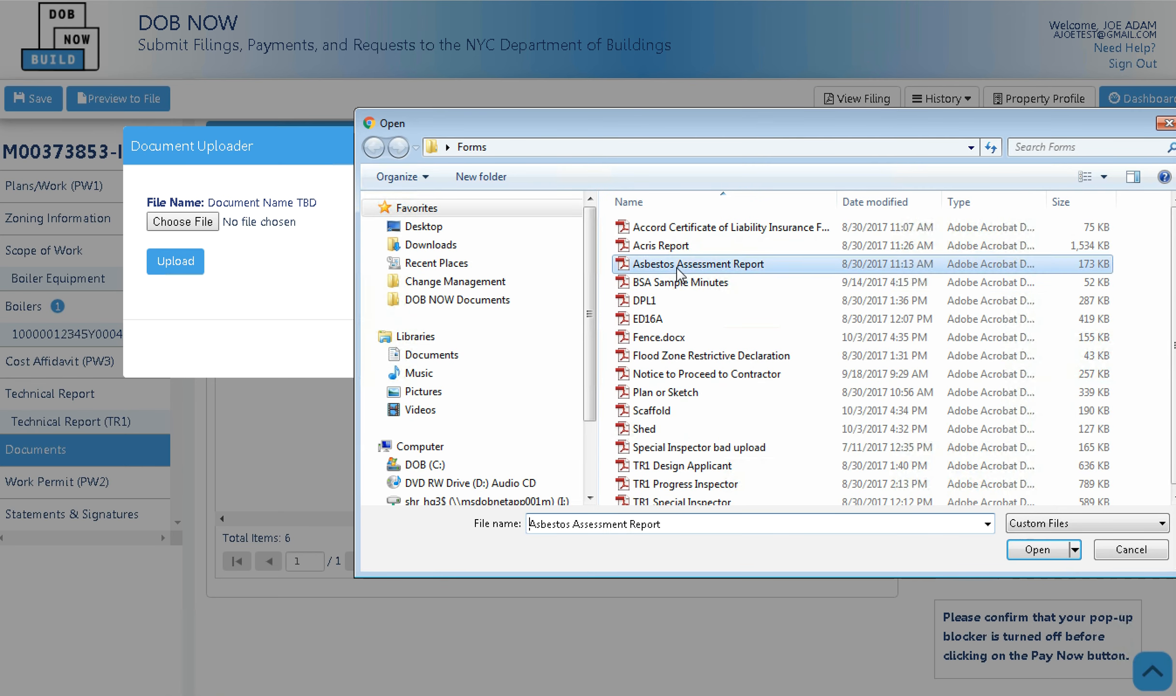
double_click(677, 268)
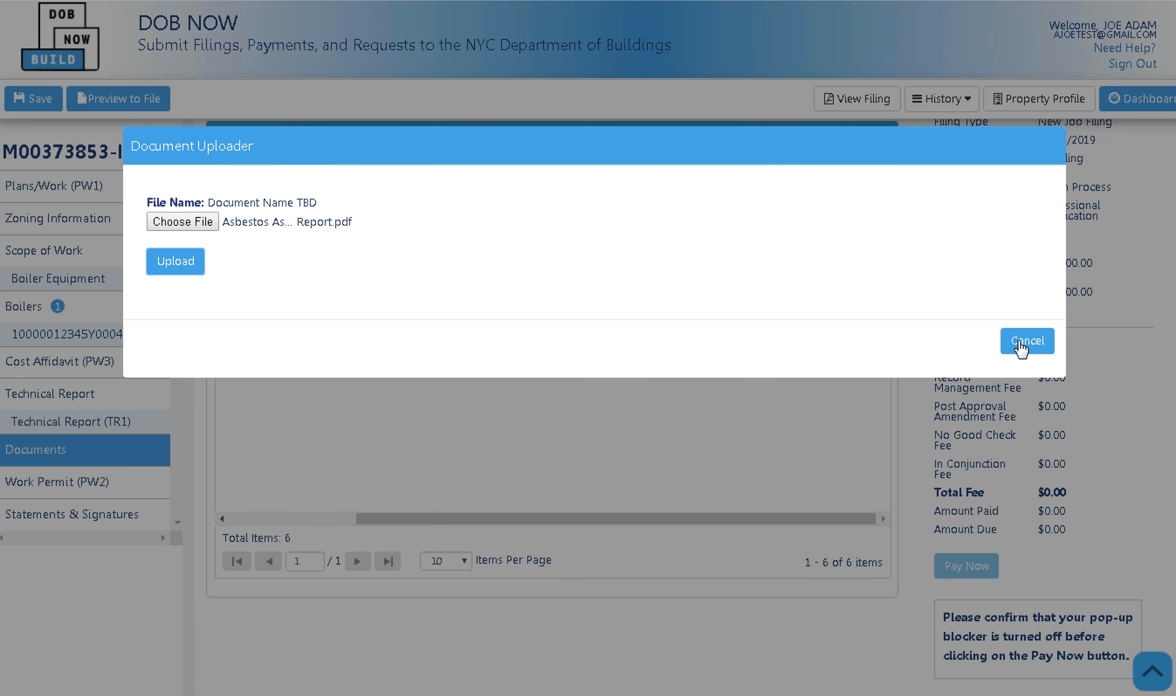
left_click(186, 265)
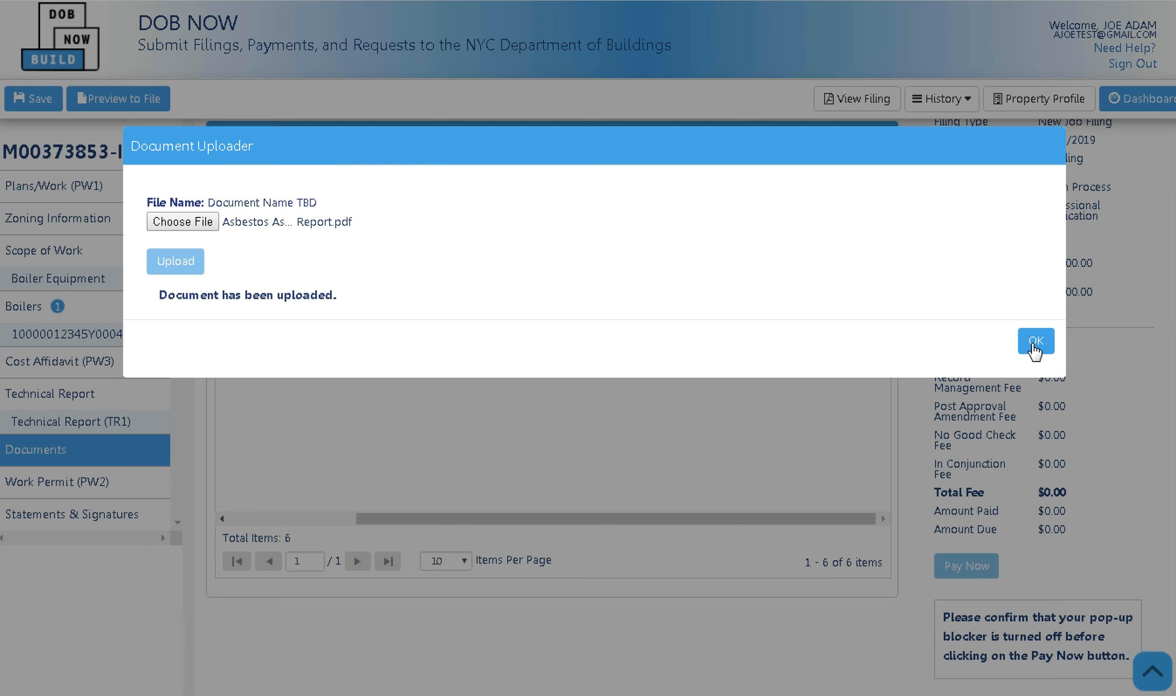
left_click(1035, 341)
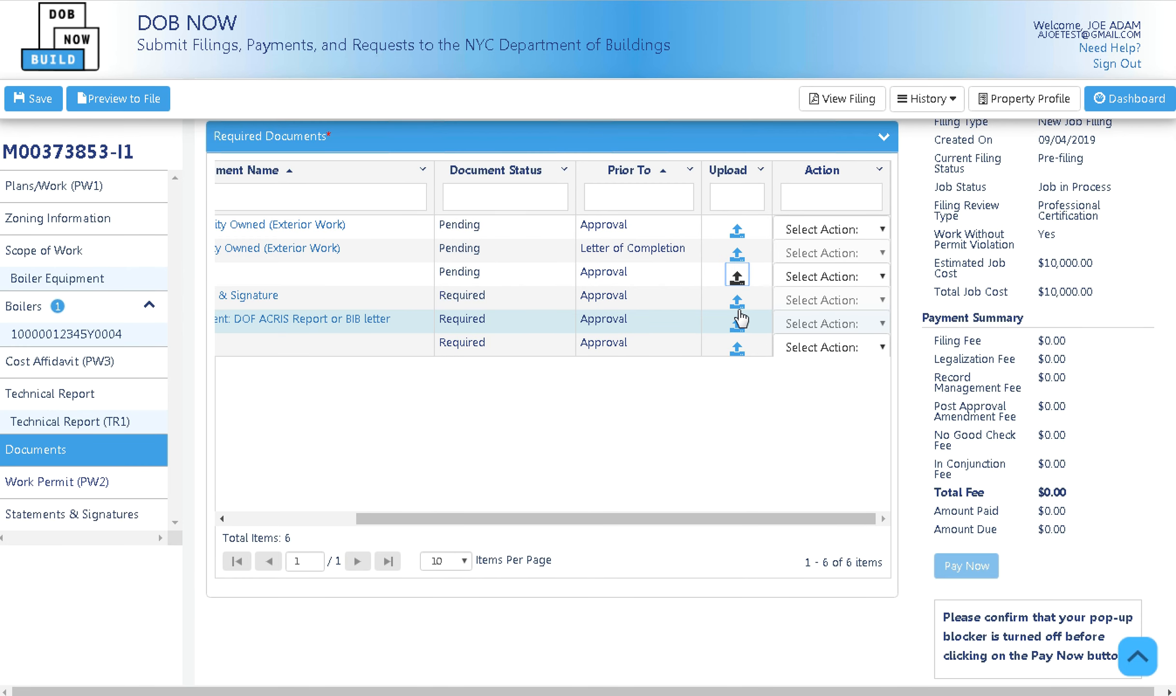
Upload DPL1 as the DPL-1 seal and signature document.
left_click(736, 299)
left_click(177, 227)
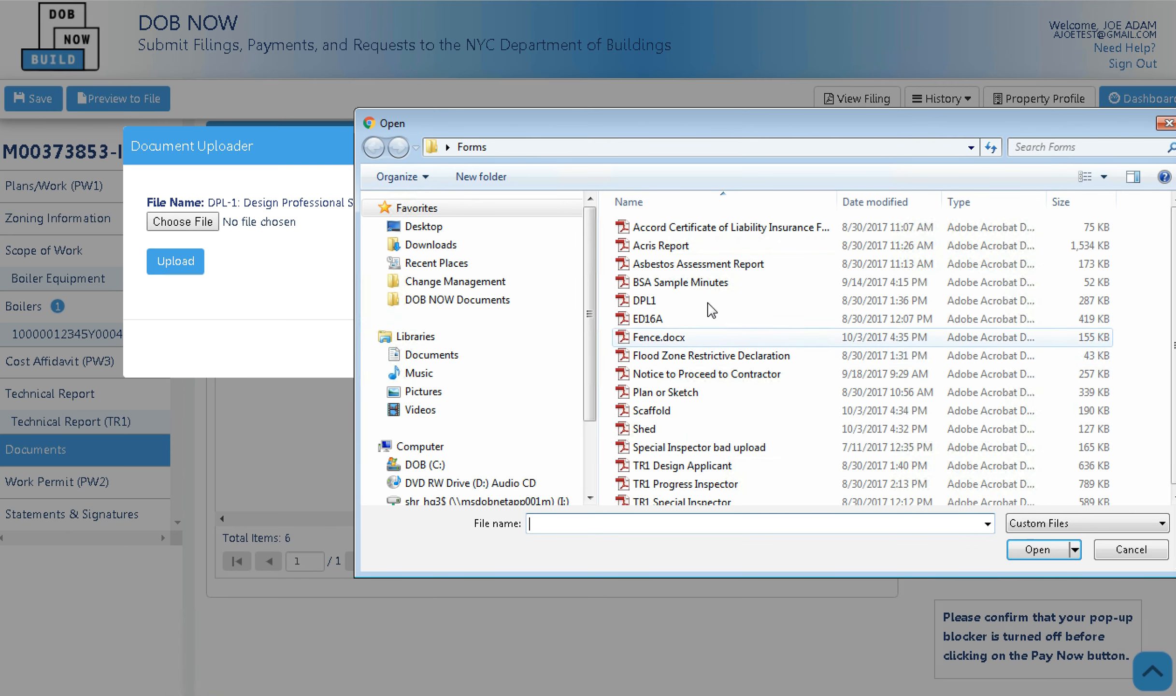
double_click(712, 305)
left_click(186, 267)
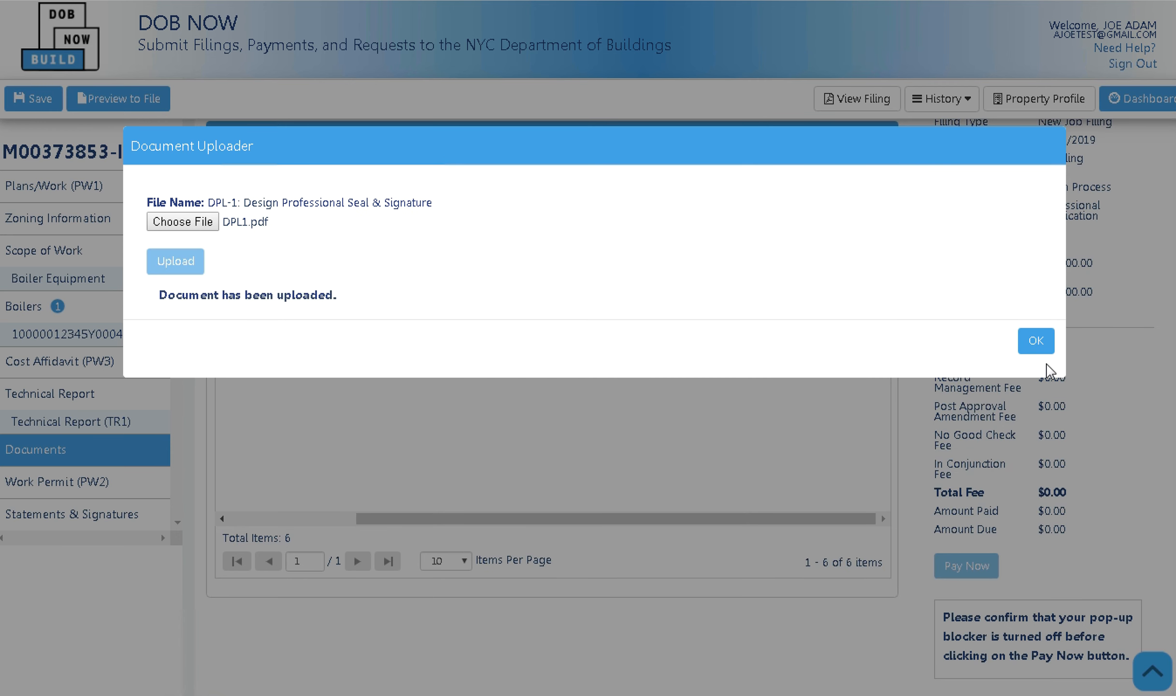
left_click(1036, 341)
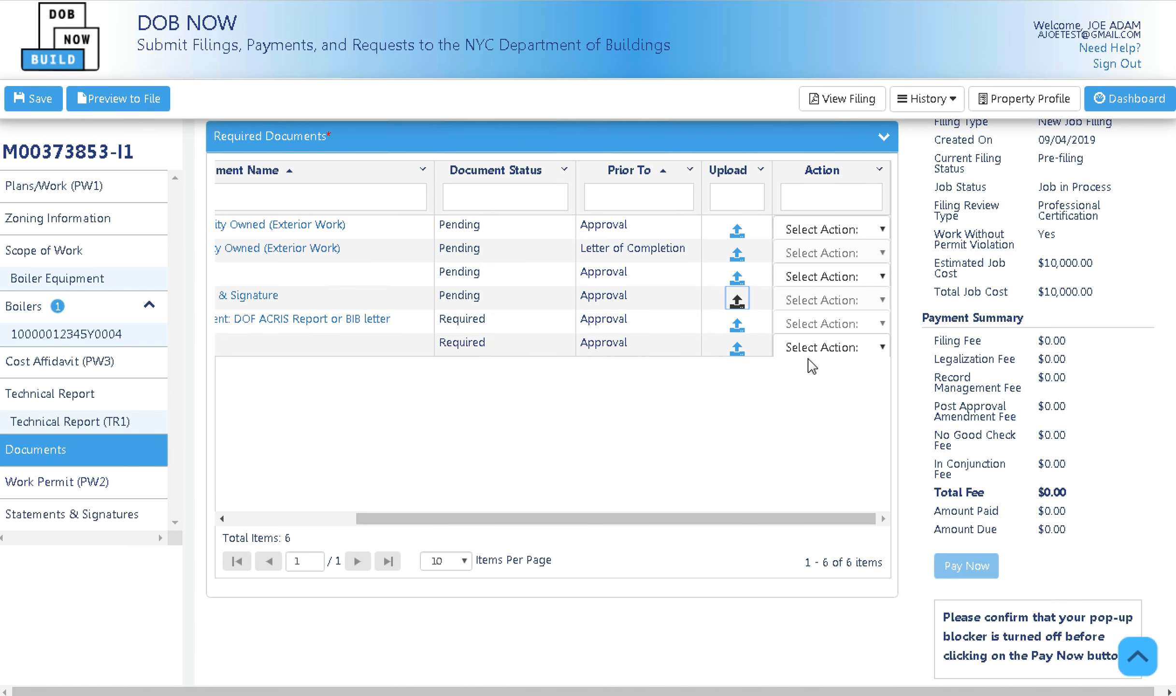
Upload the Acris Report as the fee exempt supporting document.
left_click(735, 328)
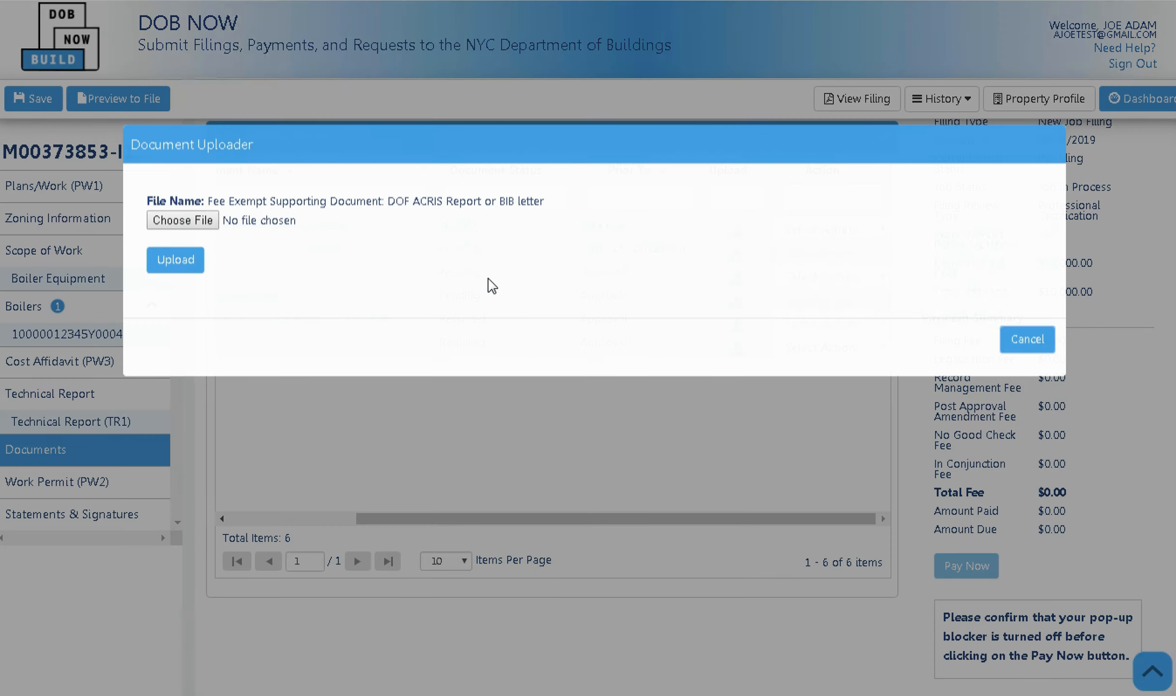
left_click(167, 224)
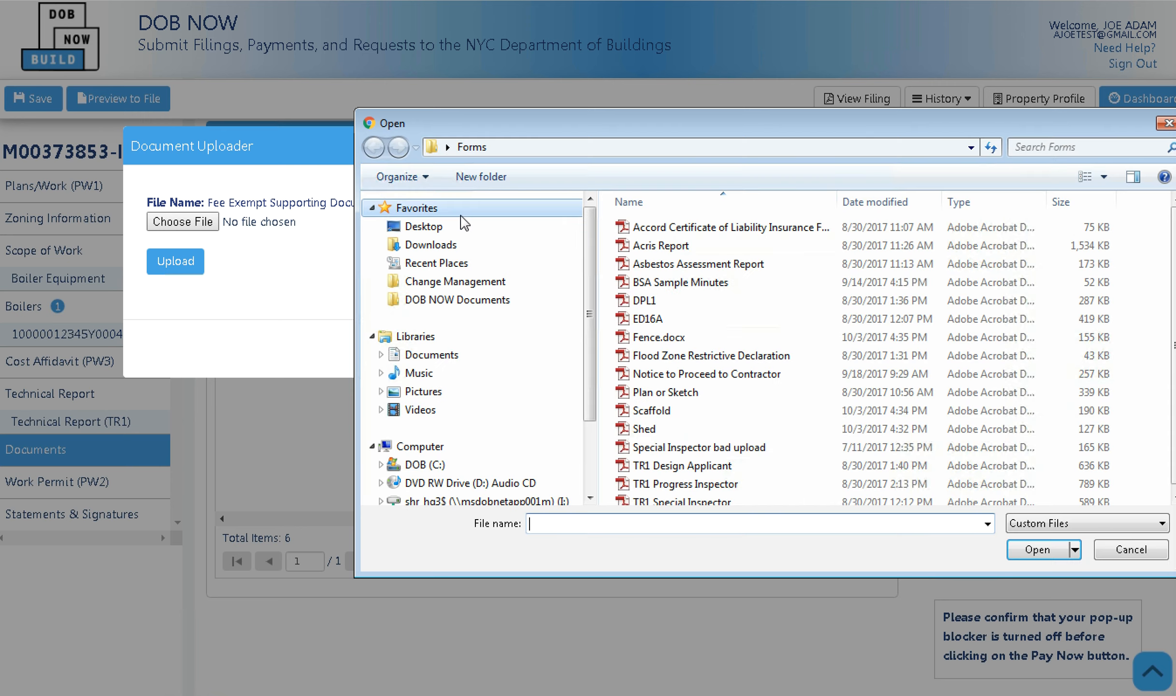
double_click(651, 247)
left_click(196, 261)
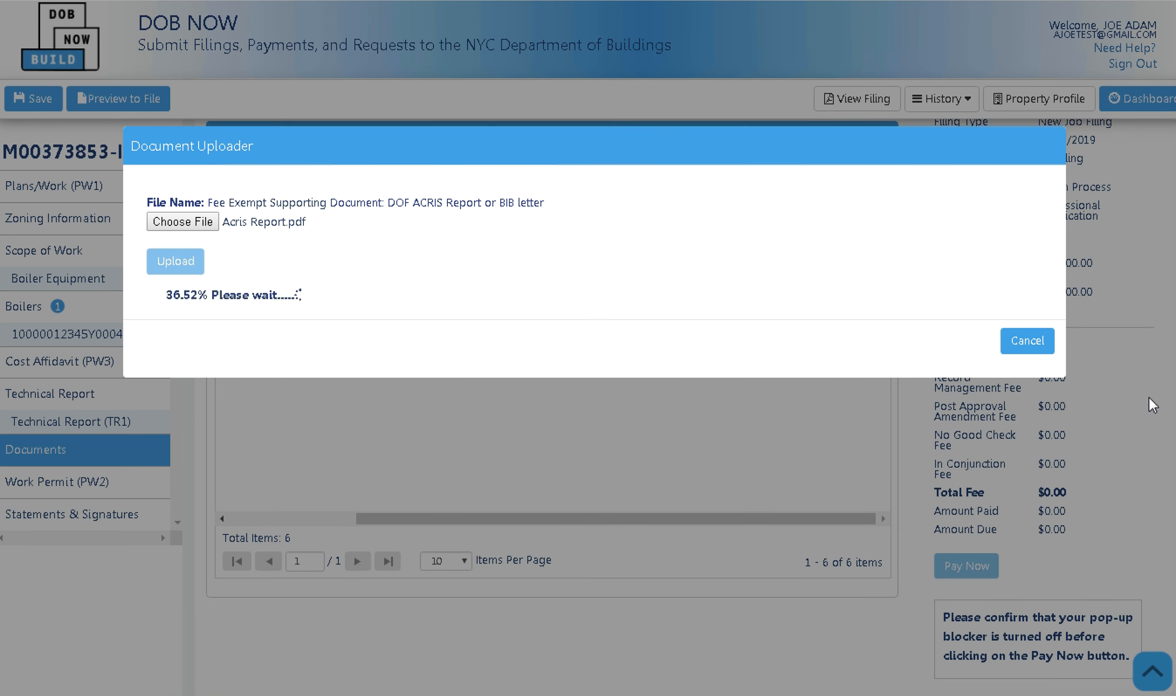
left_click(1036, 343)
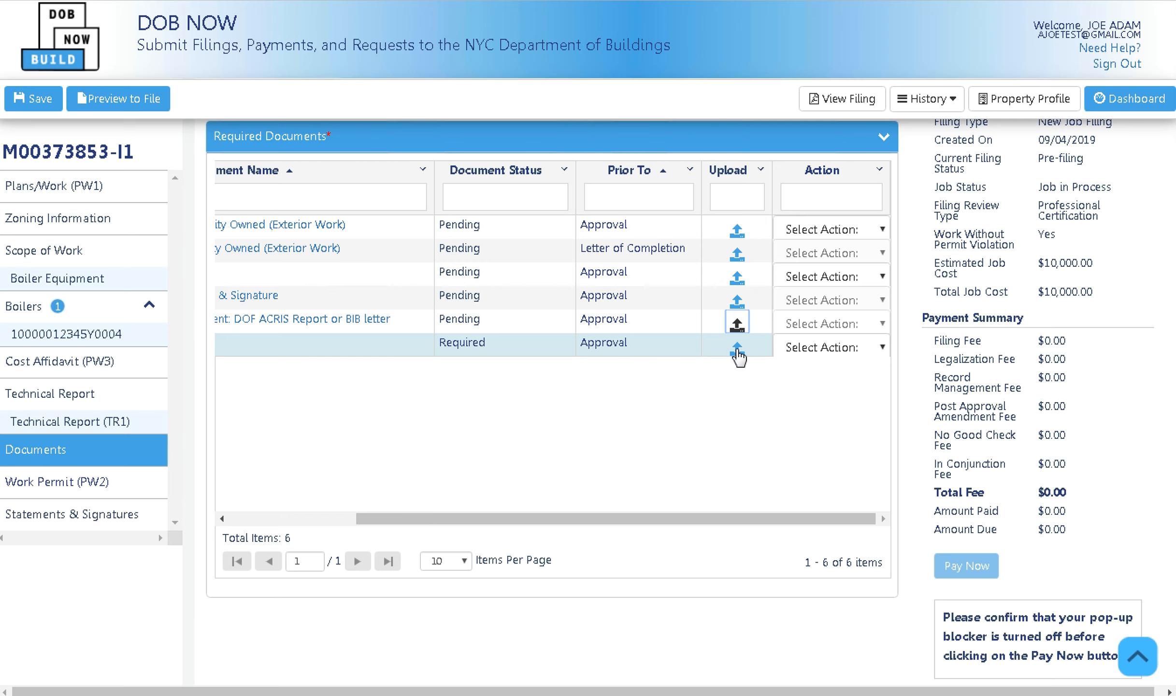
Upload Plan or Sketch.pdf as the Plans/Sketch - Boiler Equipment document.
left_click(737, 350)
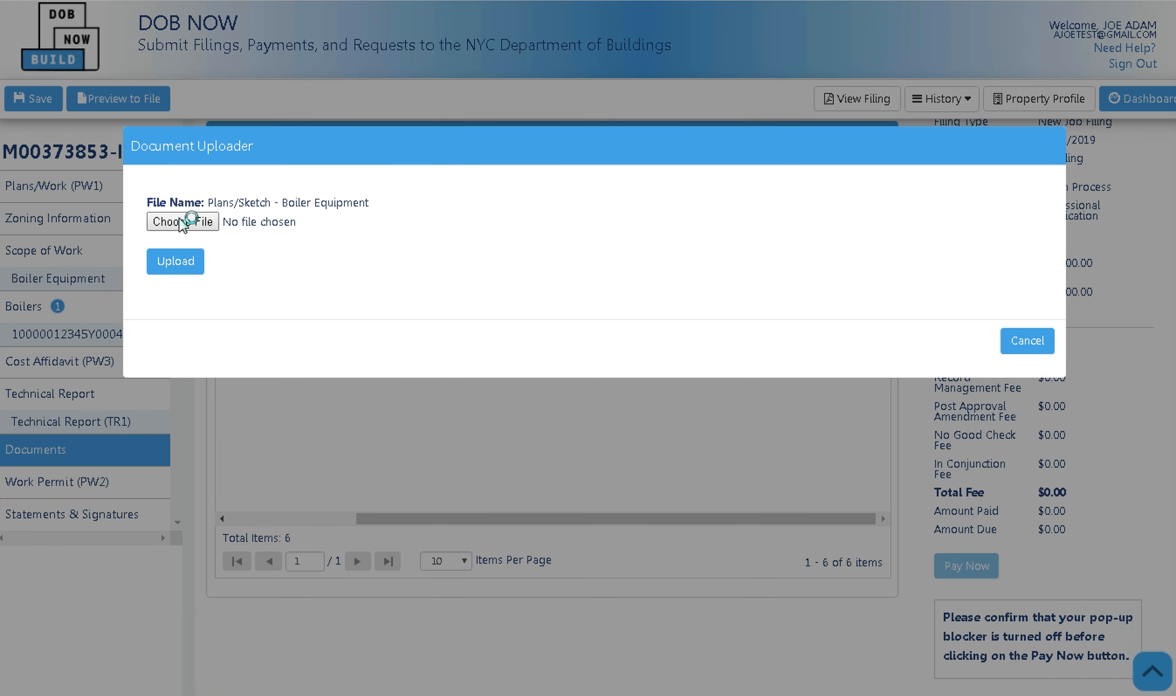
left_click(182, 222)
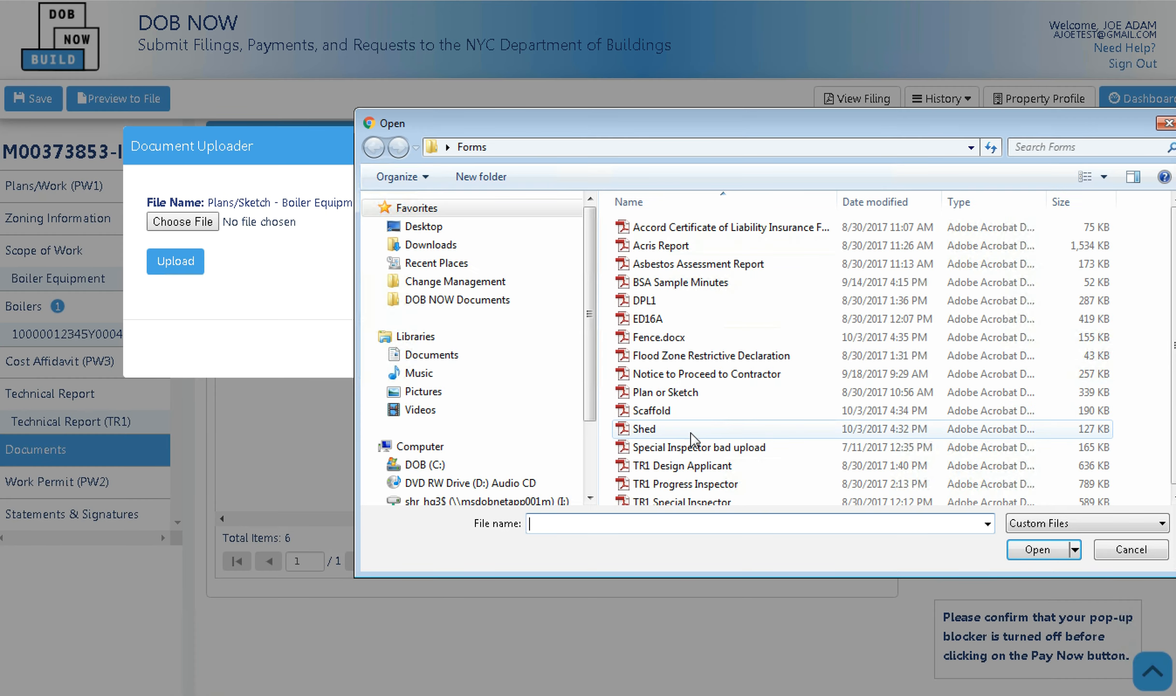
double_click(665, 392)
left_click(176, 261)
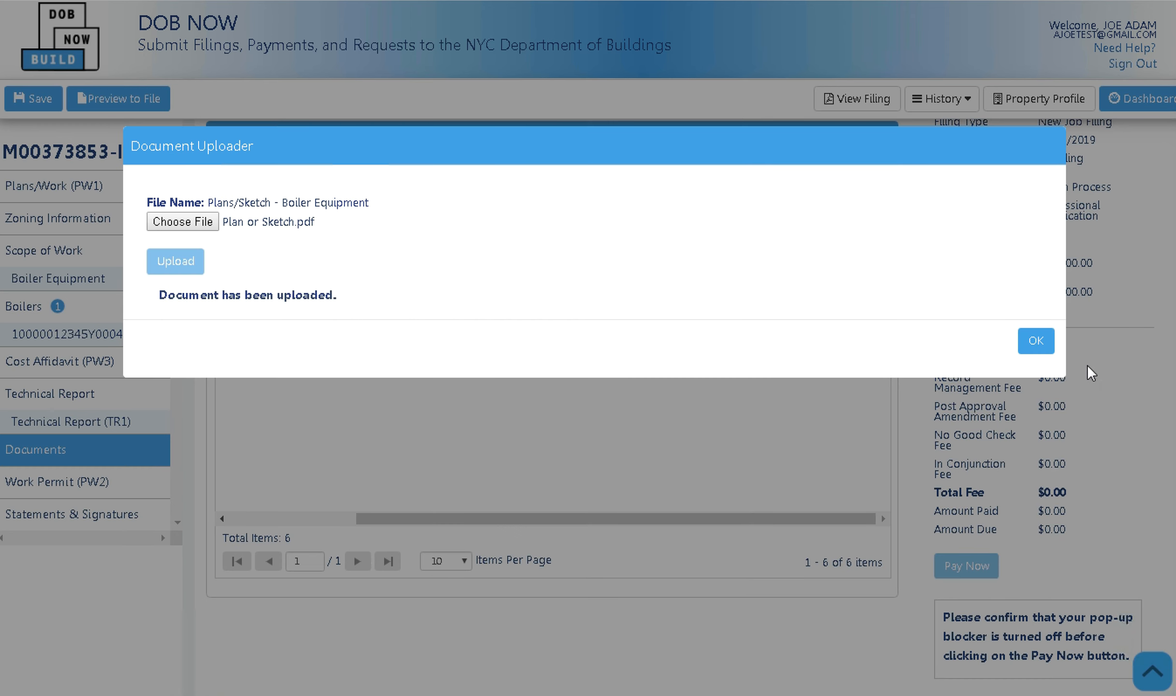
left_click(1039, 343)
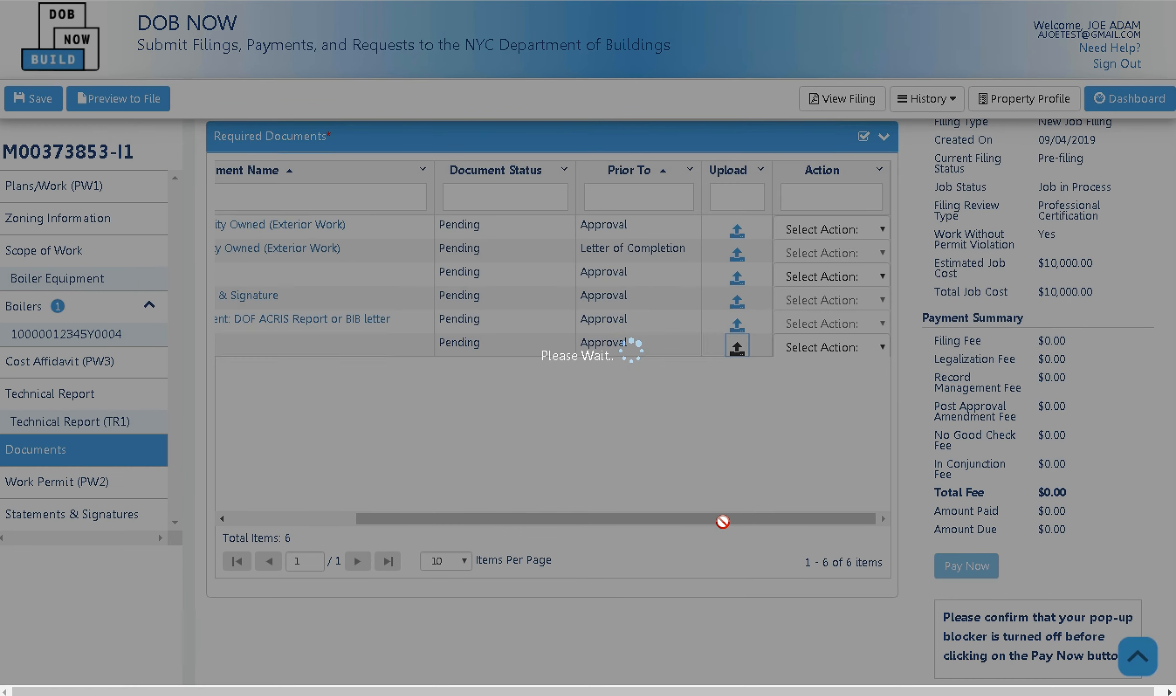
Save the job filing with all six documents now Pending.
left_click_drag(724, 520, 442, 491)
scroll(554, 420, "up", 5)
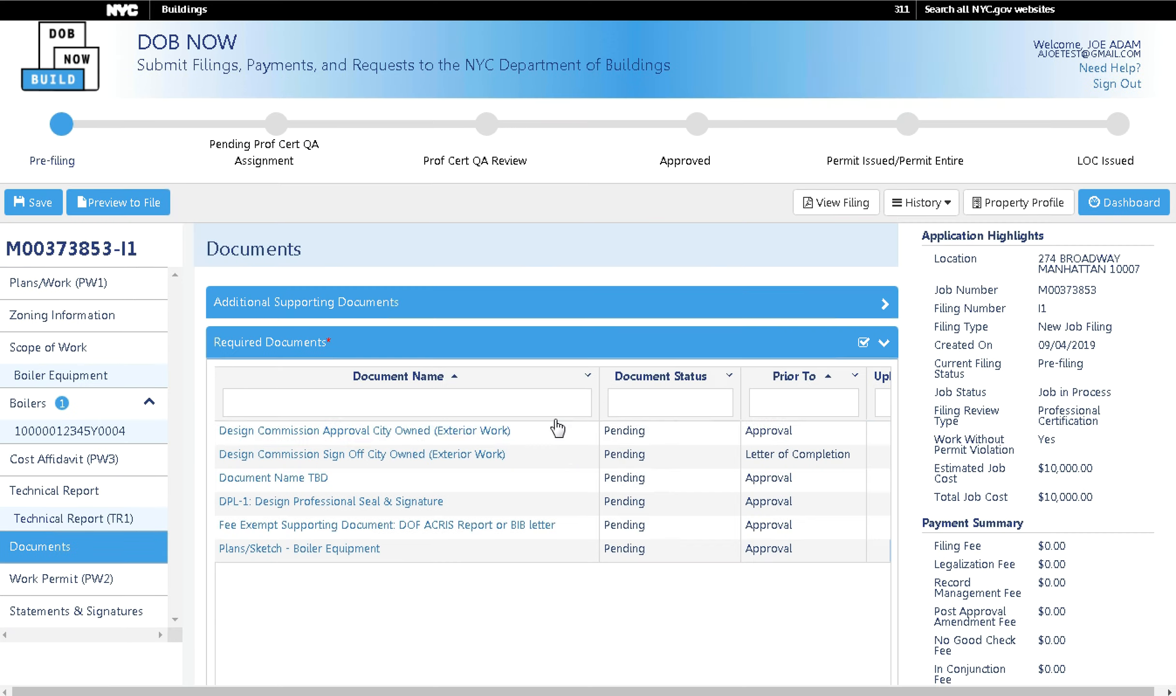
left_click(24, 209)
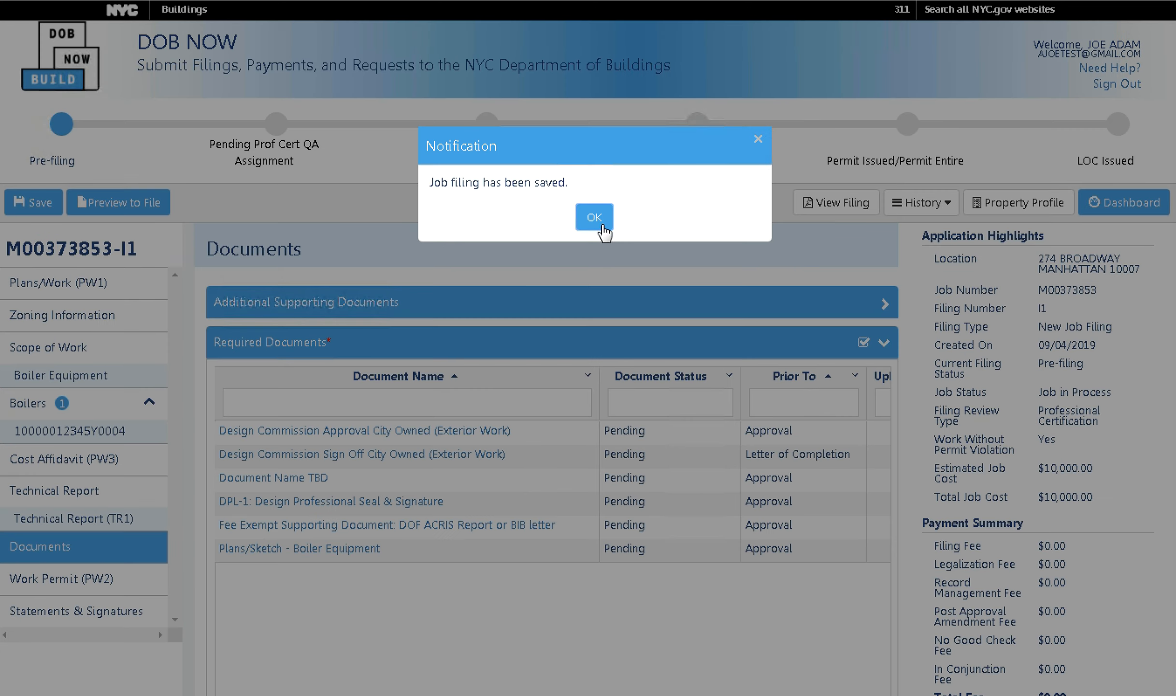
left_click(604, 230)
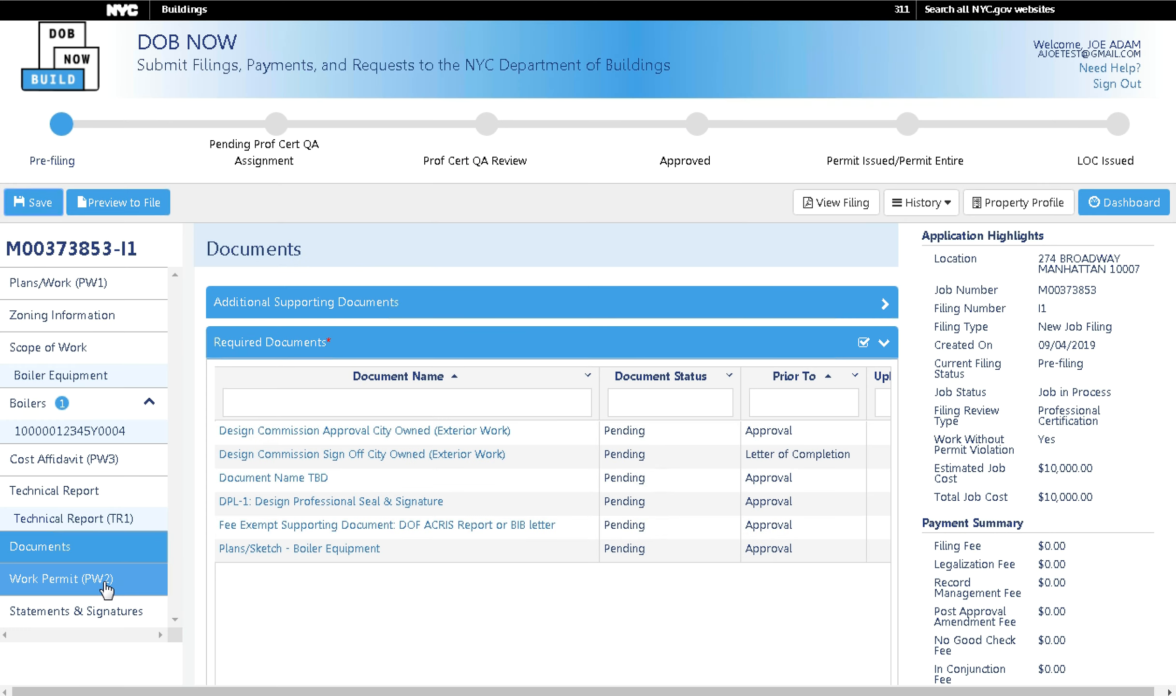
Preview a new Work Permit (PW2) form's Reason for Filing, then return leaving the permit table empty.
left_click(104, 582)
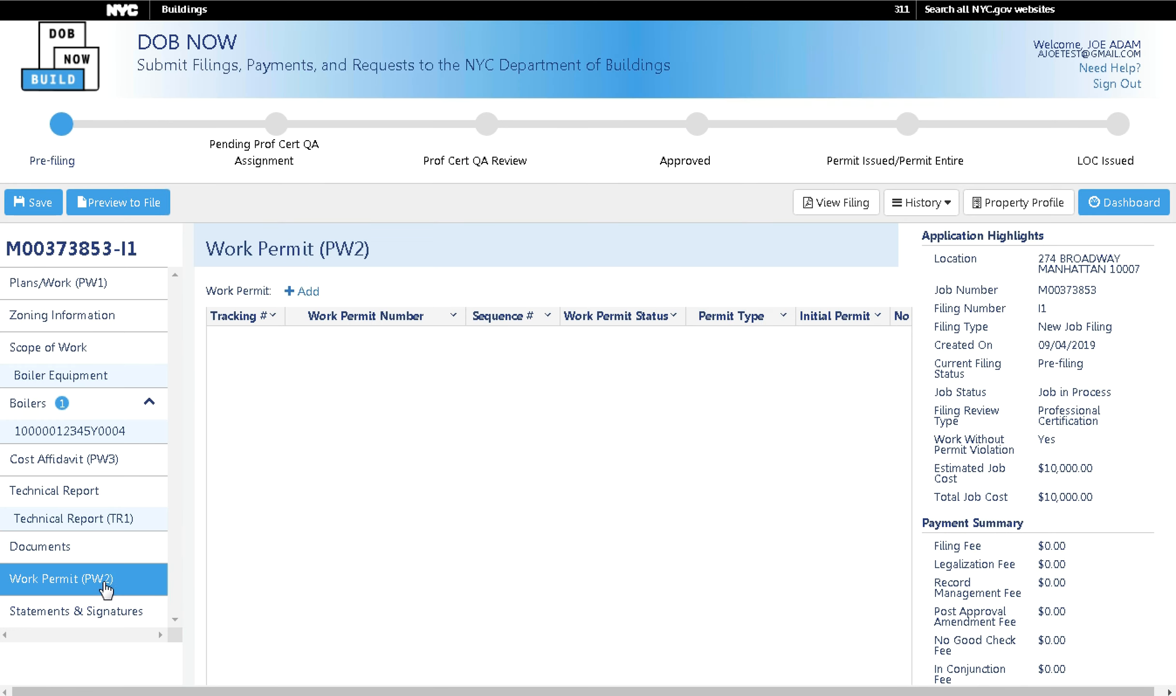
left_click(316, 293)
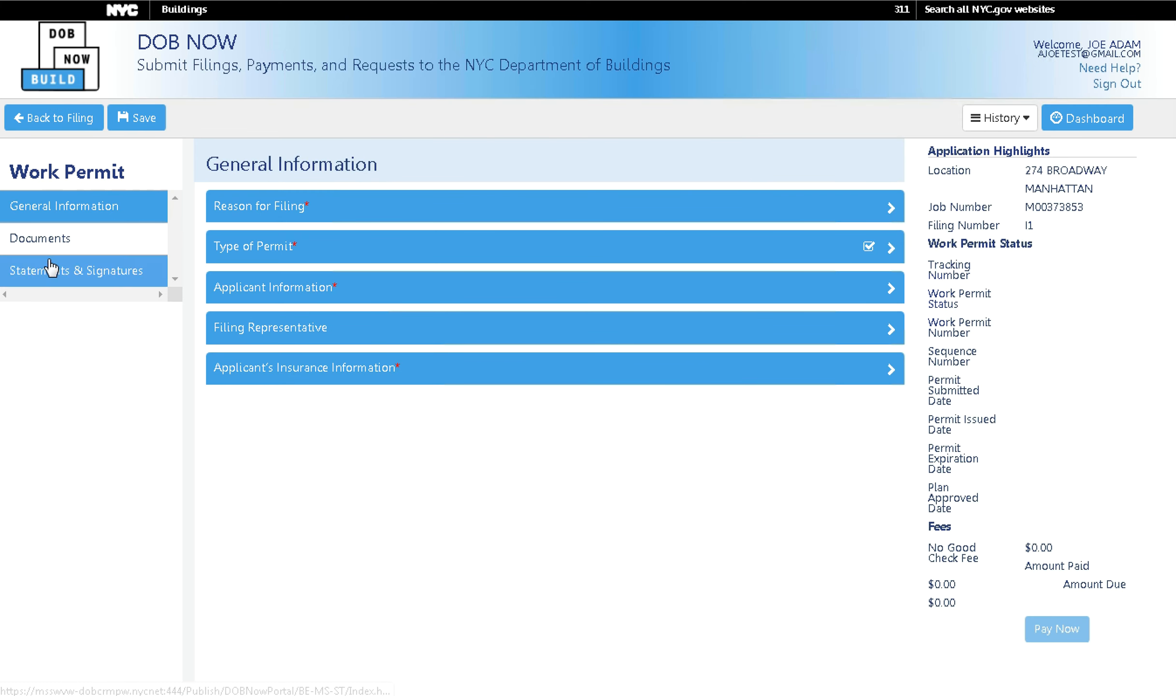
left_click(46, 119)
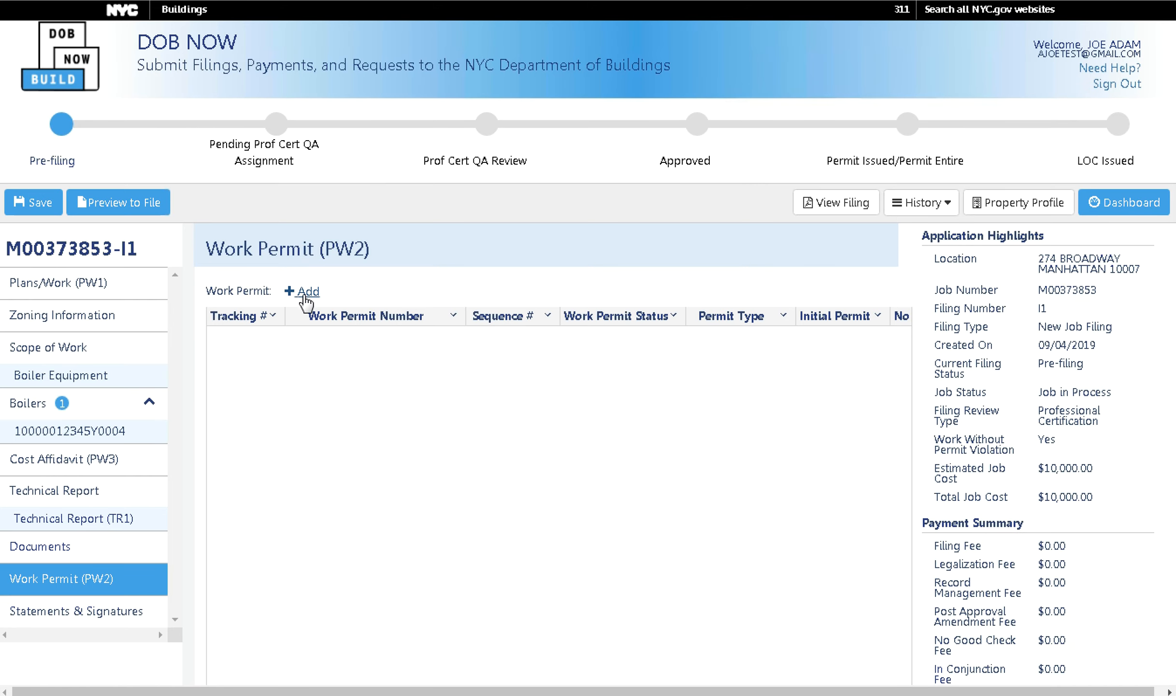
left_click(302, 292)
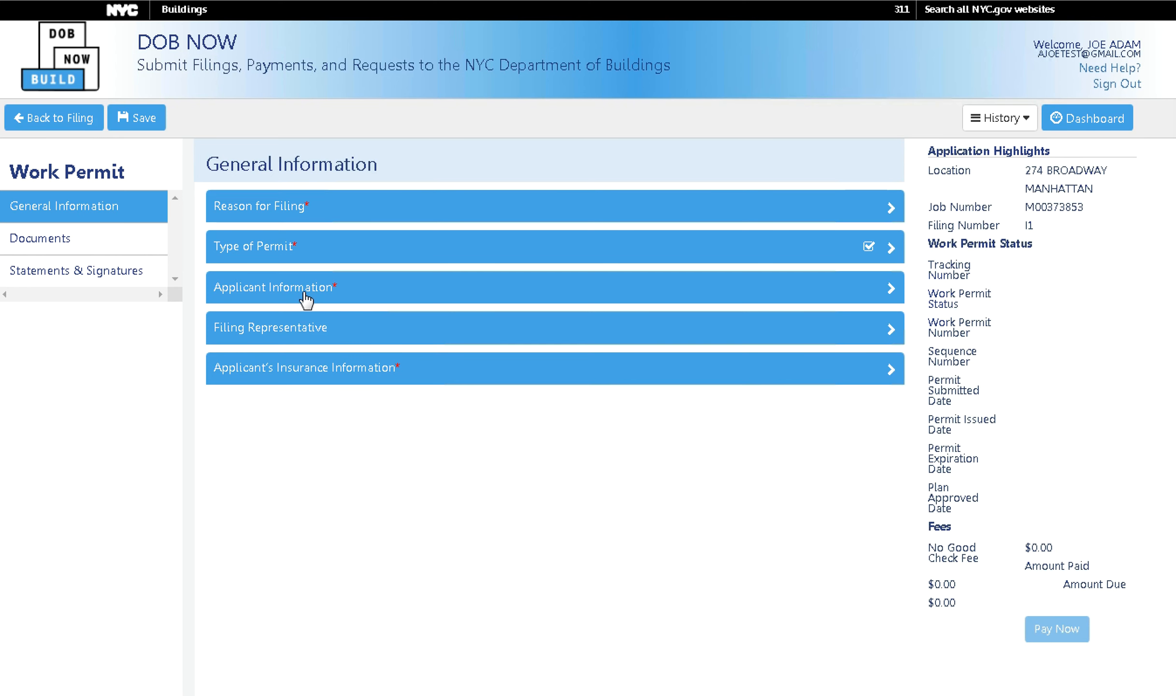
left_click(286, 214)
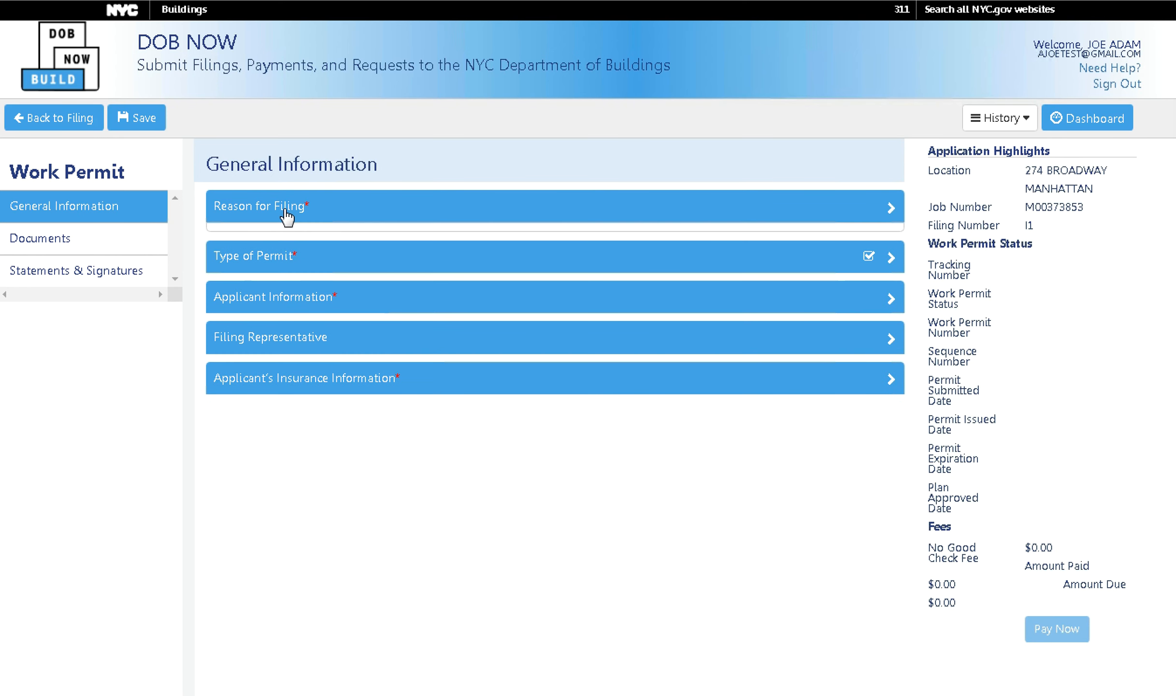
left_click(286, 212)
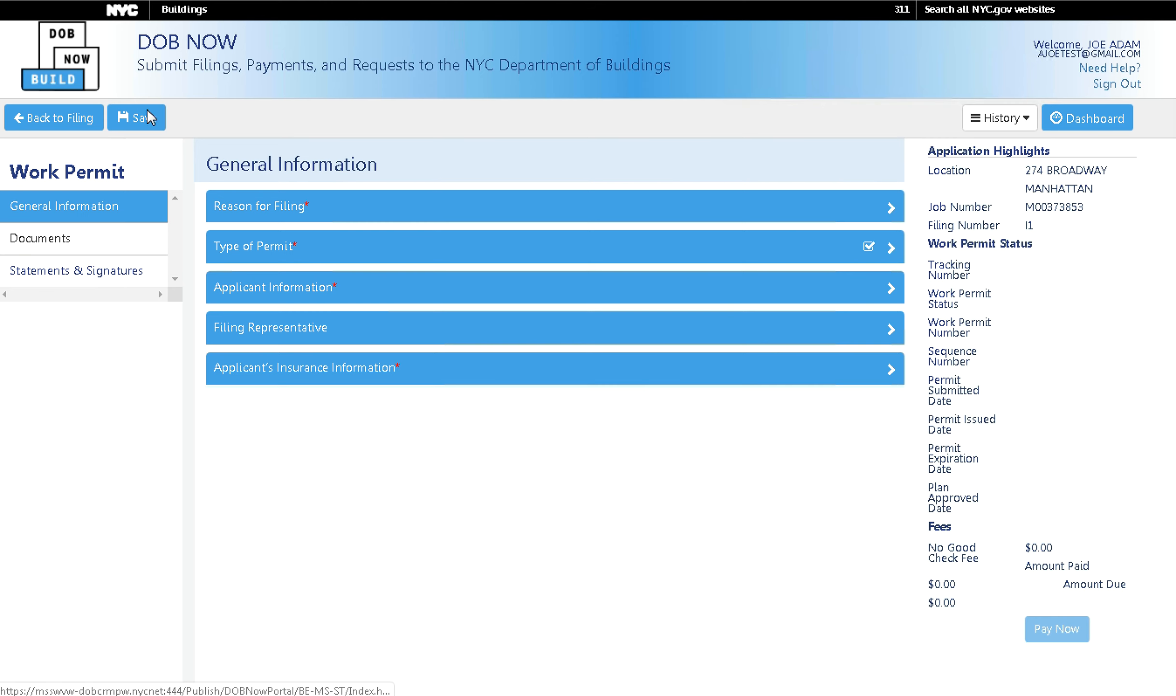
left_click(57, 115)
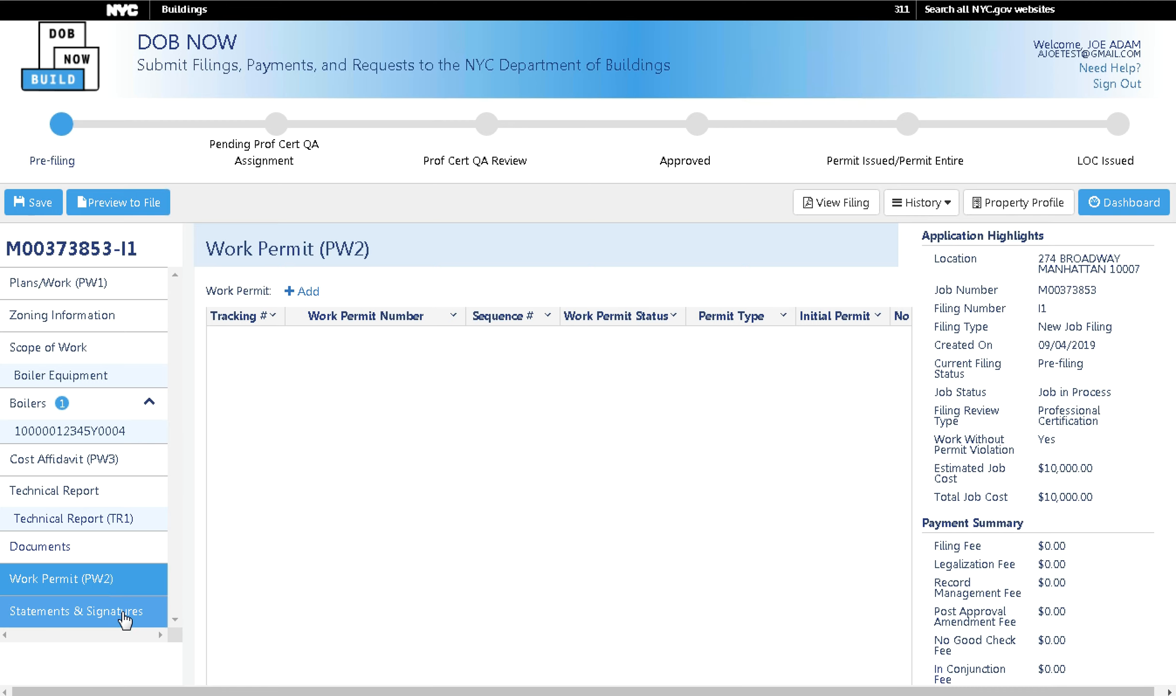
Sign the Applicant of Record's Attestation electronically, dated 09/04/2019, under Statements & Signatures.
left_click(127, 618)
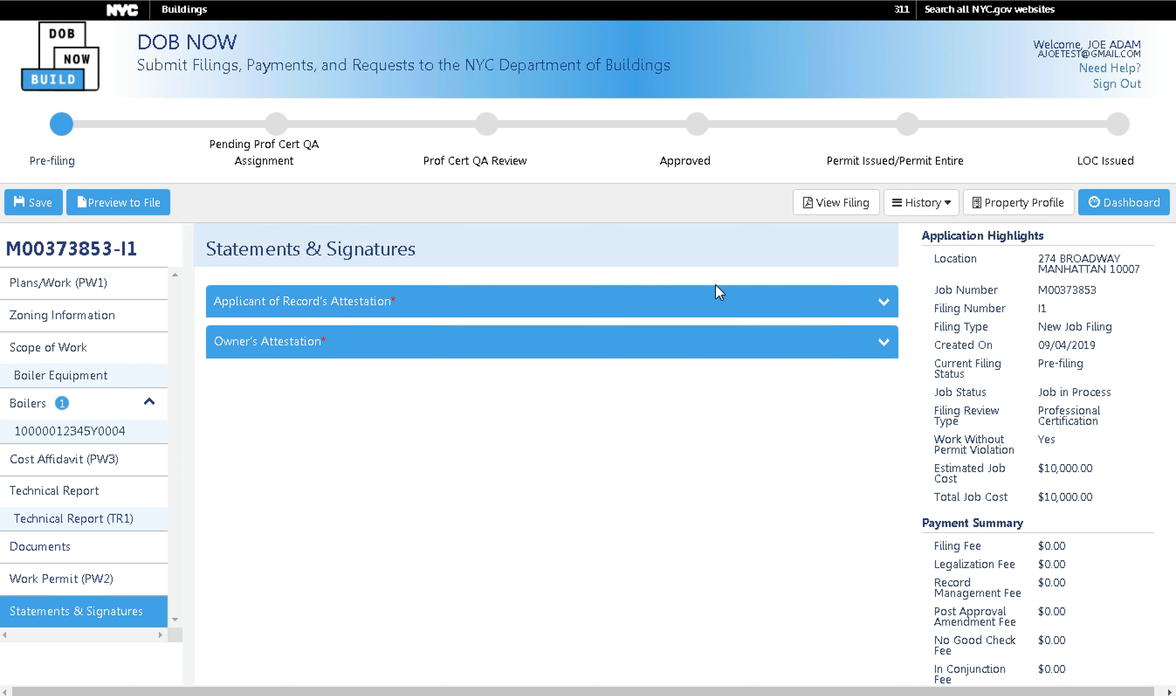
left_click(701, 314)
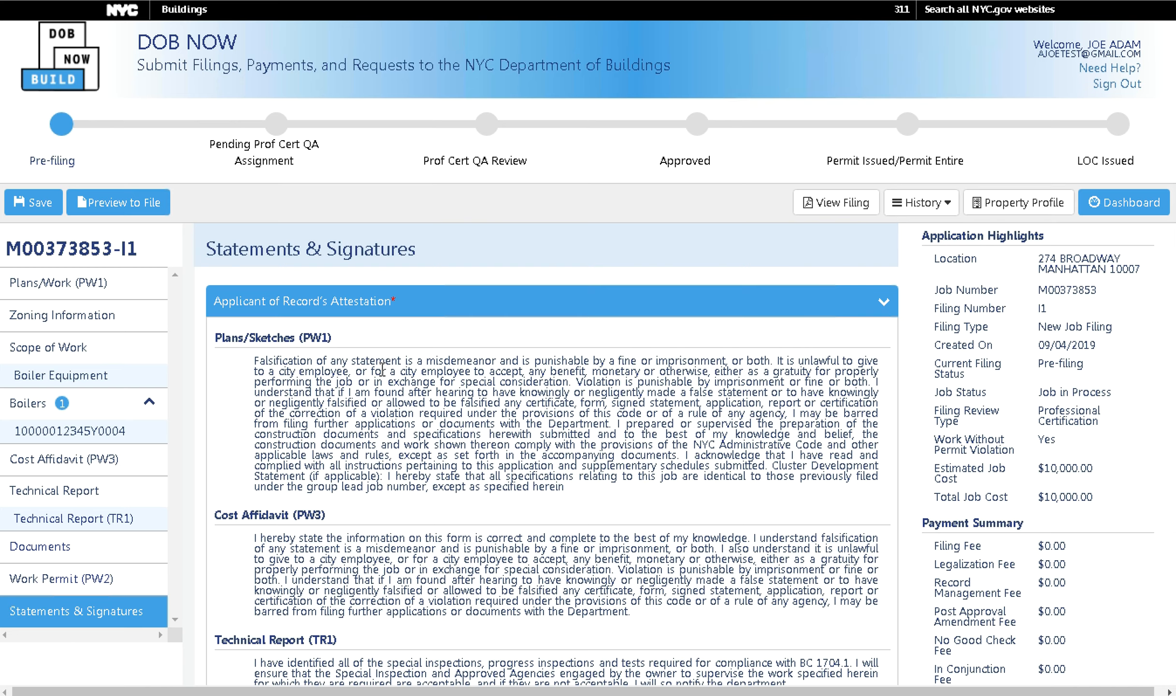
scroll(382, 369, "down", 5)
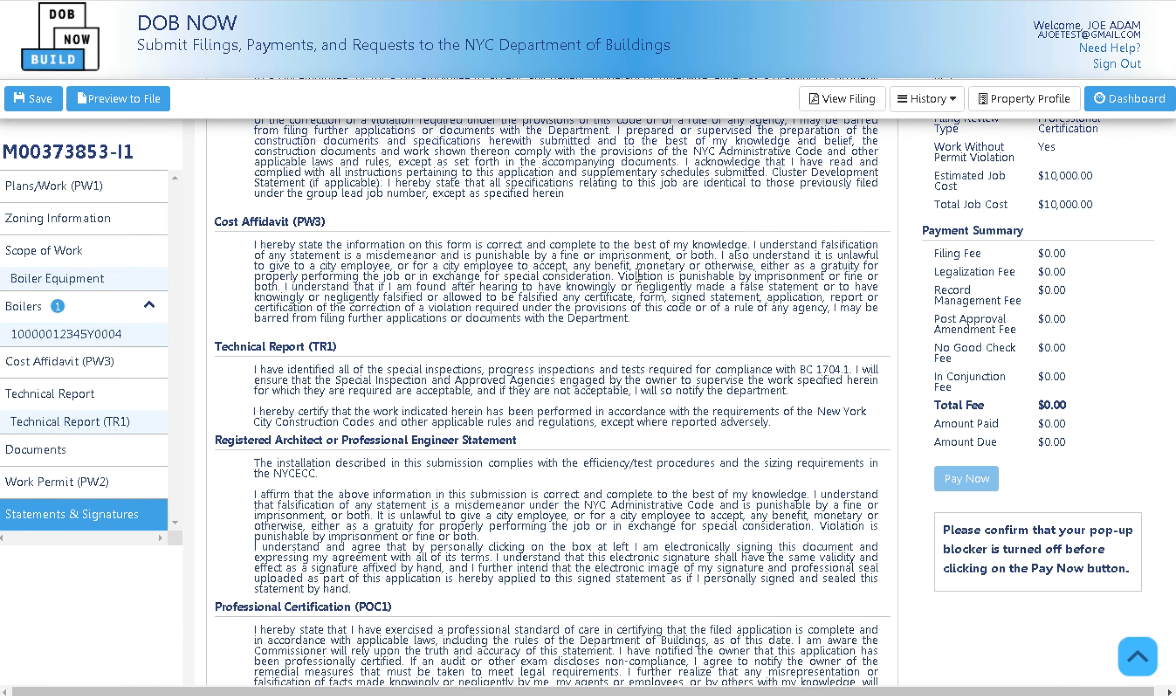
scroll(525, 287, "down", 7)
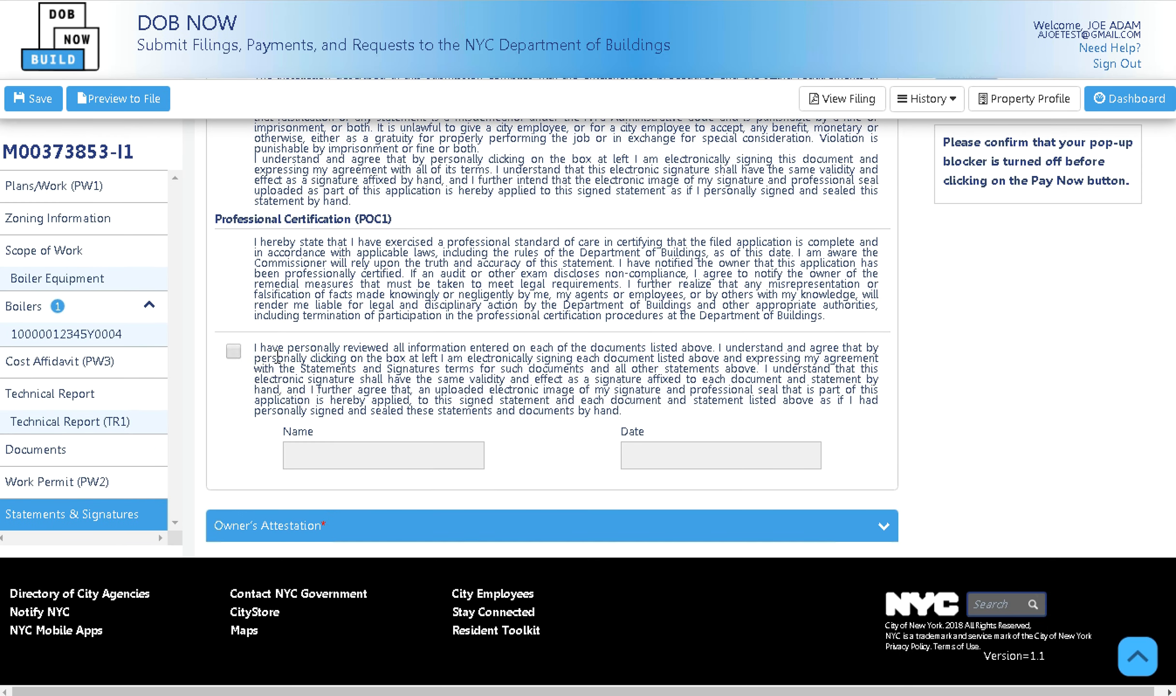
left_click(234, 352)
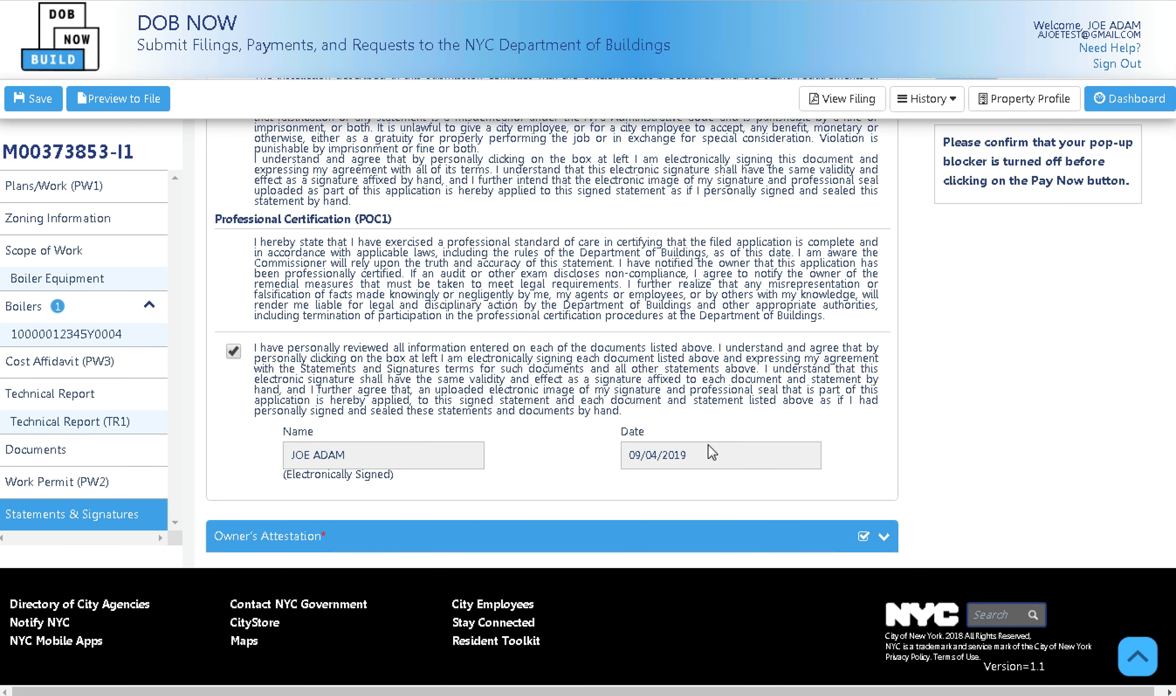
scroll(695, 416, "up", 12)
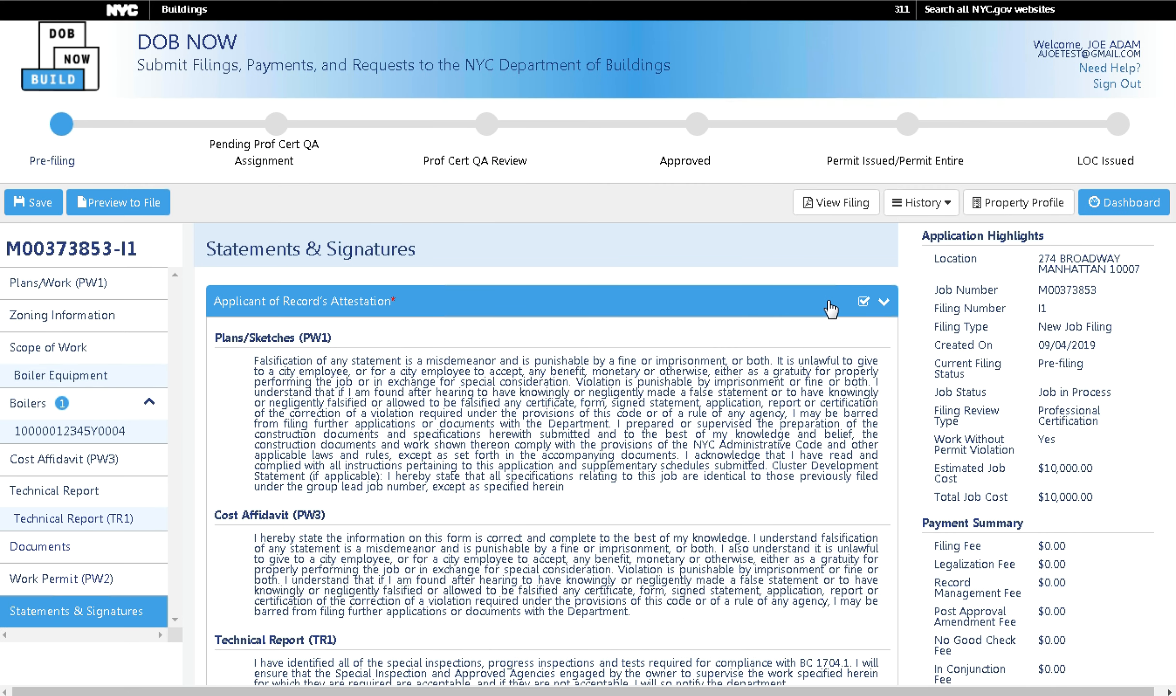
In the Owner's Attestation, answer No to occupied dwelling units and rent-regulated housing, with 0 units occupied.
left_click(830, 309)
left_click(712, 347)
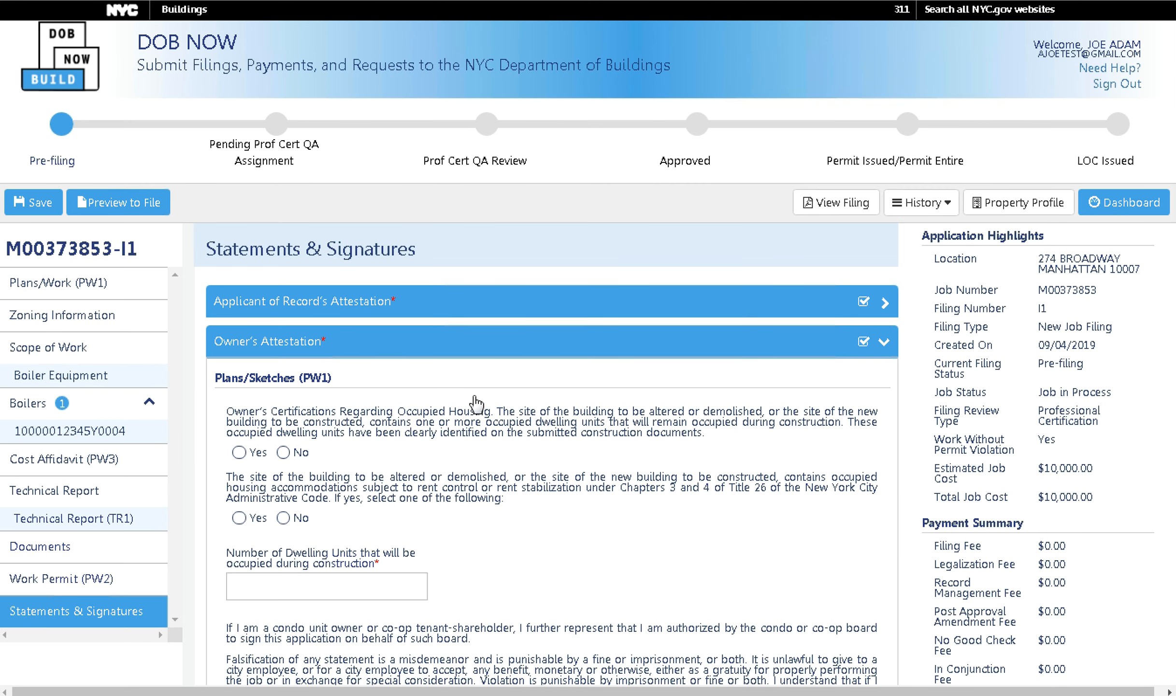
left_click(283, 452)
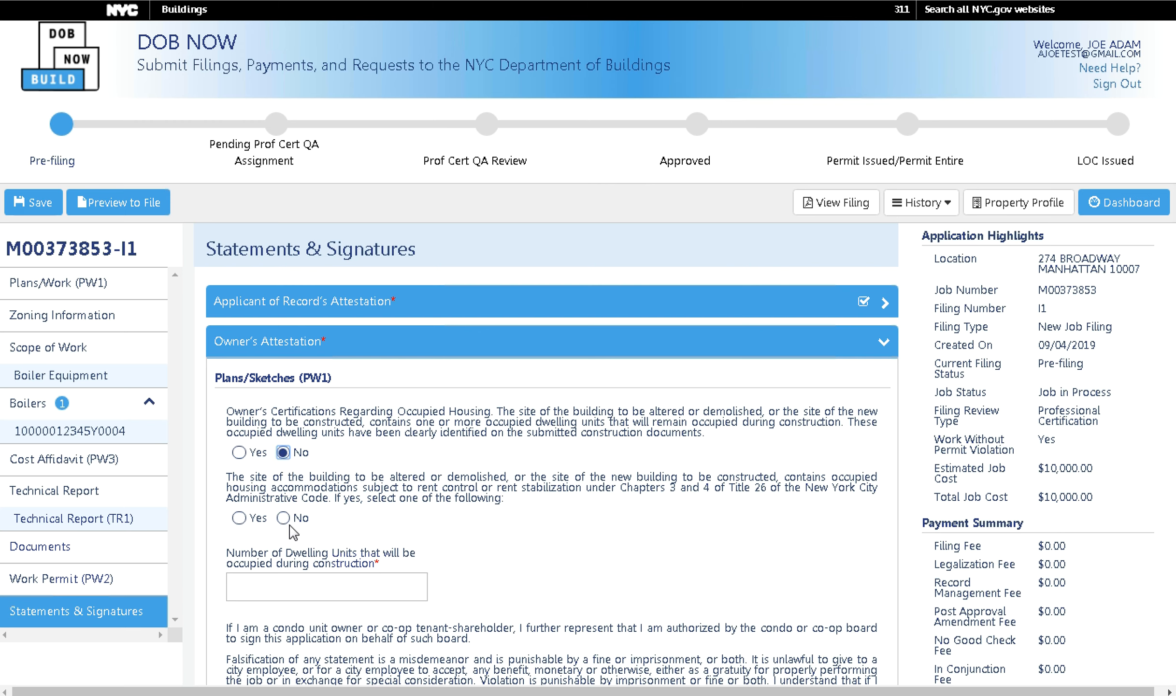
left_click(283, 577)
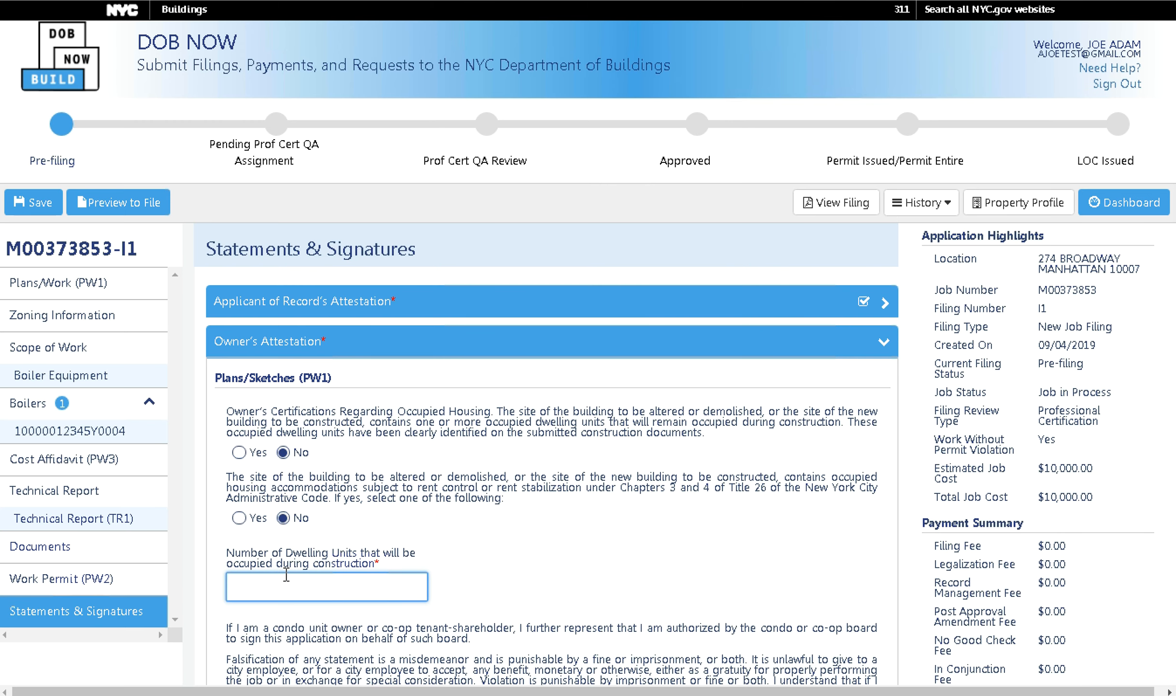
scroll(372, 516, "down", 10)
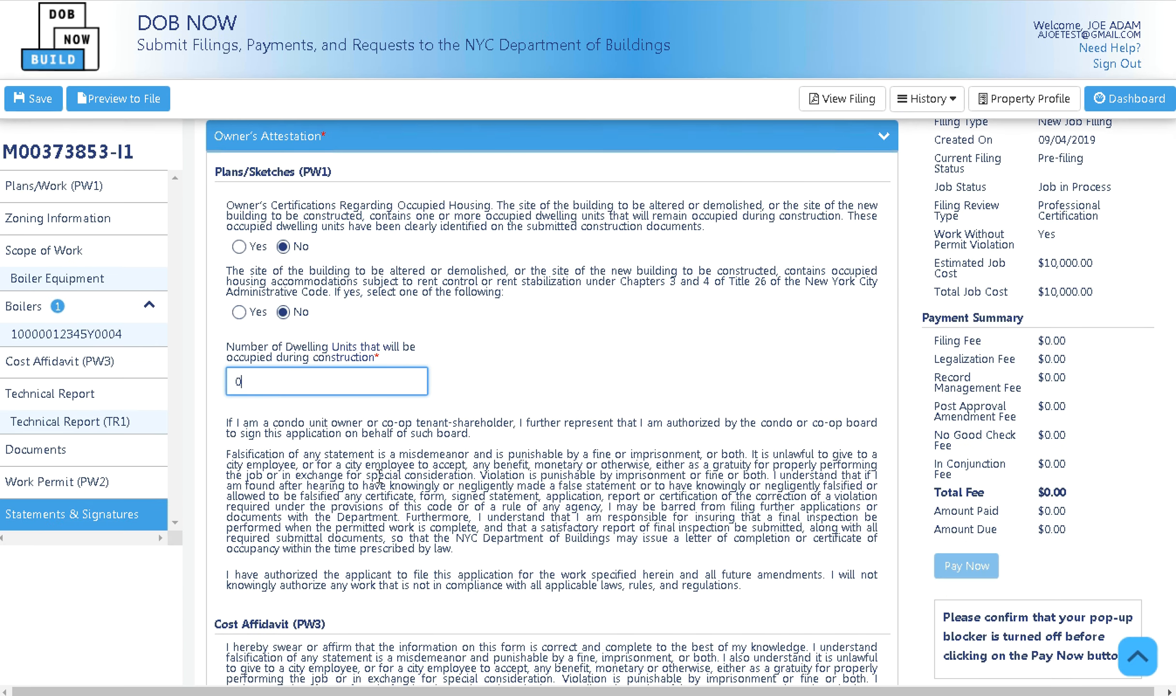
scroll(367, 462, "down", 2)
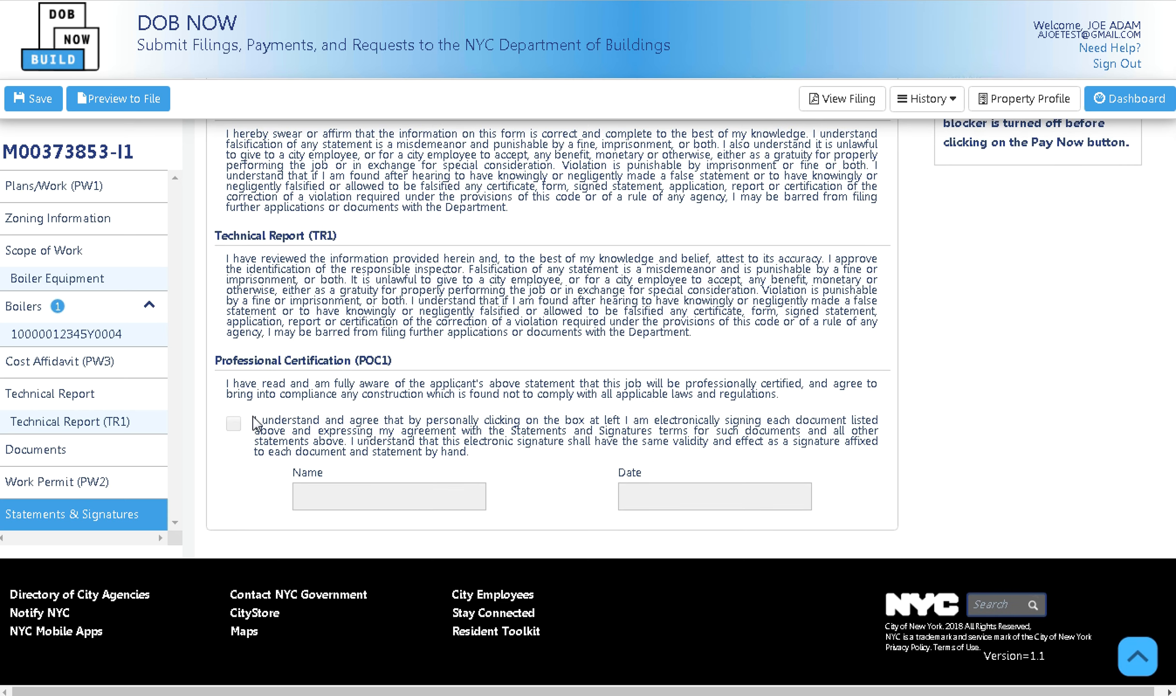
scroll(705, 389, "up", 15)
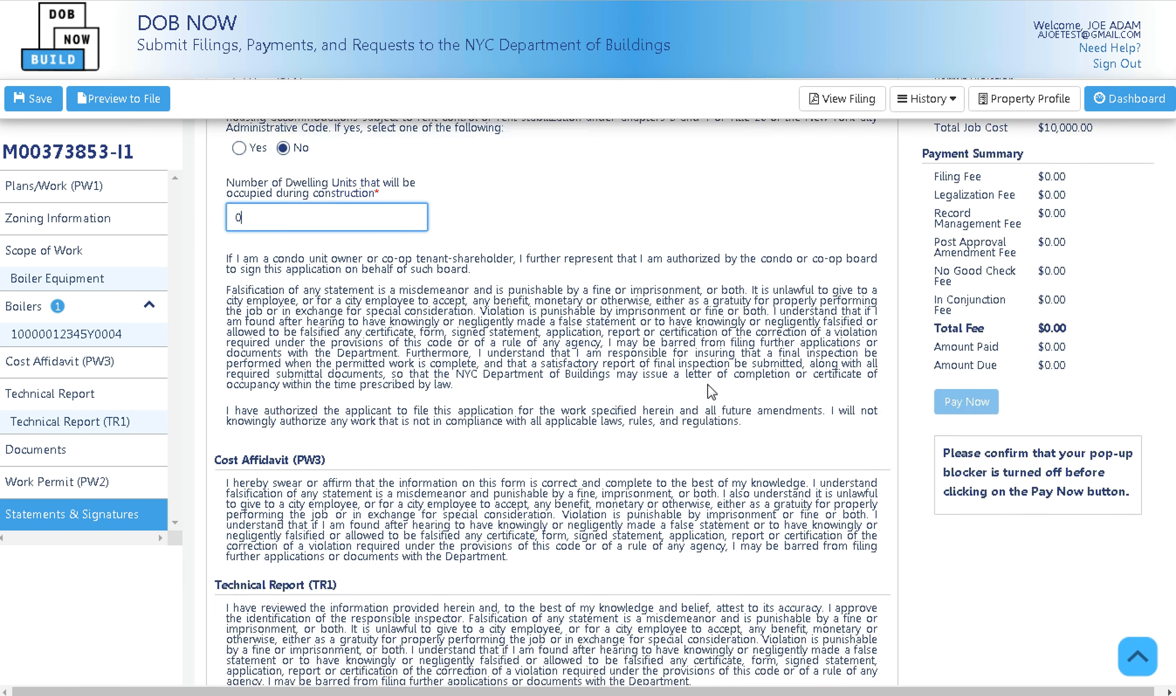
left_click(739, 344)
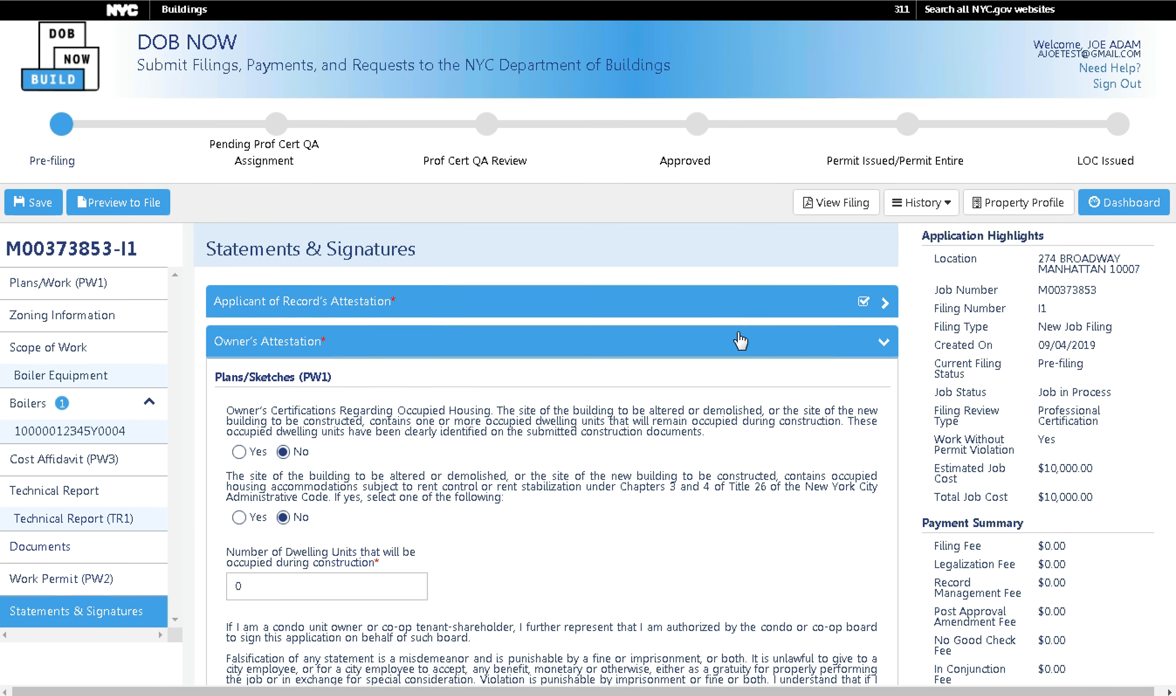
scroll(781, 388, "down", 5)
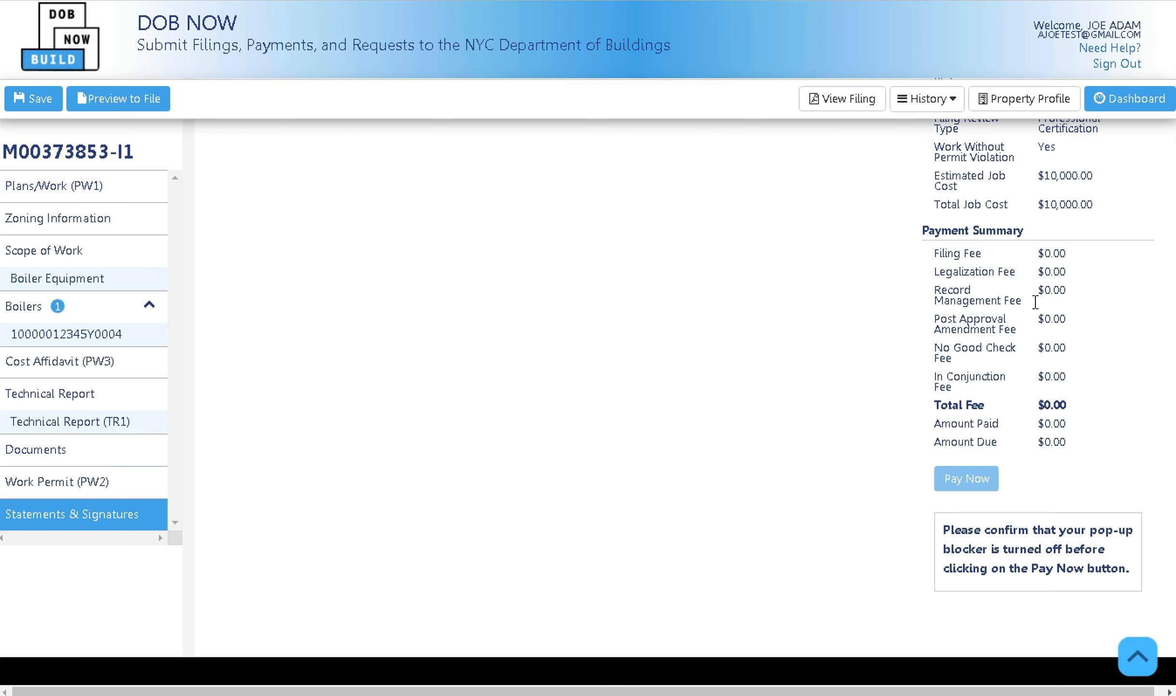
Log in to DOB NOW with the owner's e-mail and password and open the Build My Jobs dashboard.
scroll(868, 525, "up", 5)
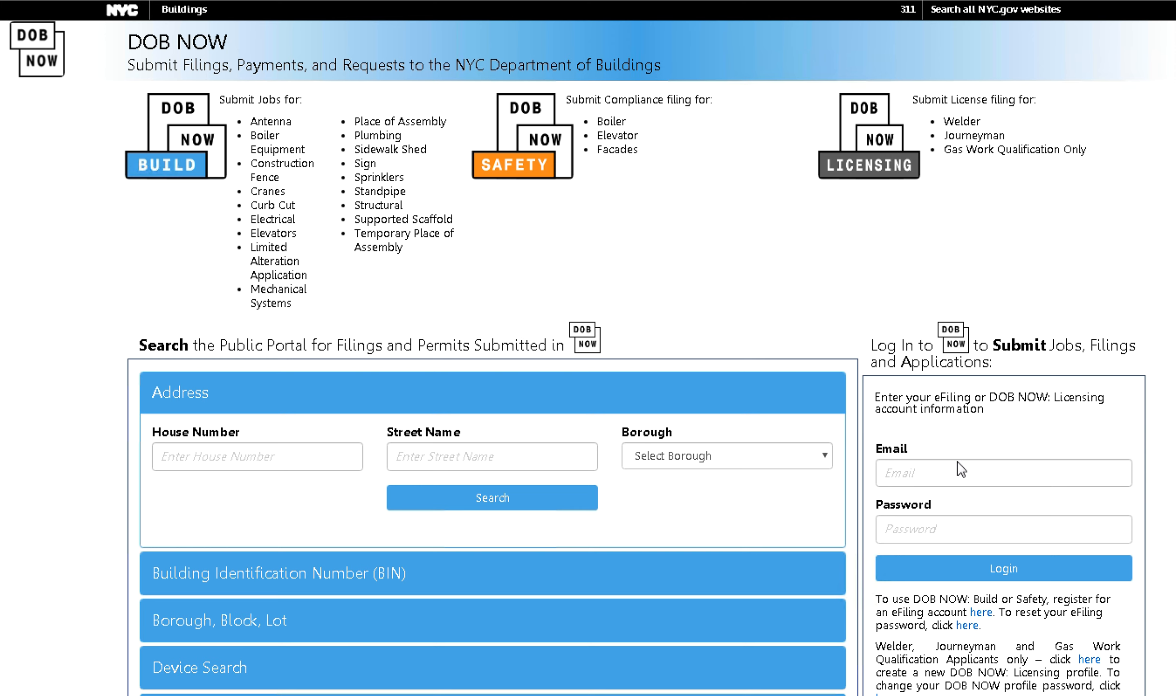
left_click(956, 471)
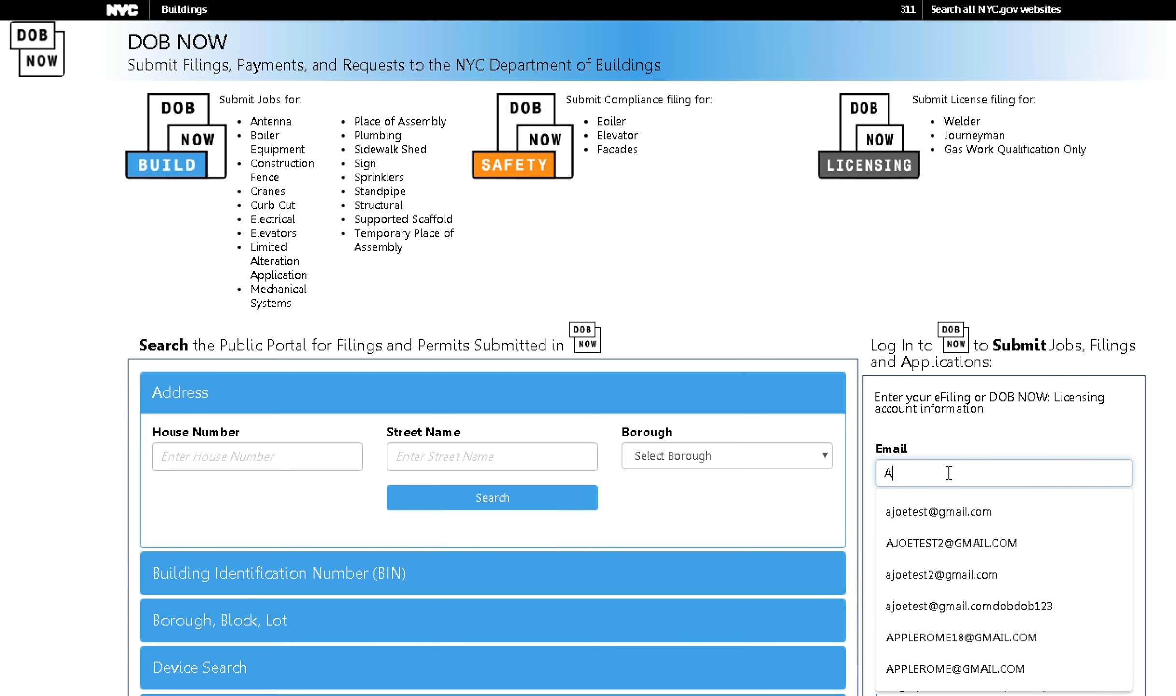
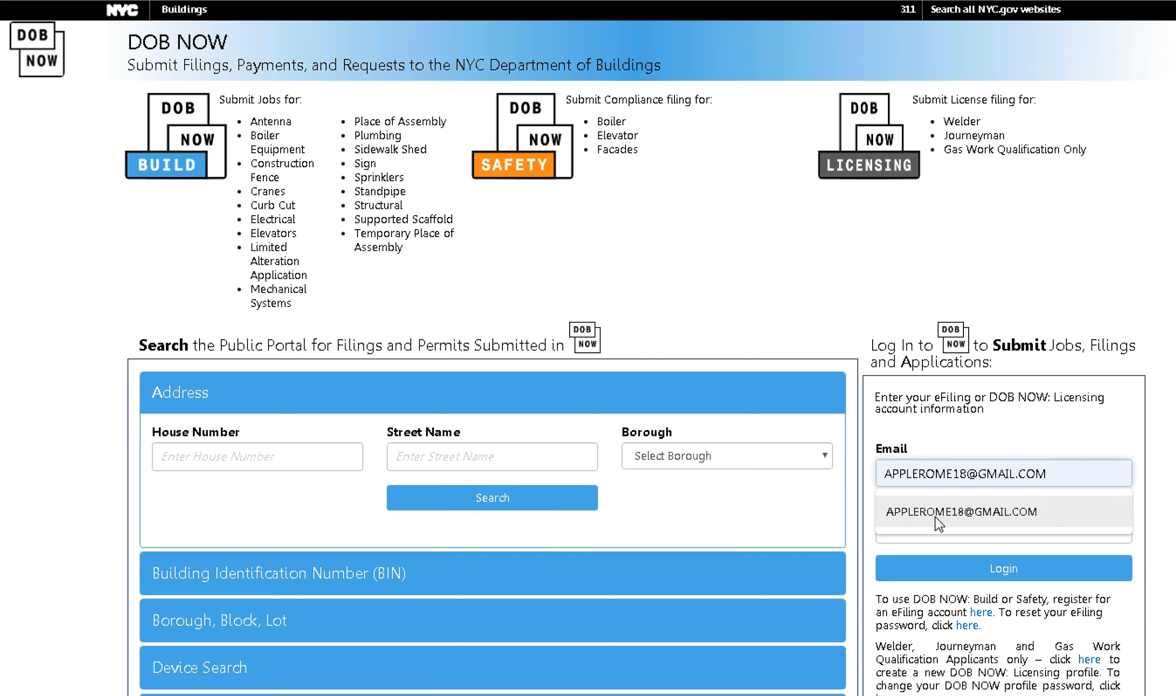
left_click(935, 516)
left_click(926, 530)
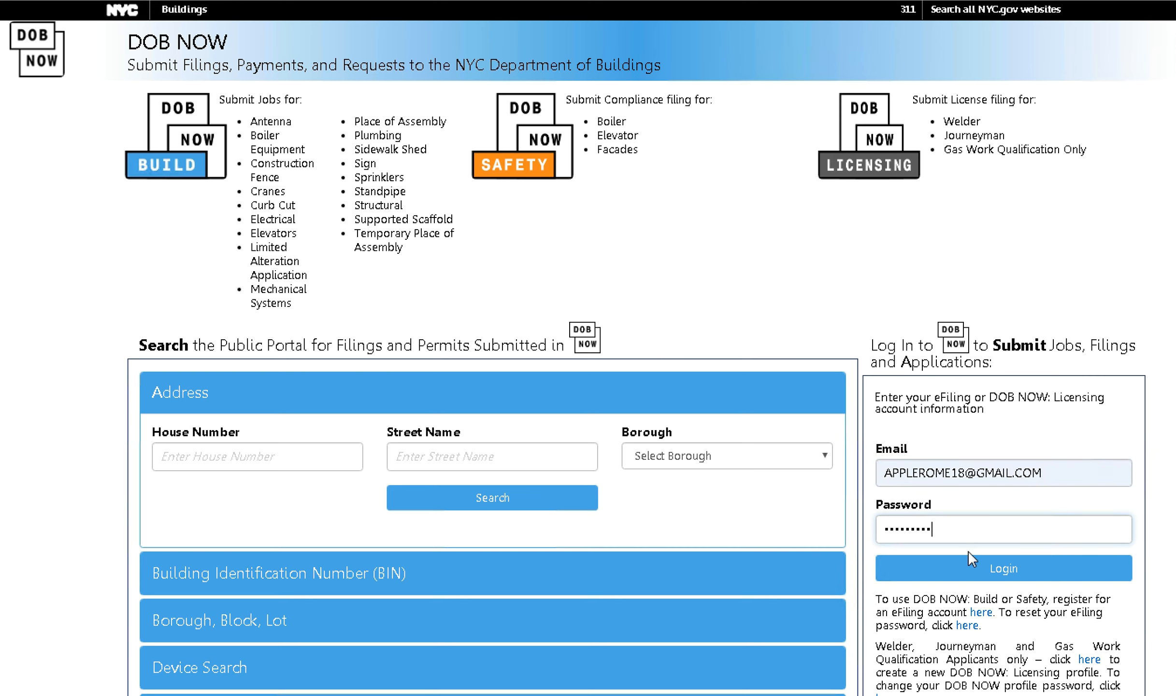
left_click(974, 561)
left_click(437, 458)
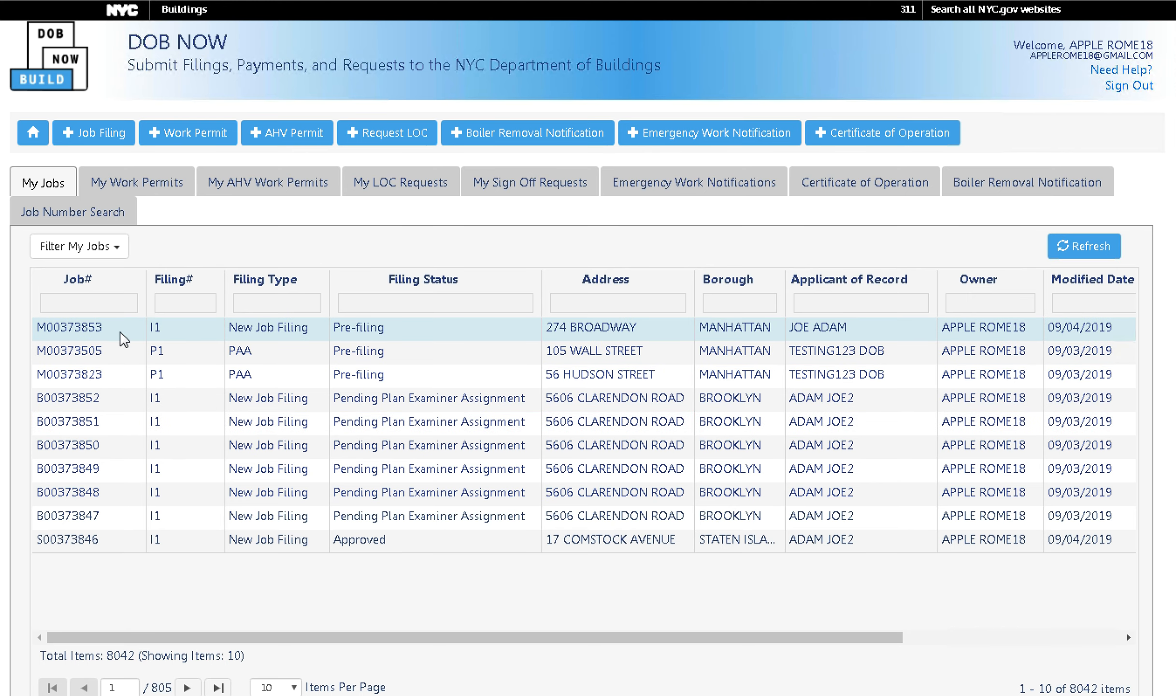
left_click(124, 340)
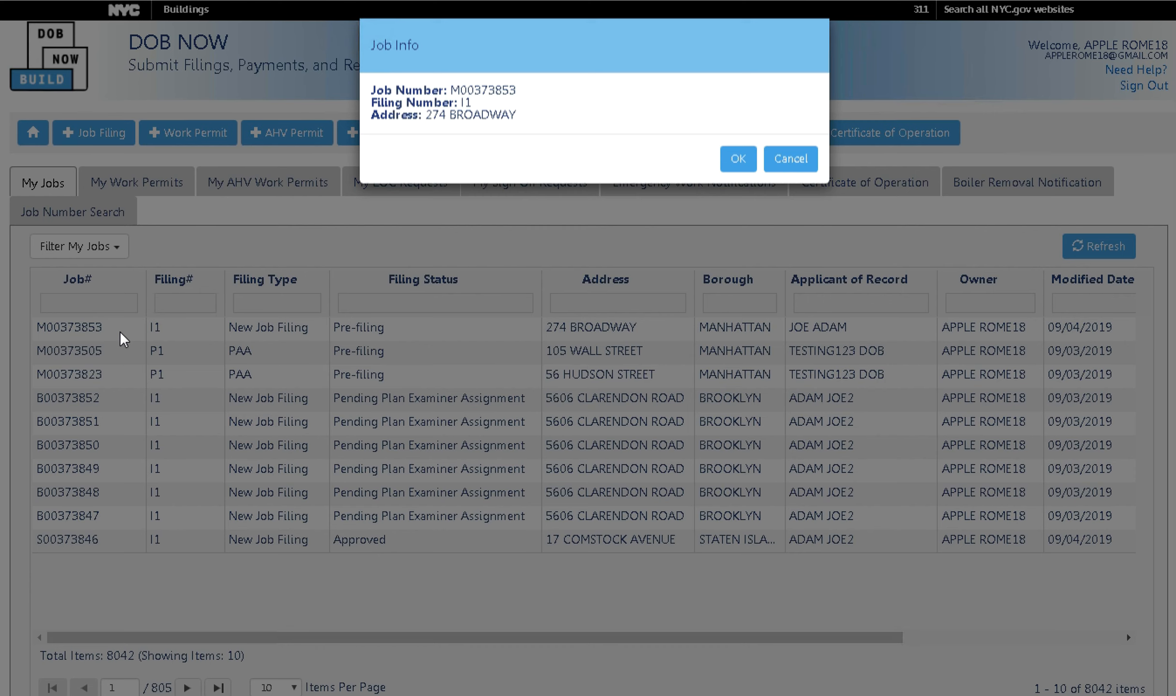
left_click(734, 173)
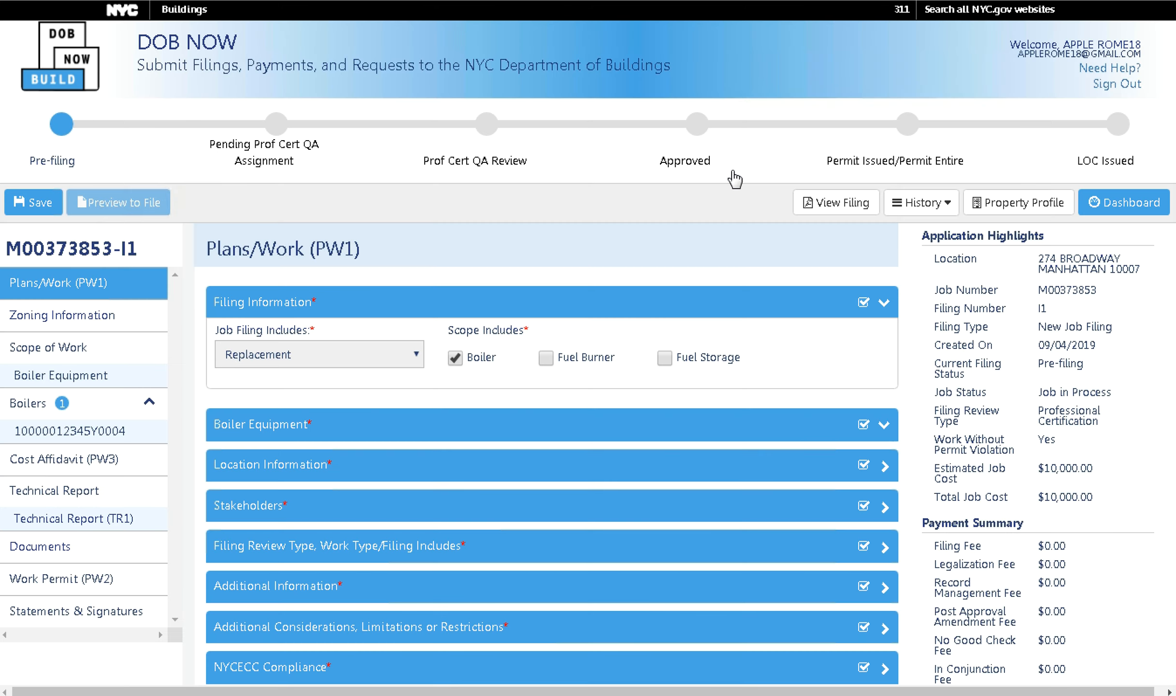
left_click(583, 311)
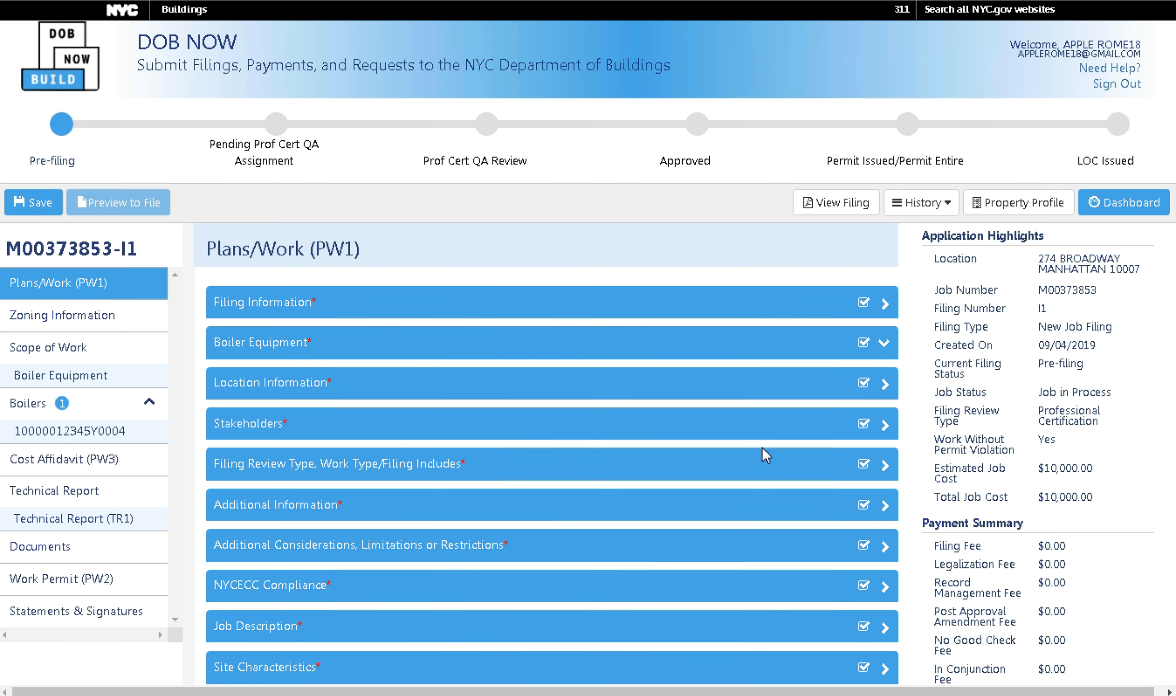
left_click(827, 203)
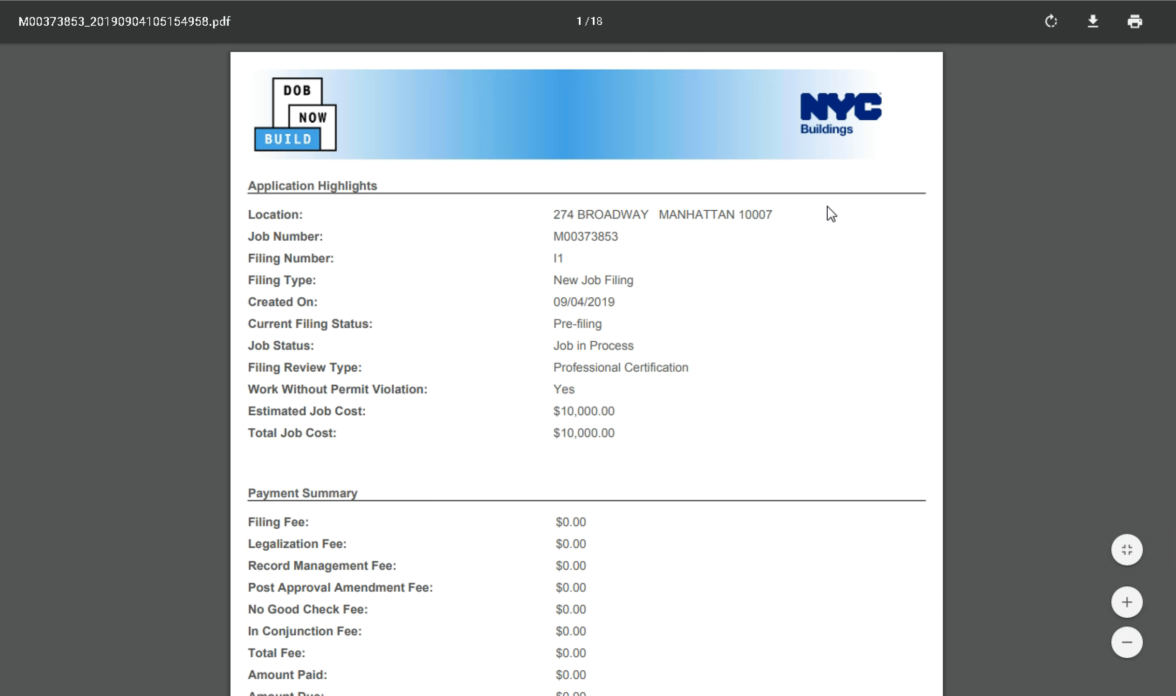
scroll(773, 227, "down", 5)
scroll(749, 263, "down", 20)
scroll(739, 276, "down", 20)
scroll(734, 304, "down", 10)
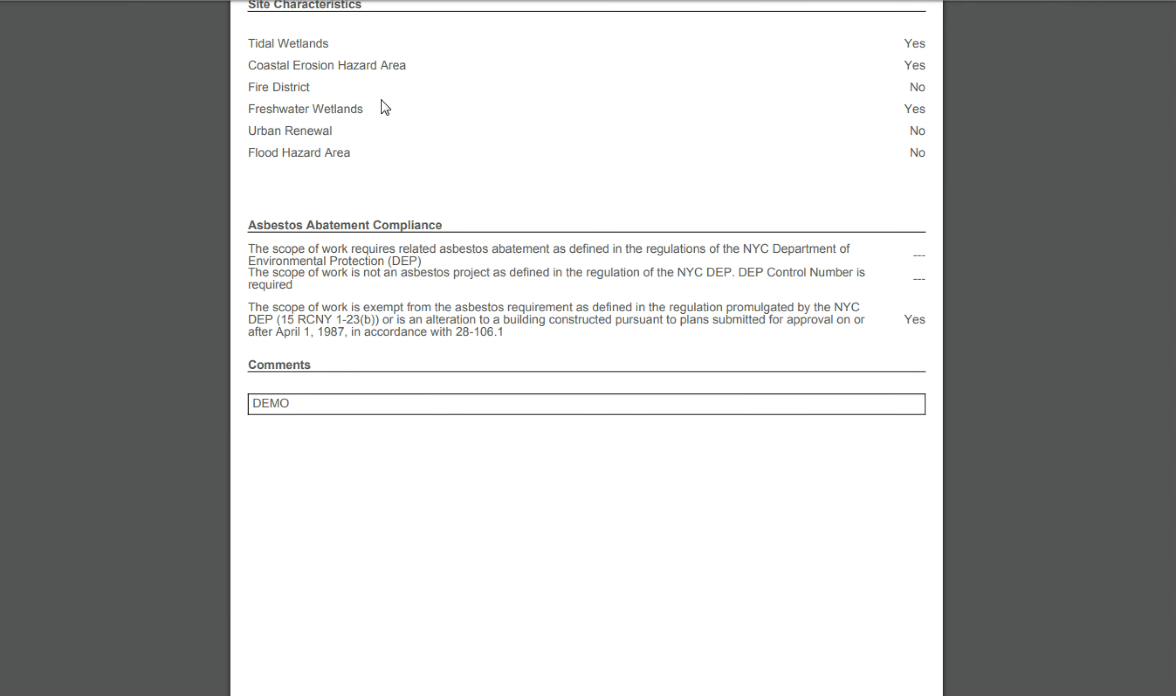
left_click(347, 0)
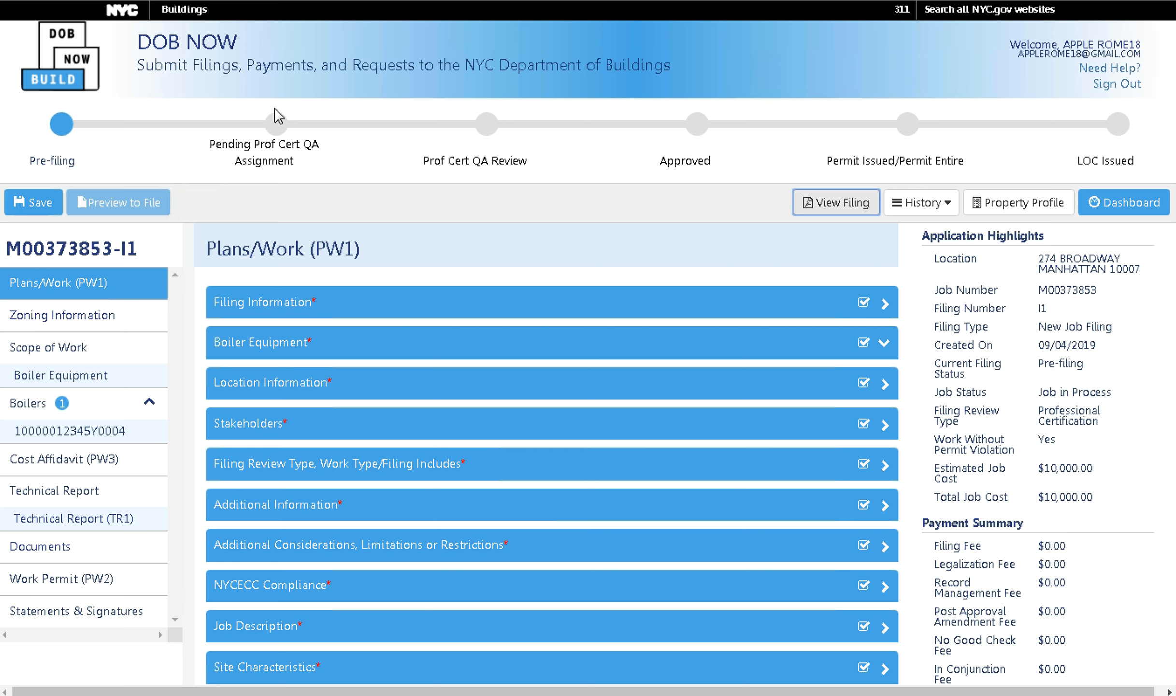
Add the owner's 09/04/2019 electronic signature to the Professional Certification and save the filing.
left_click(112, 621)
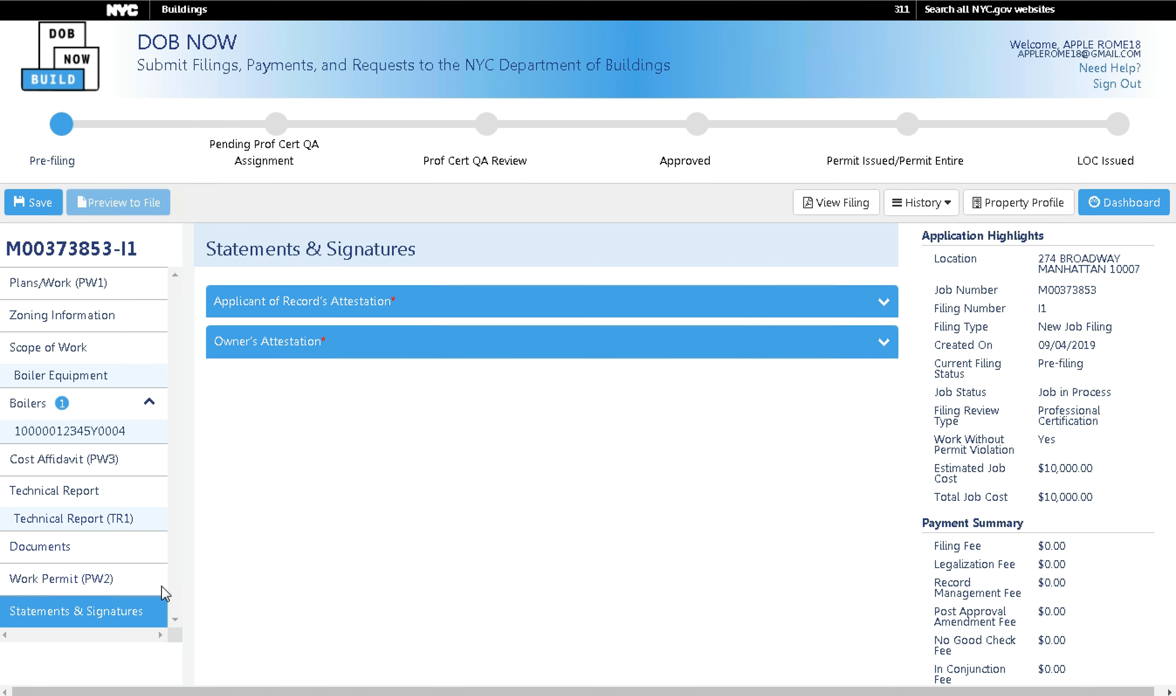
left_click(467, 350)
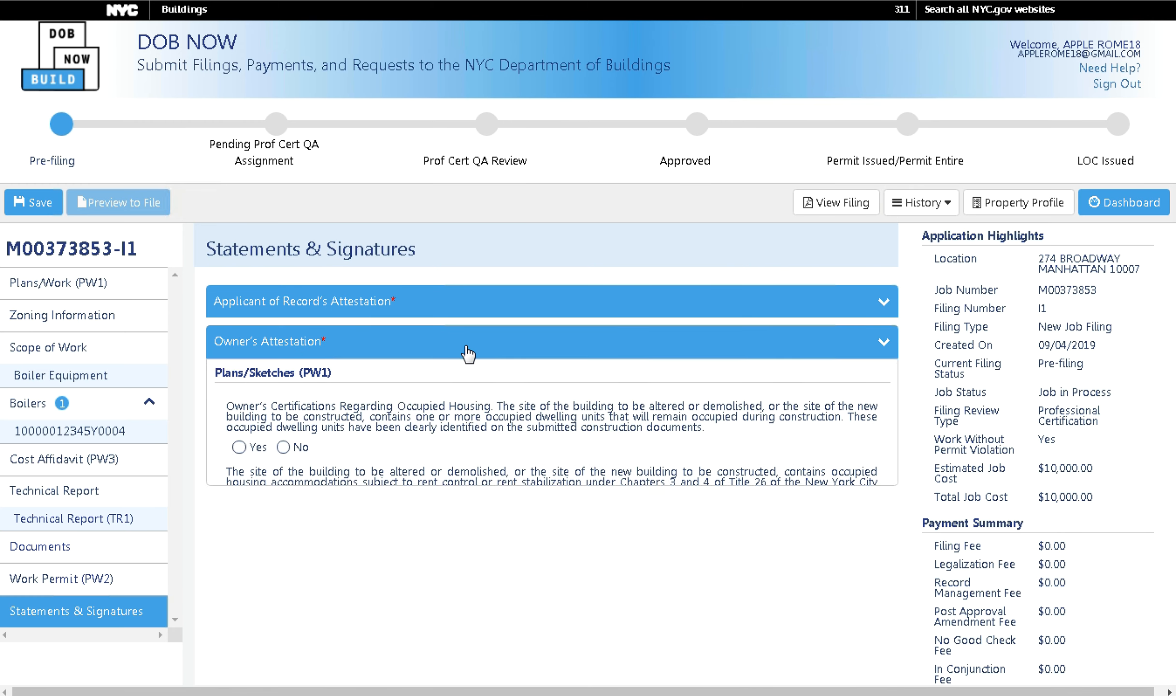
scroll(362, 425, "down", 5)
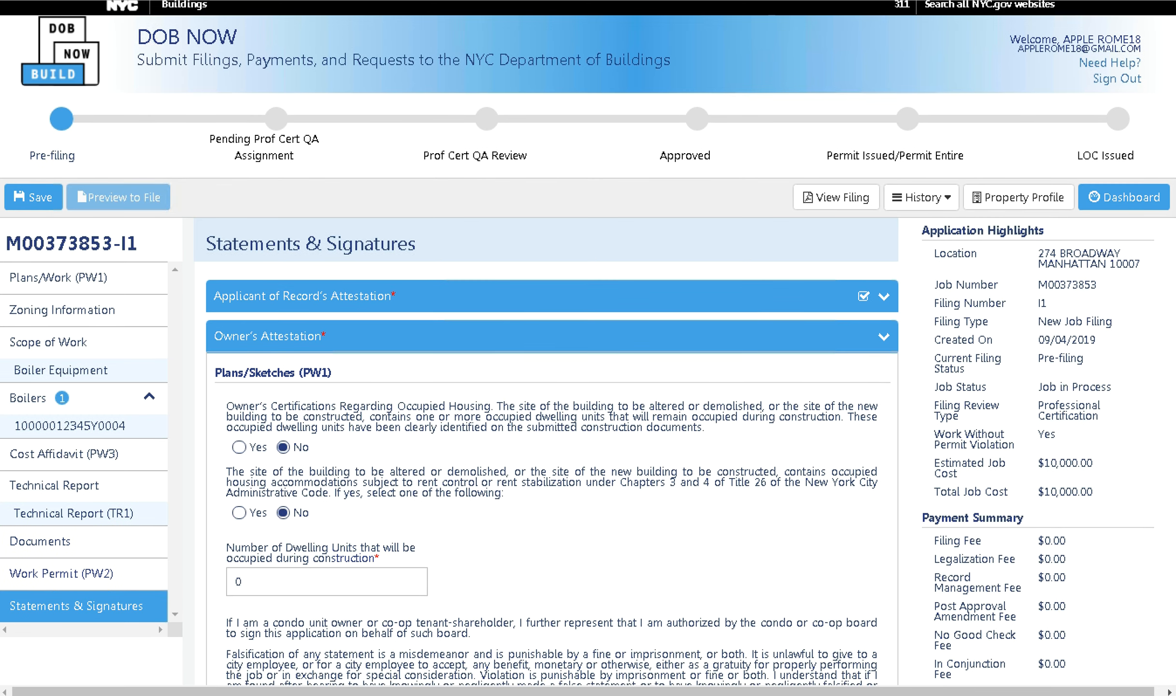
scroll(588, 401, "down", 10)
scroll(588, 401, "down", 3)
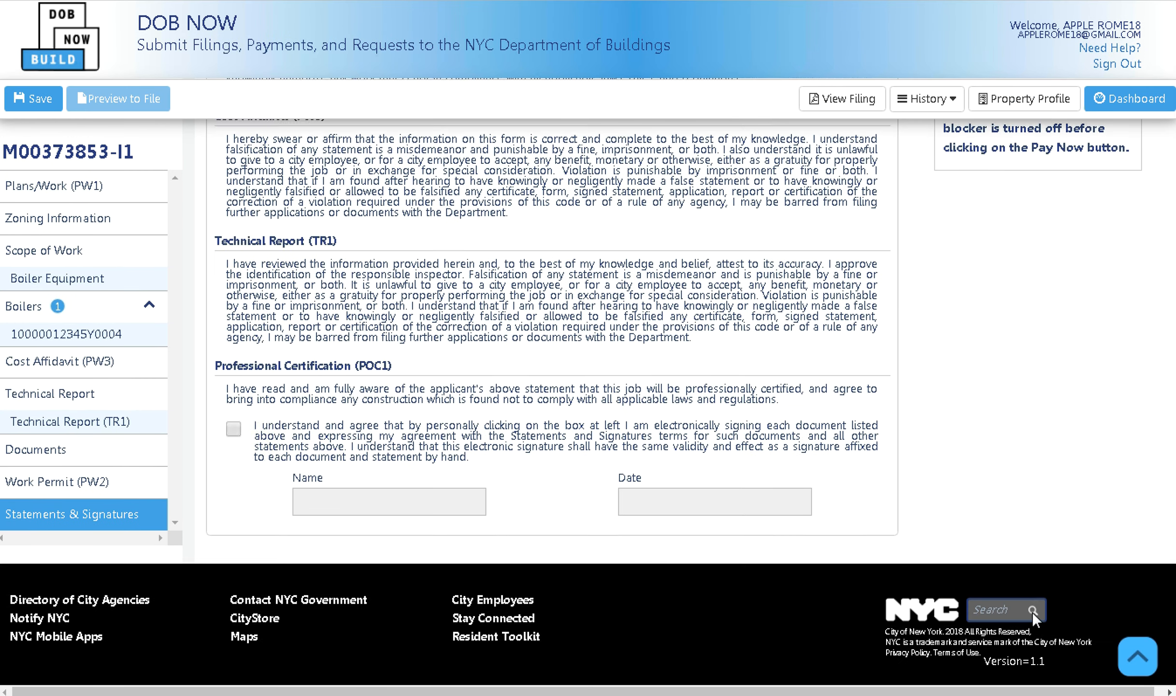
left_click(243, 440)
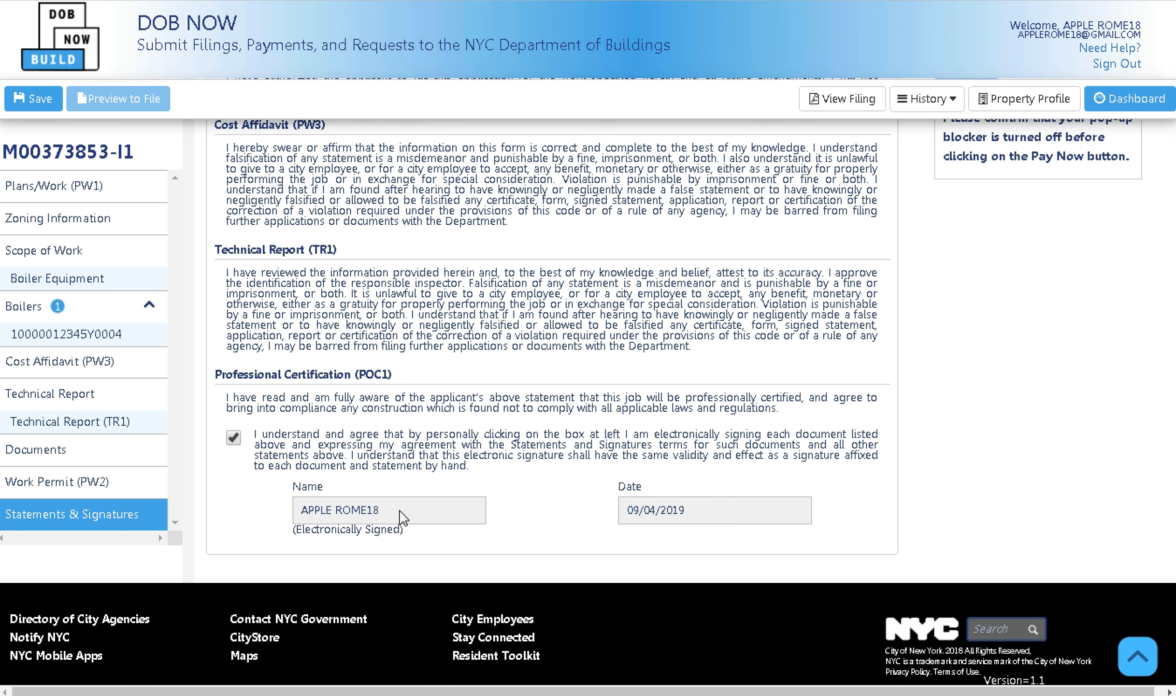
scroll(435, 493, "up", 4)
scroll(437, 486, "up", 10)
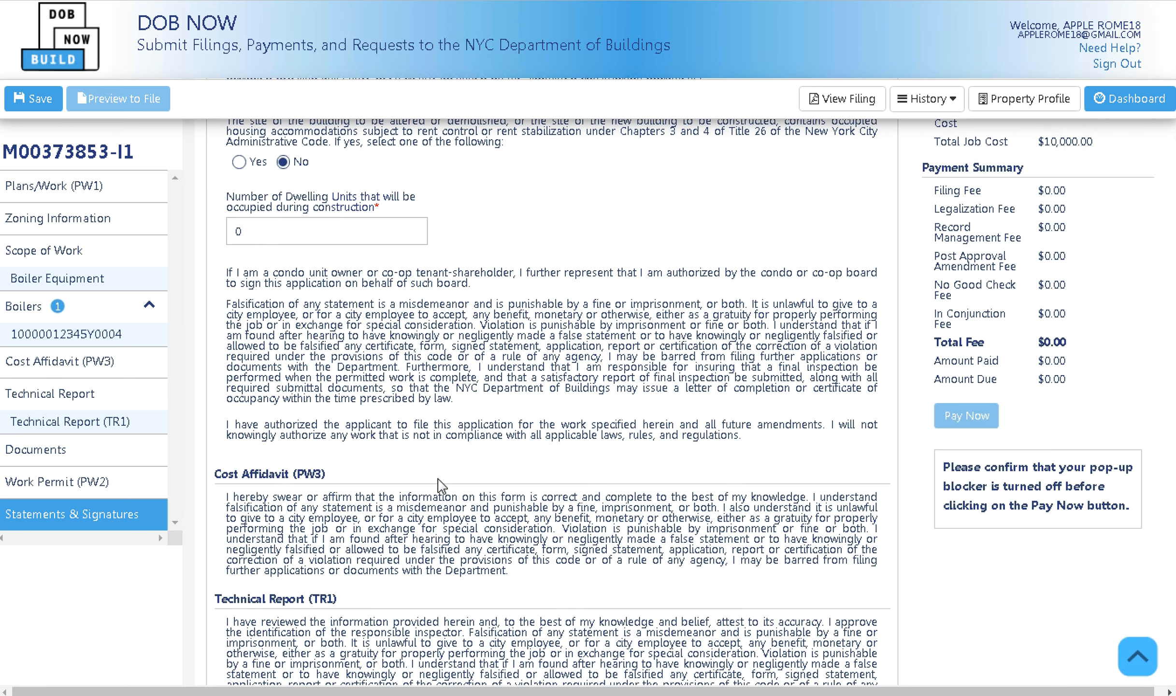
left_click(51, 206)
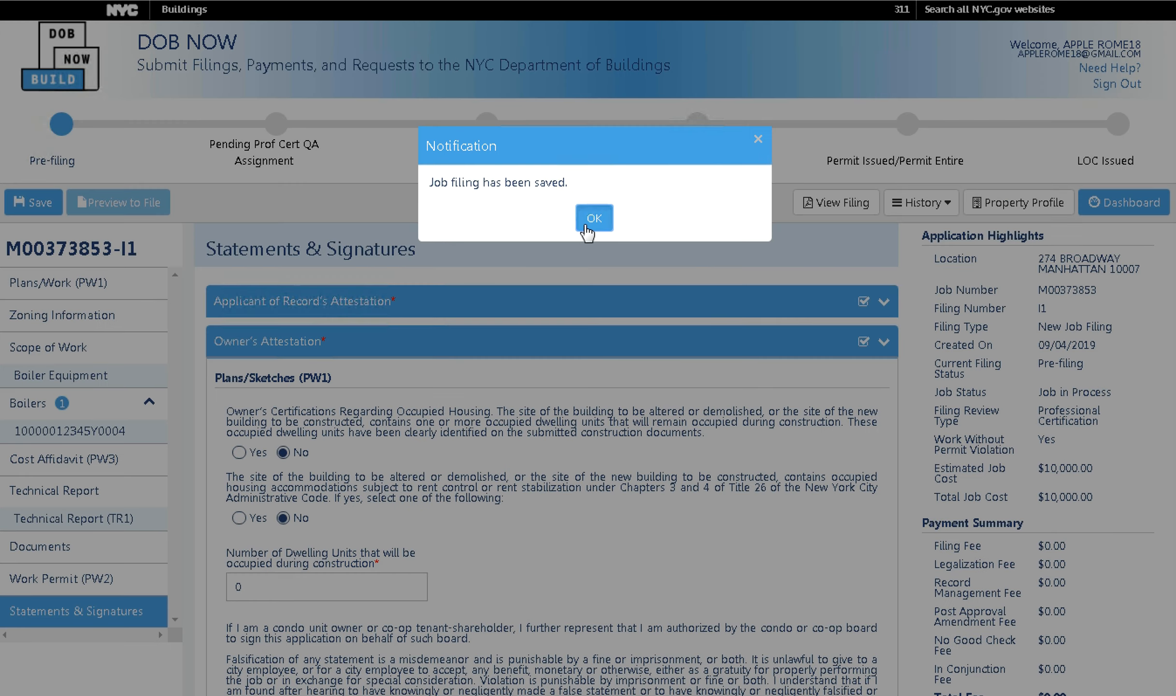
left_click(588, 220)
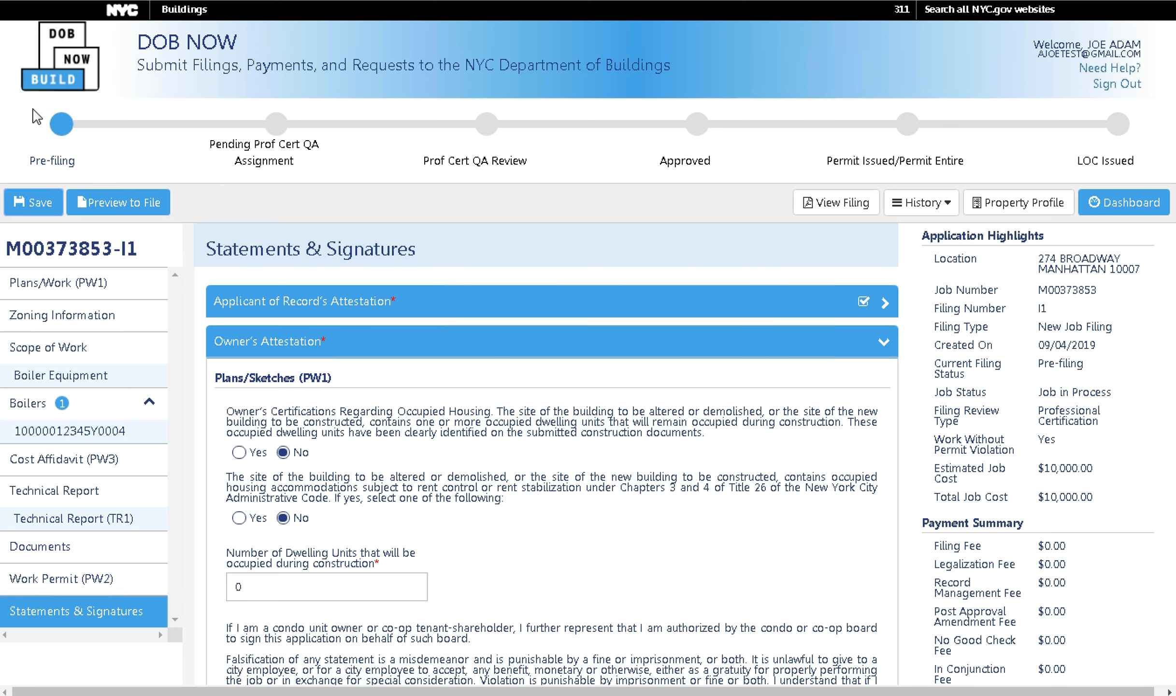
Reload the filing and try Preview to File, which flags the Documents section for correction.
left_click(75, 0)
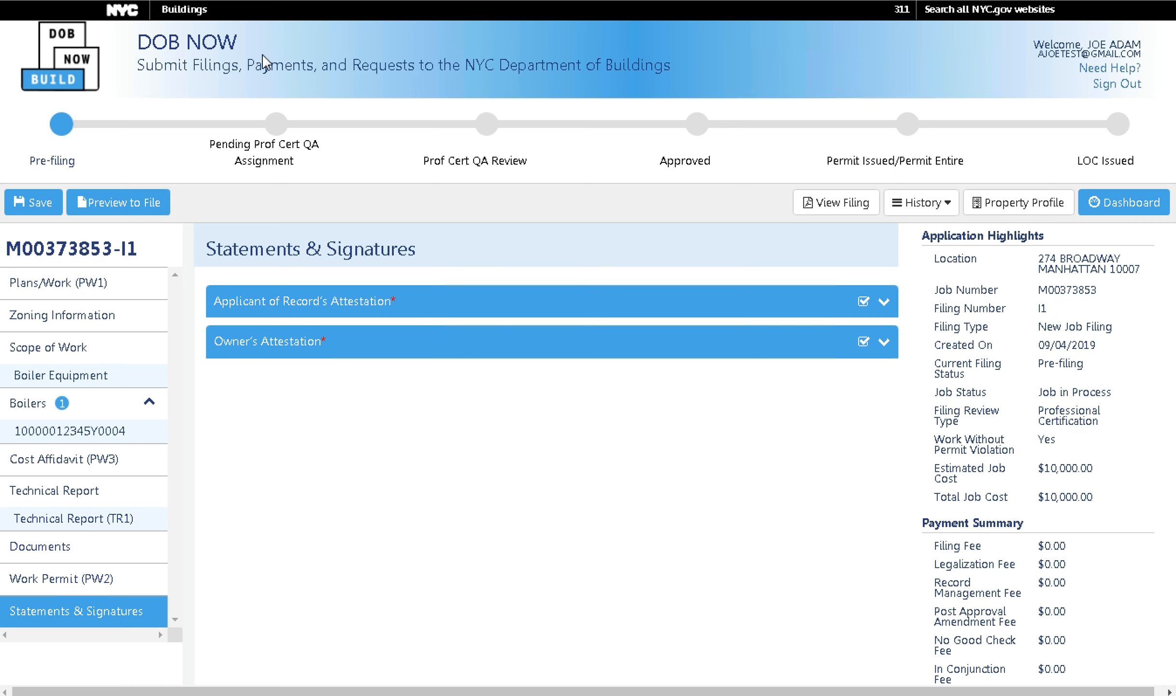
left_click(106, 210)
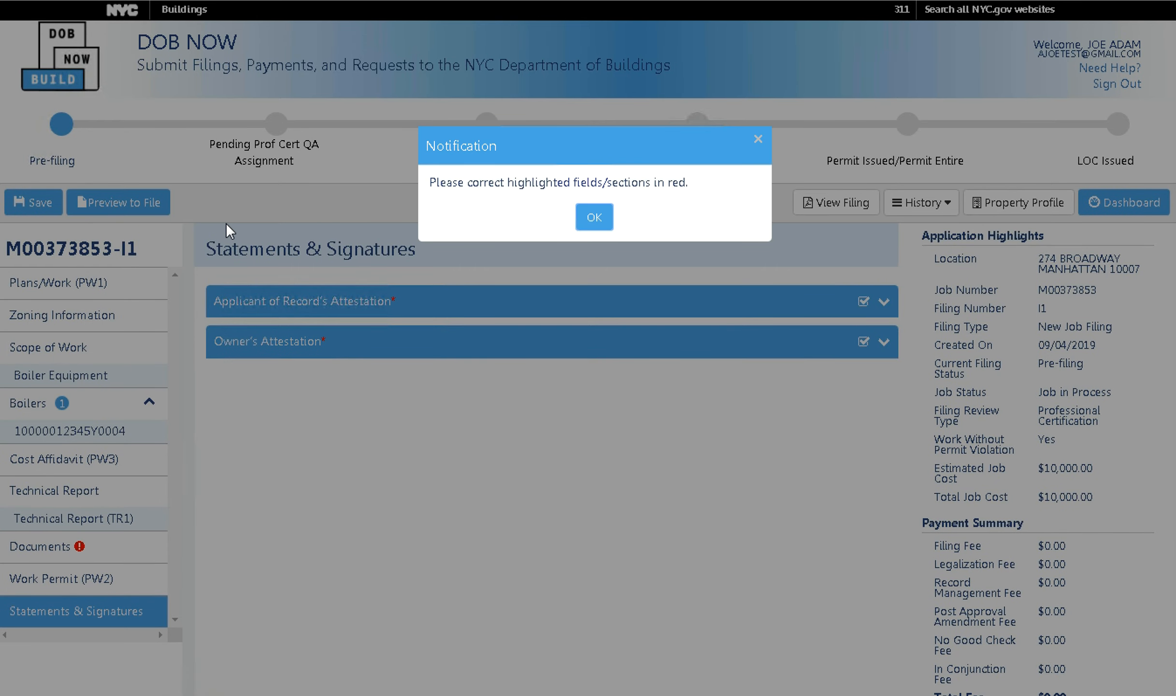
left_click(596, 220)
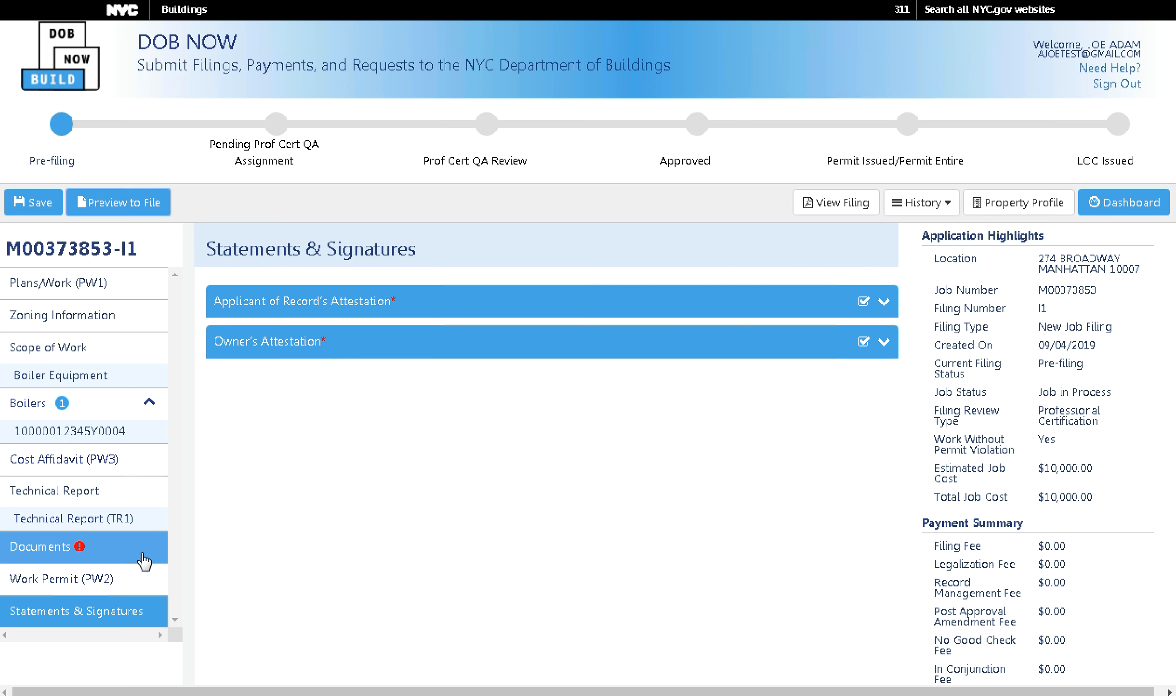
Upload Acris Report.pdf as the DHCR Document so all seven required documents show Pending.
left_click(85, 555)
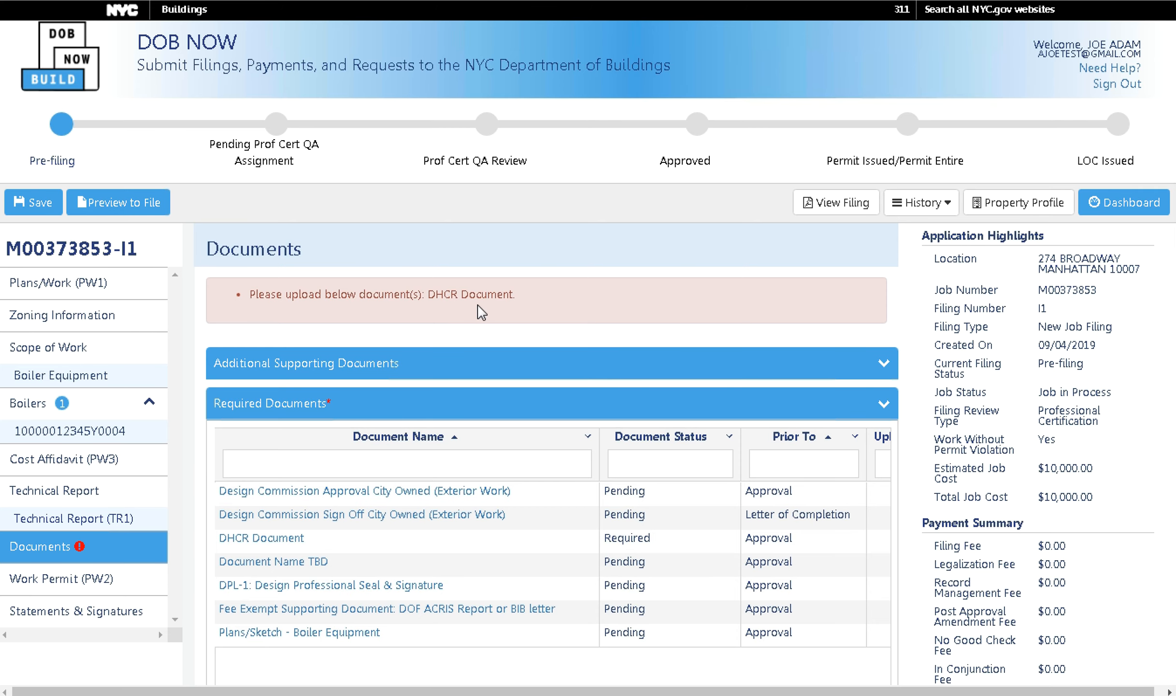
scroll(362, 565, "down", 4)
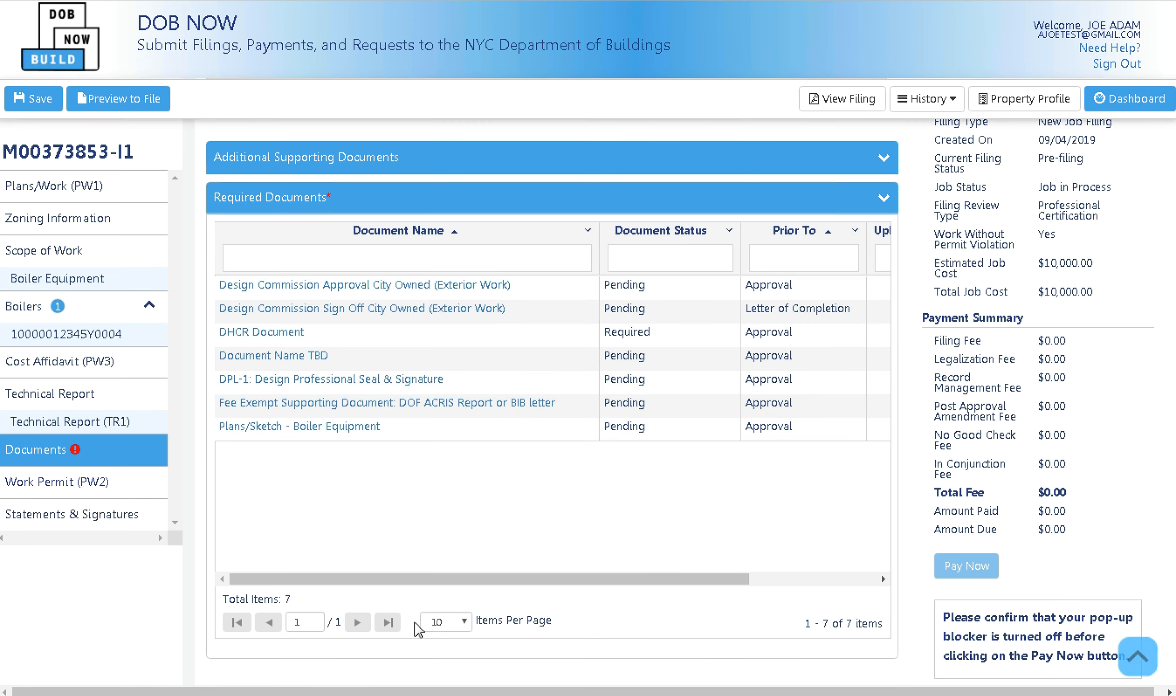
left_click_drag(428, 578, 654, 546)
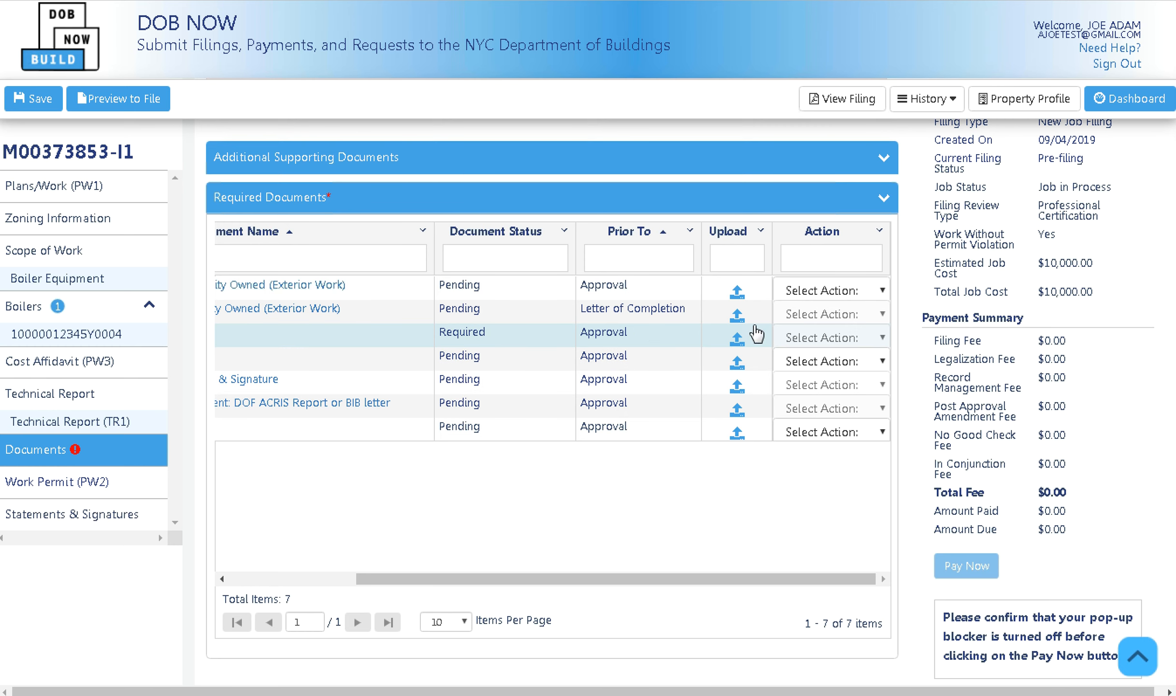
left_click(737, 346)
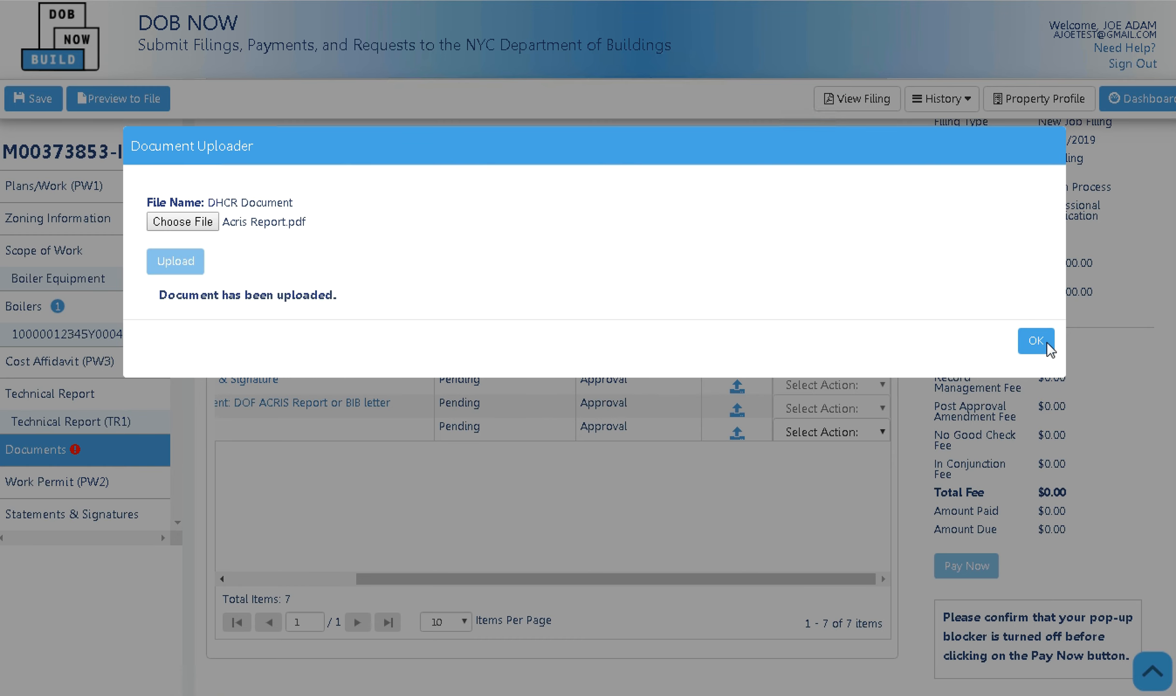
left_click(1037, 341)
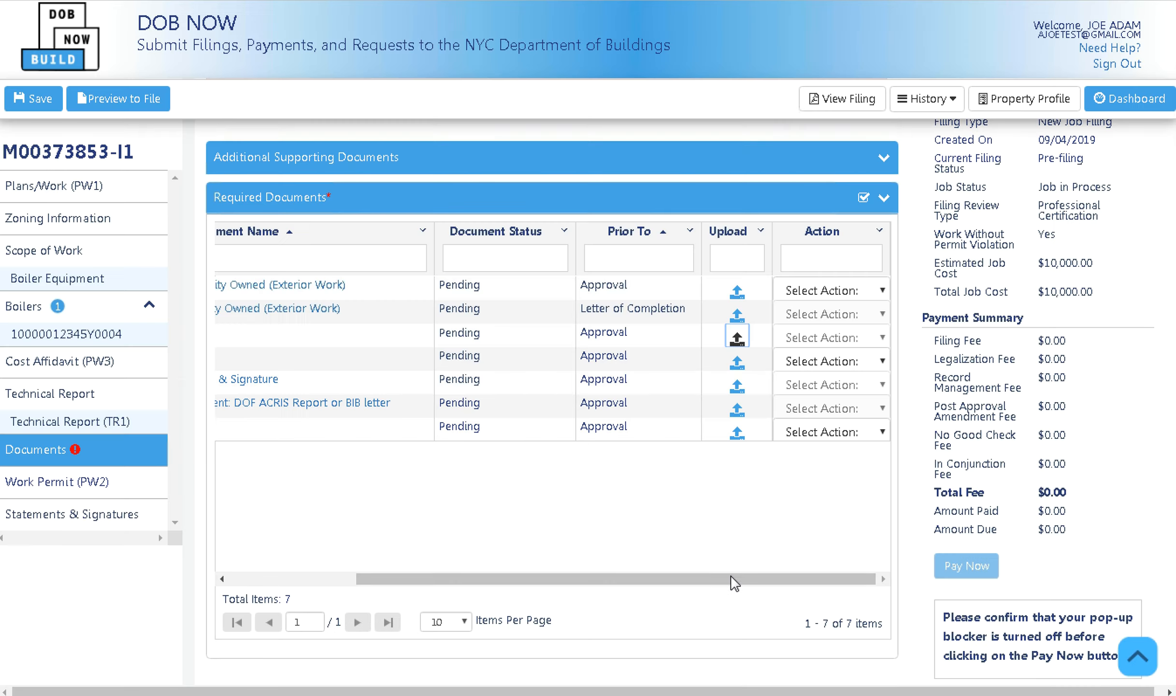
left_click_drag(734, 580, 301, 575)
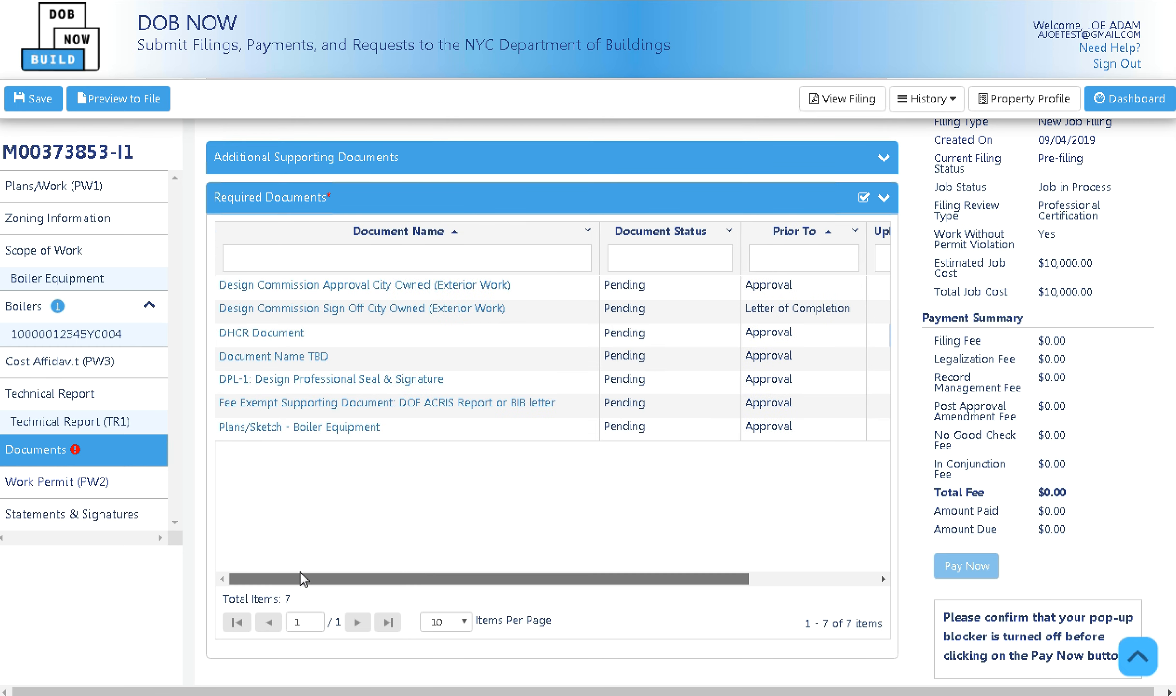
scroll(121, 425, "up", 5)
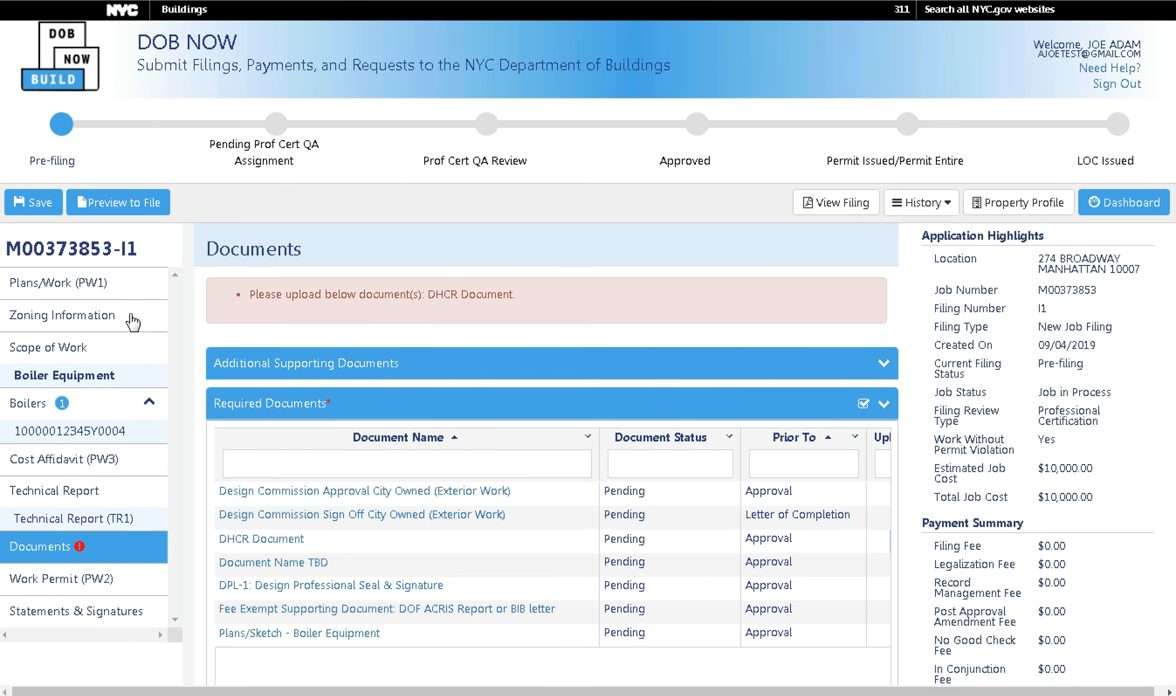
Generate the Application Preview of the boiler filing.
left_click(115, 202)
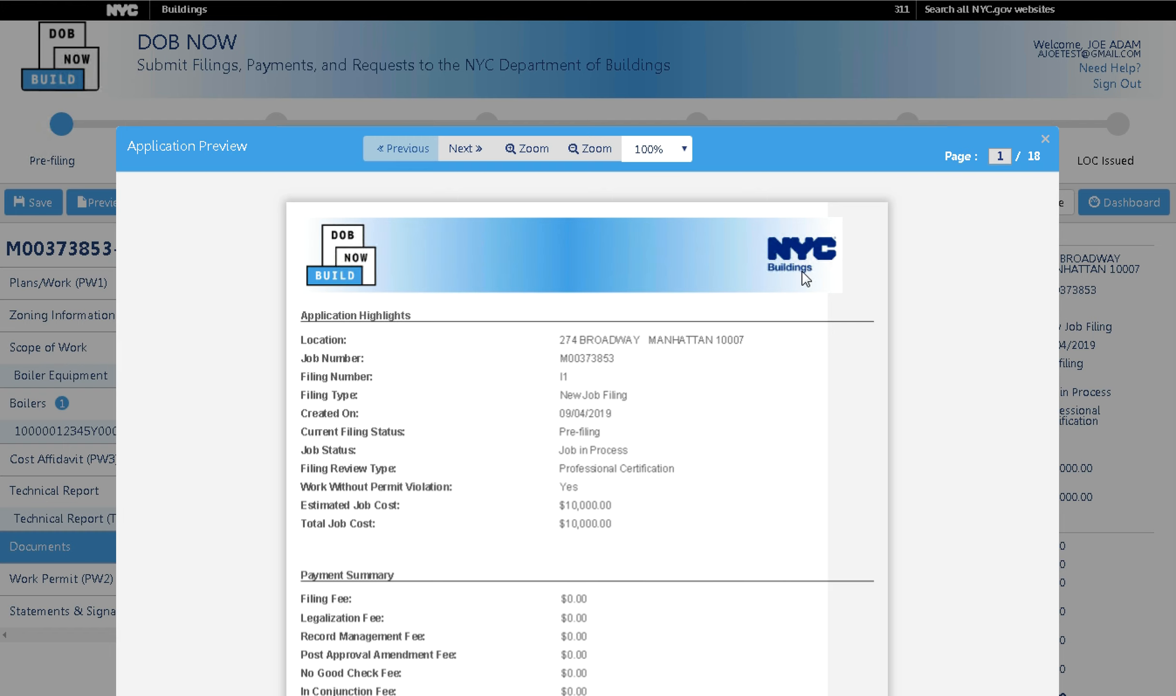
scroll(713, 249, "down", 2)
scroll(572, 167, "up", 1)
scroll(569, 160, "up", 1)
Page through the preview to page 18/18 and reach the filing attestation.
left_click(468, 155)
left_click(469, 156)
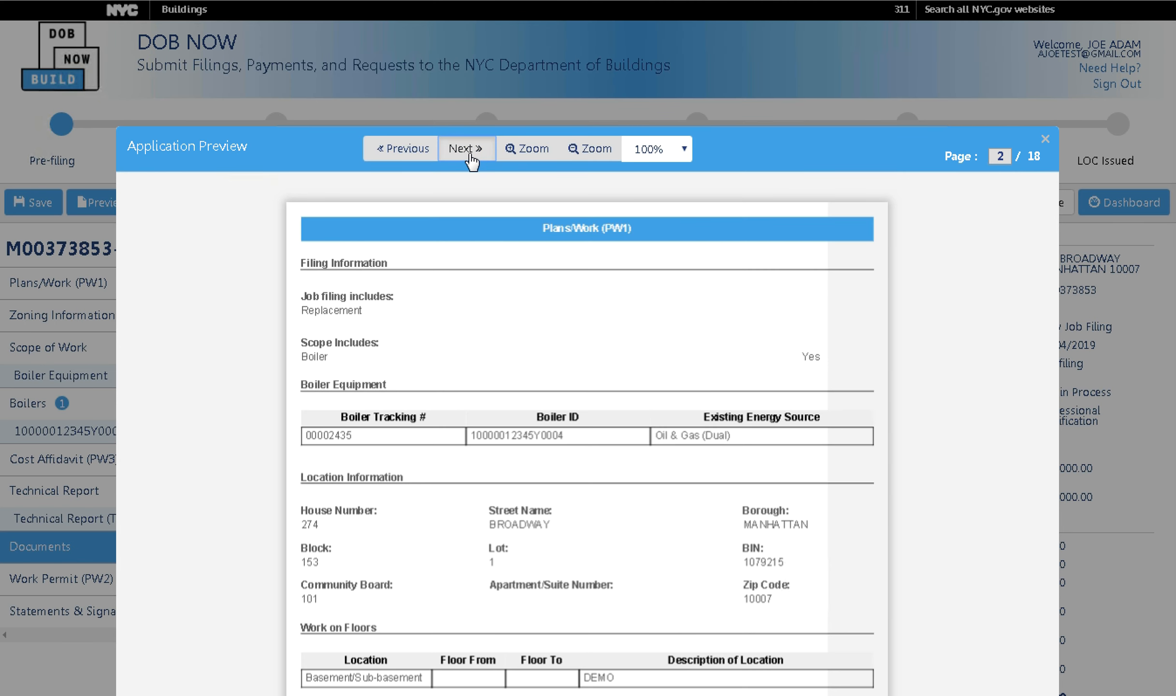
left_click(468, 155)
left_click(468, 156)
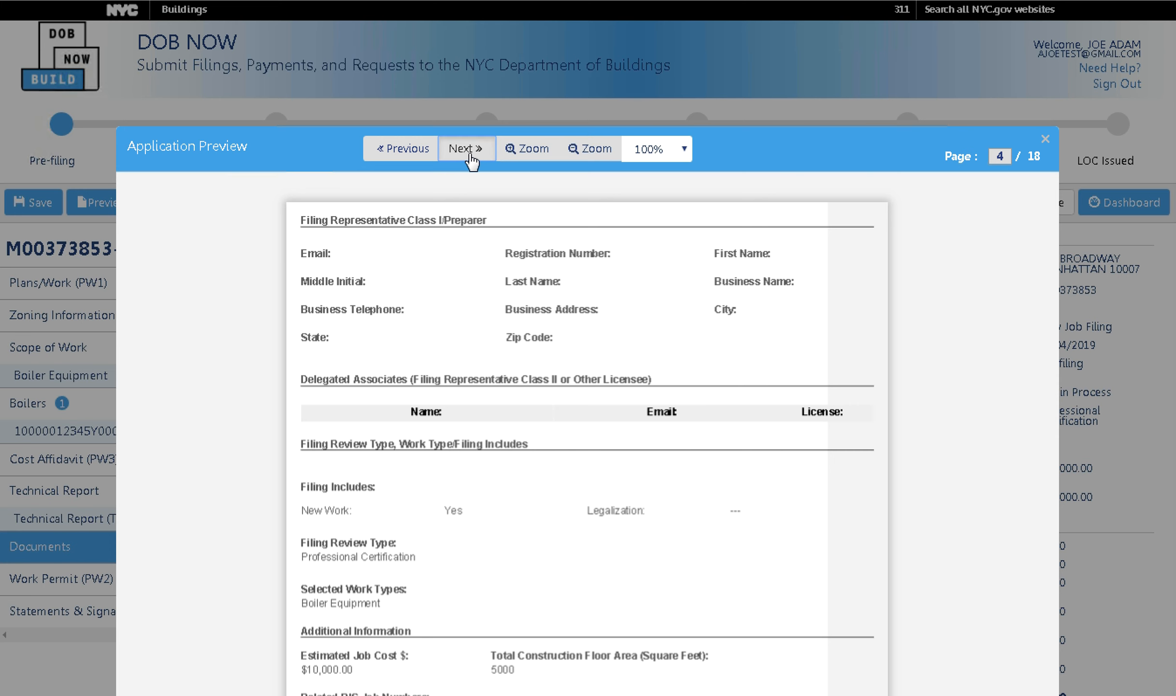
left_click(469, 156)
left_click(468, 156)
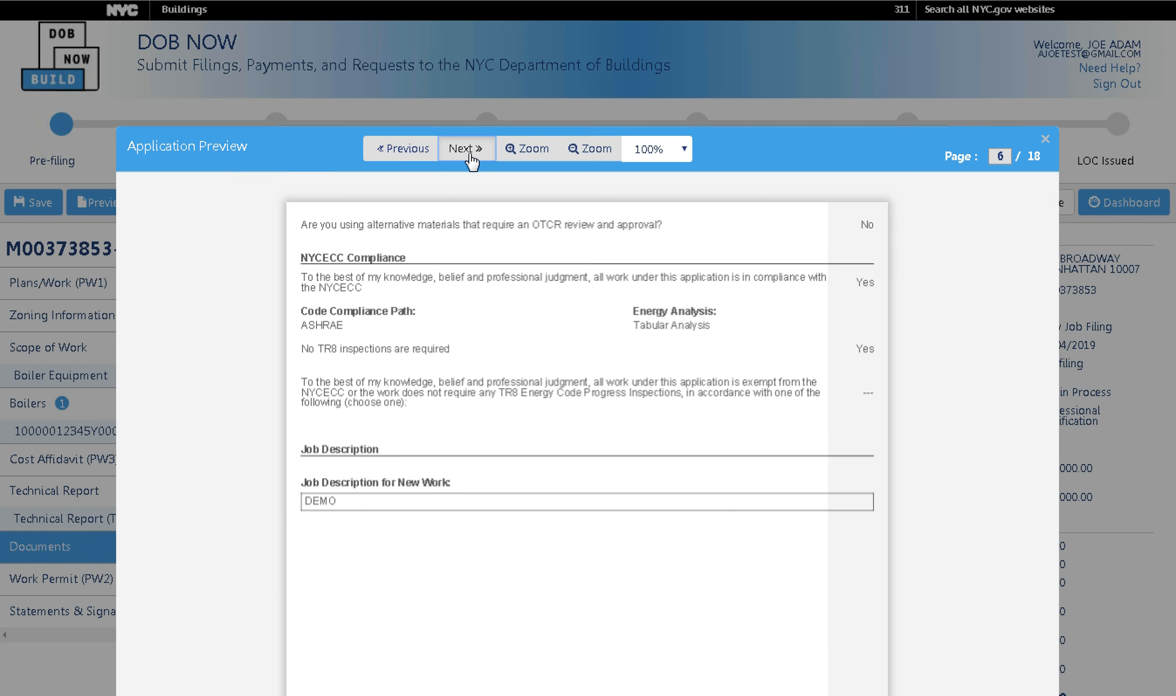
left_click(468, 155)
left_click(469, 156)
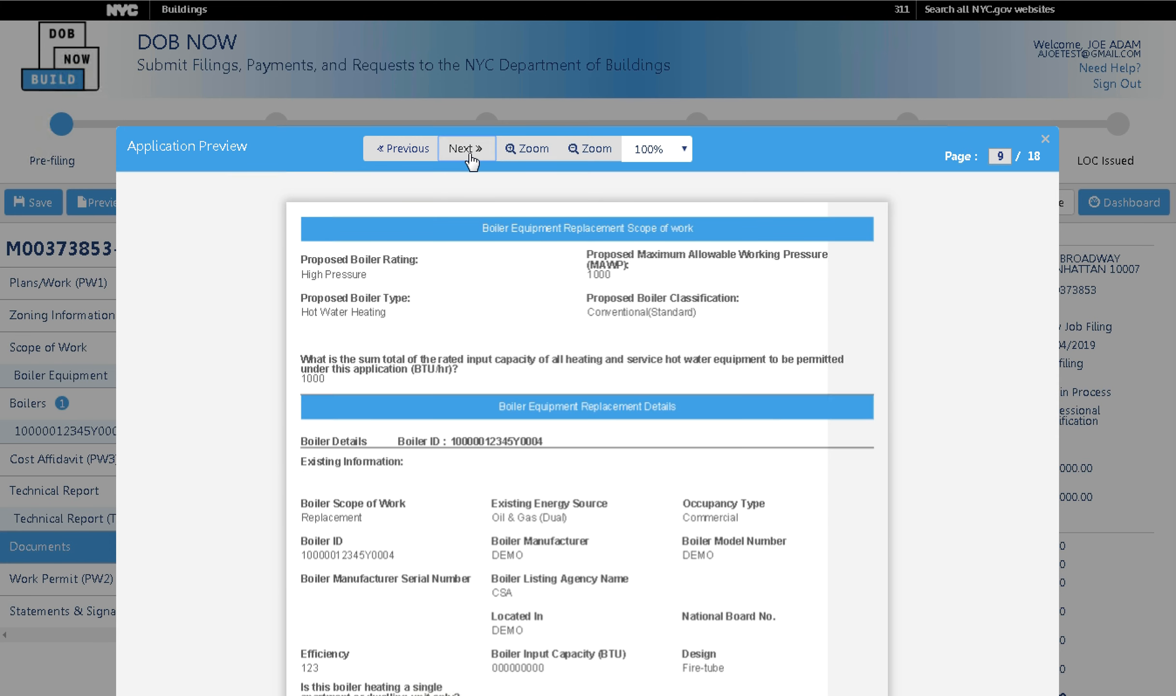
left_click(468, 156)
left_click(469, 156)
left_click(469, 156)
left_click(468, 156)
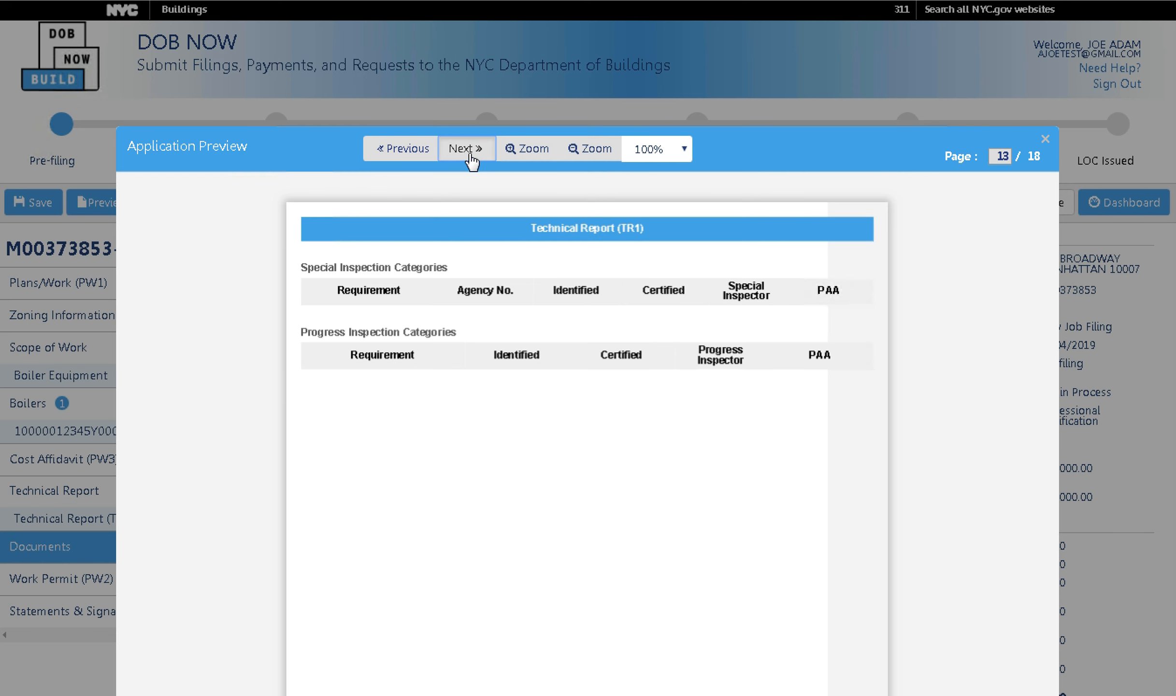
left_click(469, 156)
left_click(468, 155)
left_click(470, 155)
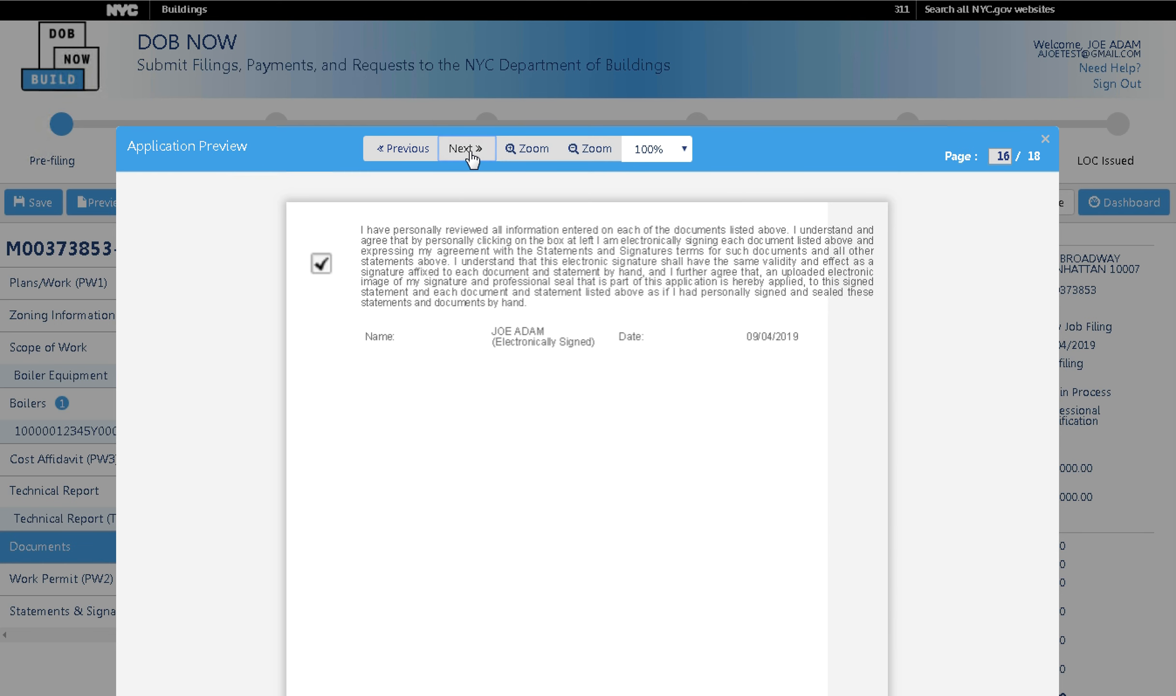
left_click(470, 156)
left_click(469, 156)
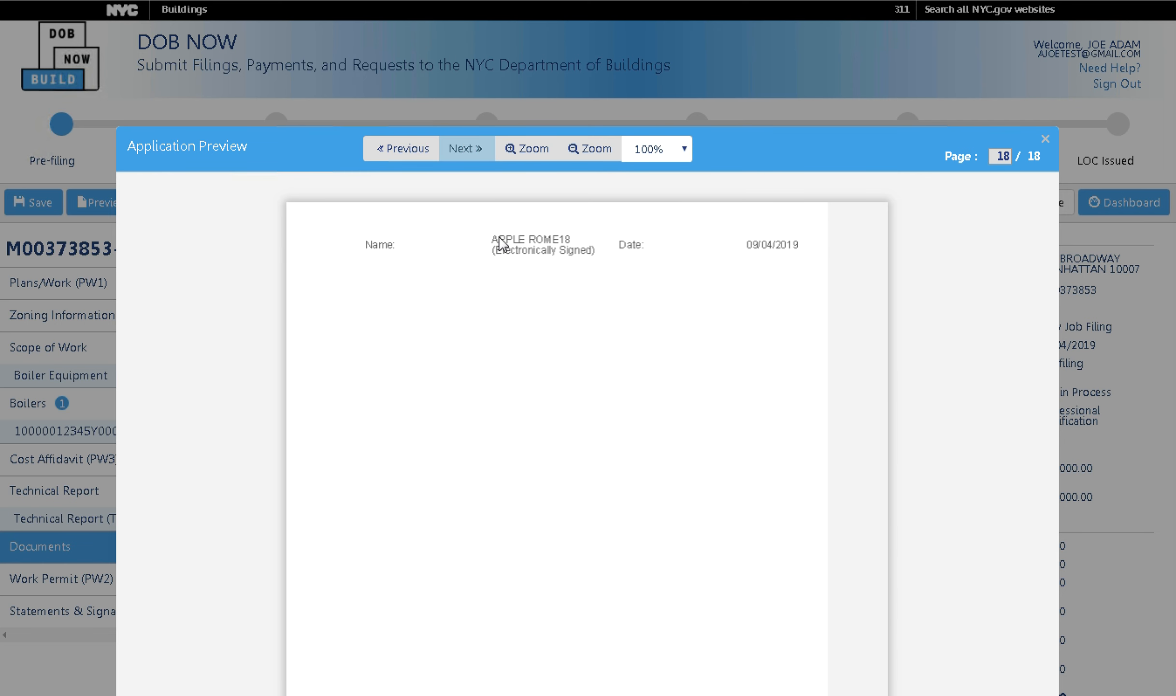
scroll(517, 275, "down", 10)
scroll(506, 303, "down", 2)
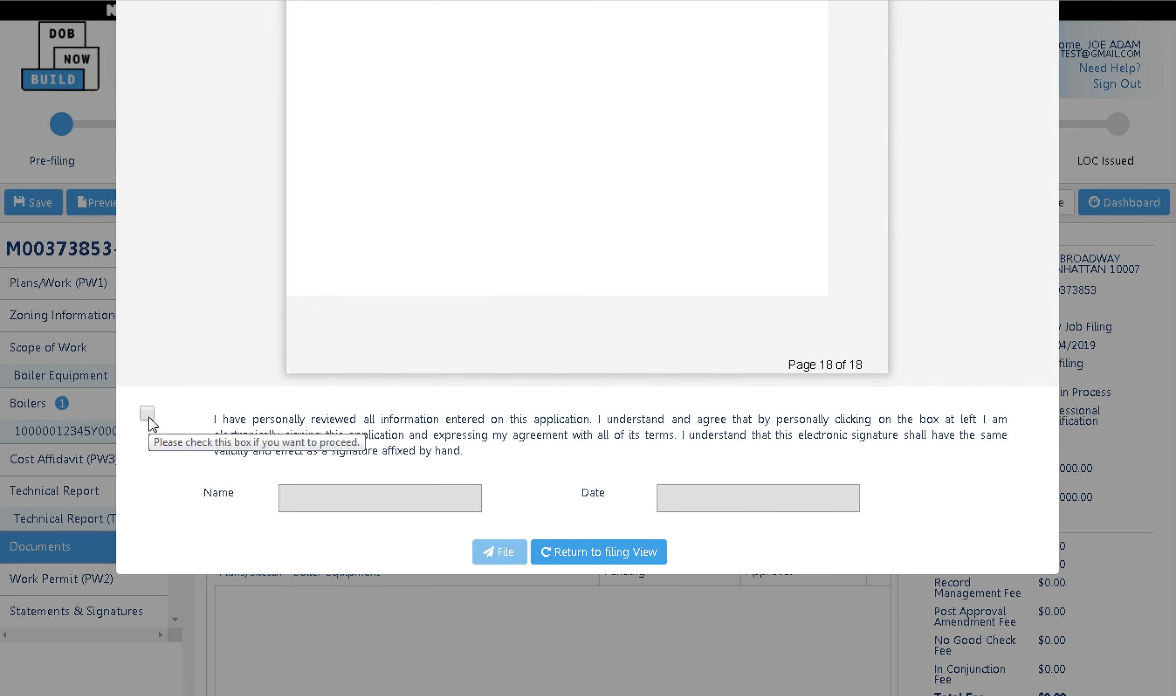
Sign the attestation and file the application, reaching Pending Prof Cert QA Assignment status.
left_click(150, 419)
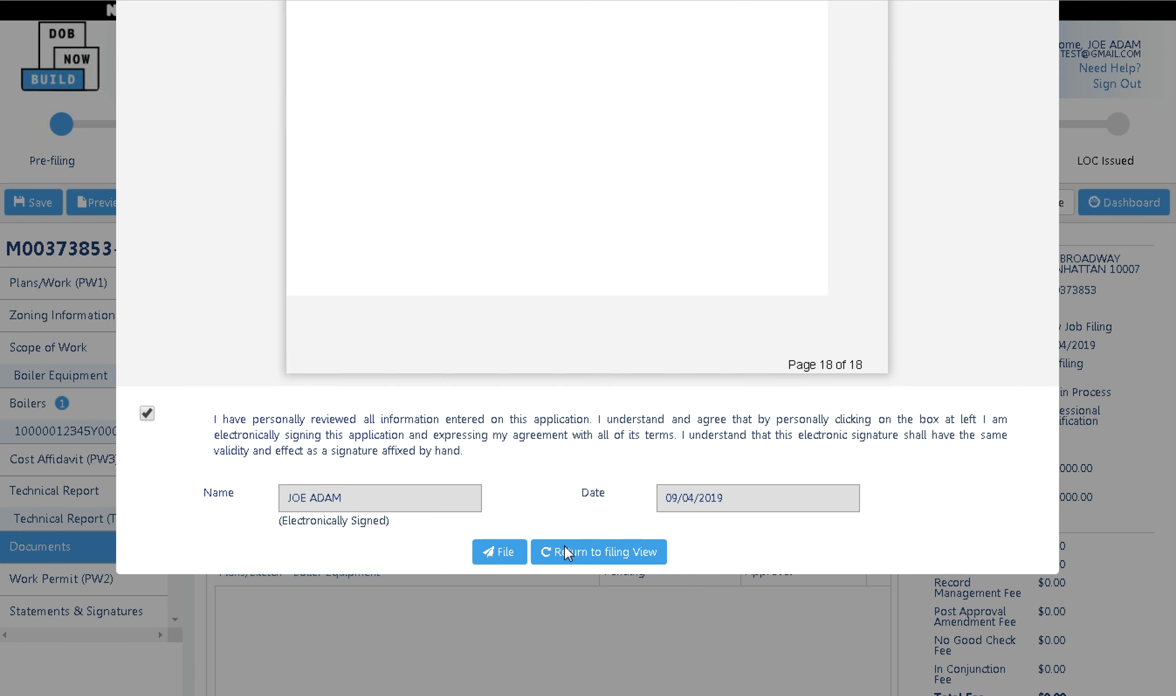
left_click(514, 565)
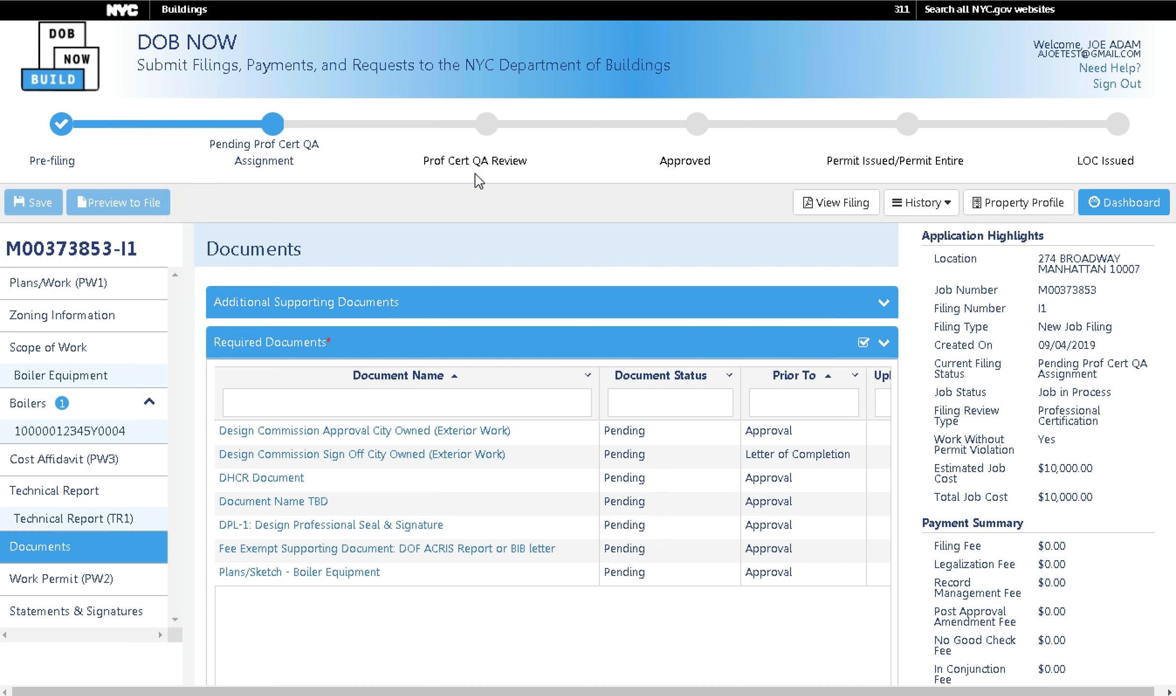
left_click(1141, 203)
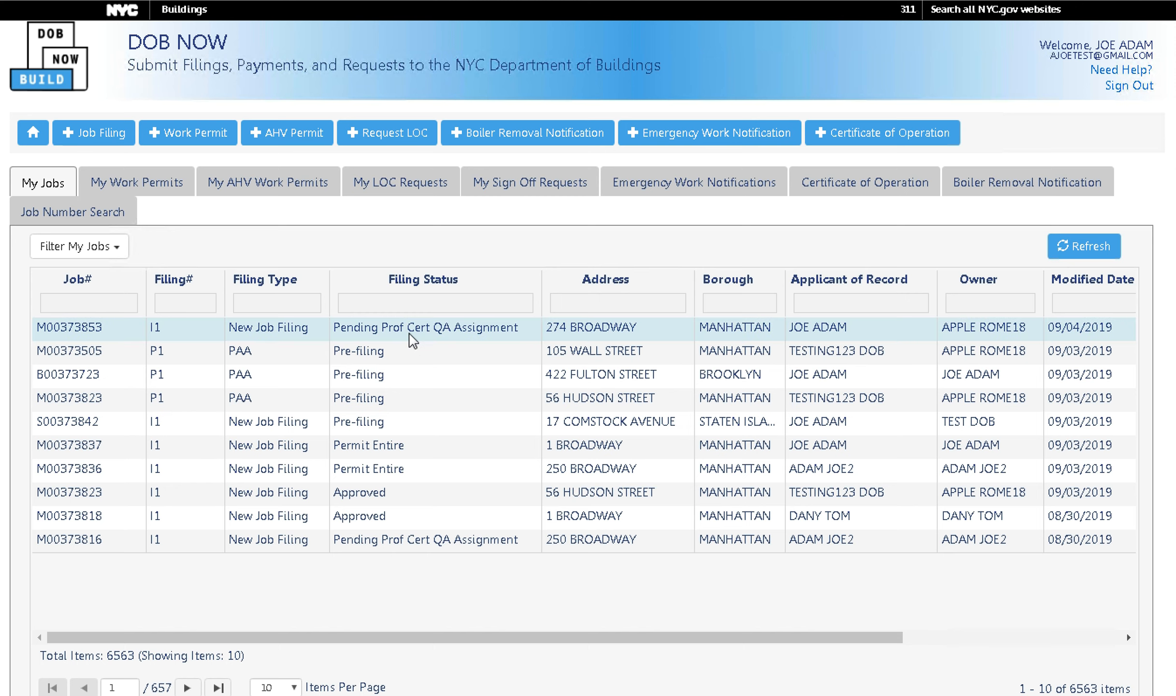
left_click_drag(532, 638, 787, 637)
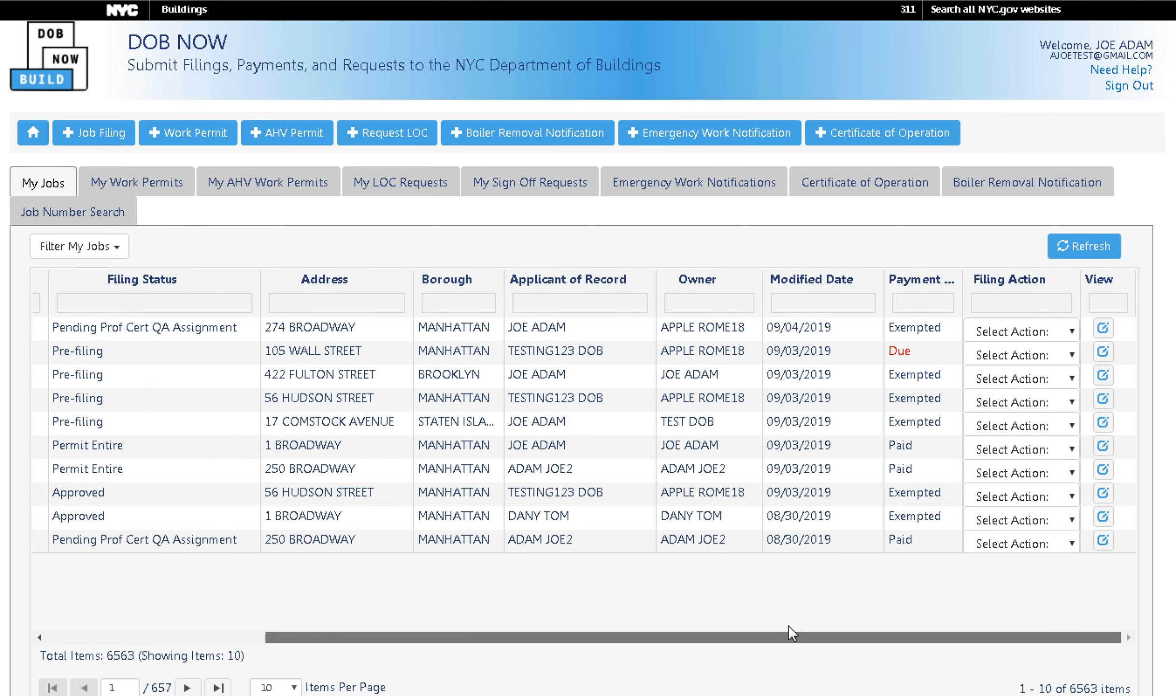
left_click(1067, 334)
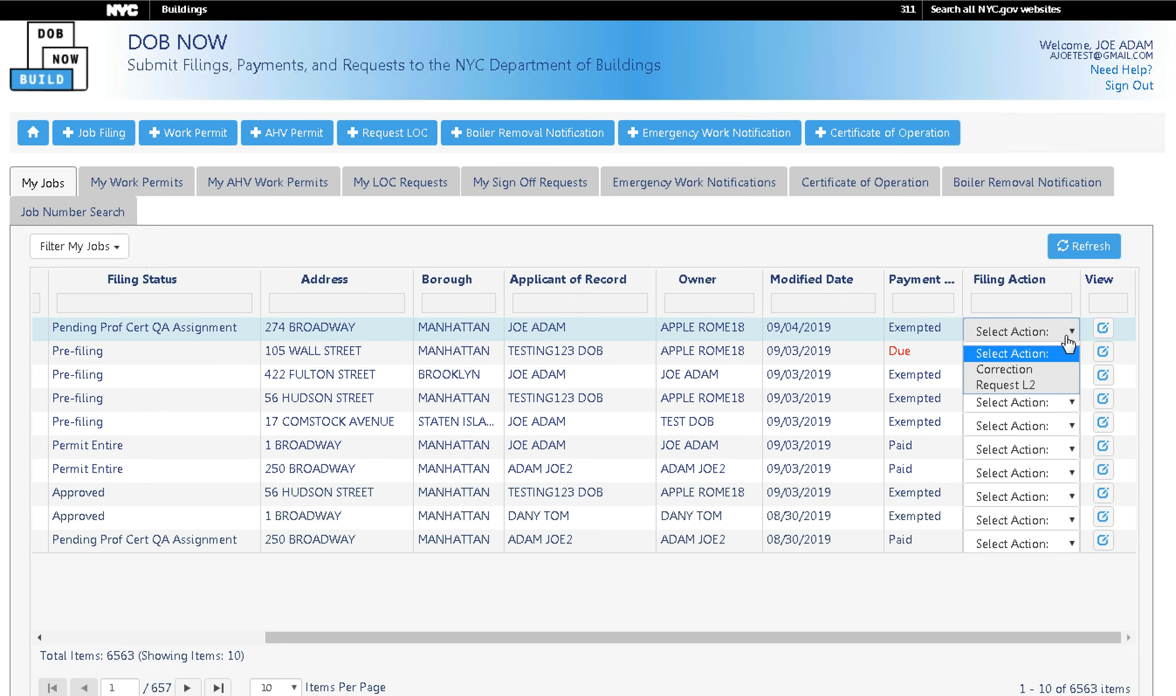
left_click(1036, 371)
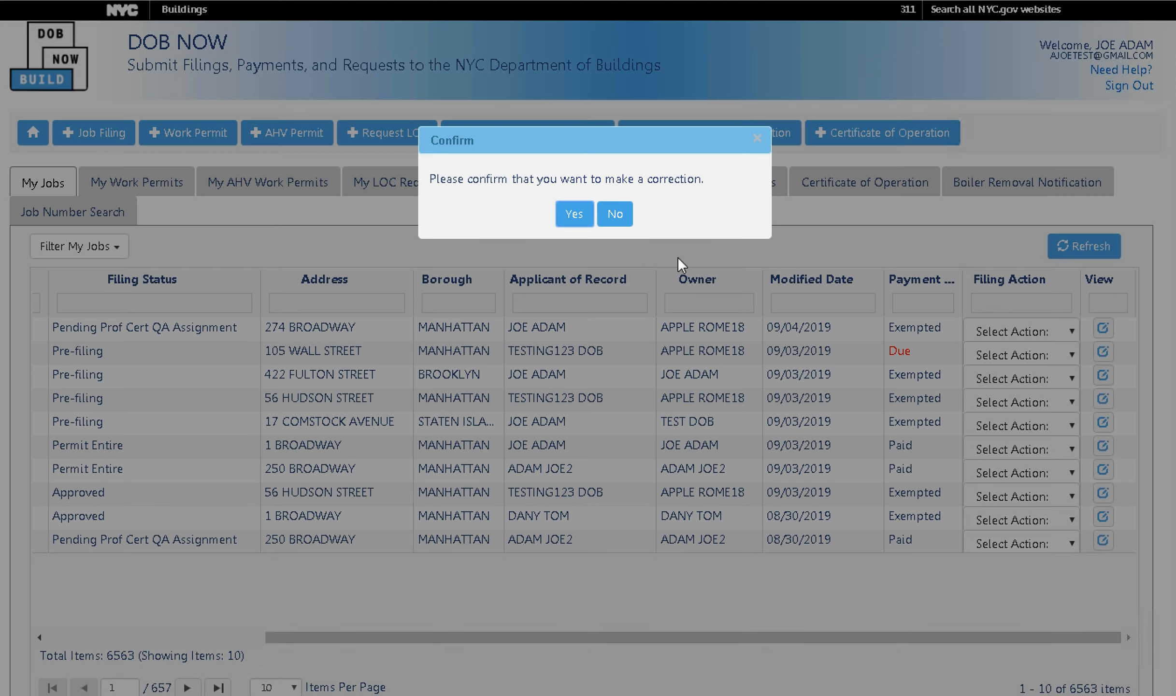
left_click(575, 214)
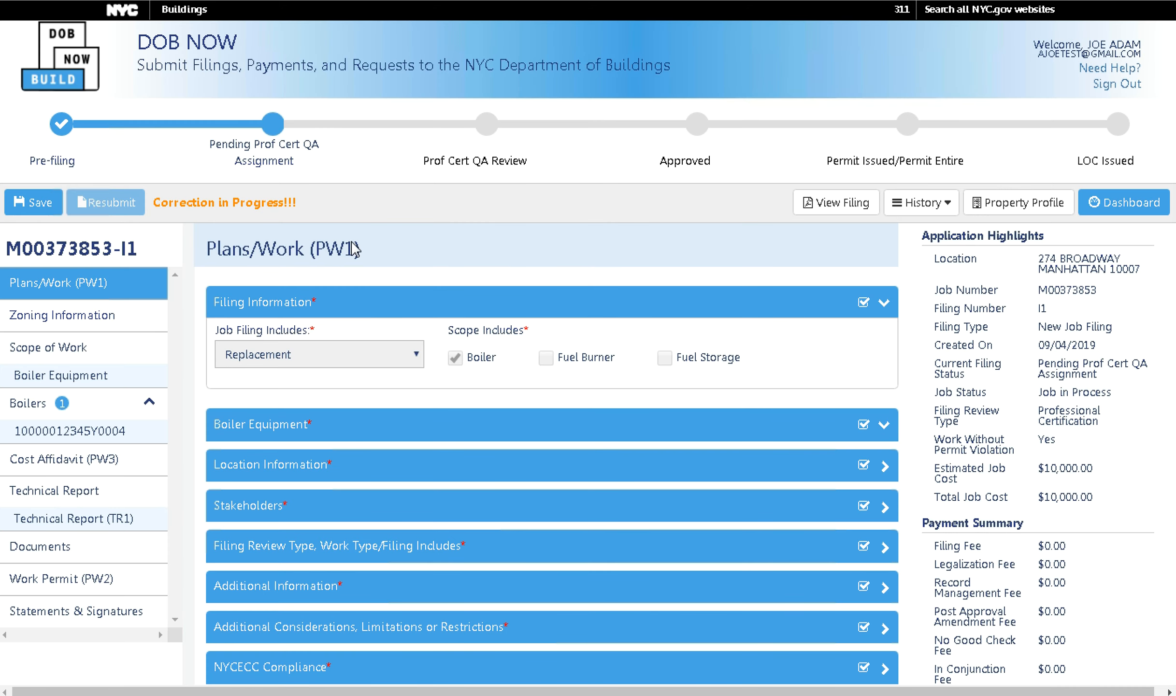
Edit the Job Description text to read 'DEMO demo'.
scroll(386, 536, "down", 4)
scroll(385, 540, "down", 2)
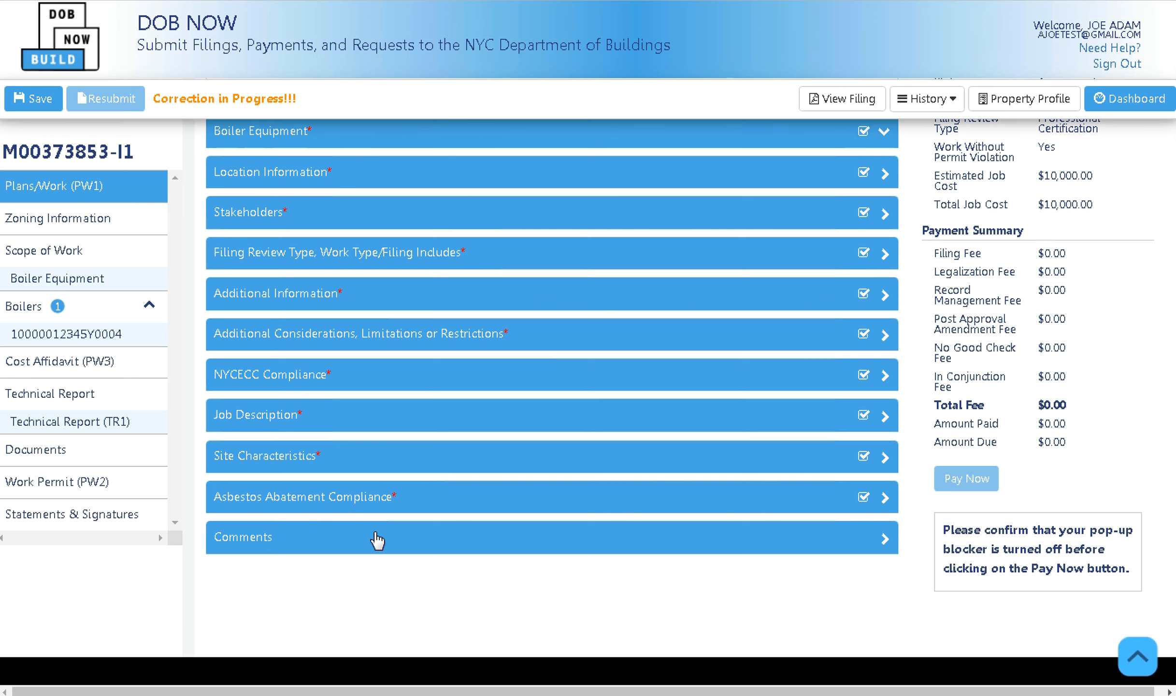
left_click(356, 427)
left_click(329, 459)
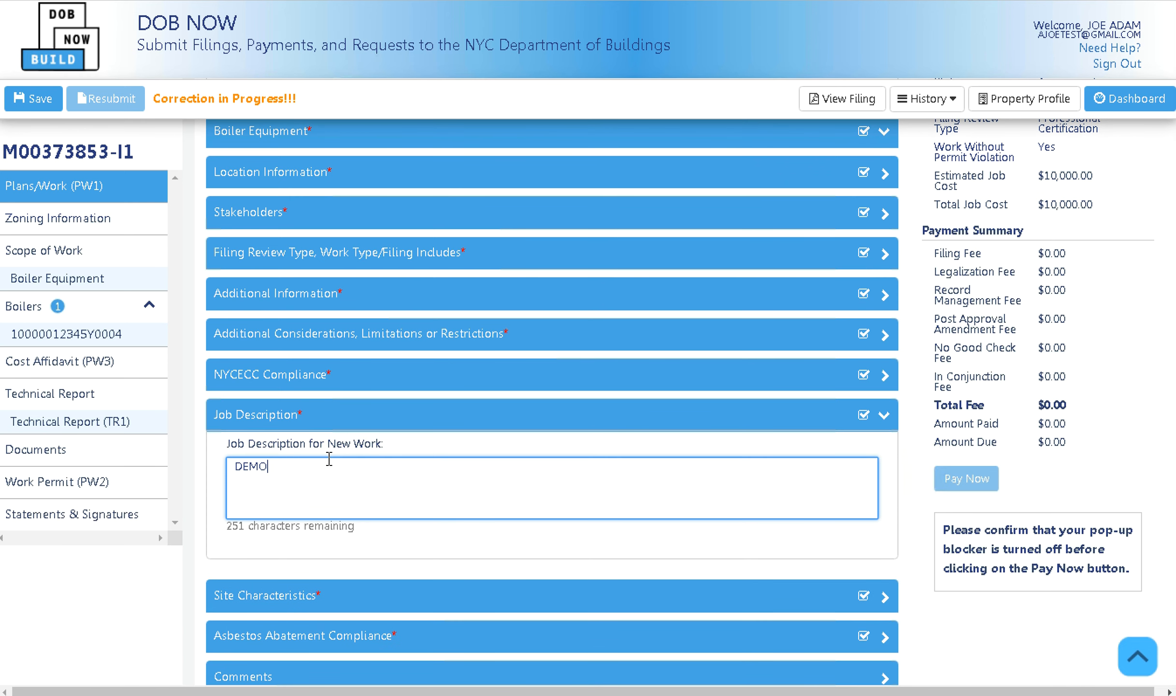
type("demo")
Save the corrected filing and go to the Statements & Signatures page.
left_click(35, 99)
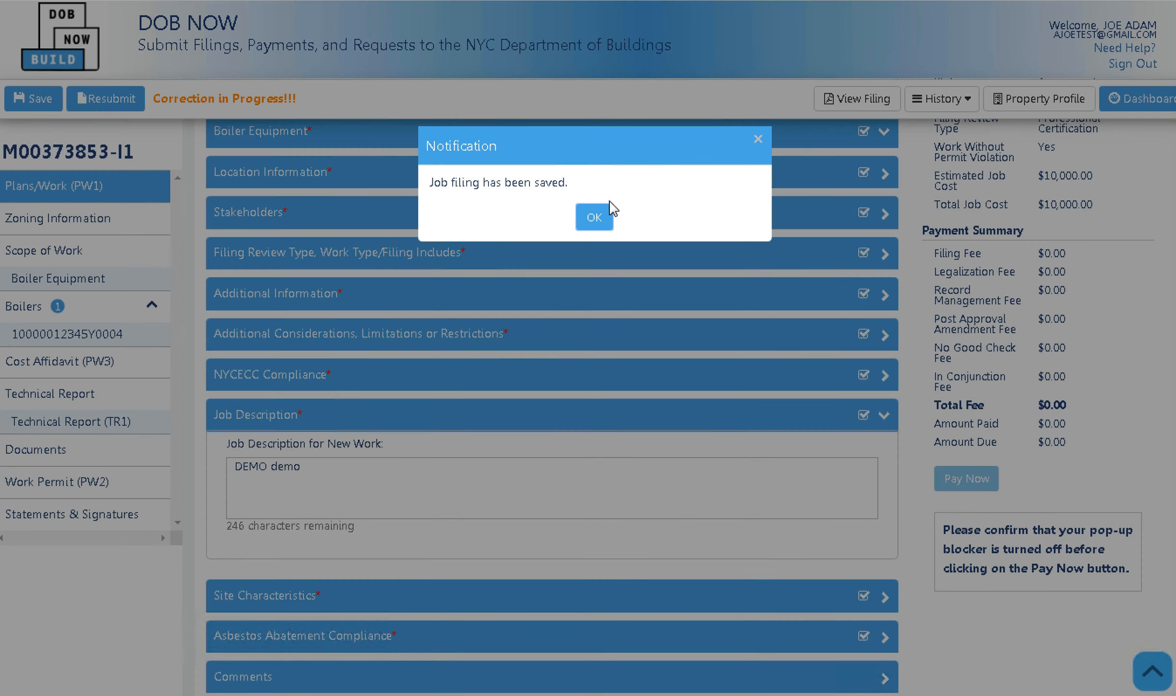
left_click(599, 217)
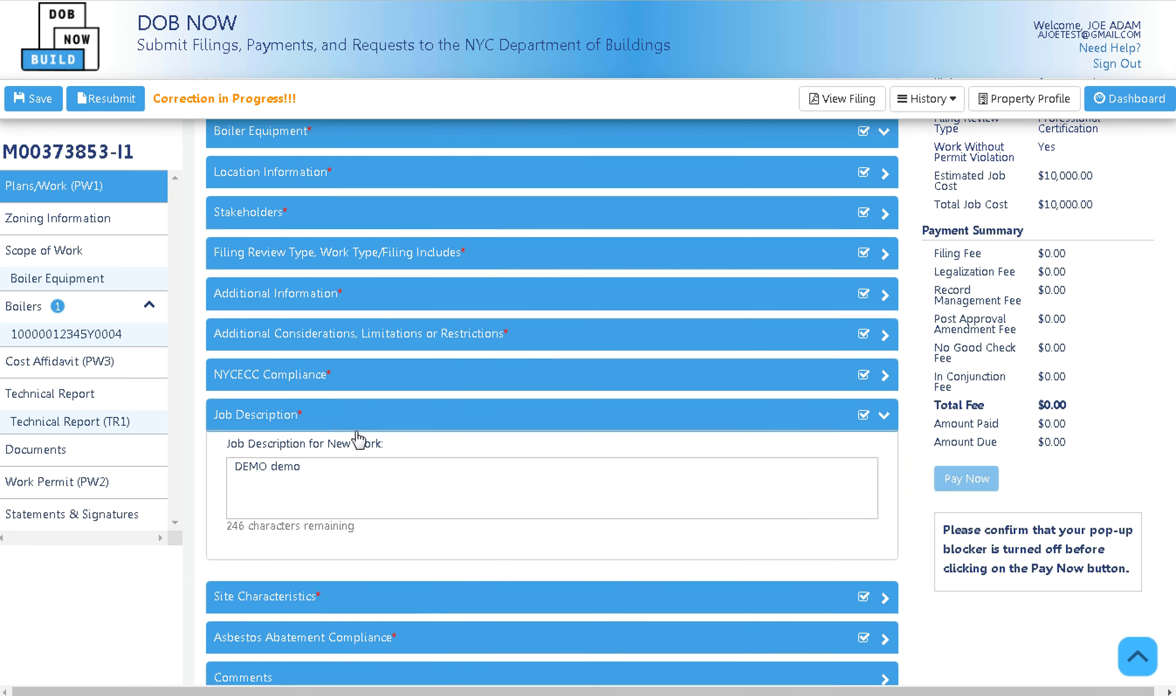
left_click(358, 424)
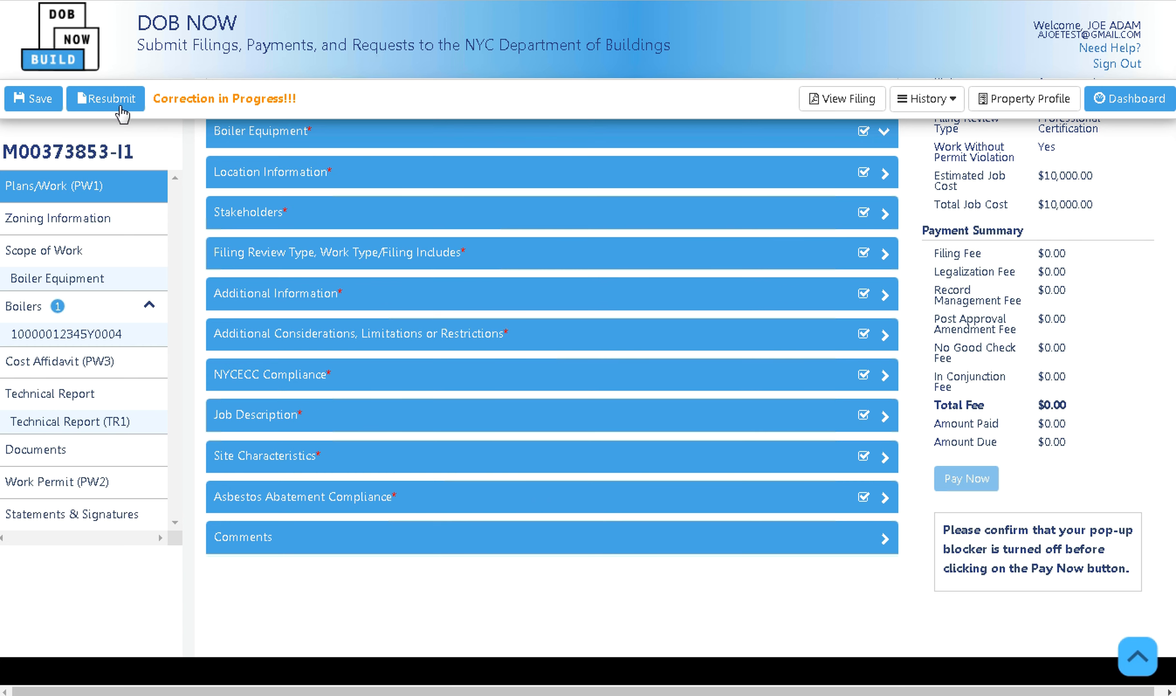
left_click(132, 523)
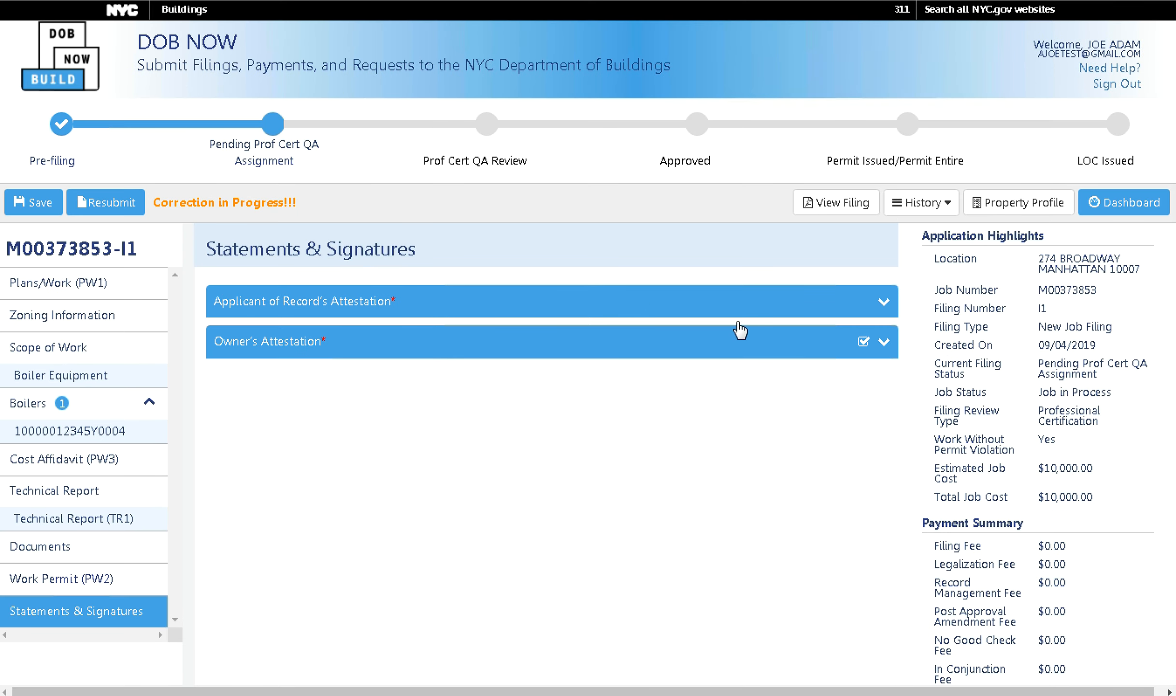
Electronically sign the Applicant of Record's Attestation.
left_click(657, 308)
scroll(302, 493, "down", 6)
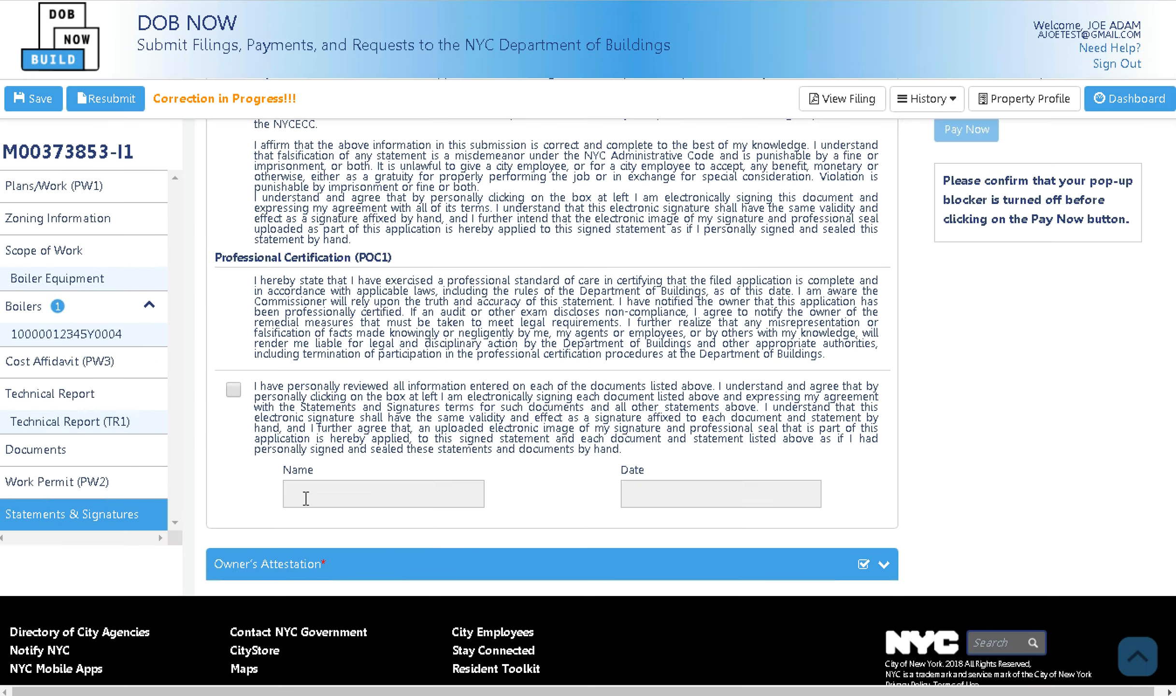
left_click(234, 352)
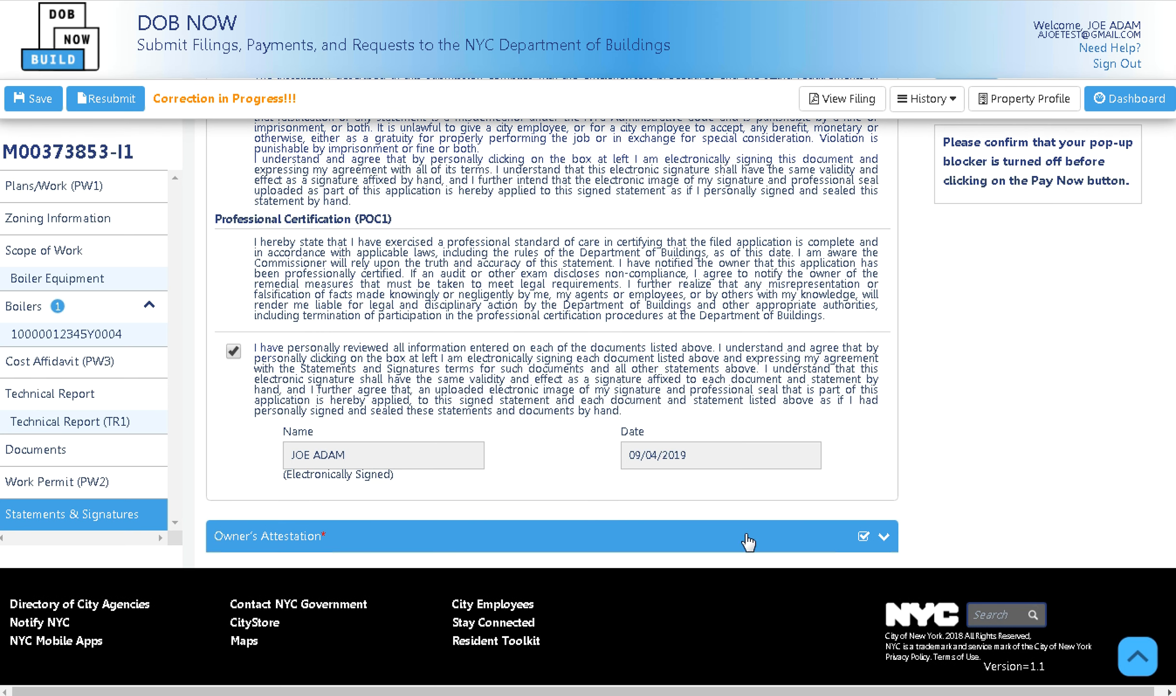
scroll(704, 496, "up", 10)
left_click(773, 311)
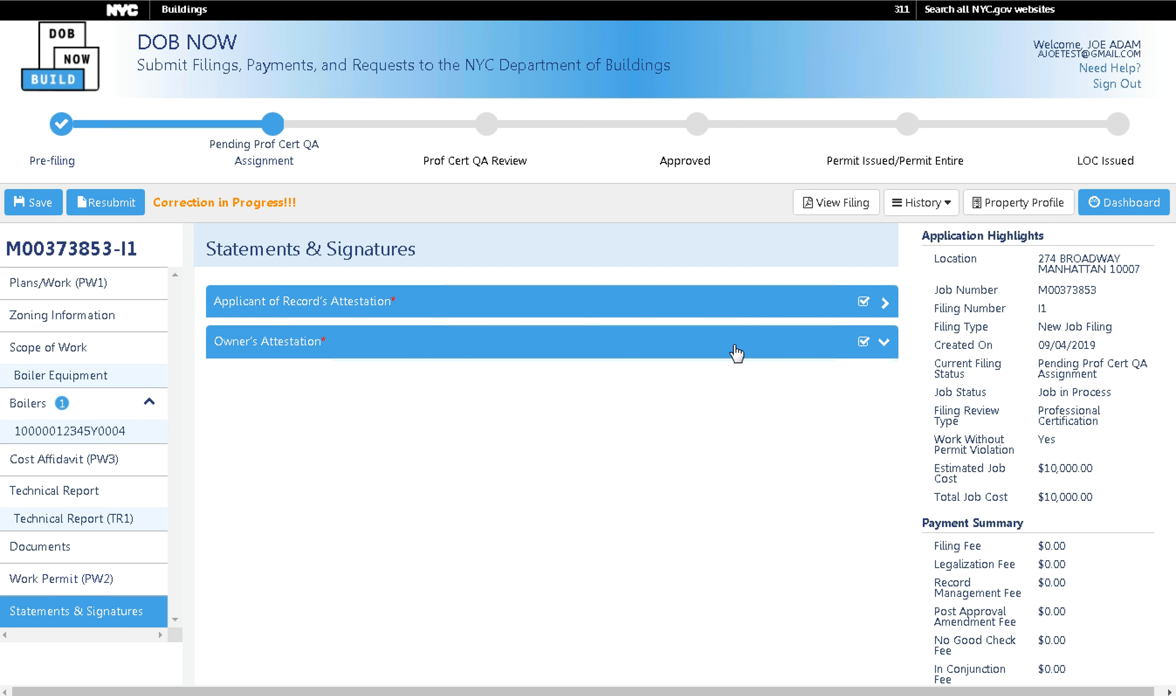
Save the re-signed filing and start the resubmission preview.
left_click(14, 208)
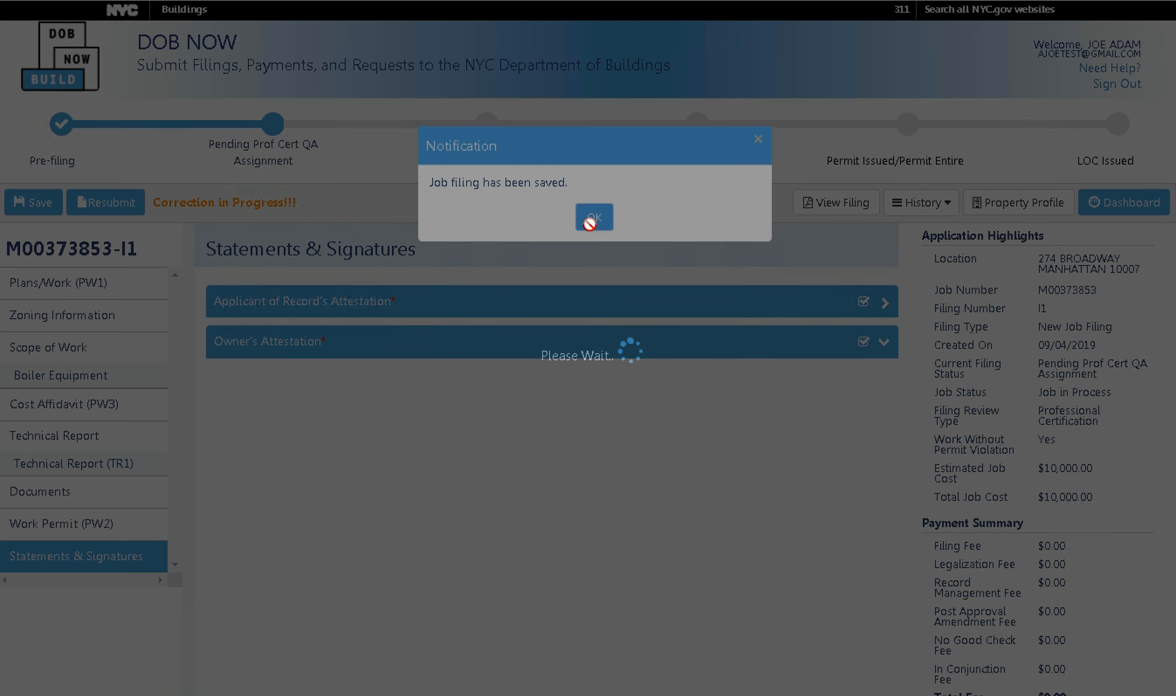
left_click(593, 217)
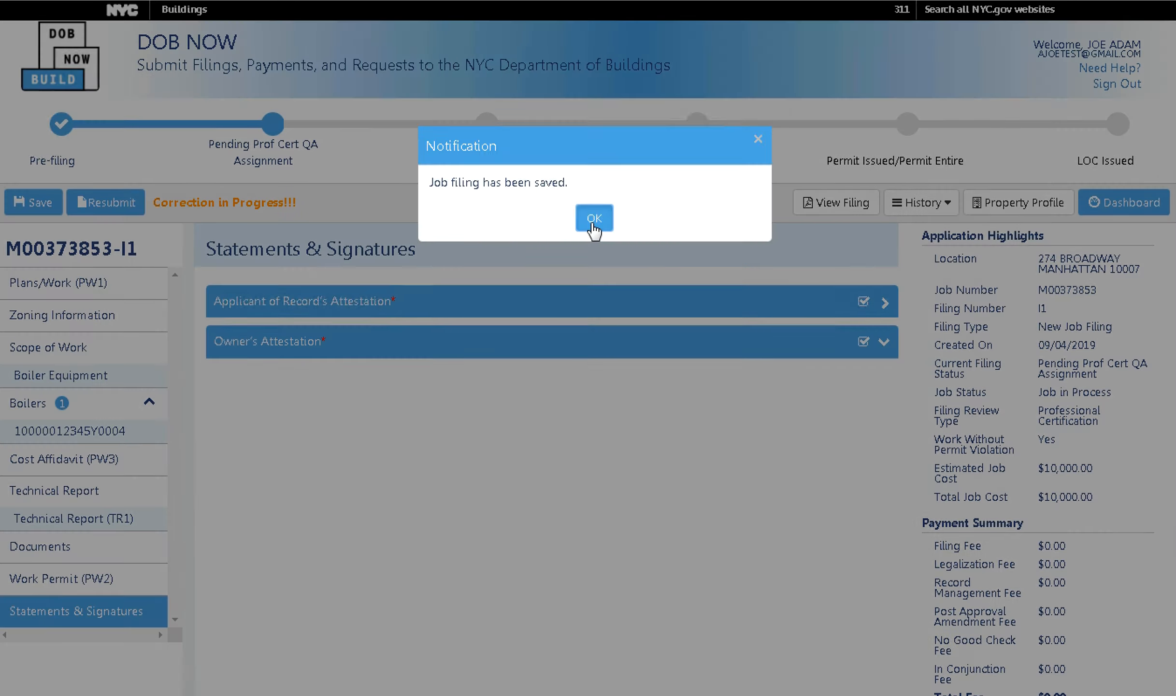
left_click(106, 203)
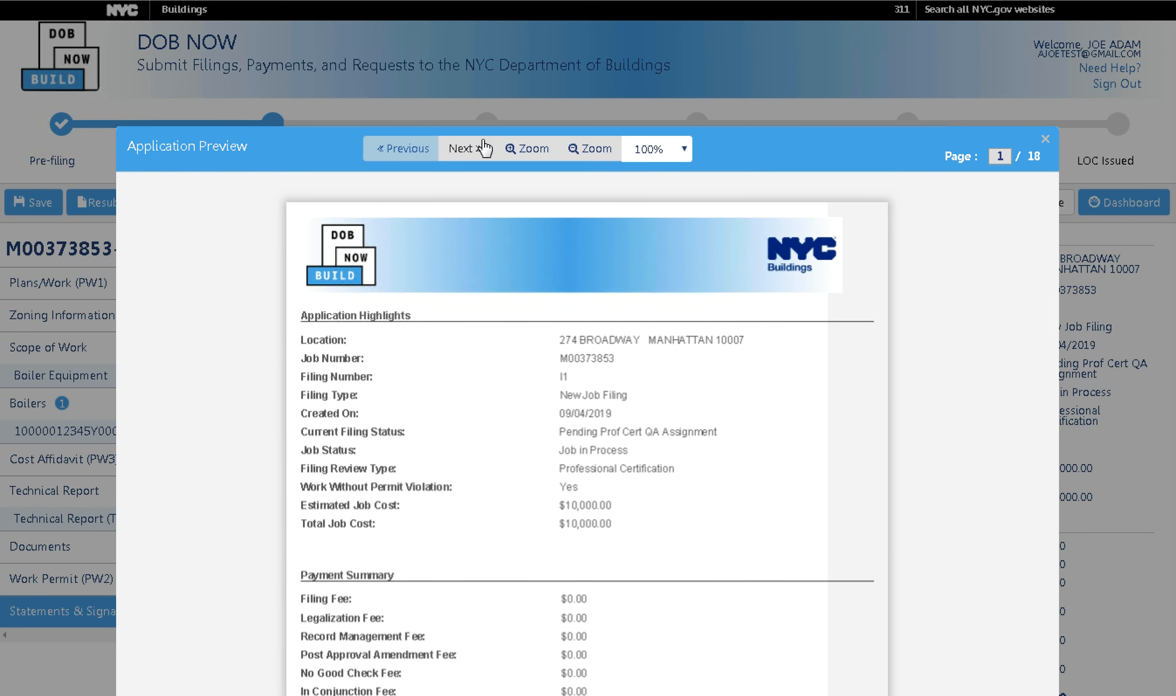
Page through the resubmission preview to its final page 18/18.
left_click(478, 161)
left_click(478, 162)
left_click(478, 161)
left_click(478, 161)
left_click(478, 162)
left_click(478, 162)
left_click(477, 160)
left_click(477, 159)
left_click(478, 160)
left_click(477, 159)
left_click(478, 159)
left_click(478, 160)
left_click(478, 159)
left_click(478, 162)
left_click(478, 162)
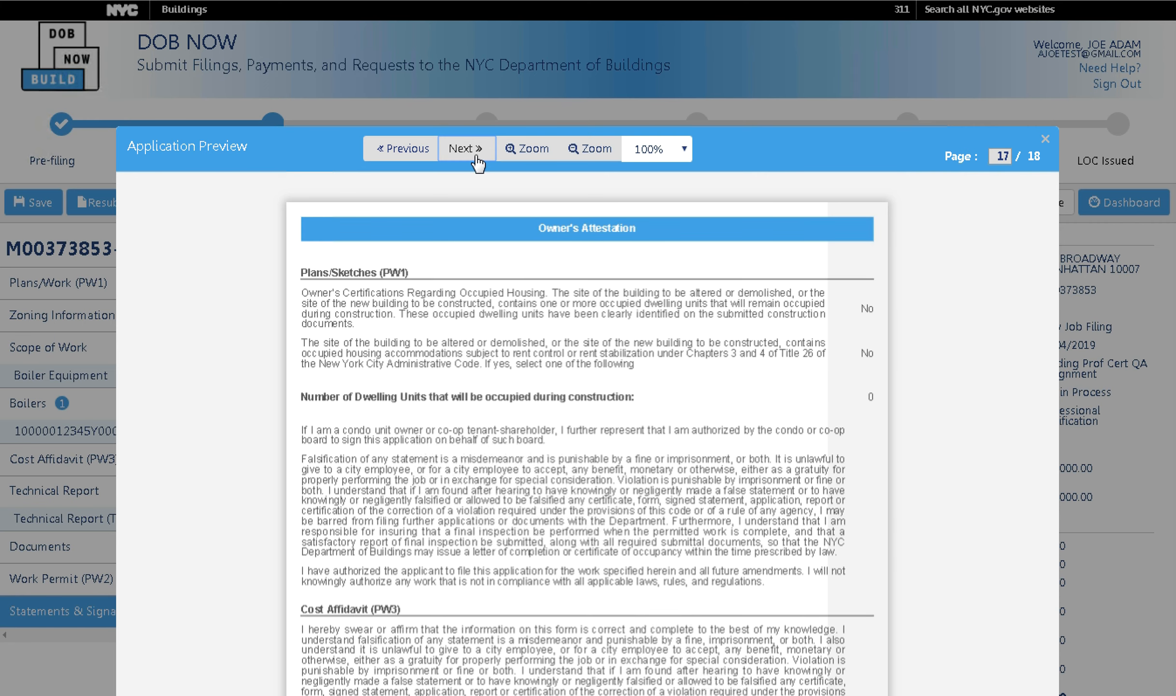
left_click(479, 162)
left_click(479, 162)
Sign the final attestation and file the corrected application.
scroll(467, 386, "down", 6)
scroll(468, 402, "down", 5)
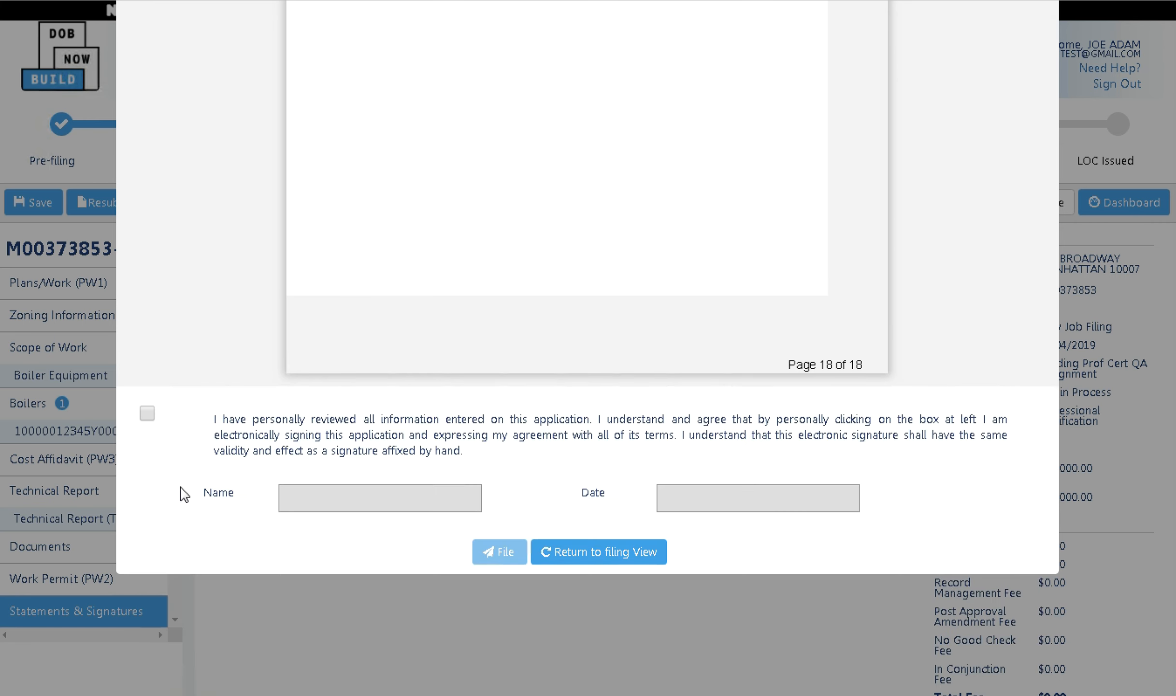
left_click(148, 413)
left_click(500, 560)
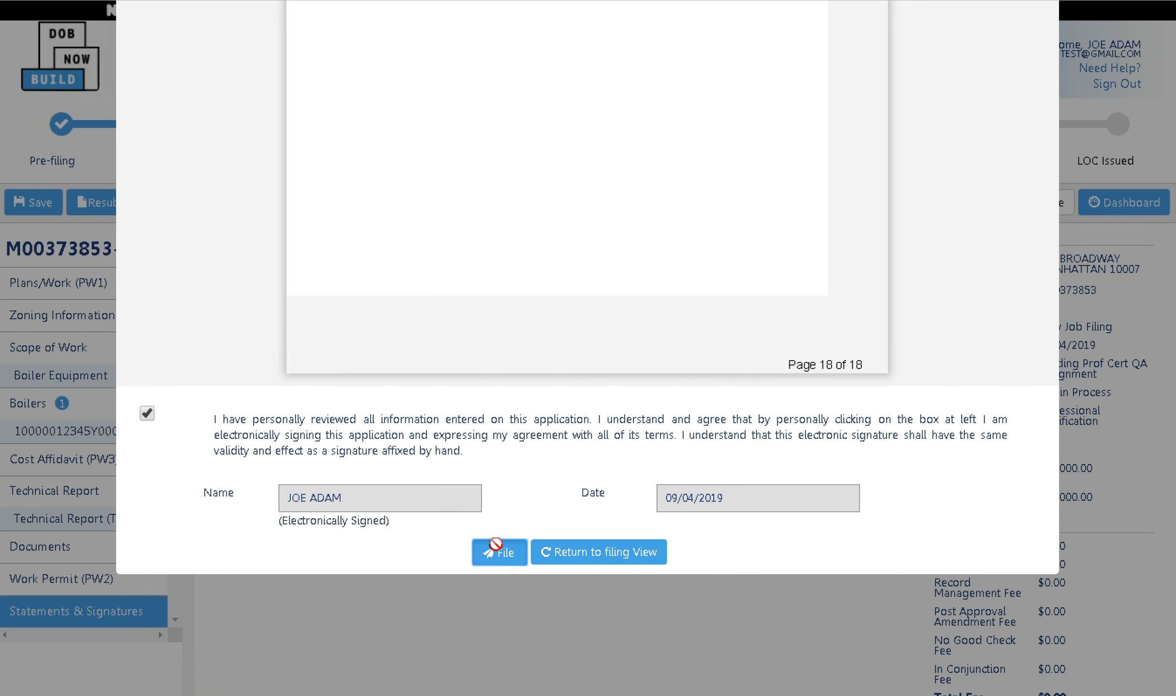